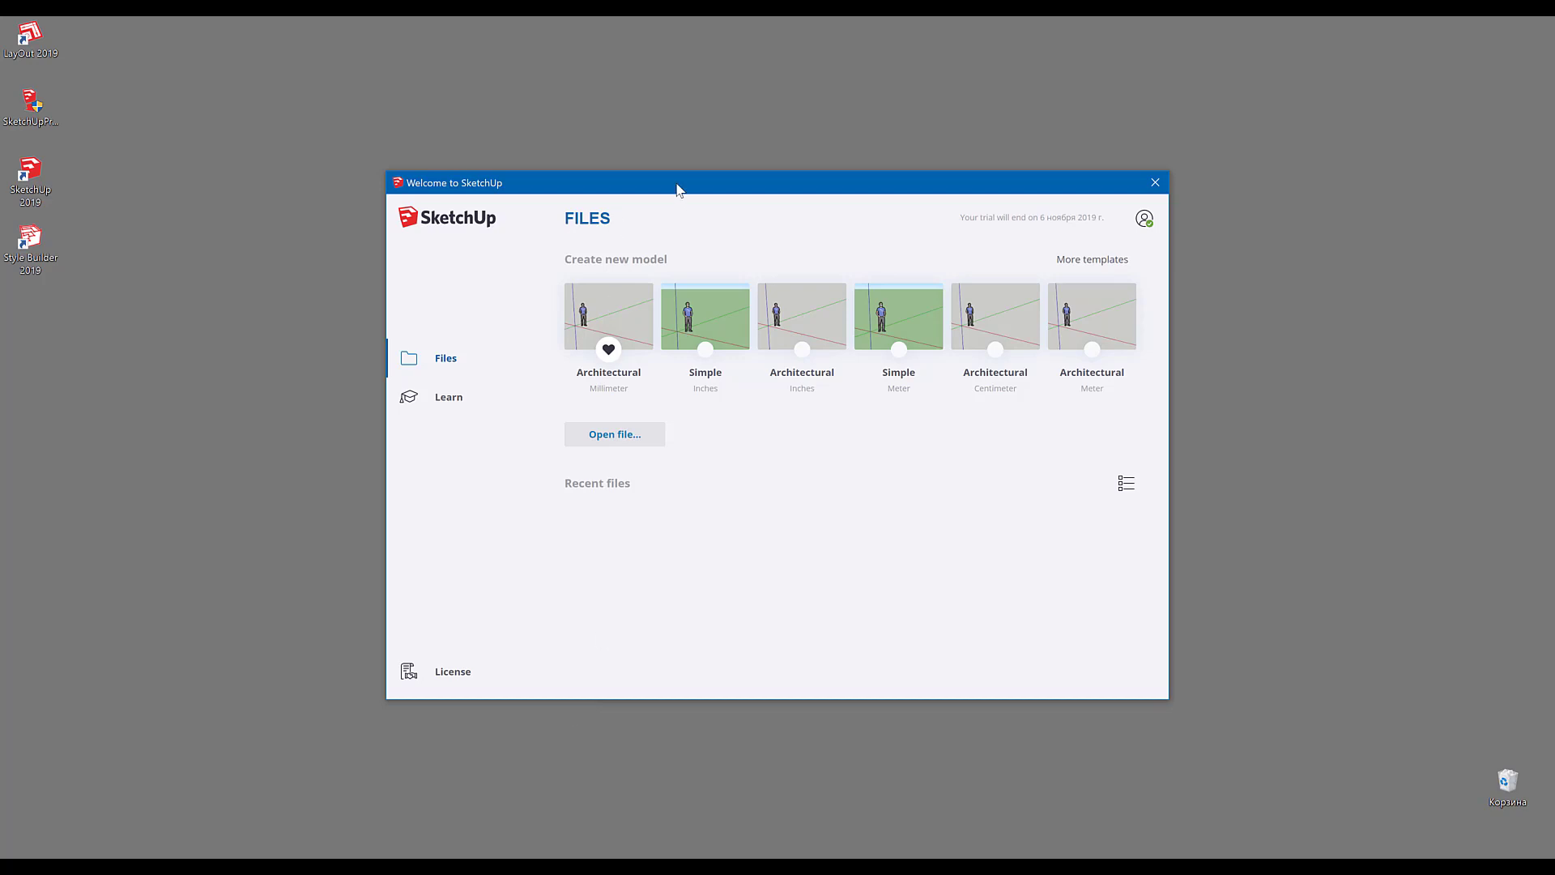
# Step: Move the Welcome dialog aside and pick the Architectural Millimeter template for a new model
pyautogui.moveTo(679, 188)
pyautogui.mouseDown()
pyautogui.moveTo(670, 271)
pyautogui.moveTo(674, 174)
pyautogui.mouseUp()
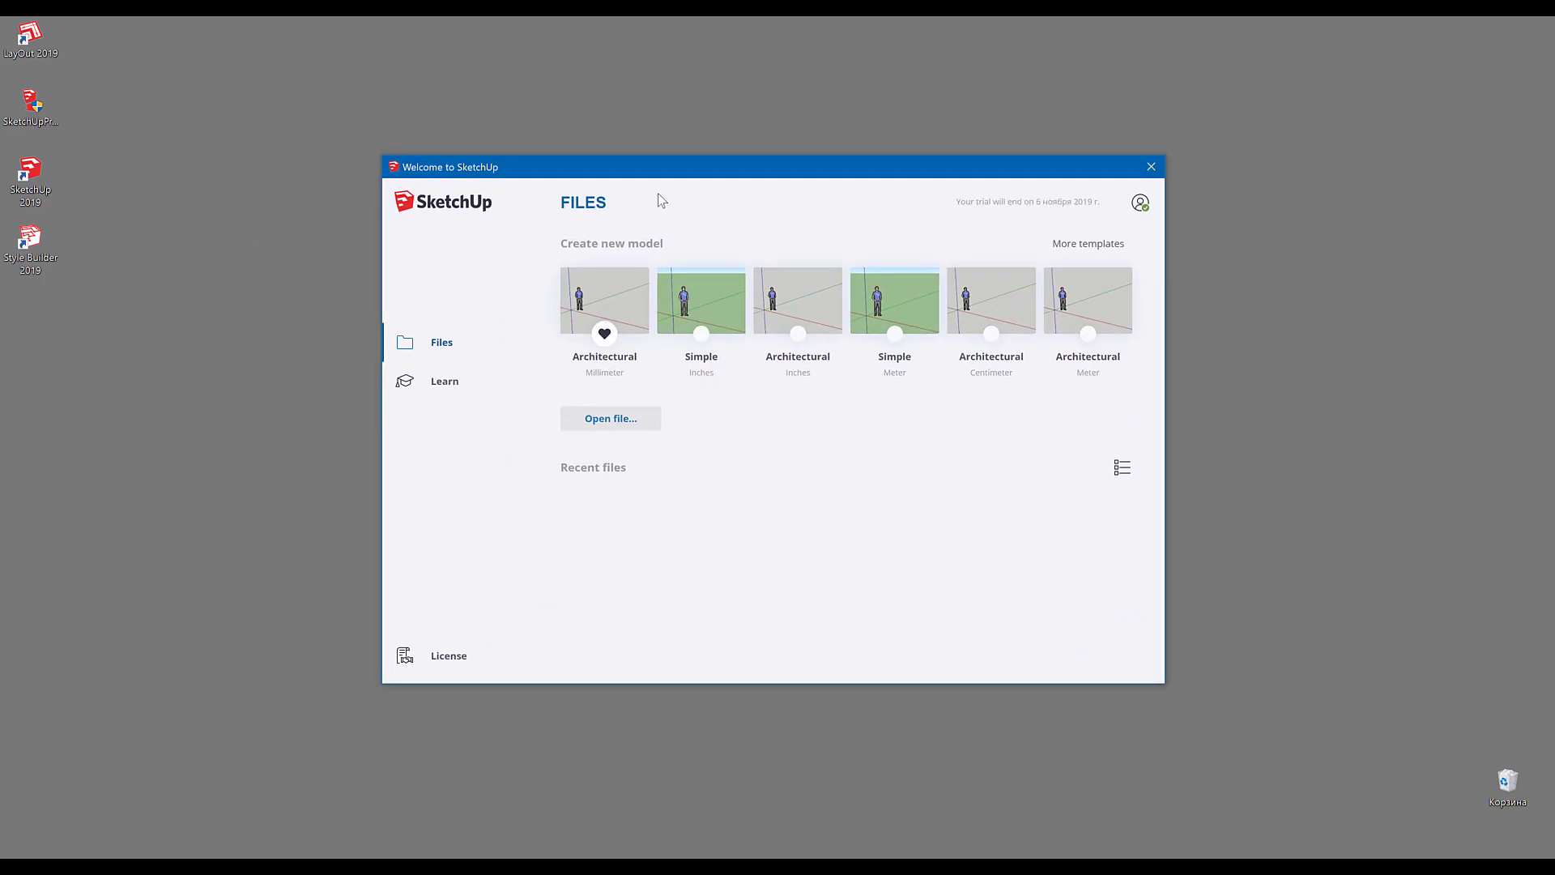
pyautogui.moveTo(661, 200)
pyautogui.mouseDown()
pyautogui.moveTo(680, 199)
pyautogui.moveTo(653, 156)
pyautogui.moveTo(632, 170)
pyautogui.moveTo(666, 229)
pyautogui.moveTo(648, 202)
pyautogui.mouseUp()
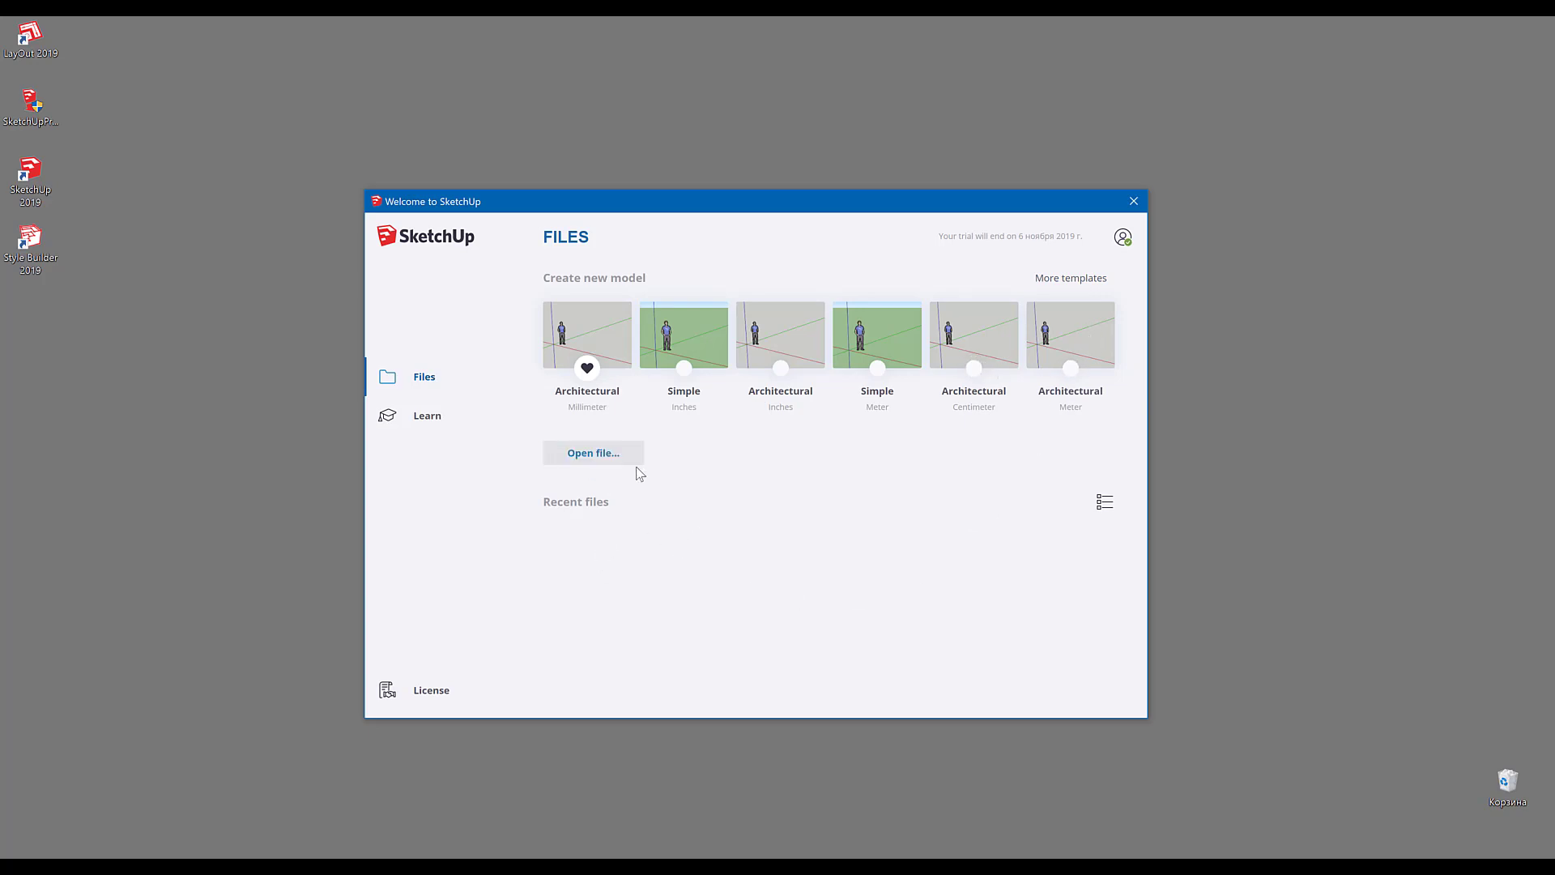
pyautogui.click(606, 458)
pyautogui.click(606, 407)
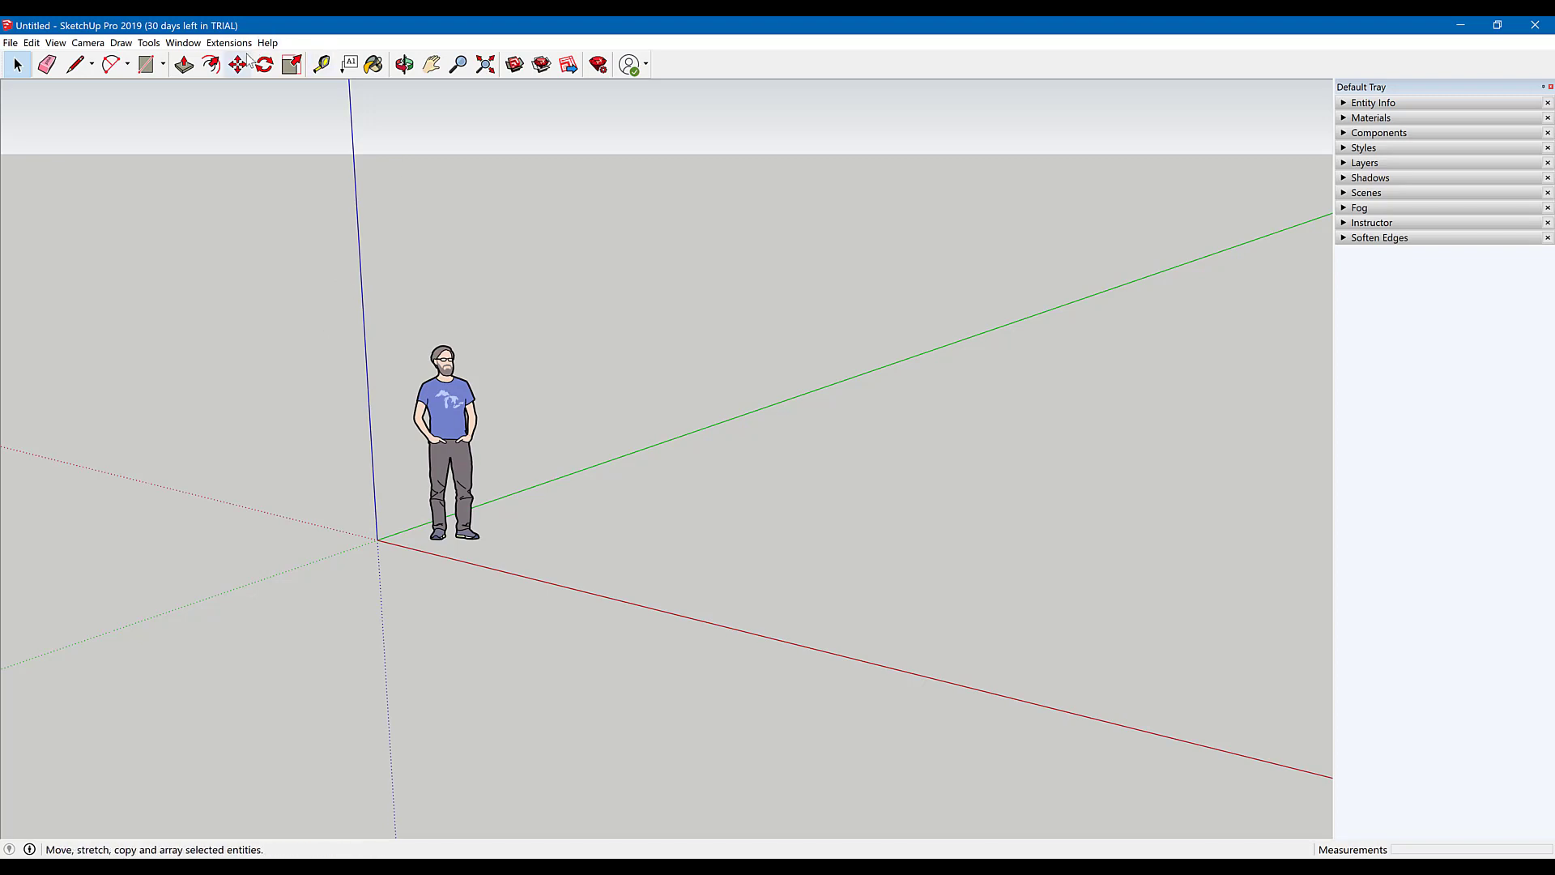
# Step: In Model Info, keep the units as Decimal Millimeters with 0 mm precision
pyautogui.click(183, 46)
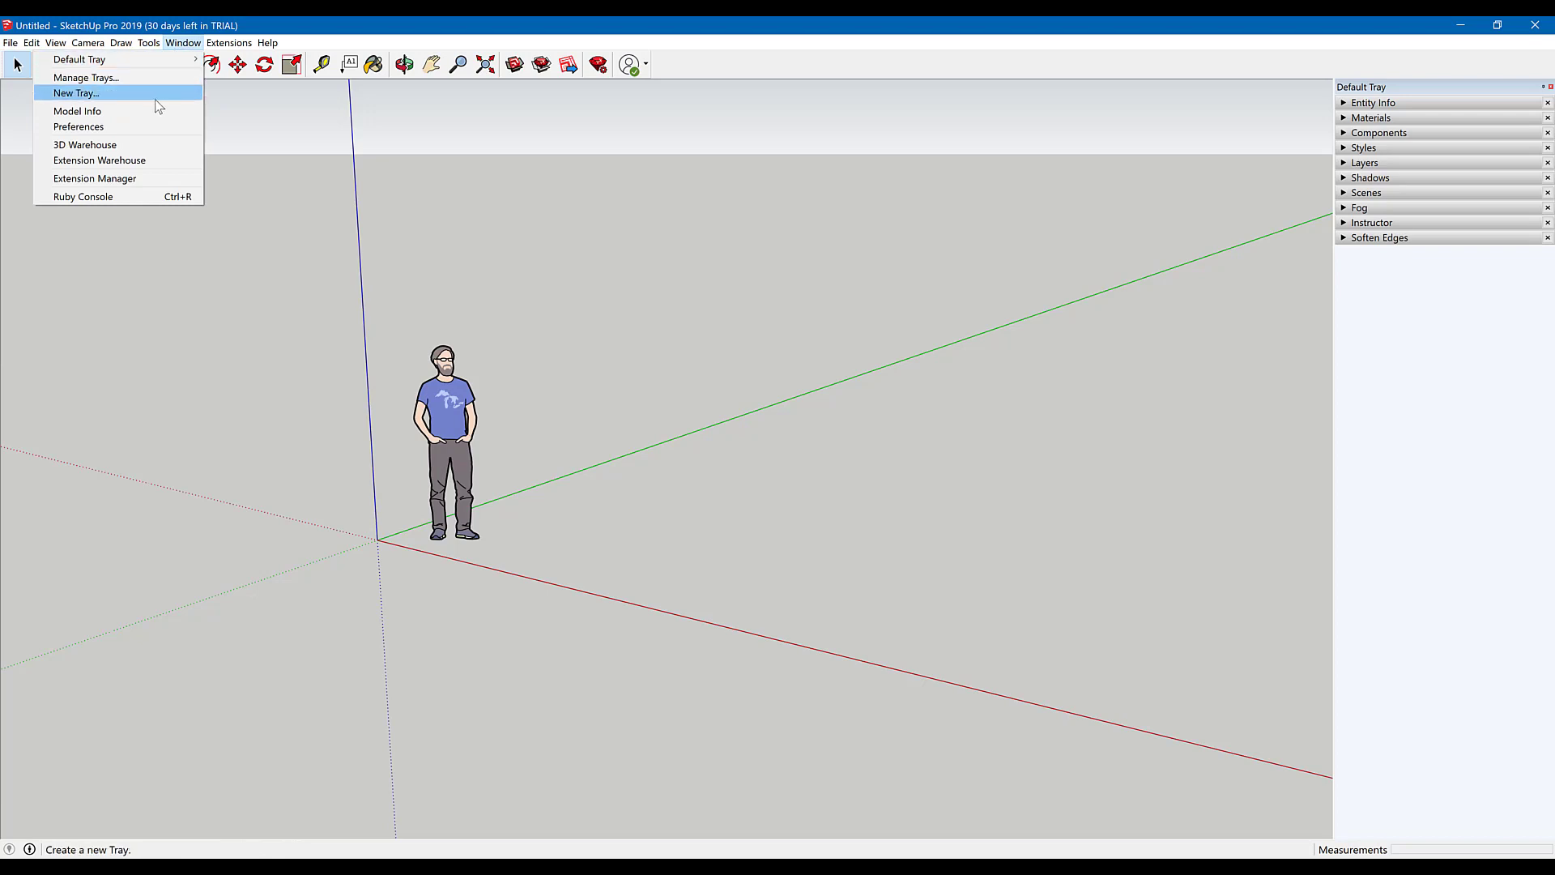
pyautogui.click(101, 114)
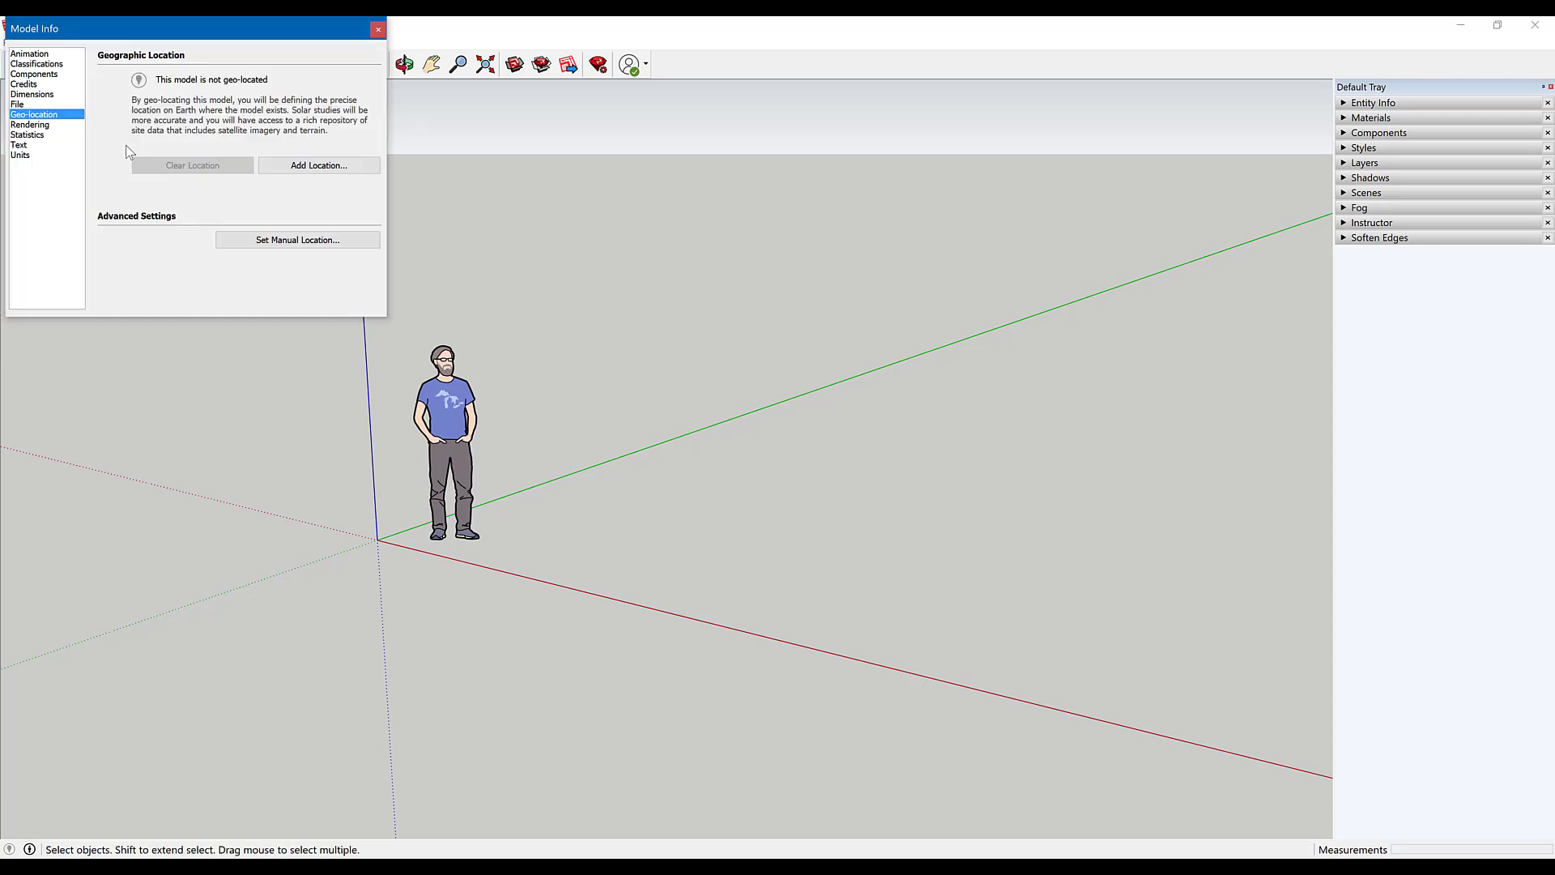
pyautogui.moveTo(195, 34); pyautogui.dragTo(241, 138)
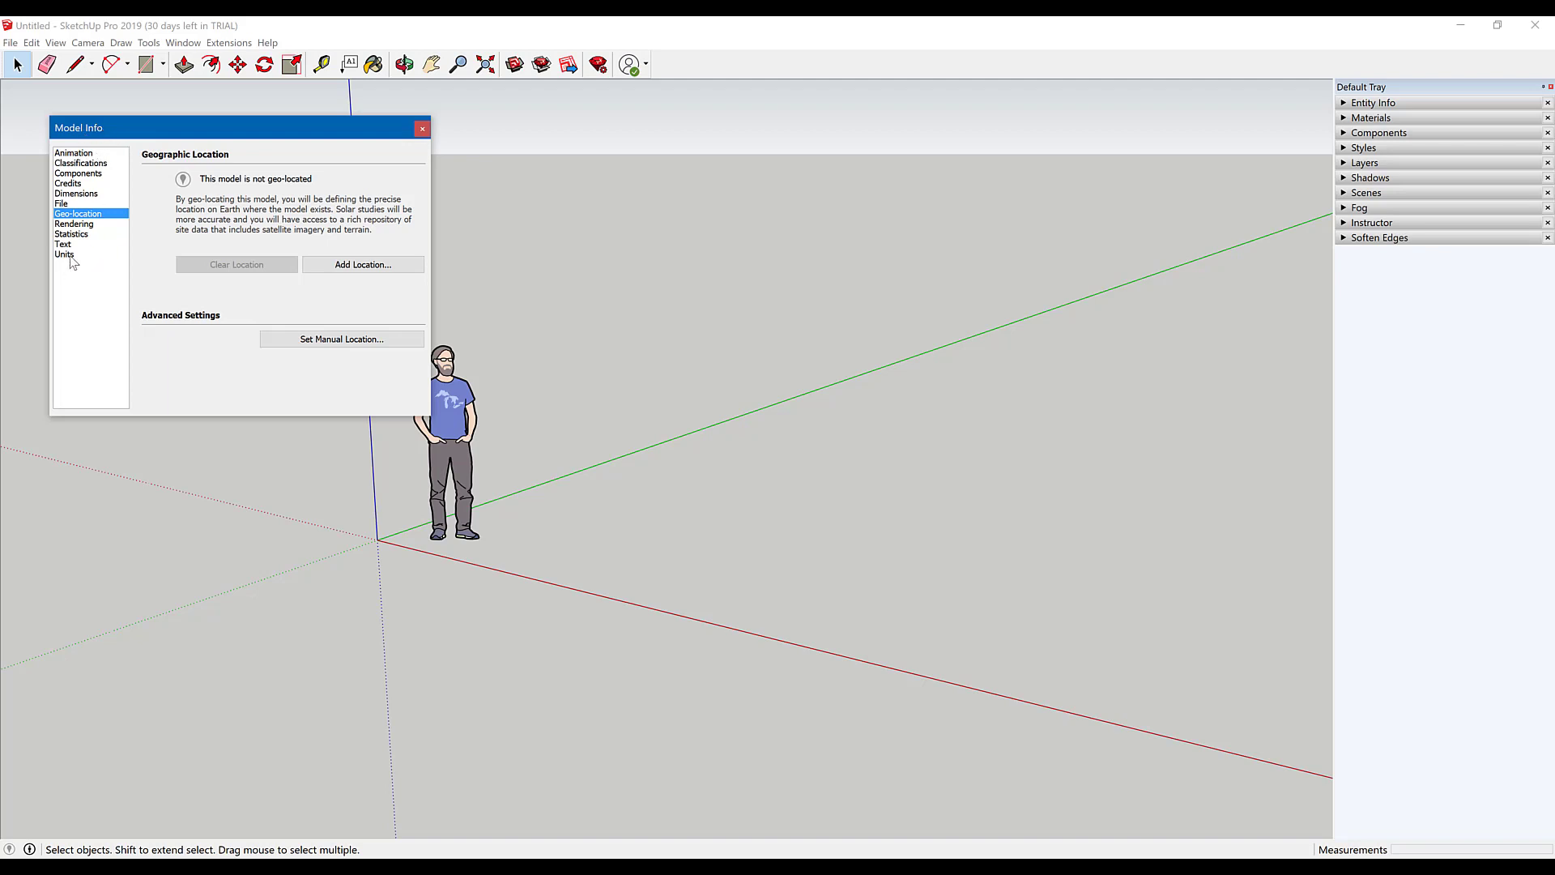
pyautogui.click(63, 154)
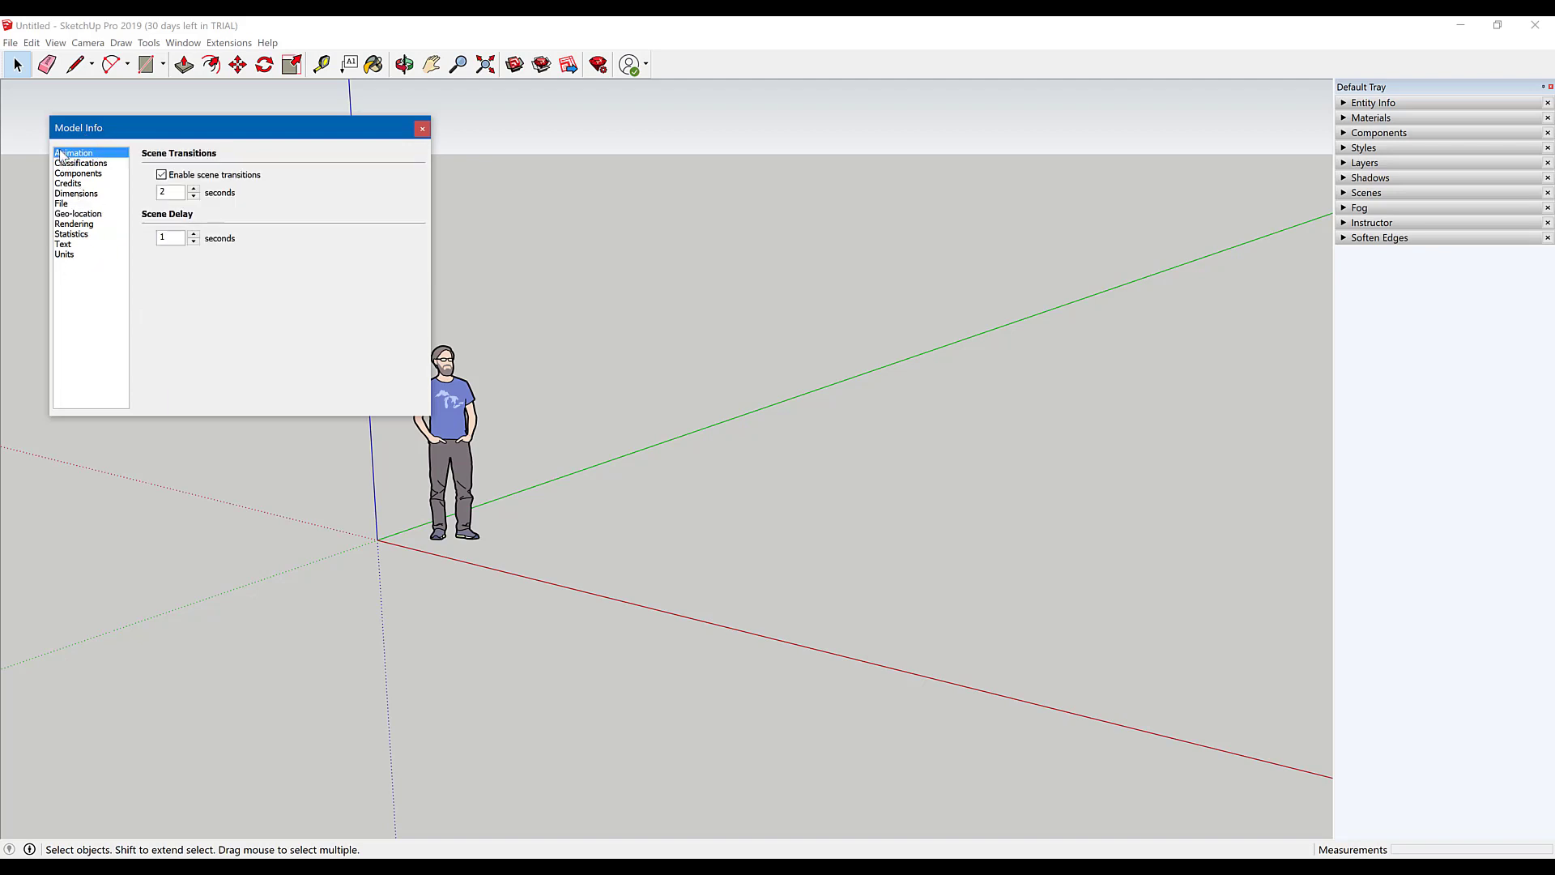
pyautogui.click(65, 255)
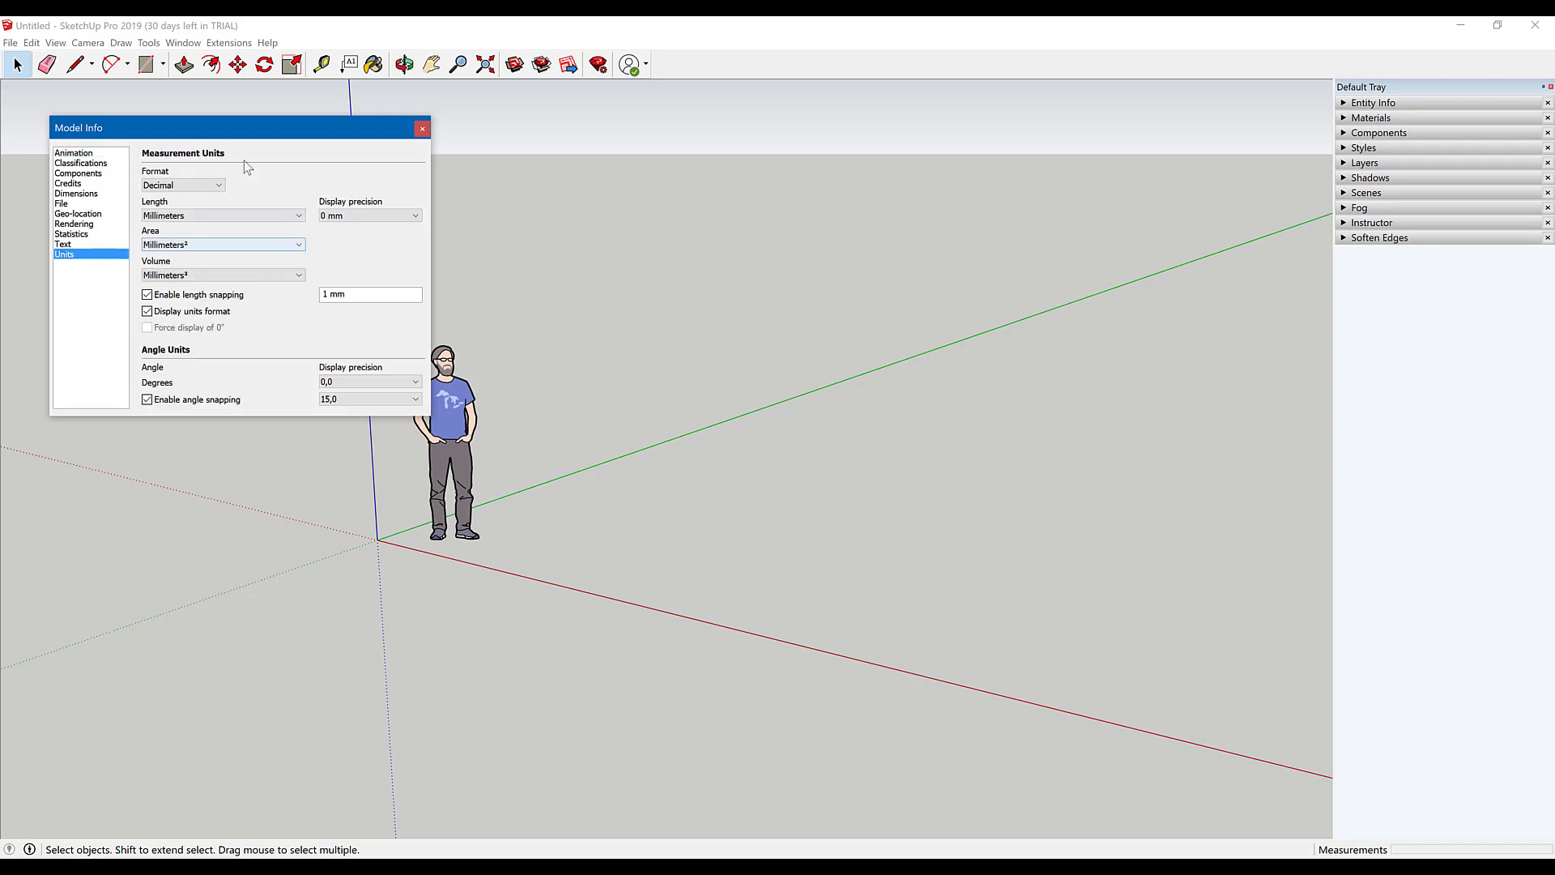
pyautogui.click(178, 185)
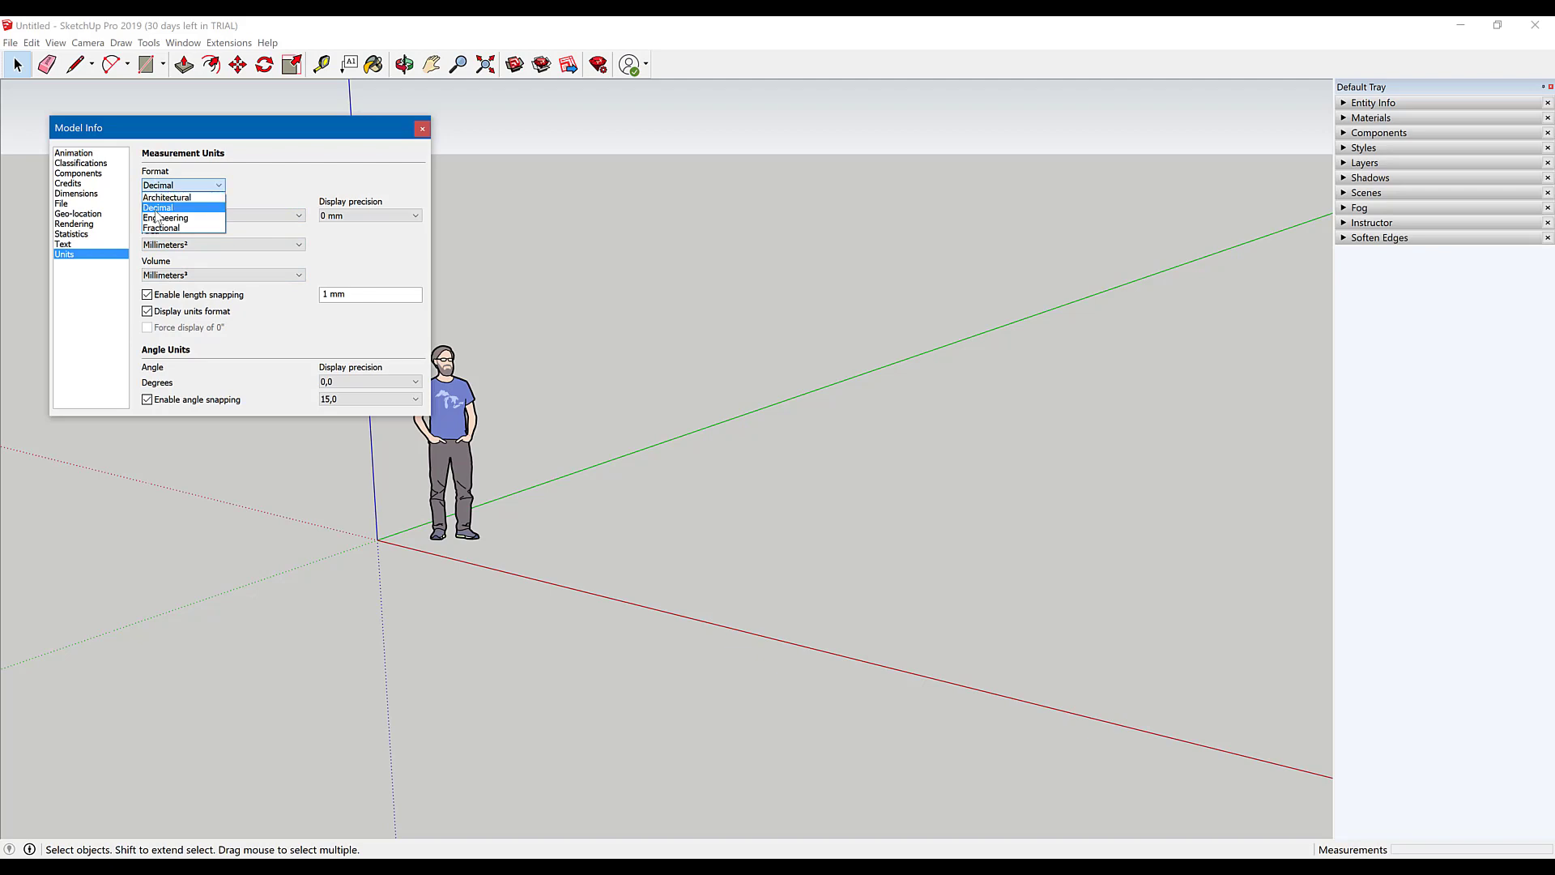
pyautogui.click(159, 208)
pyautogui.click(191, 216)
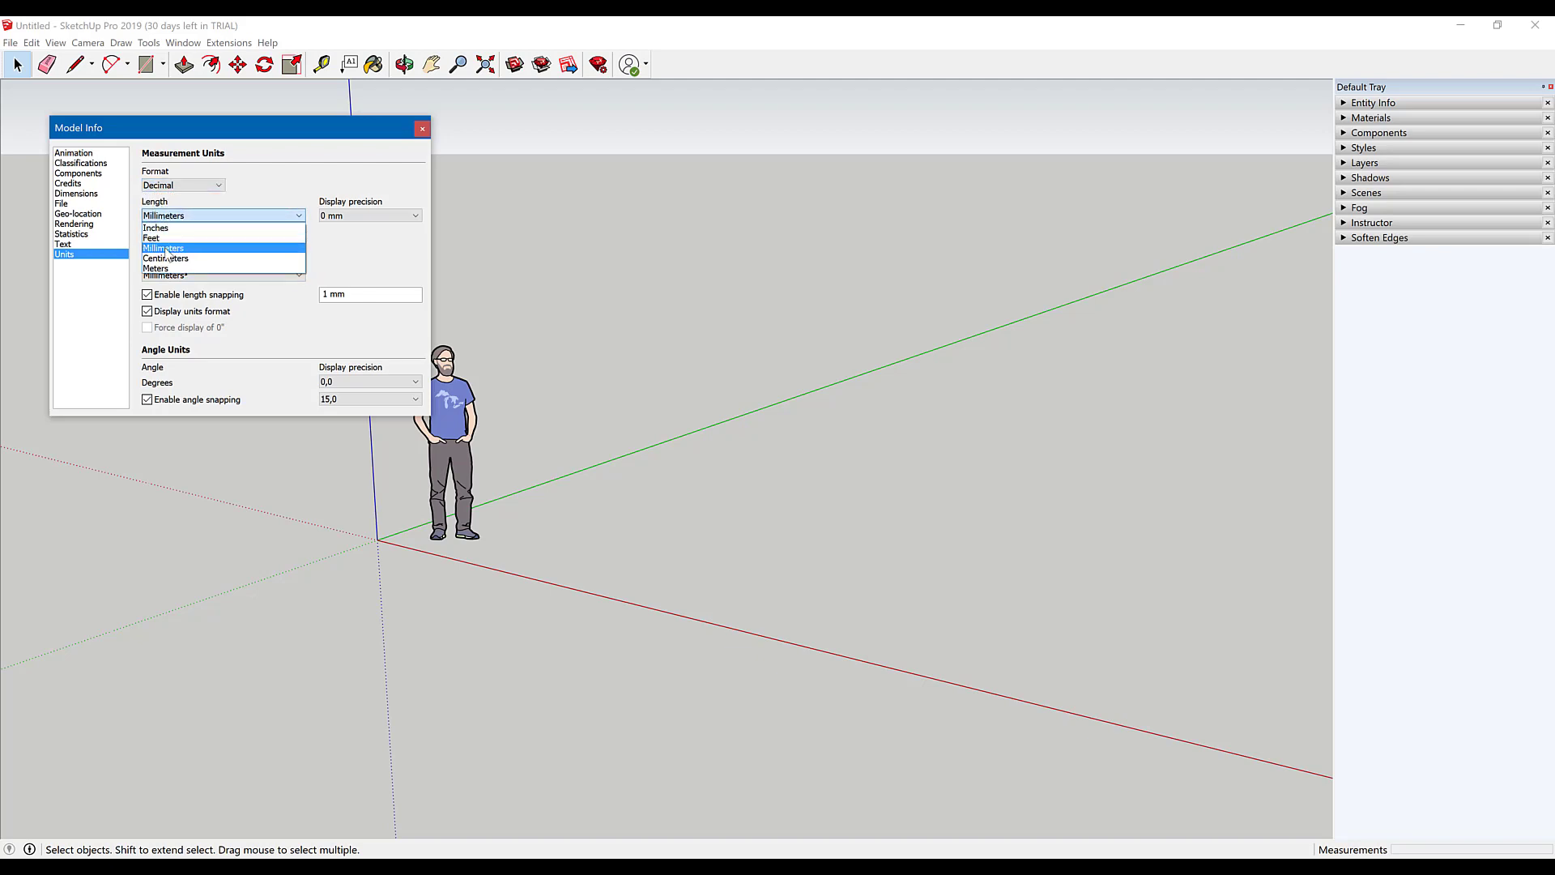
pyautogui.click(168, 249)
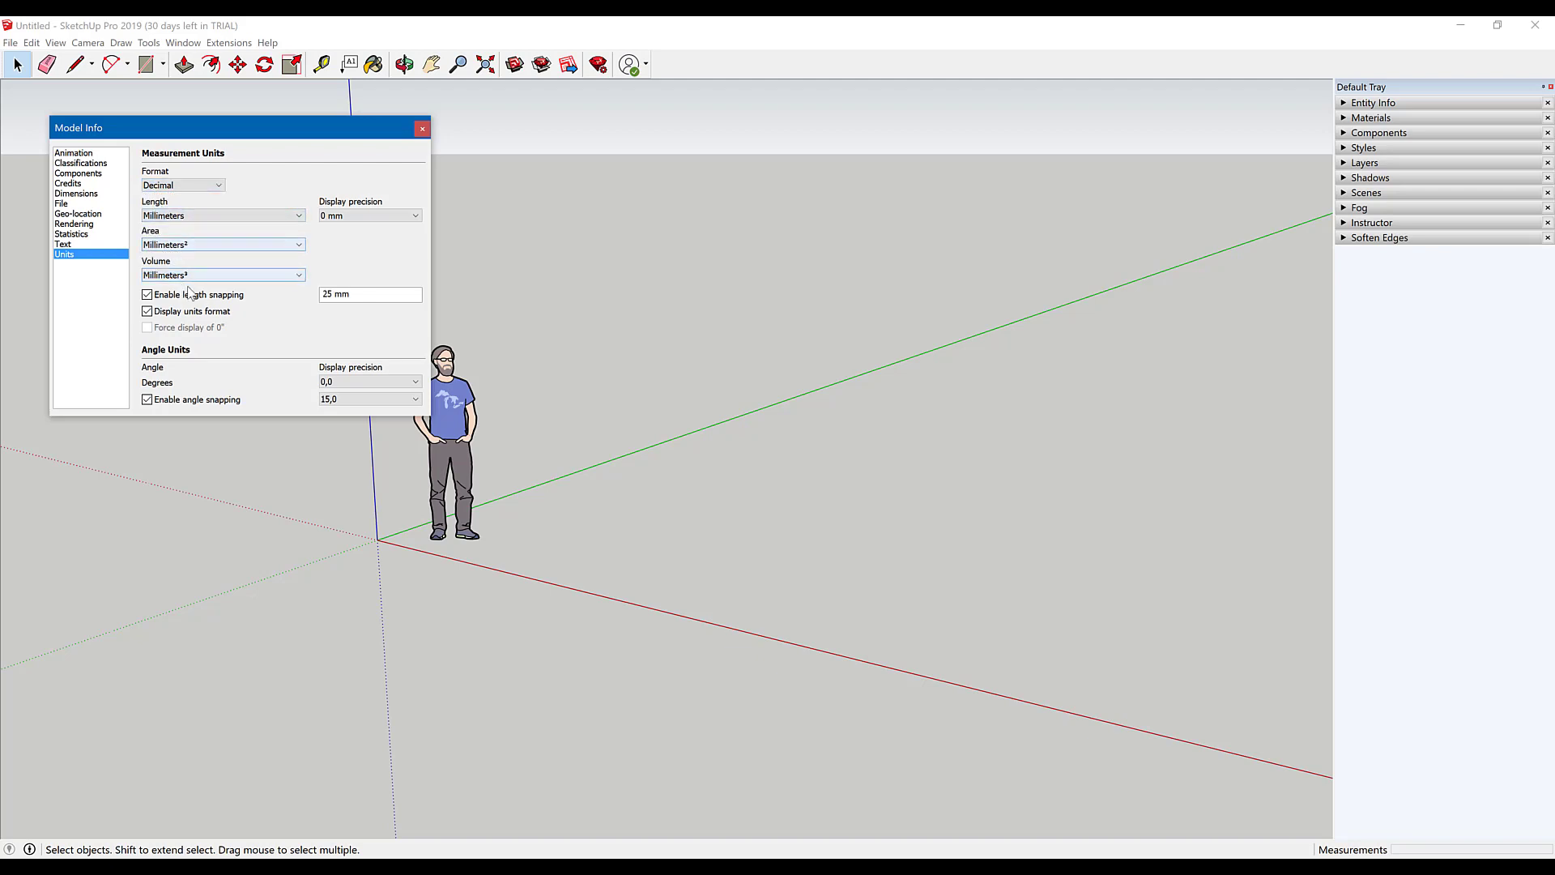
pyautogui.click(366, 216)
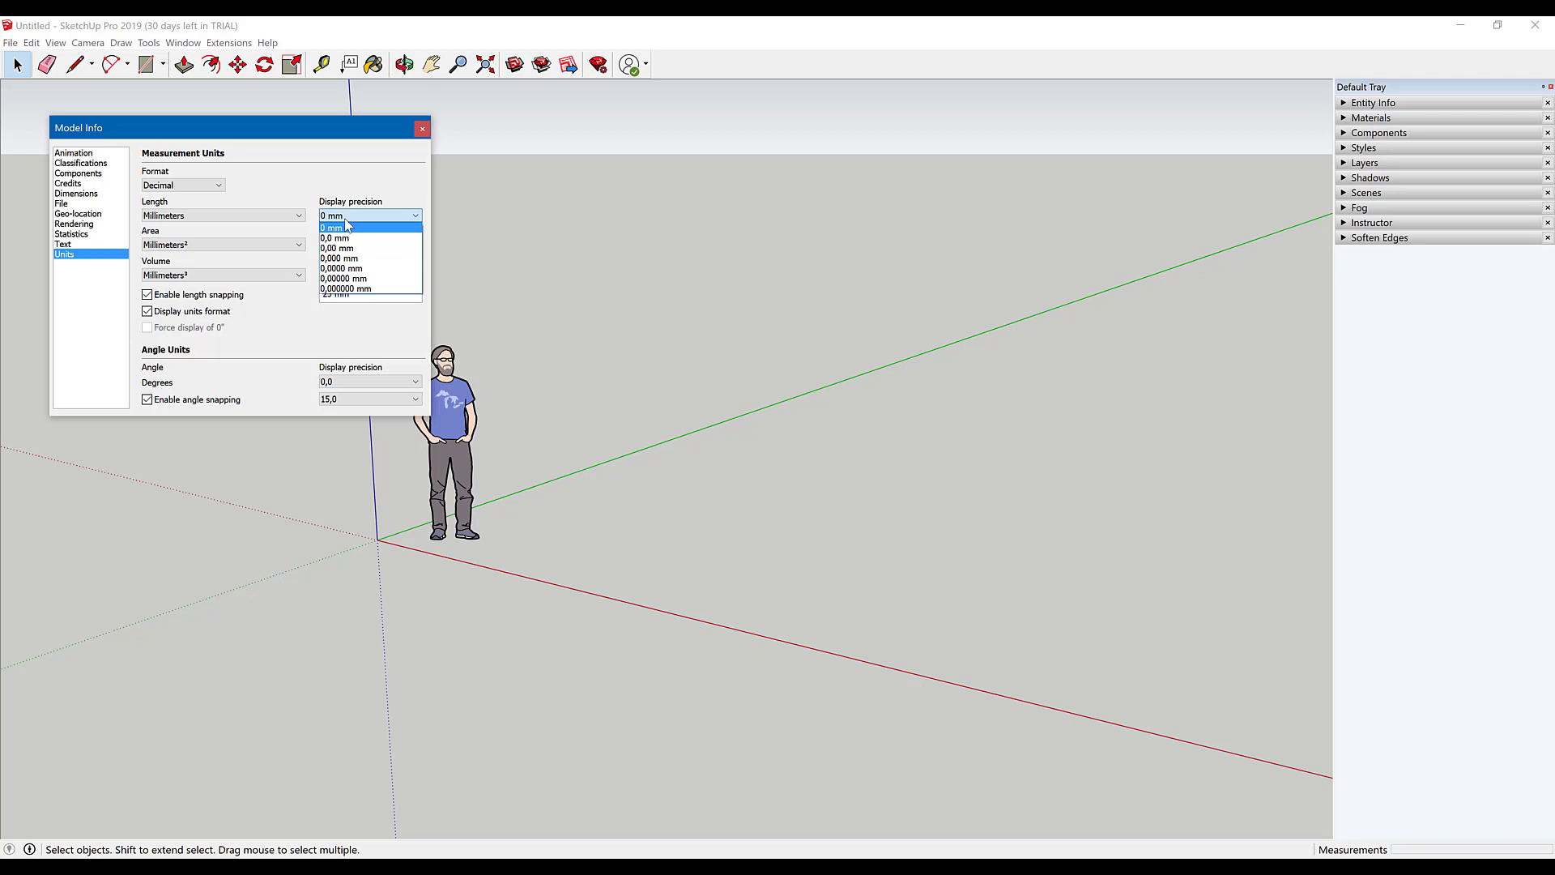
pyautogui.click(340, 228)
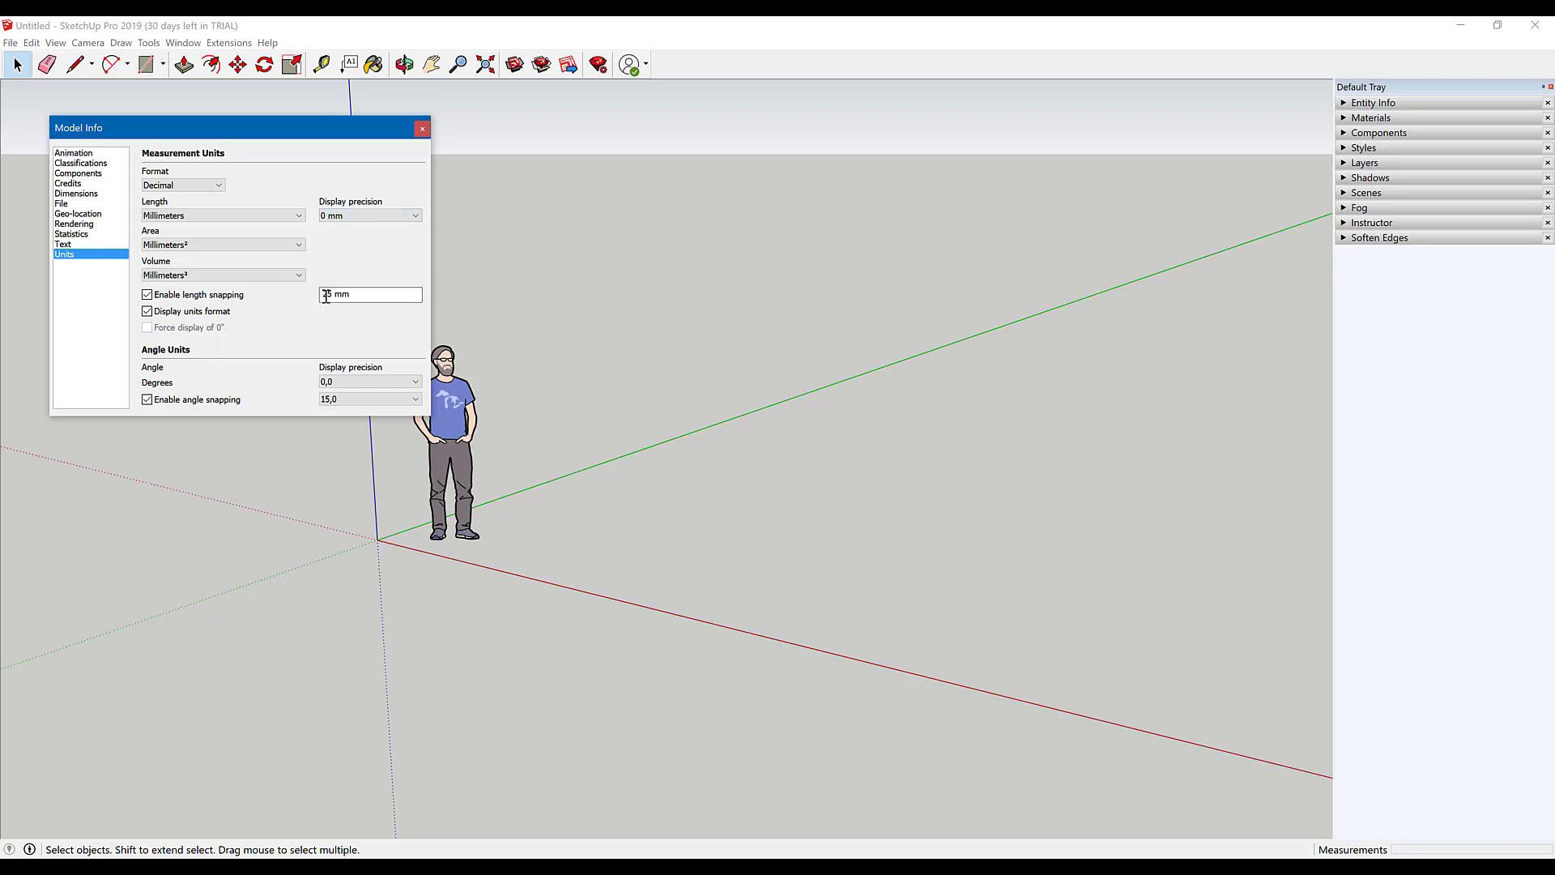
pyautogui.click(354, 216)
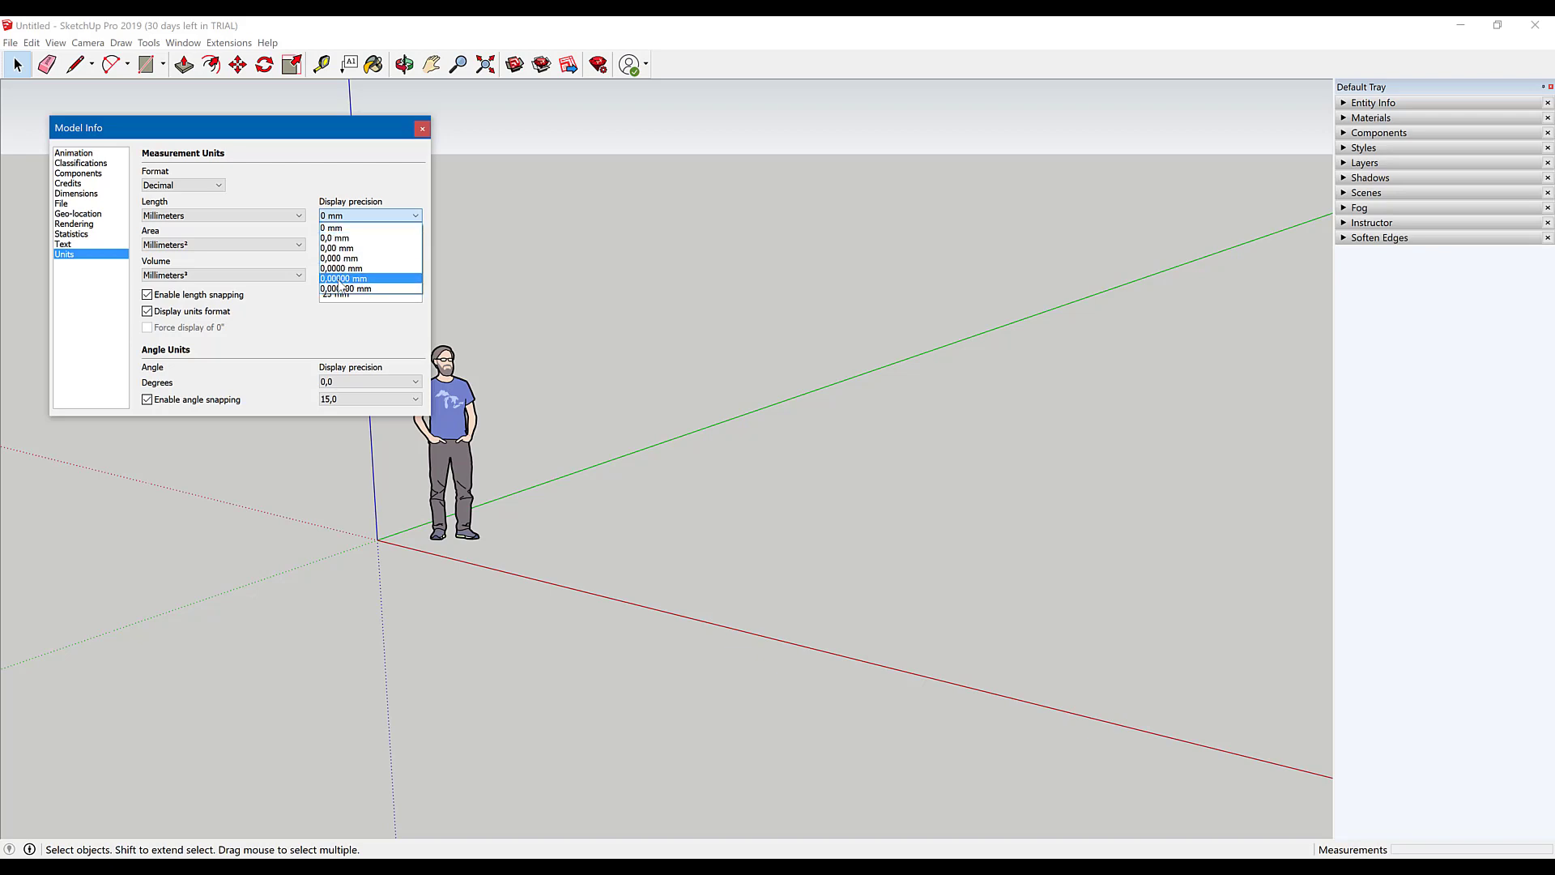
pyautogui.click(346, 218)
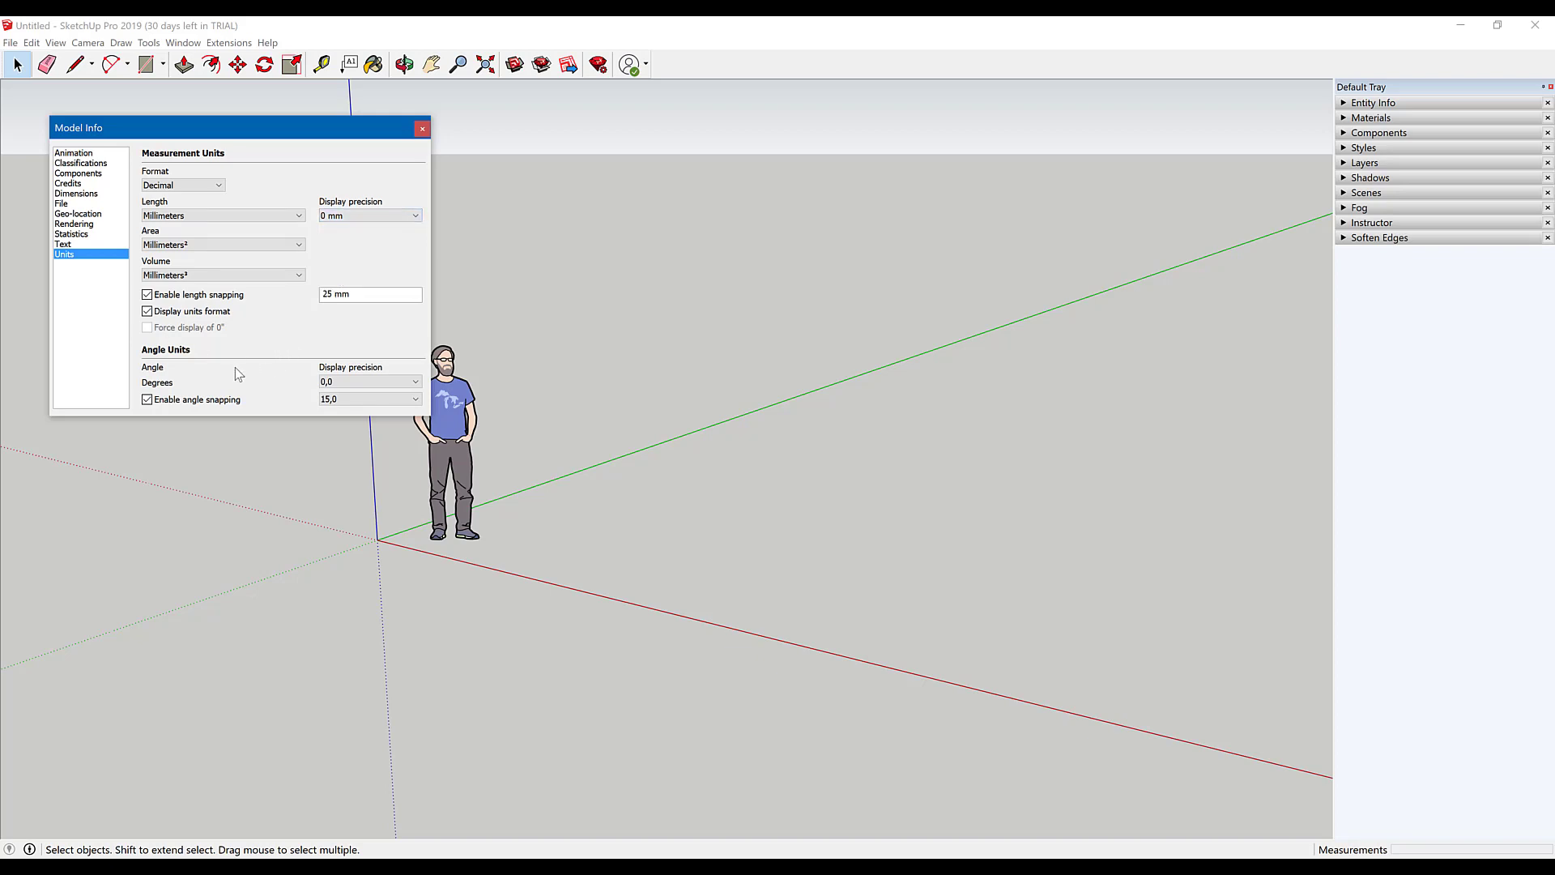
# Step: Disable scene transitions and set the scene delay to 0 seconds
pyautogui.click(83, 155)
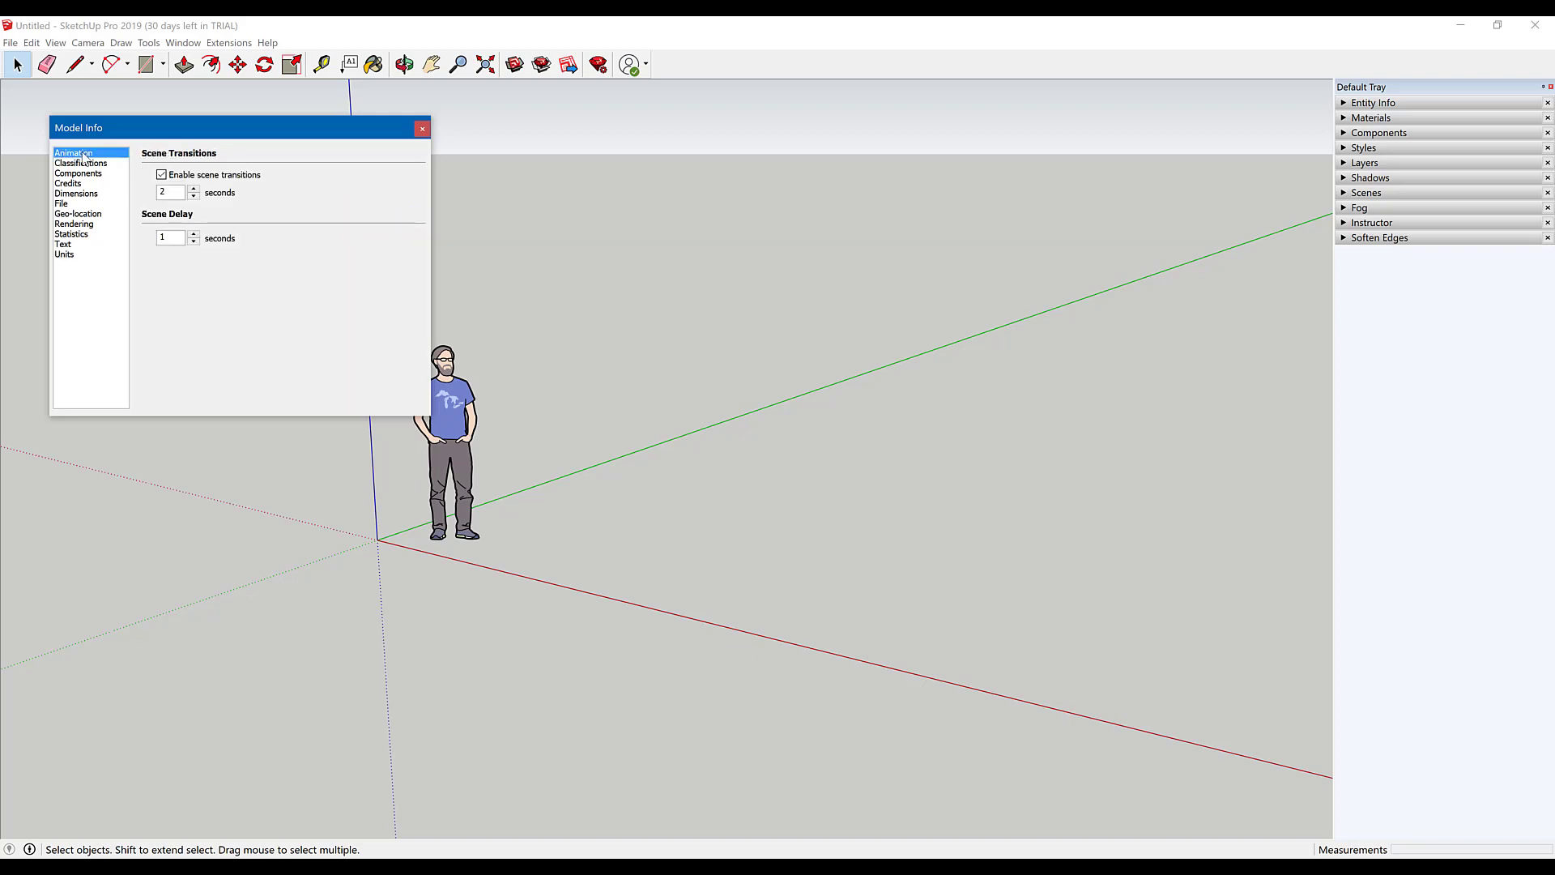
pyautogui.click(161, 174)
pyautogui.doubleClick(164, 237)
pyautogui.write('0')
pyautogui.click(423, 128)
pyautogui.click(179, 43)
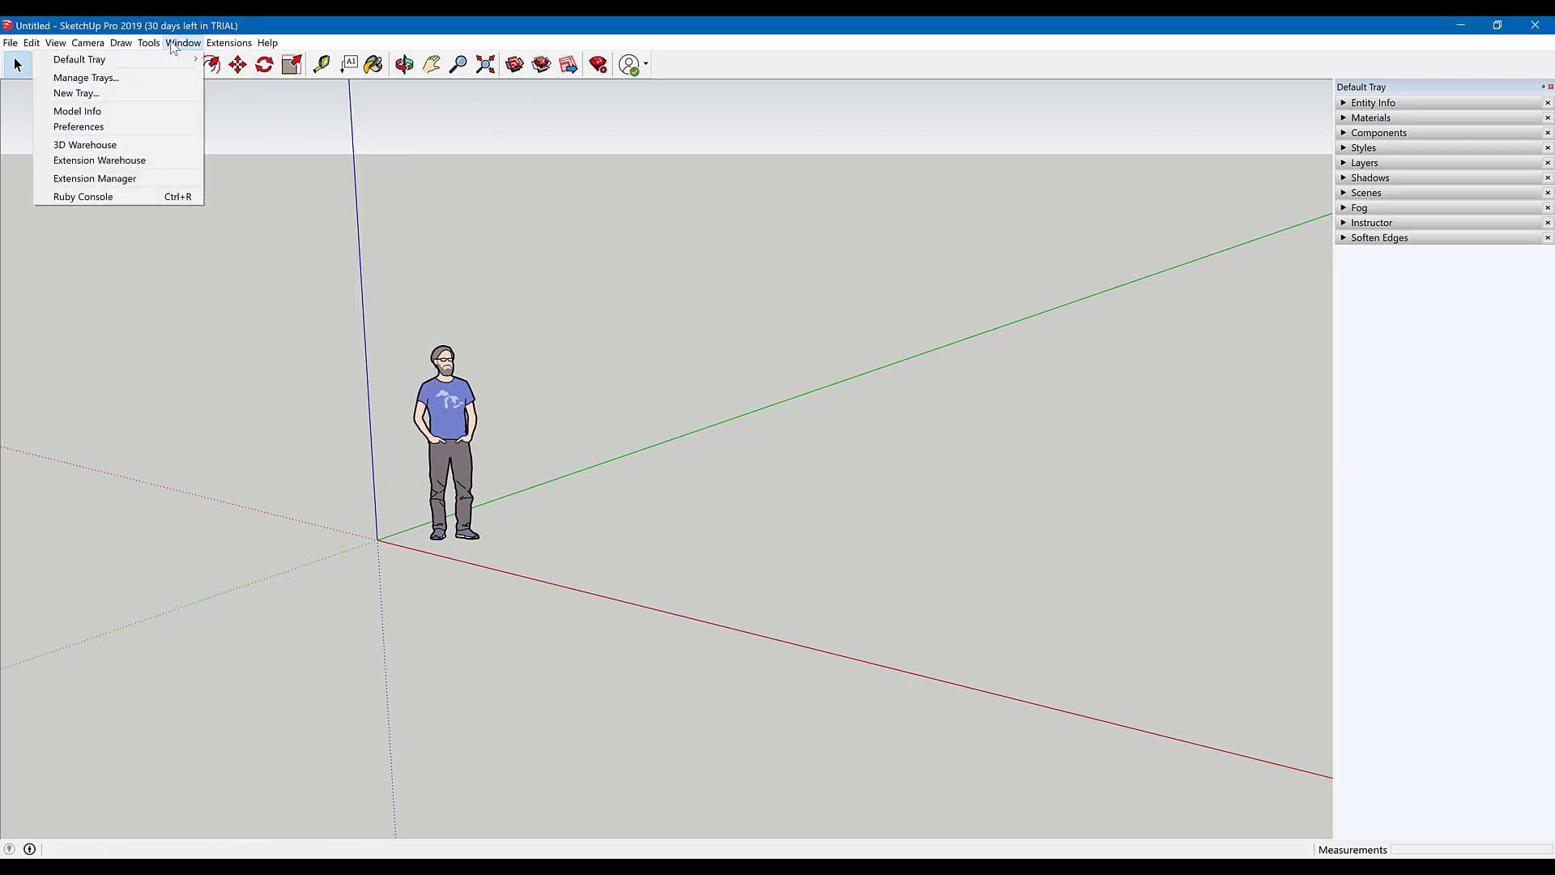
# Step: Turn OpenGL anti-aliasing off (0x) in Preferences
pyautogui.click(88, 128)
pyautogui.moveTo(493, 270); pyautogui.dragTo(570, 275)
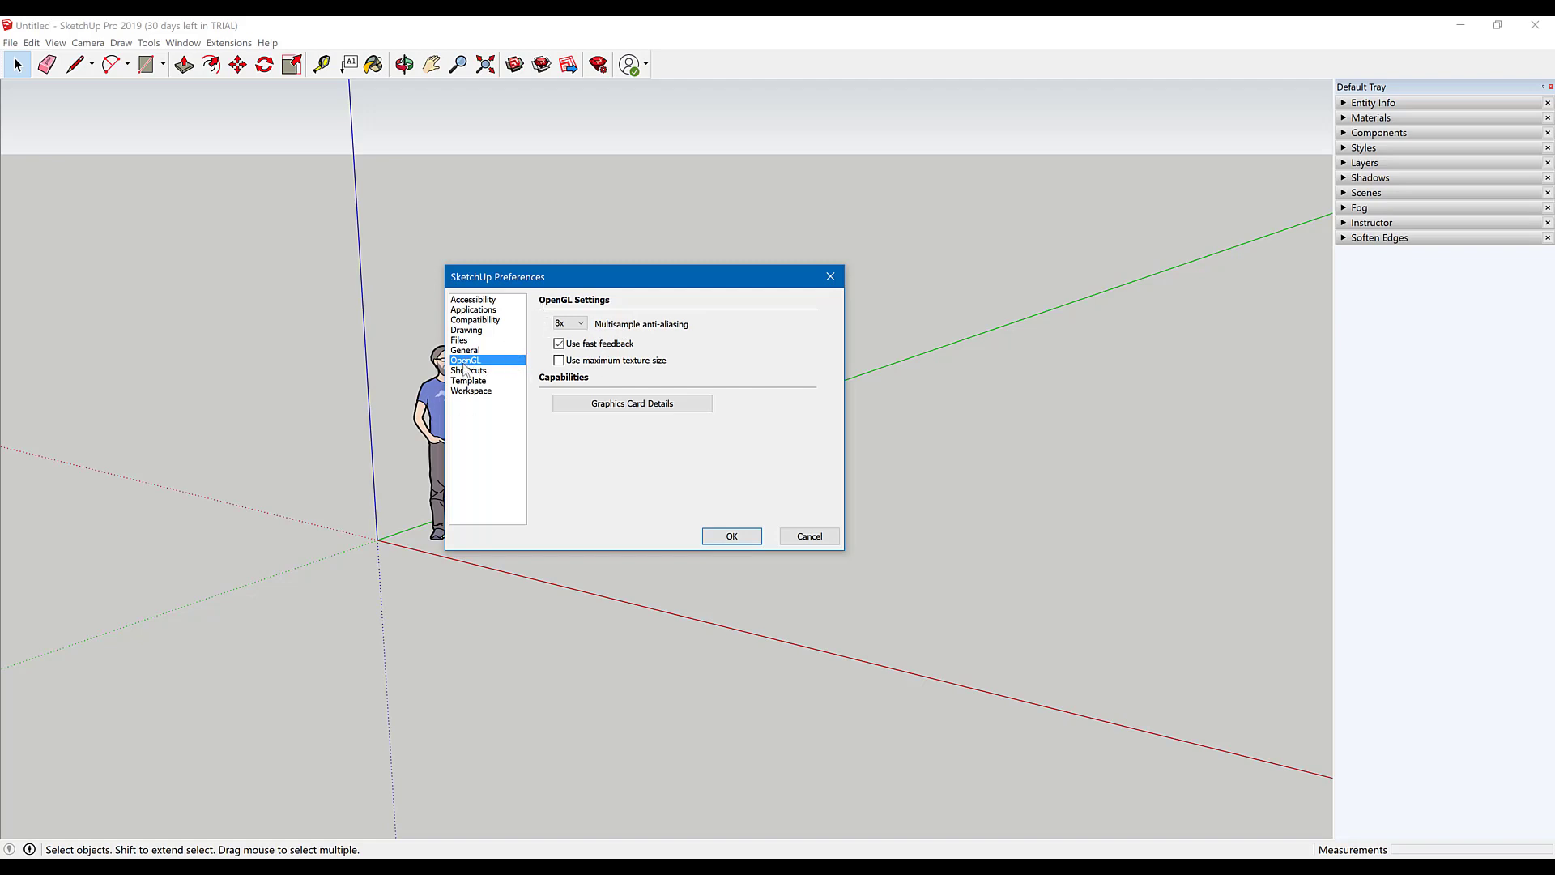
pyautogui.click(569, 325)
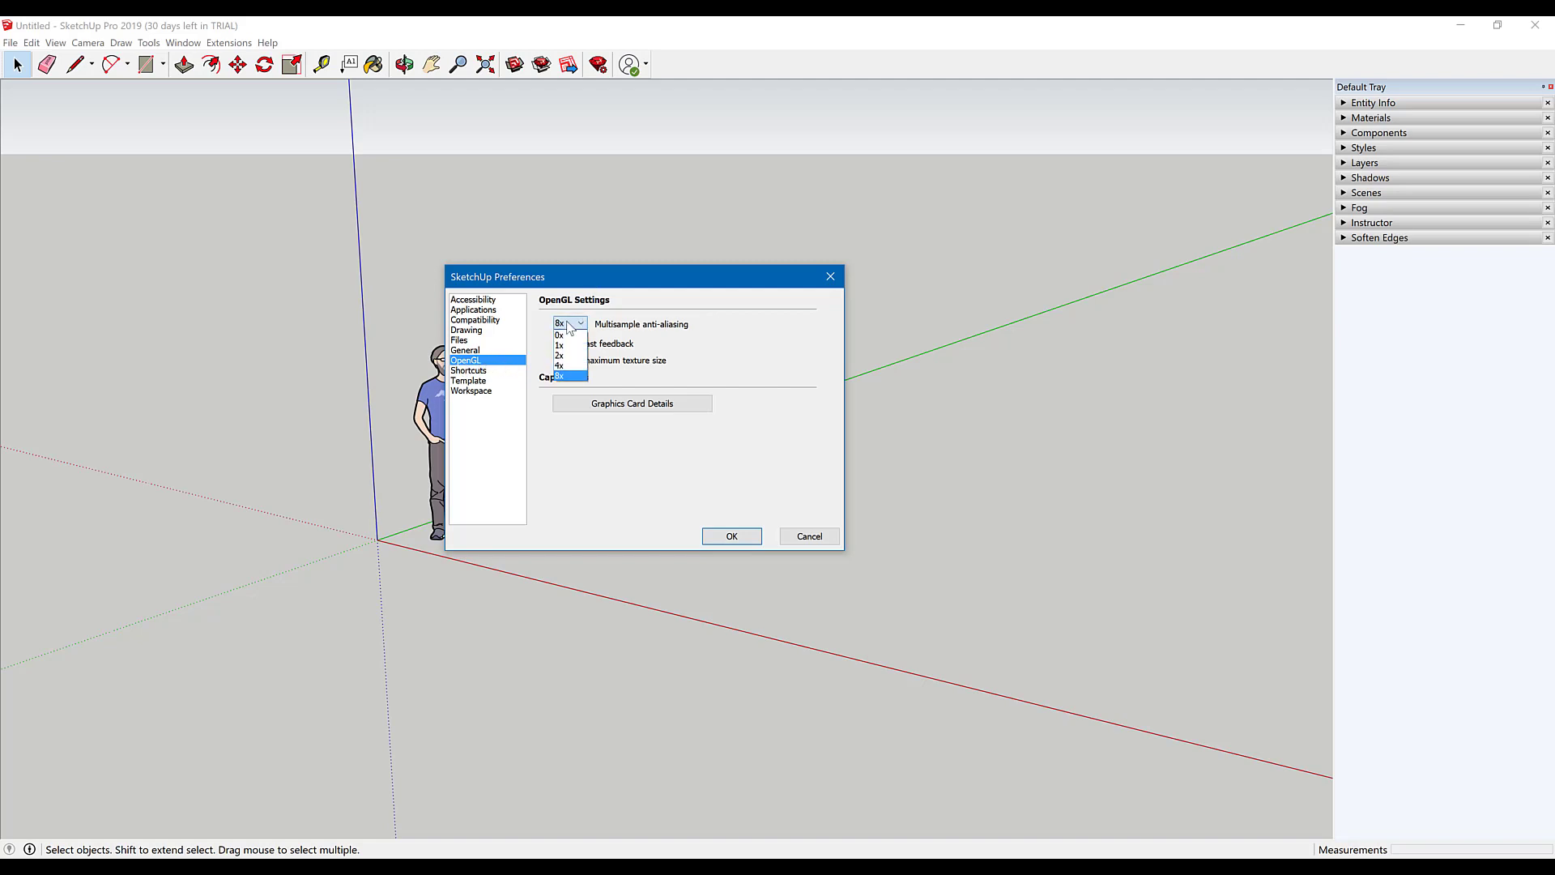
pyautogui.click(571, 285)
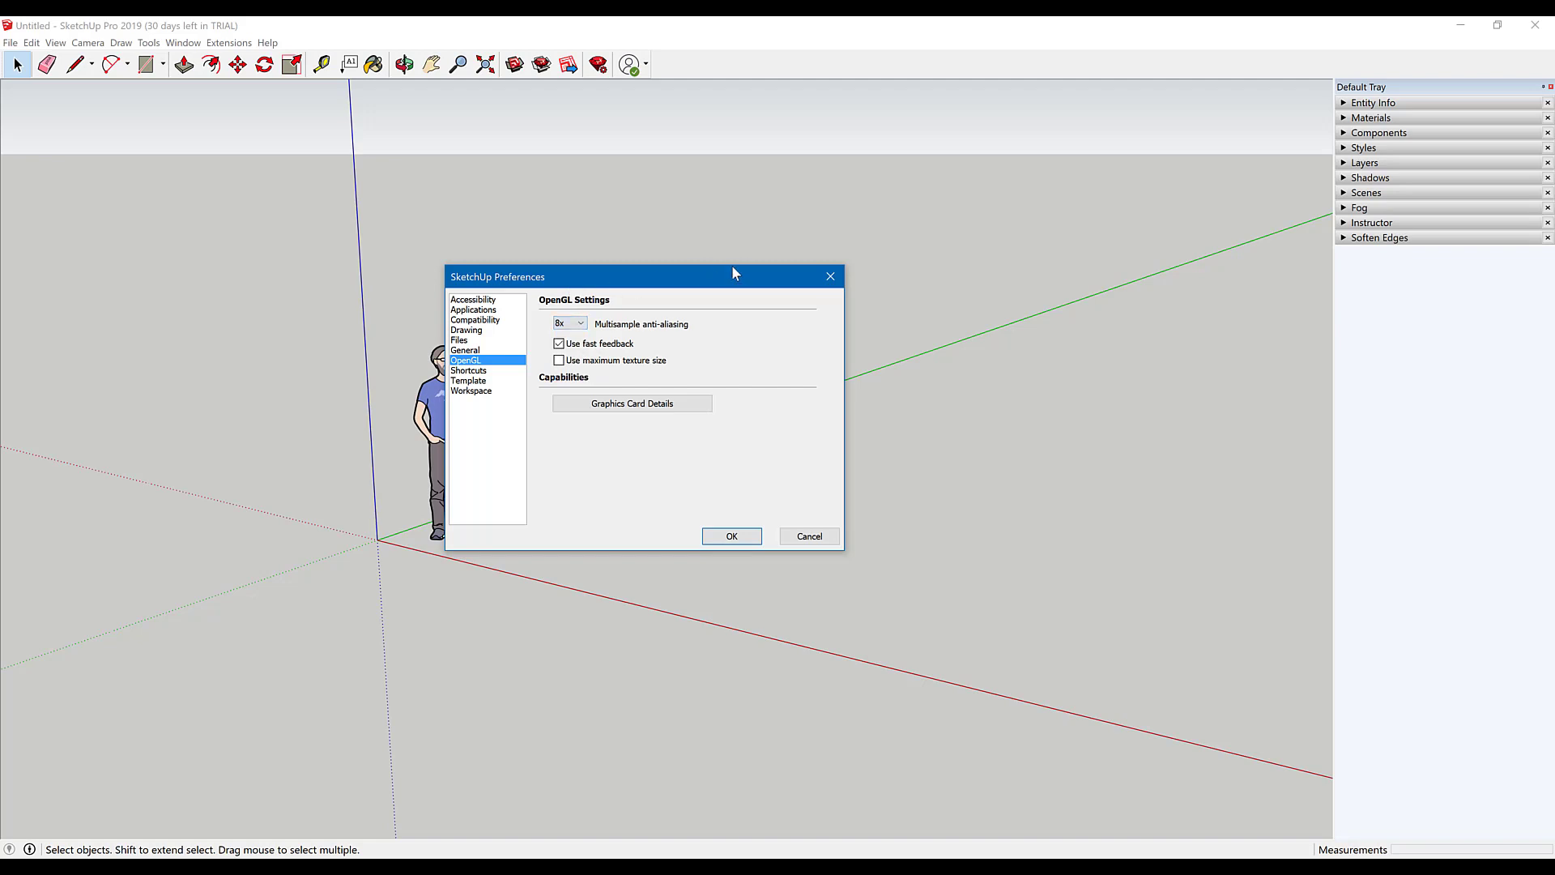
pyautogui.moveTo(732, 271); pyautogui.dragTo(929, 262)
pyautogui.click(776, 316)
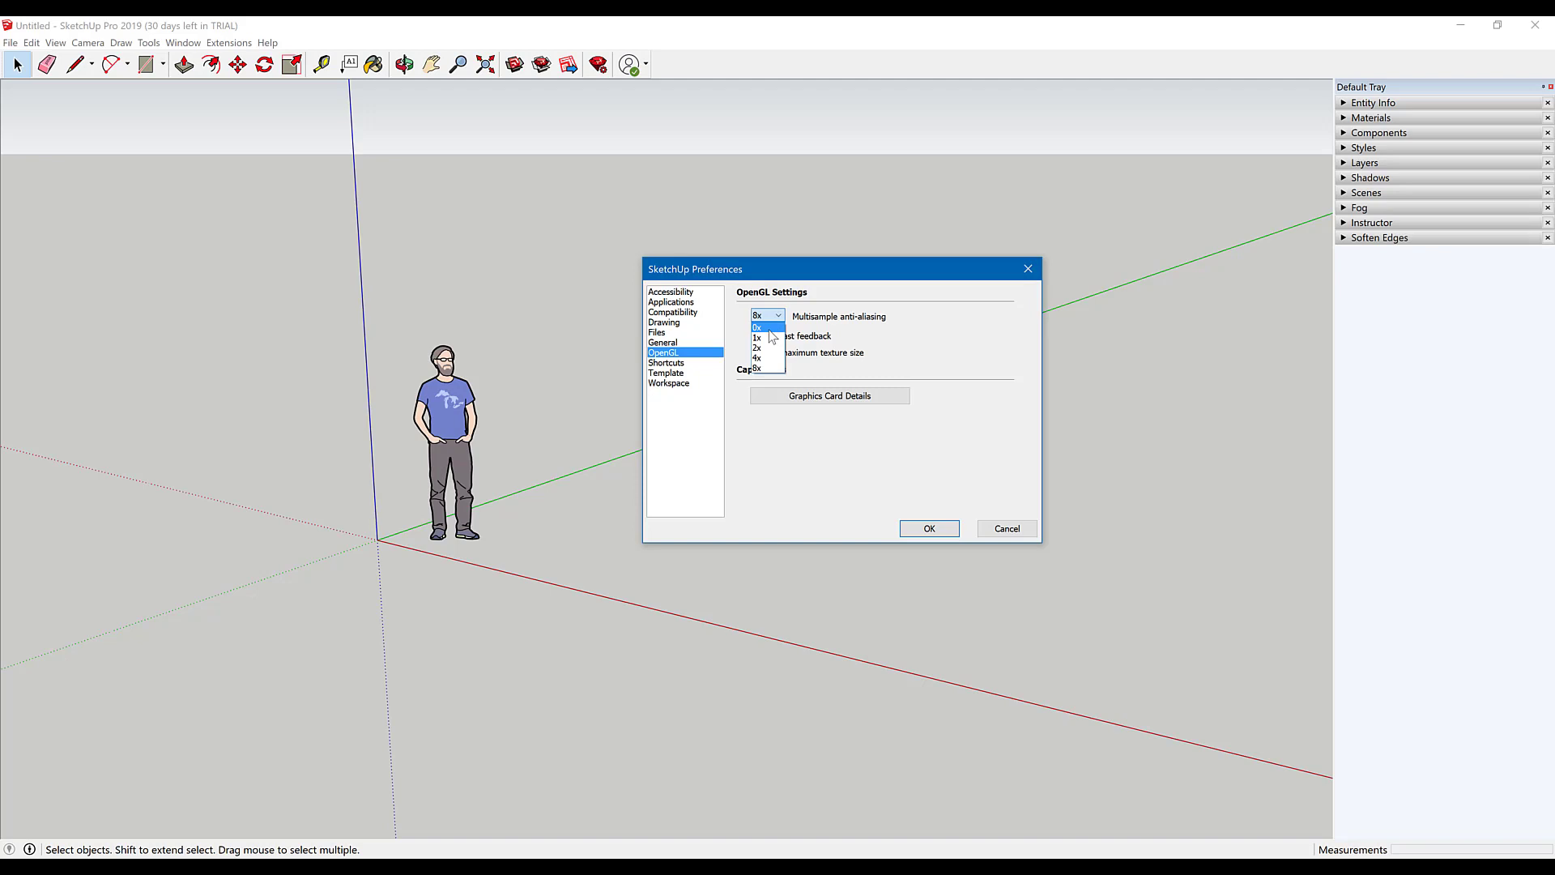
pyautogui.click(770, 328)
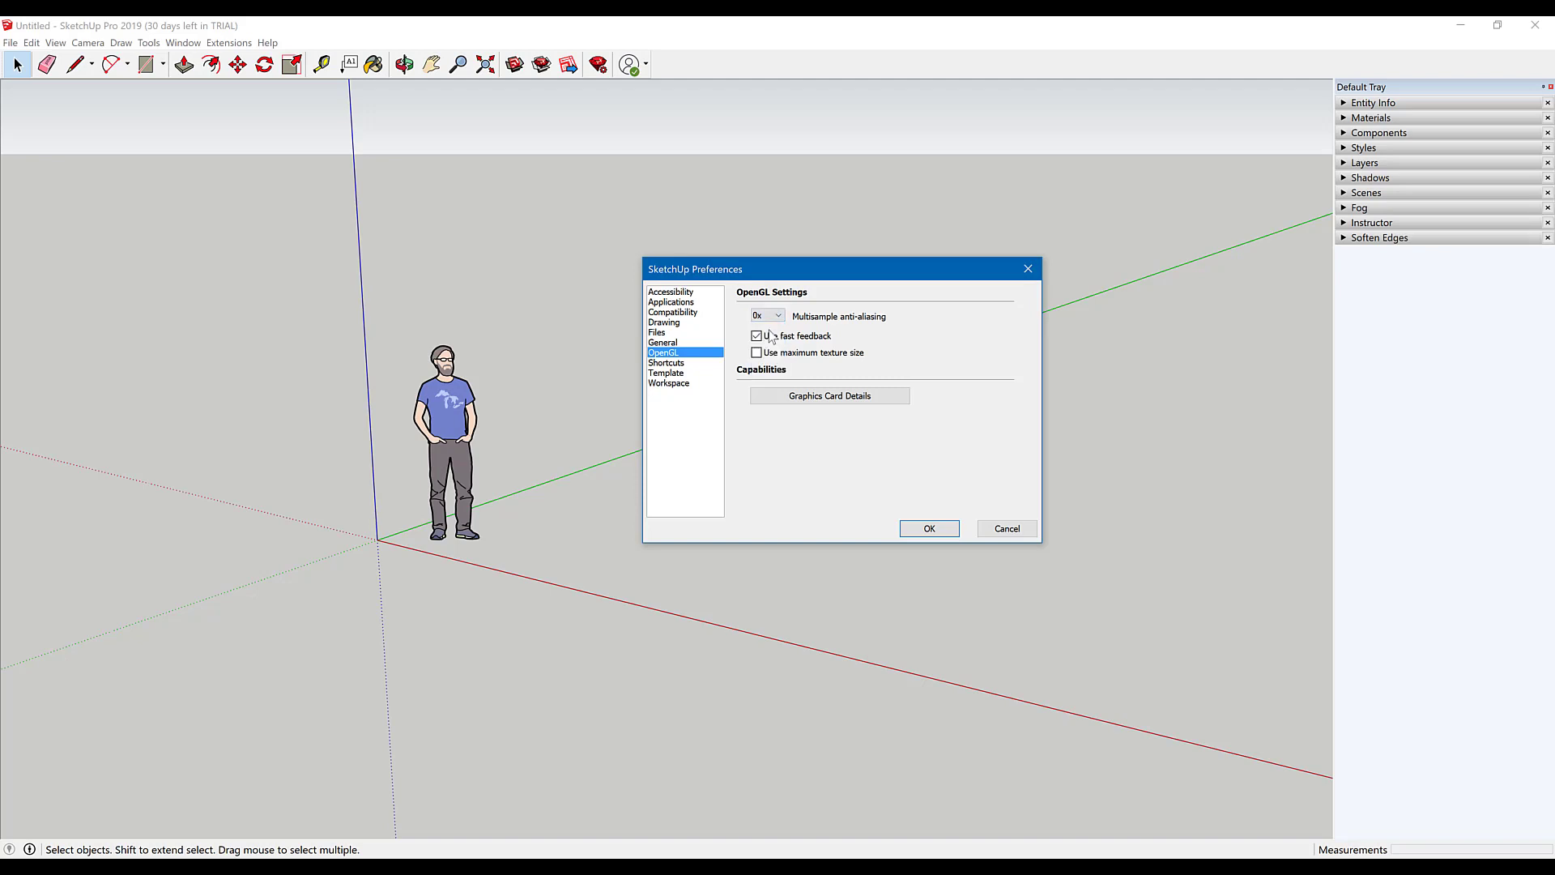
pyautogui.click(930, 528)
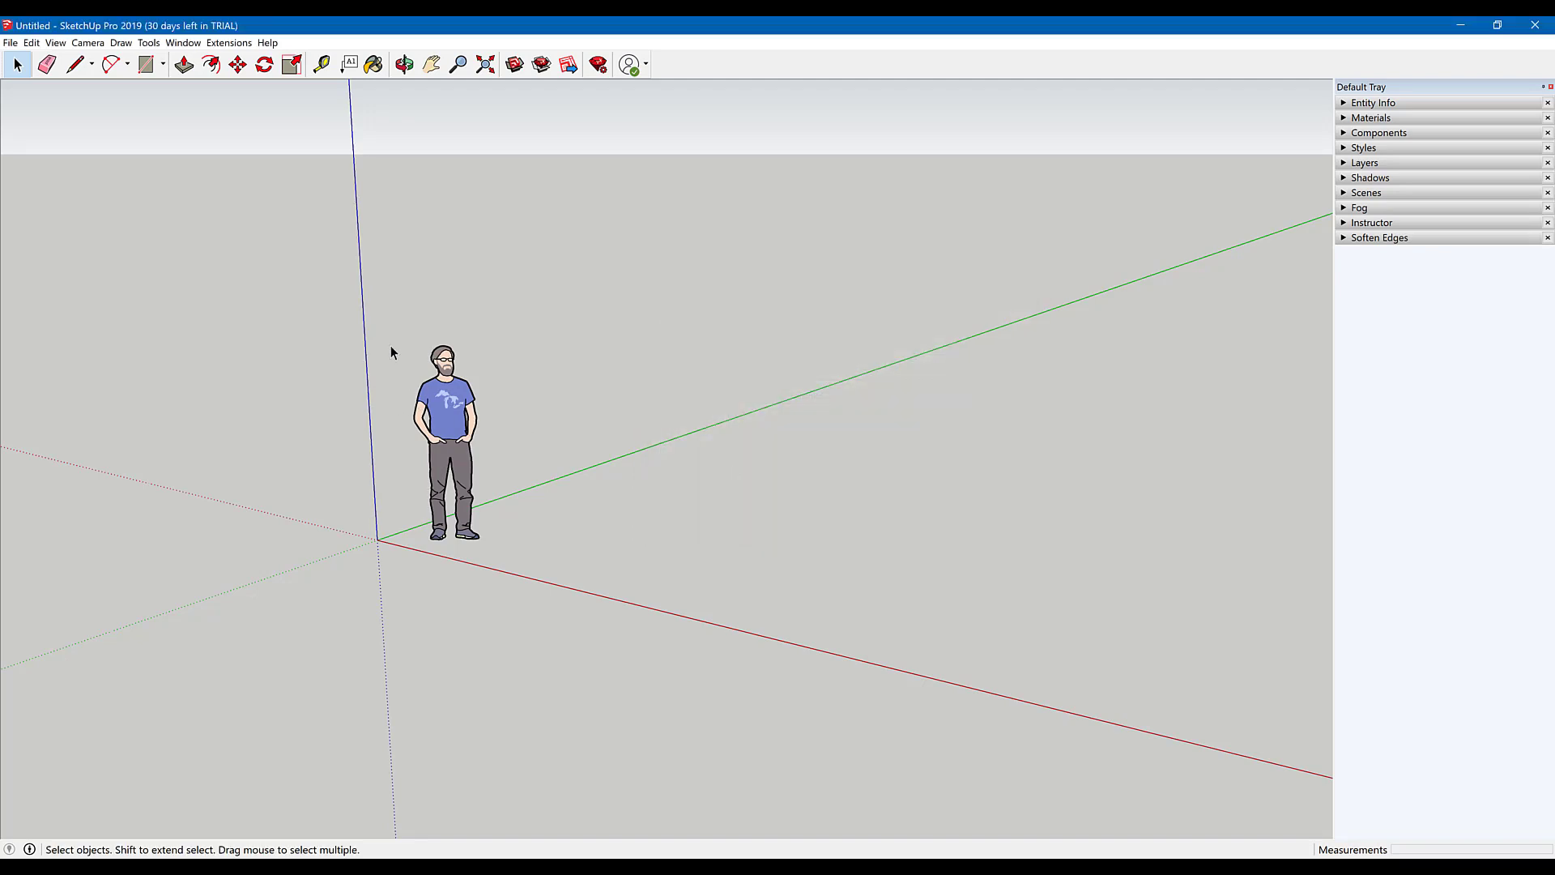
# Step: Zoom in on the scale figure to inspect its unsmoothed edges
pyautogui.moveTo(378, 326); pyautogui.dragTo(563, 699)
pyautogui.scroll(2, 441, 385)
pyautogui.scroll(2, 442, 384)
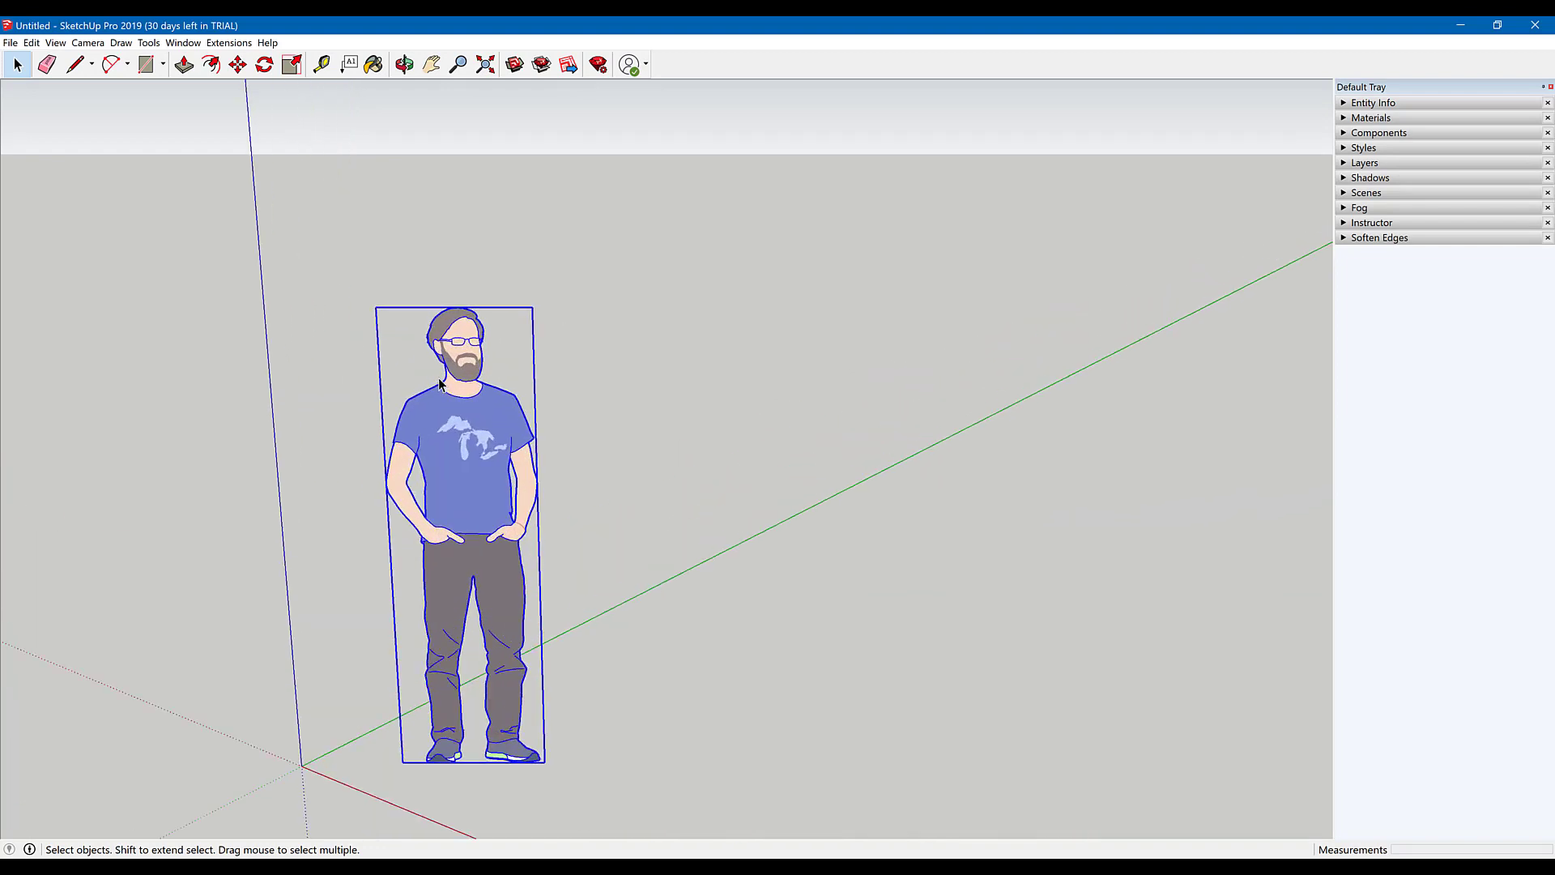
pyautogui.click(542, 475)
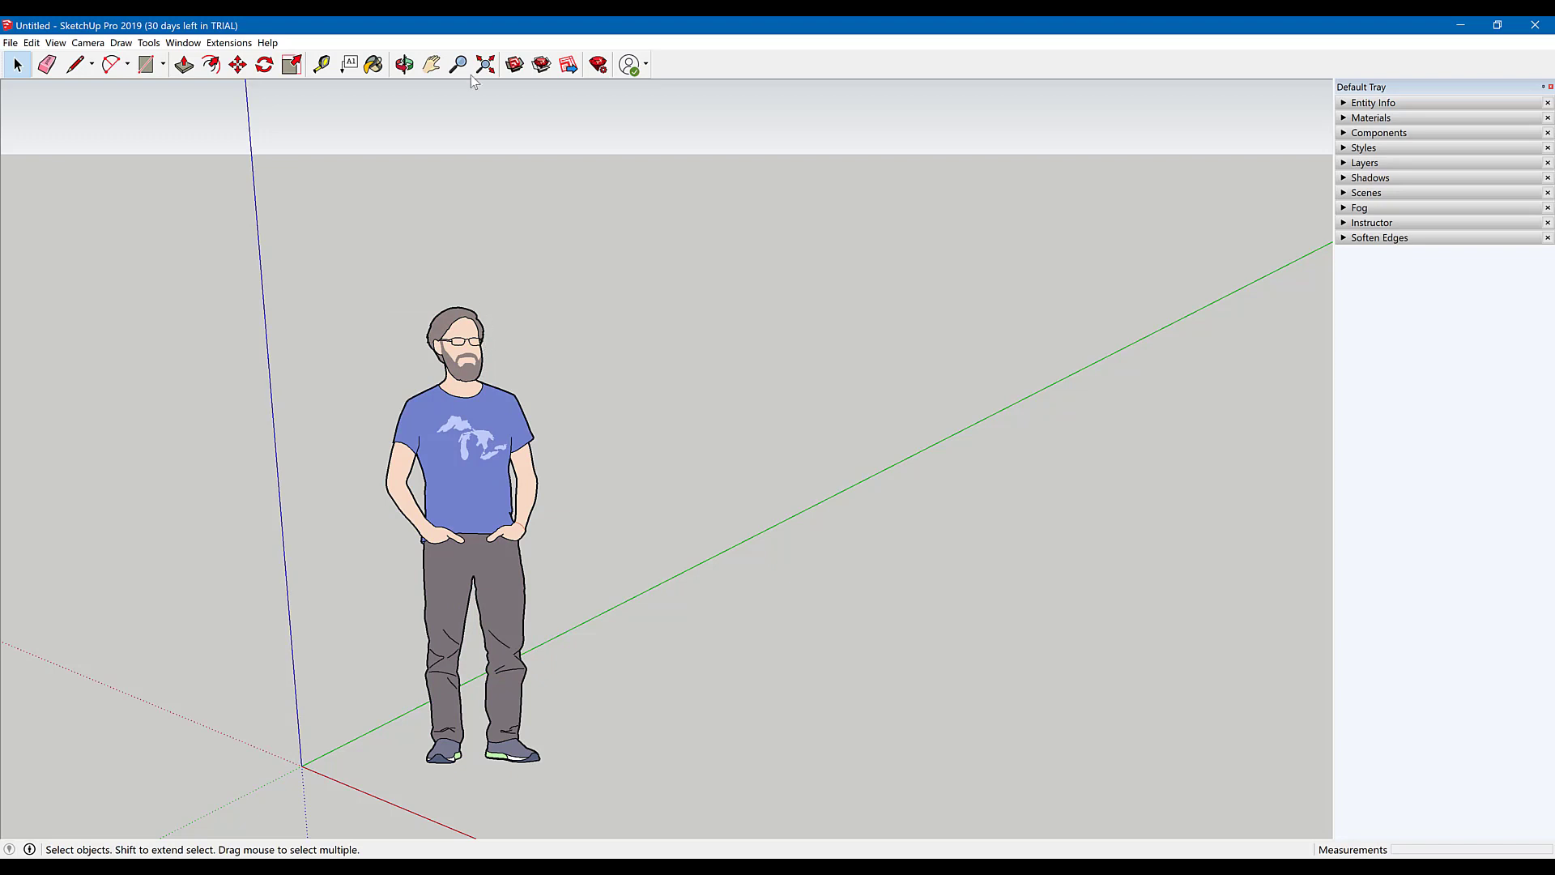
# Step: Restore 8x multisample anti-aliasing in Preferences
pyautogui.click(184, 45)
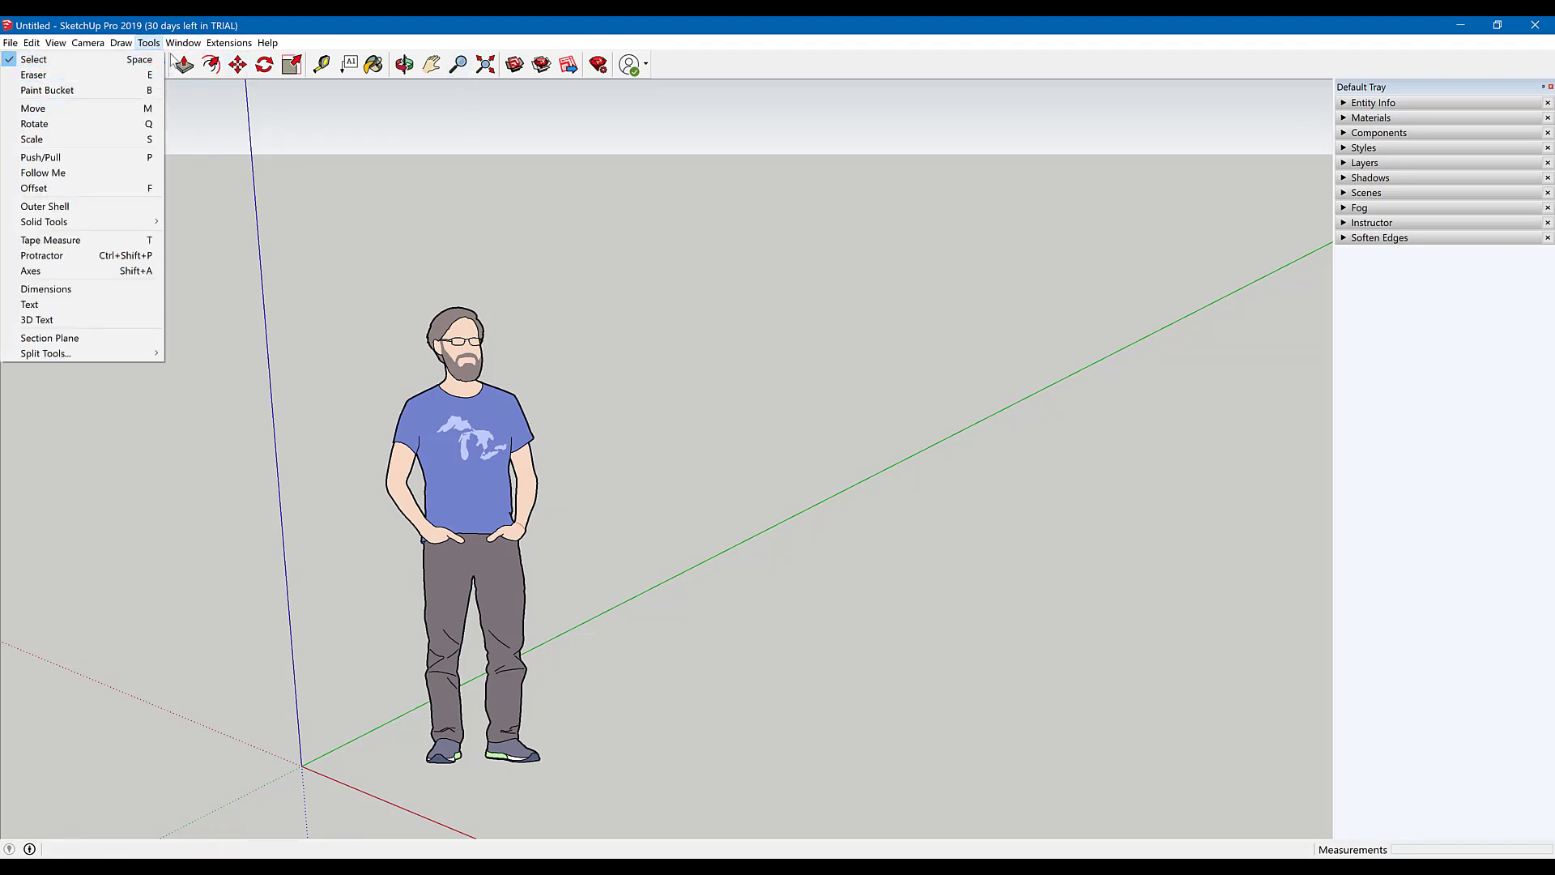
pyautogui.click(124, 122)
pyautogui.click(765, 315)
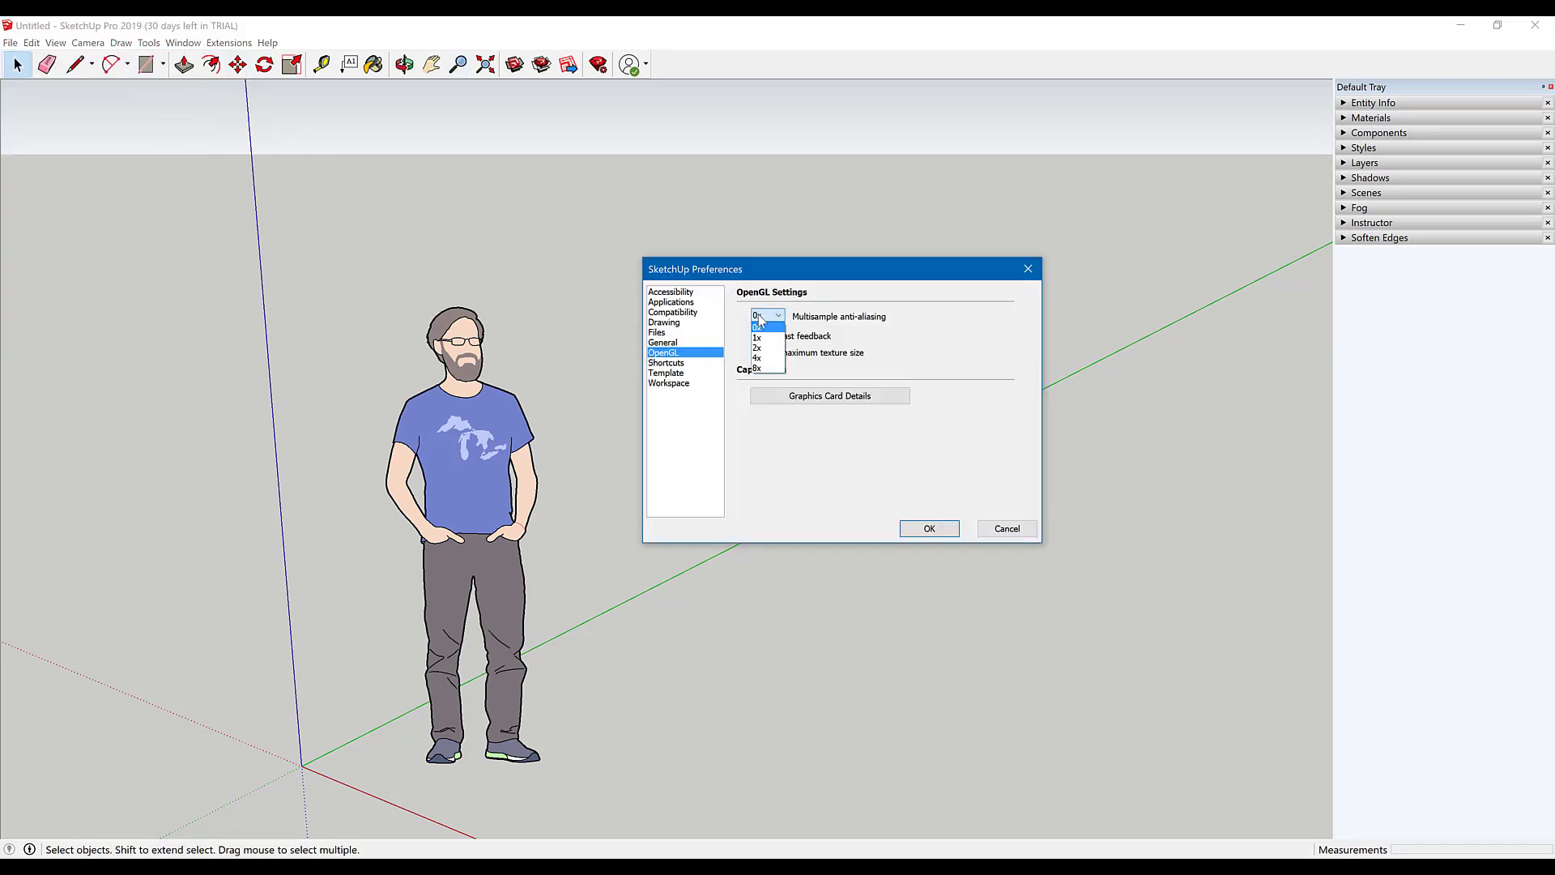
pyautogui.click(761, 370)
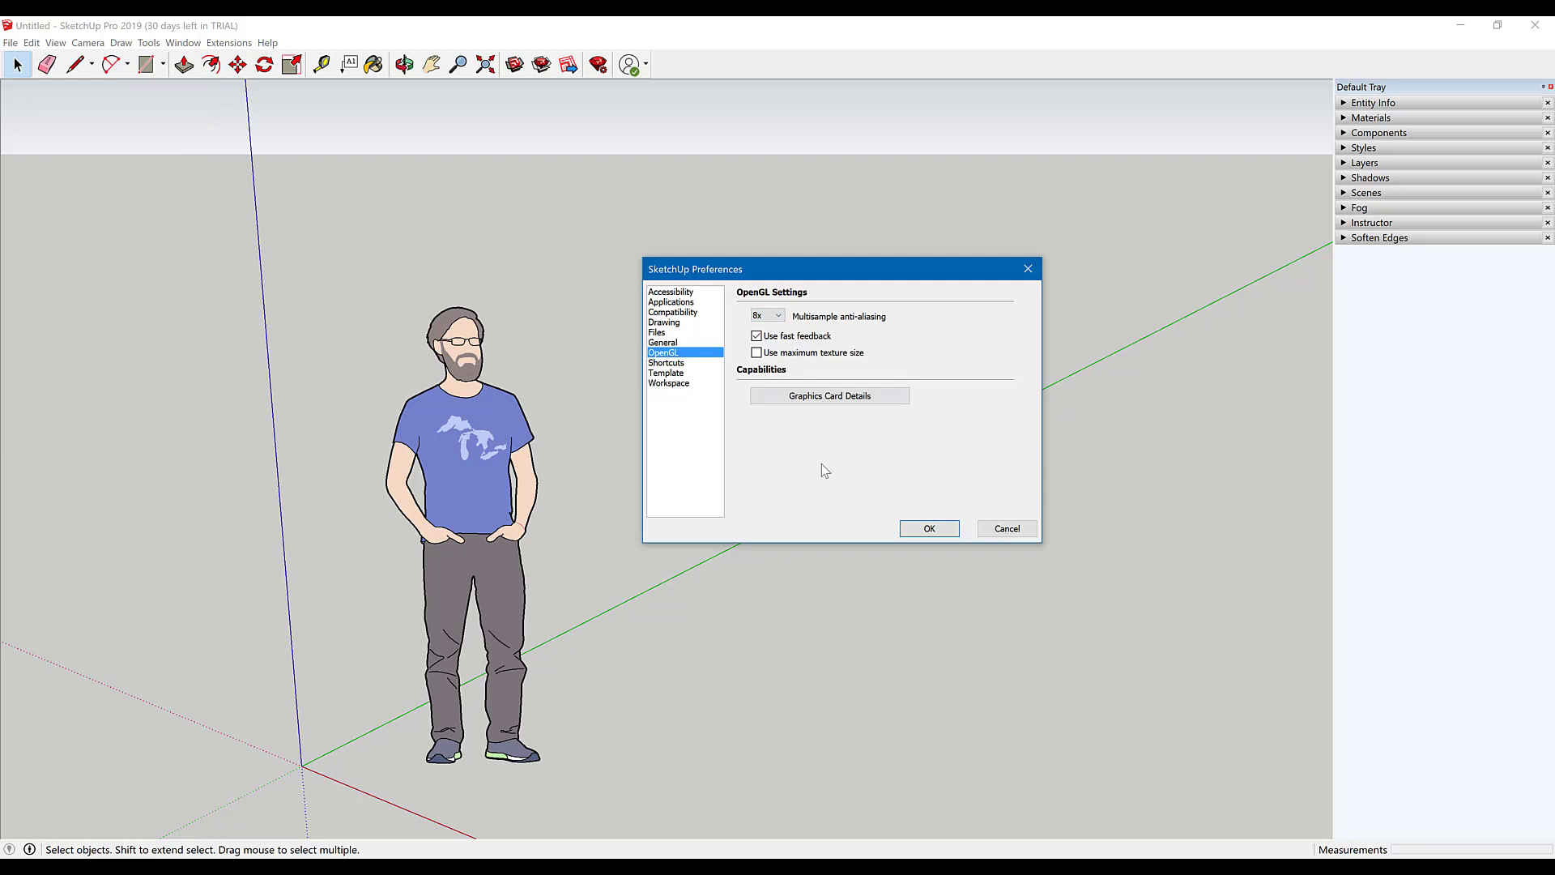
pyautogui.click(941, 535)
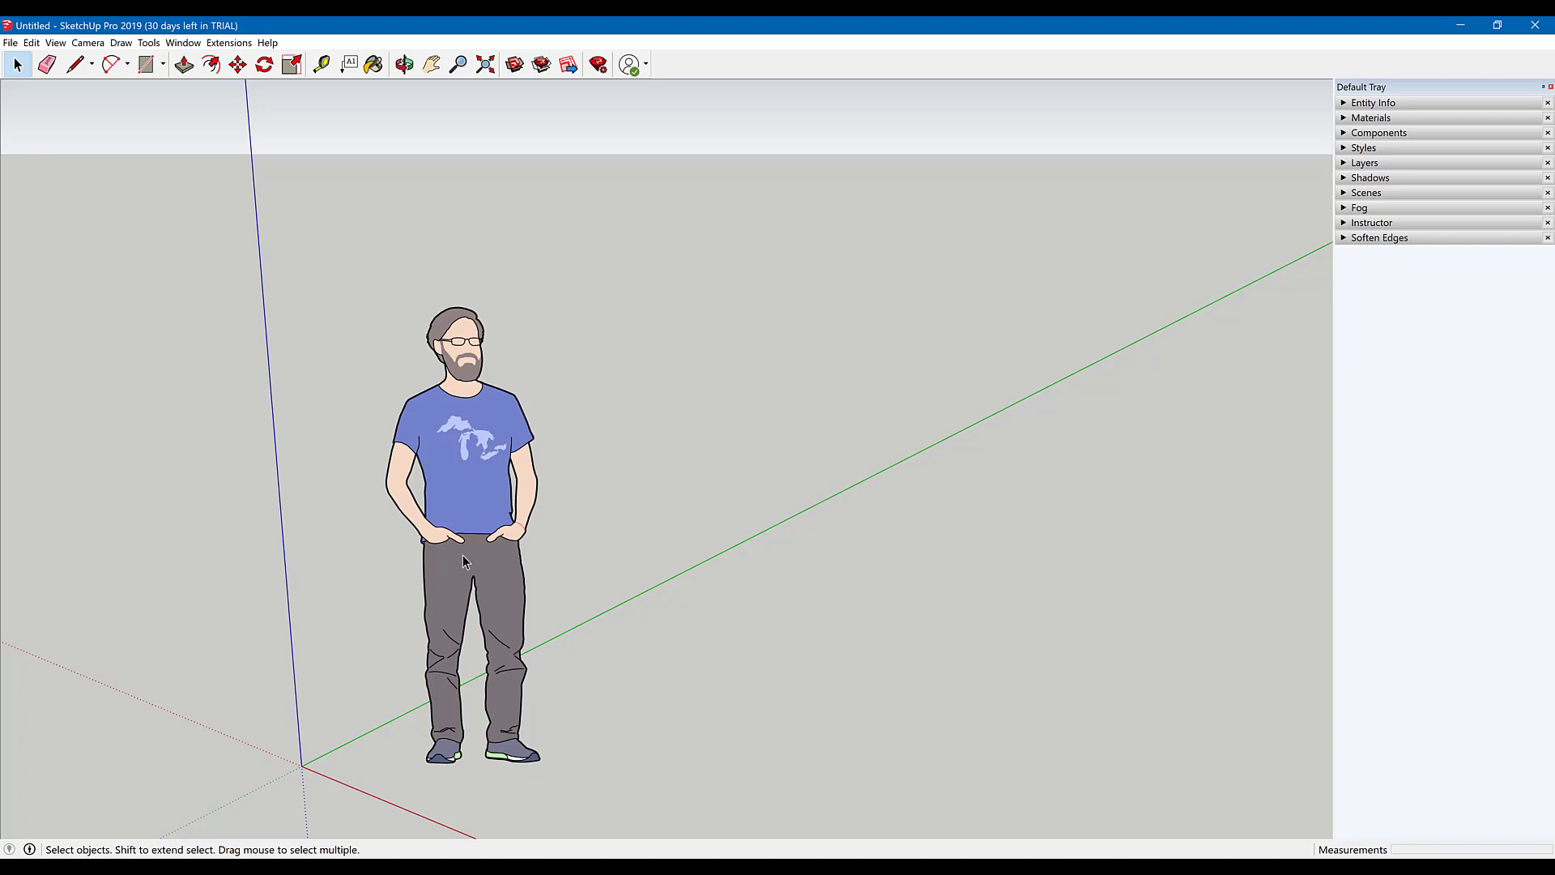
# Step: Show the Shortcuts page of Preferences and move the dialog toward the centre
pyautogui.click(183, 42)
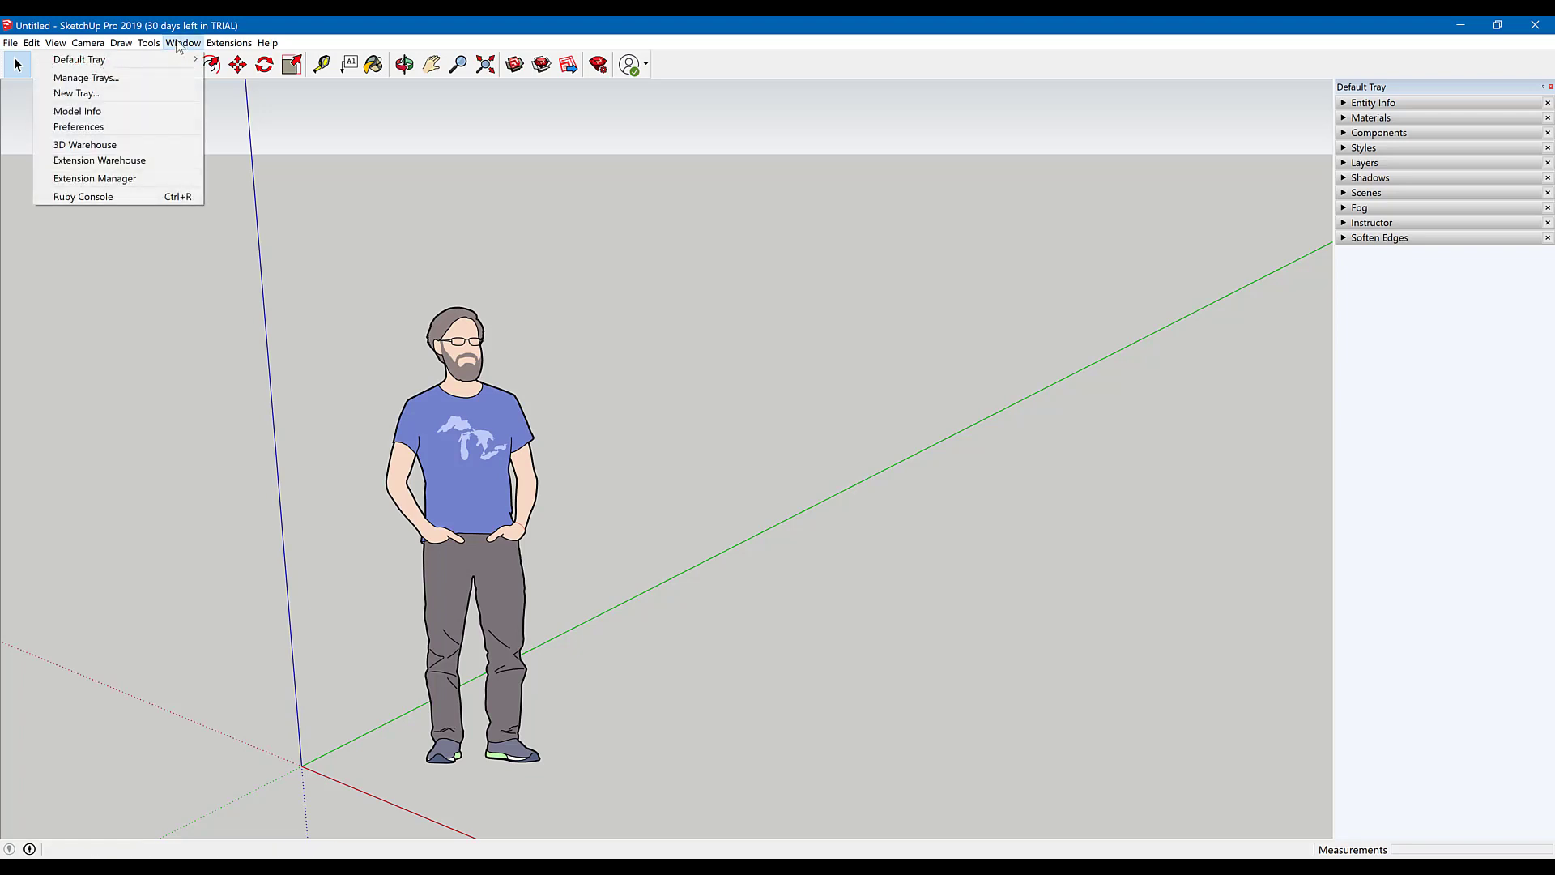
pyautogui.click(118, 120)
pyautogui.click(667, 362)
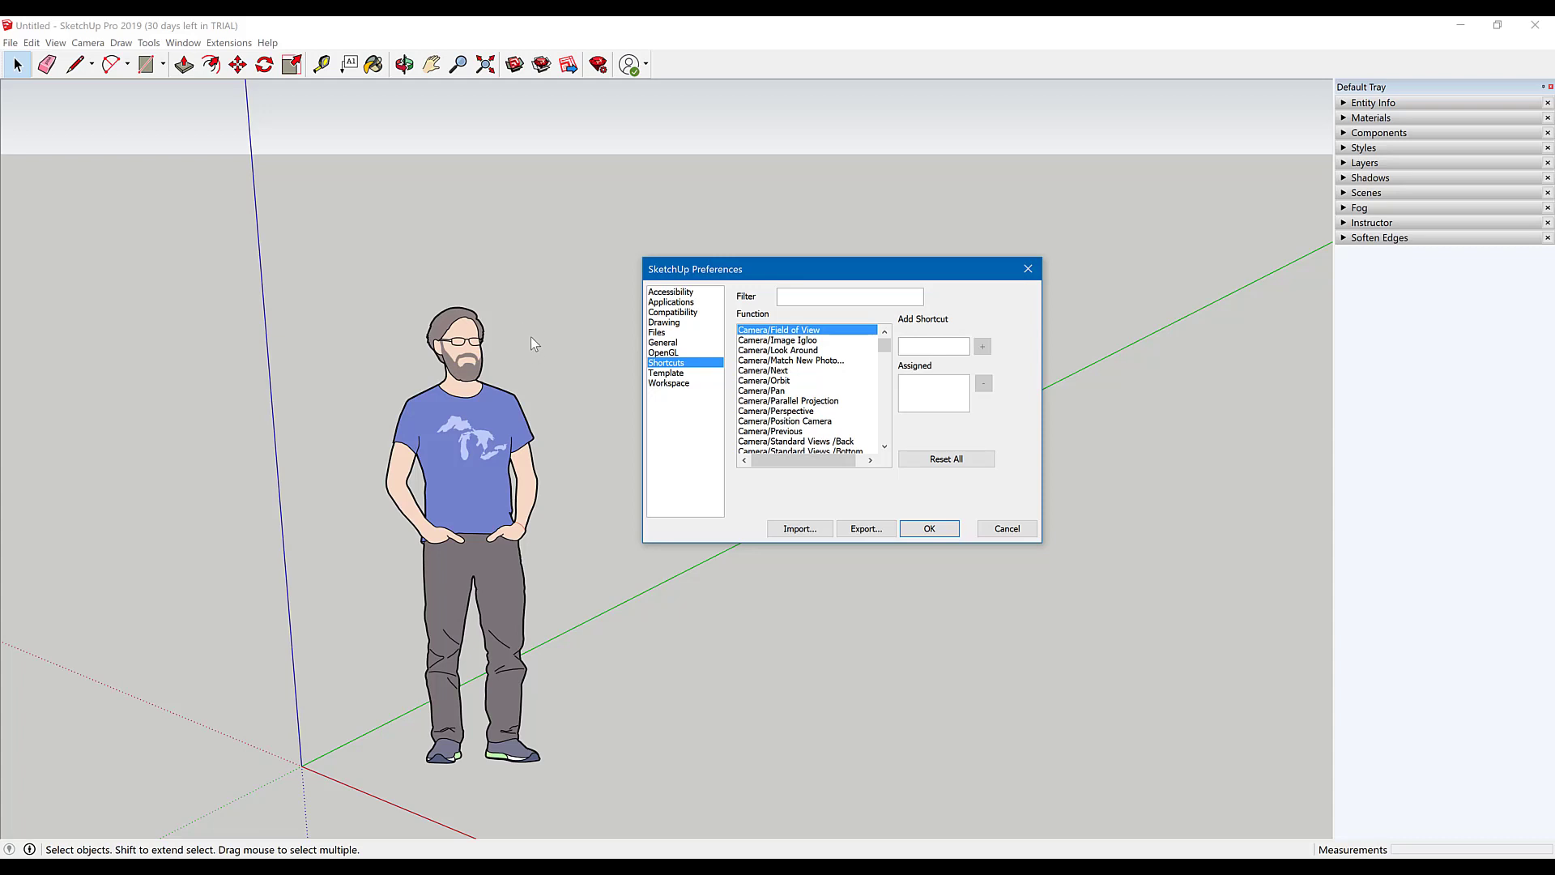
pyautogui.moveTo(794, 273); pyautogui.dragTo(740, 260)
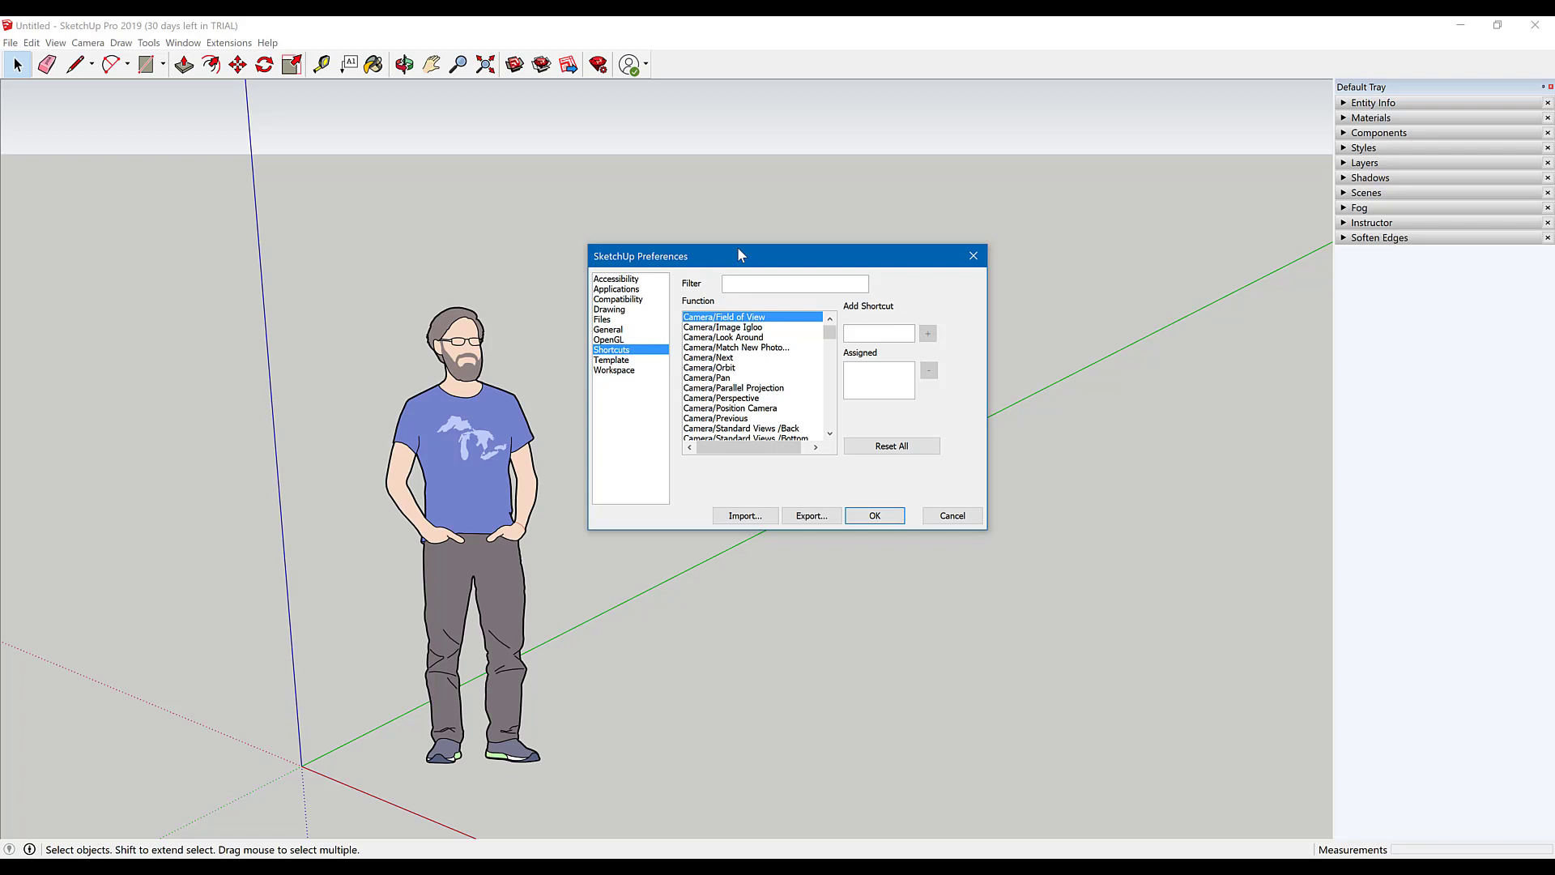
# Step: Import the custom shortcuts from Shortcuts.dat in the Desktop tutorial files folder
pyautogui.click(744, 515)
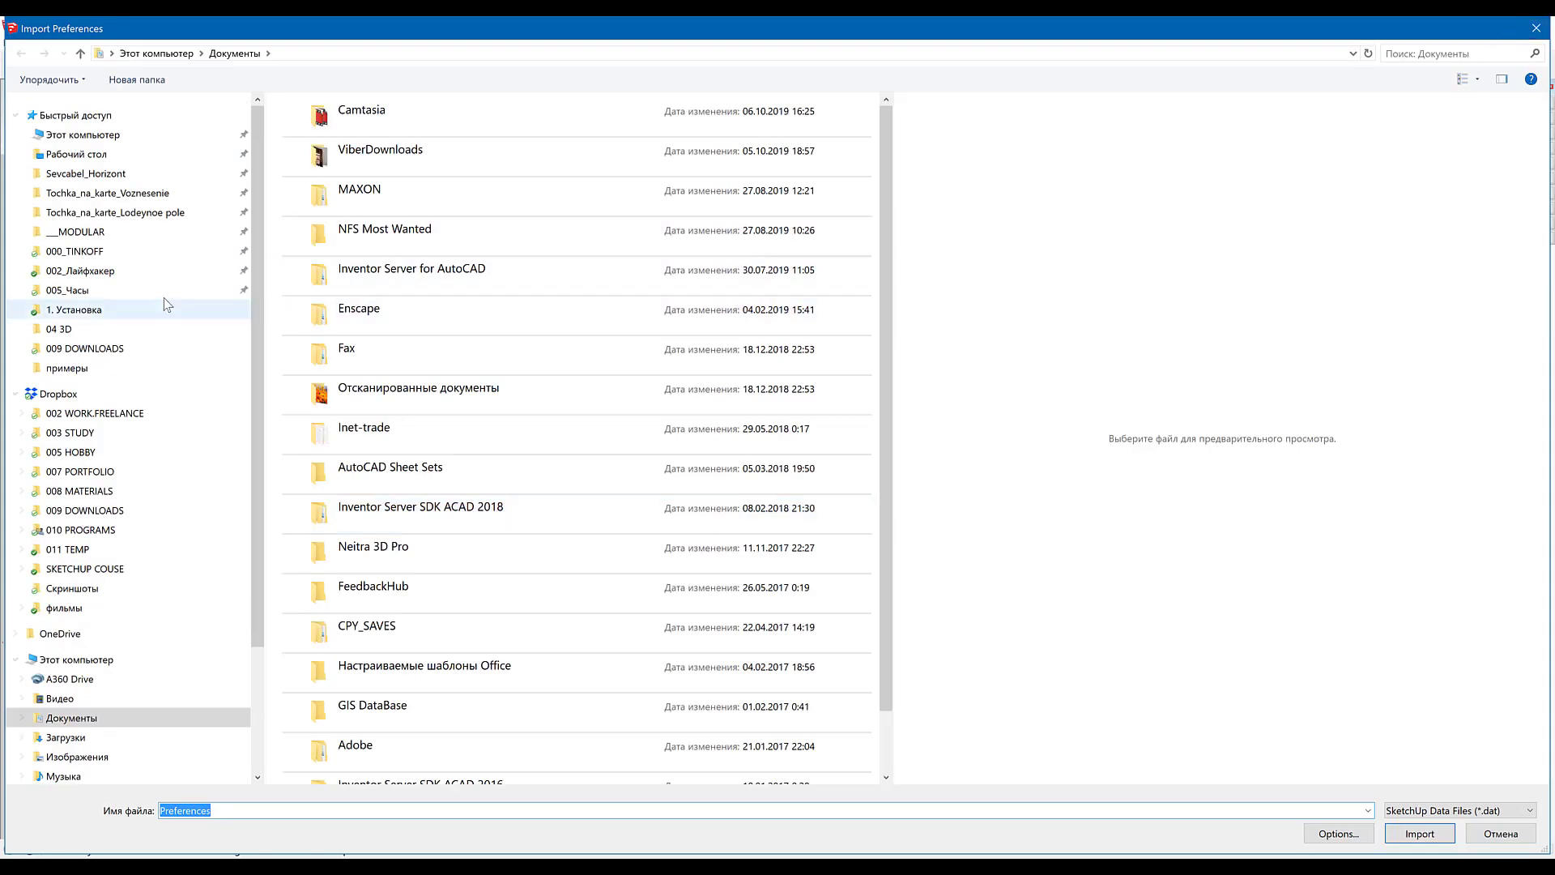
pyautogui.moveTo(75, 309)
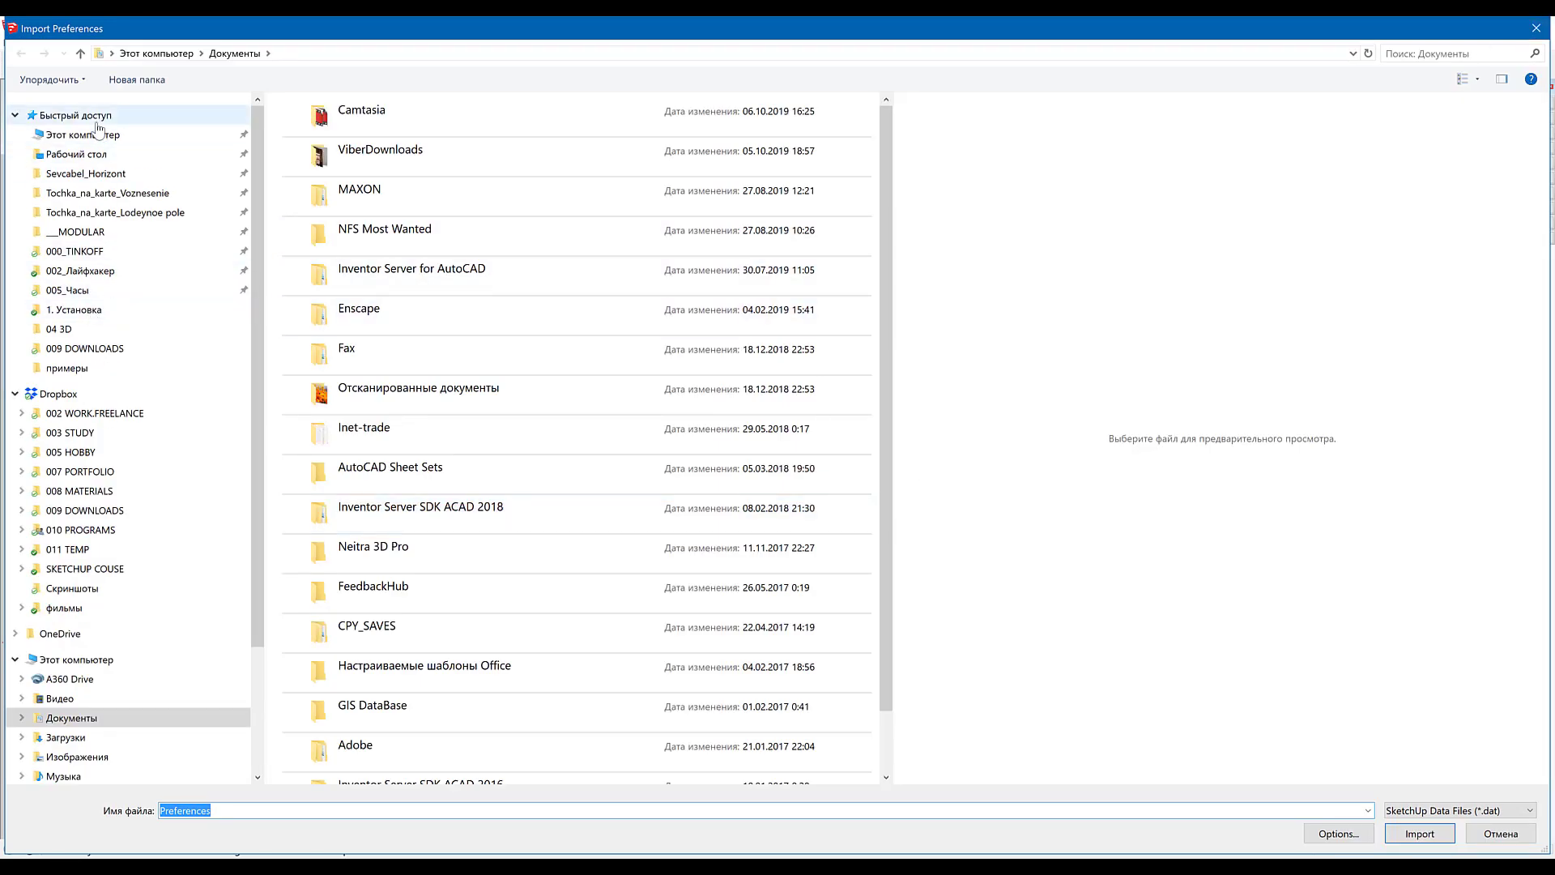
pyautogui.click(77, 154)
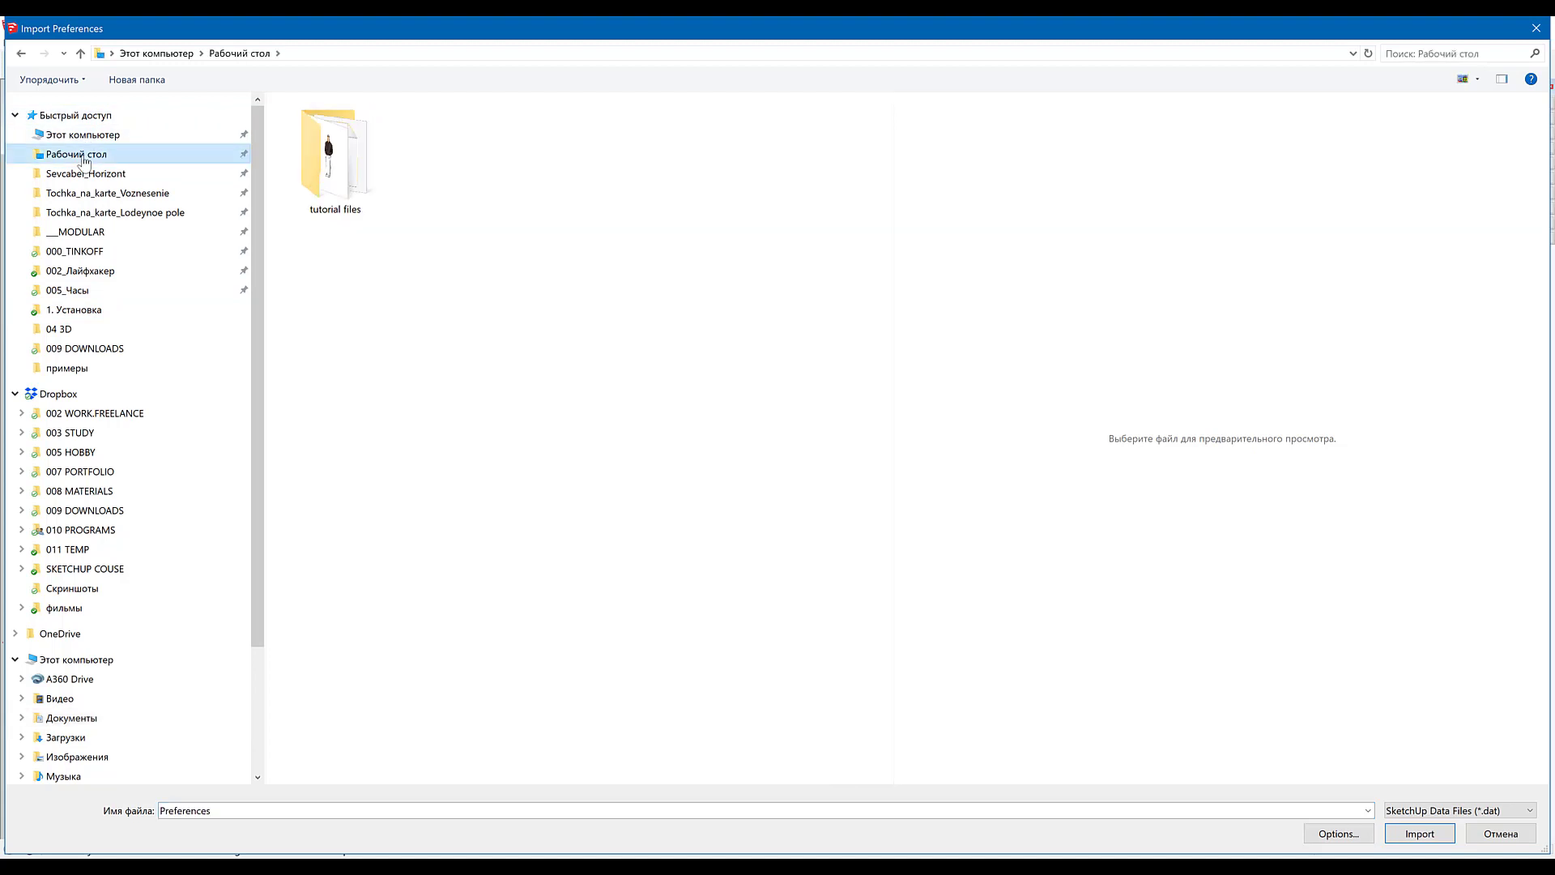
pyautogui.doubleClick(327, 169)
pyautogui.click(338, 154)
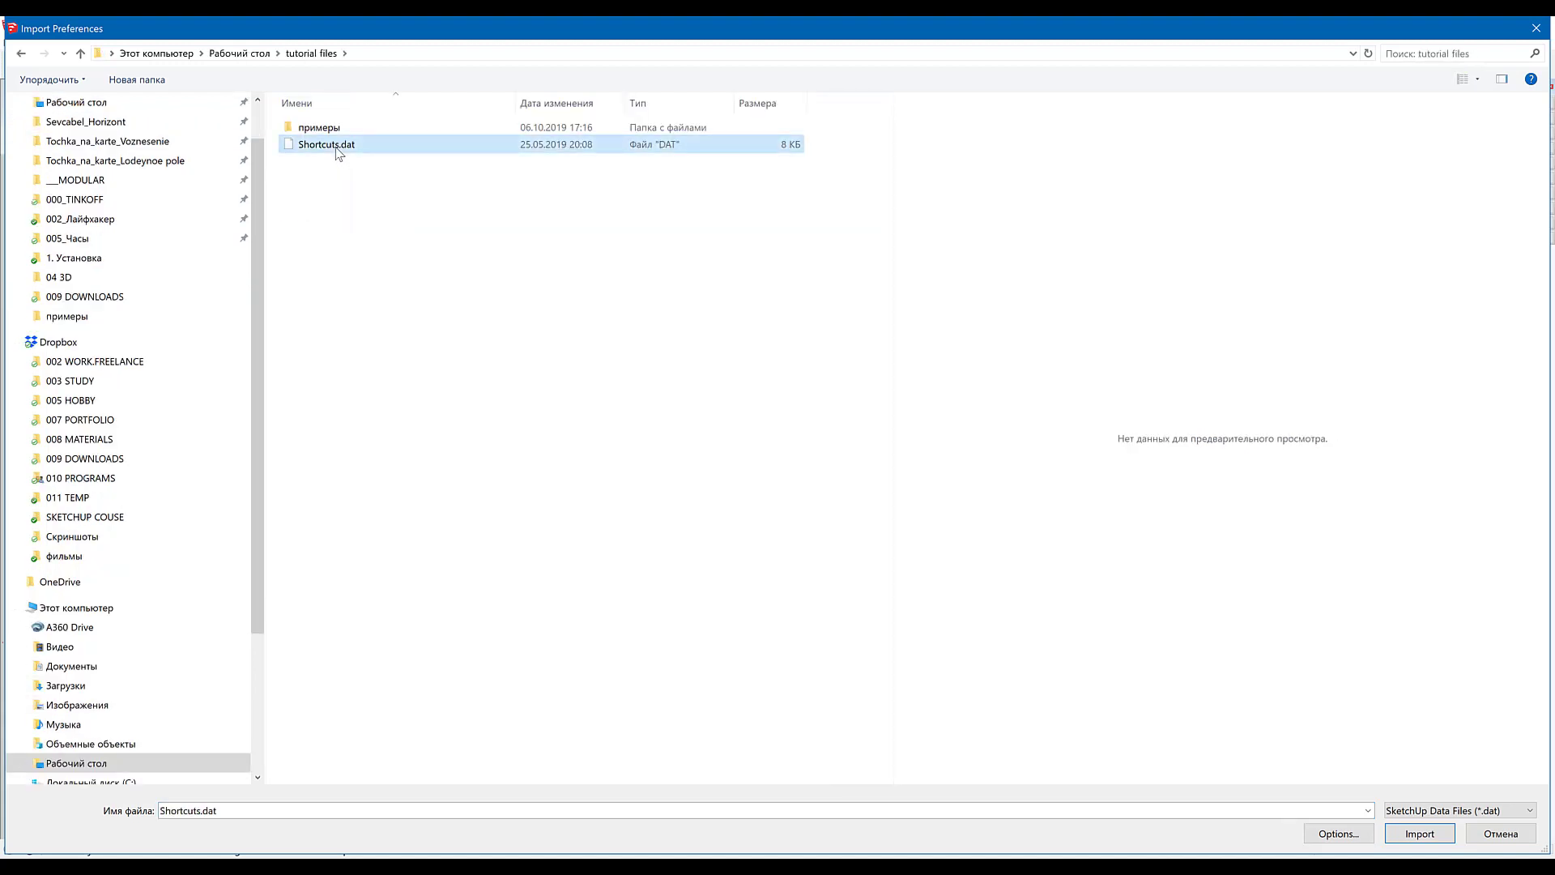
pyautogui.doubleClick(371, 148)
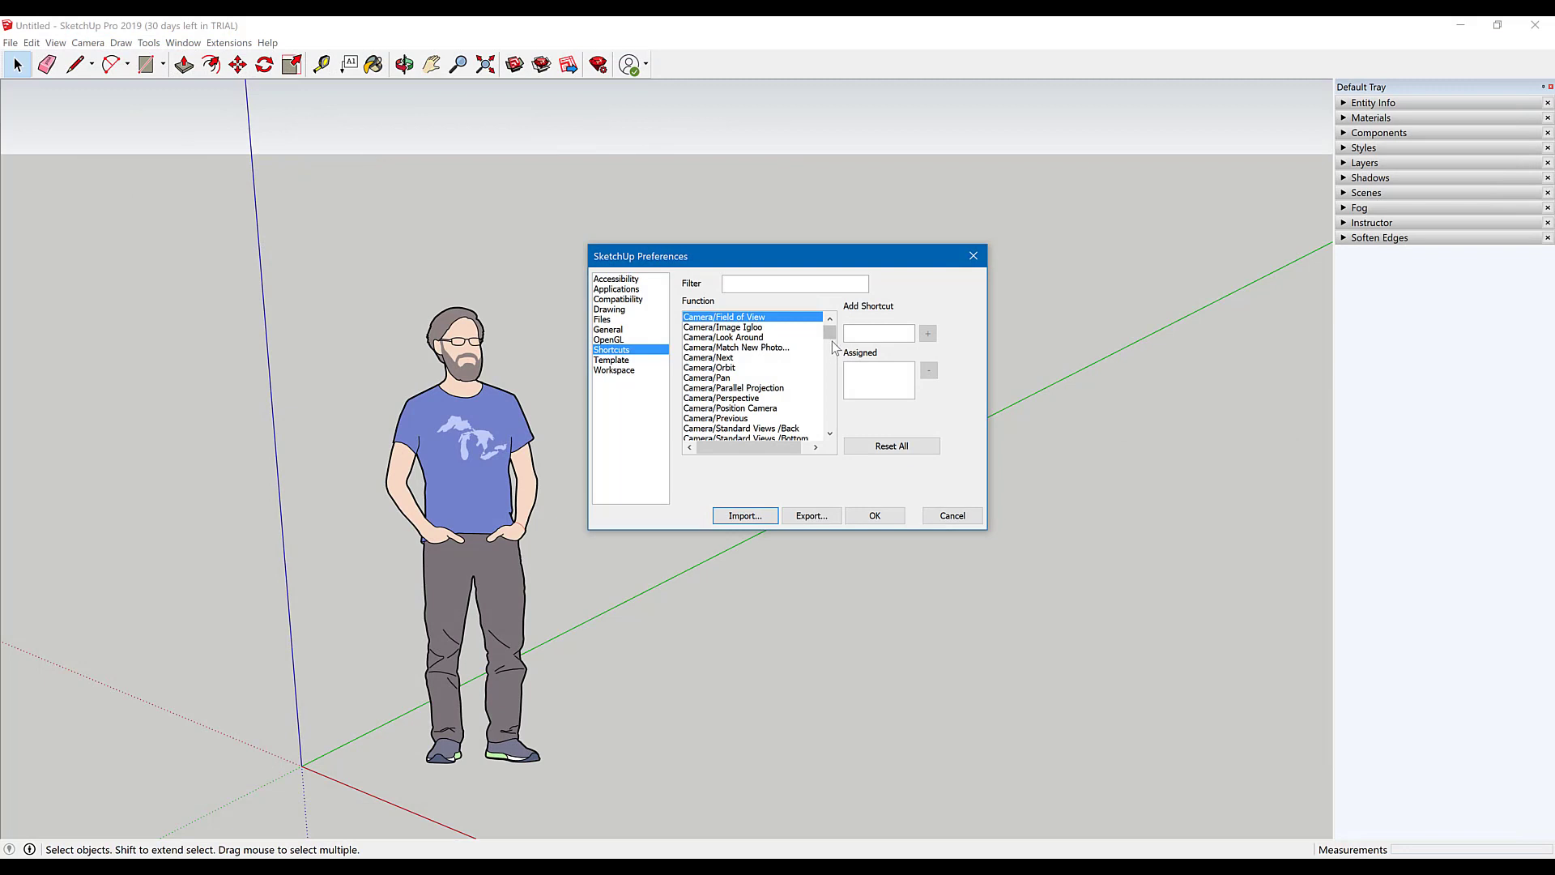
# Step: Filter shortcuts for 'hide' to check its assignment, then show the Workspace page
pyautogui.click(790, 285)
pyautogui.write('h')
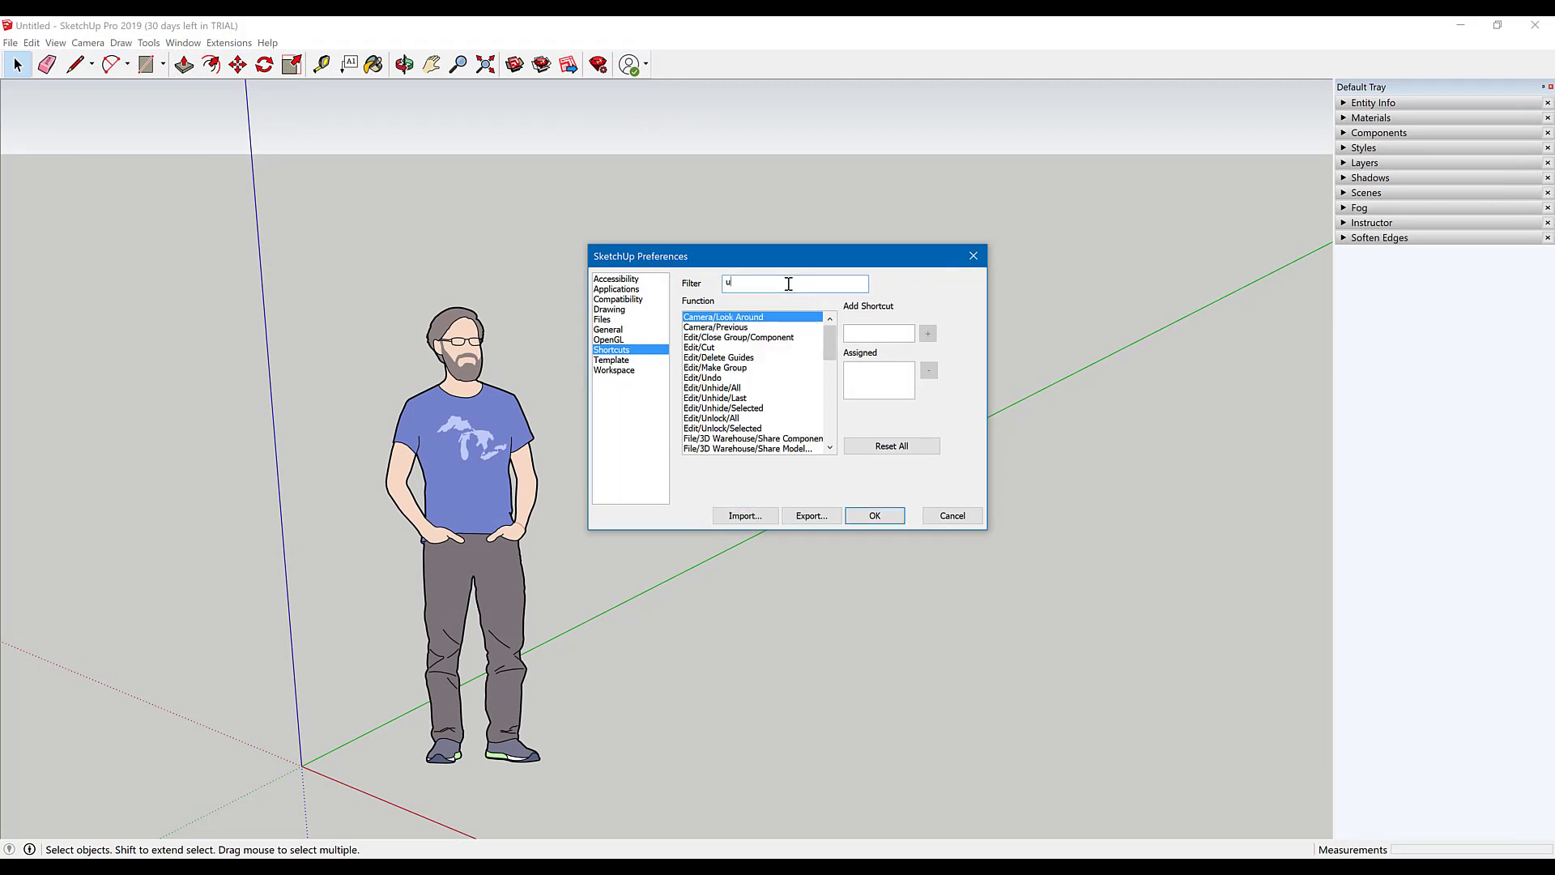
pyautogui.write('ide')
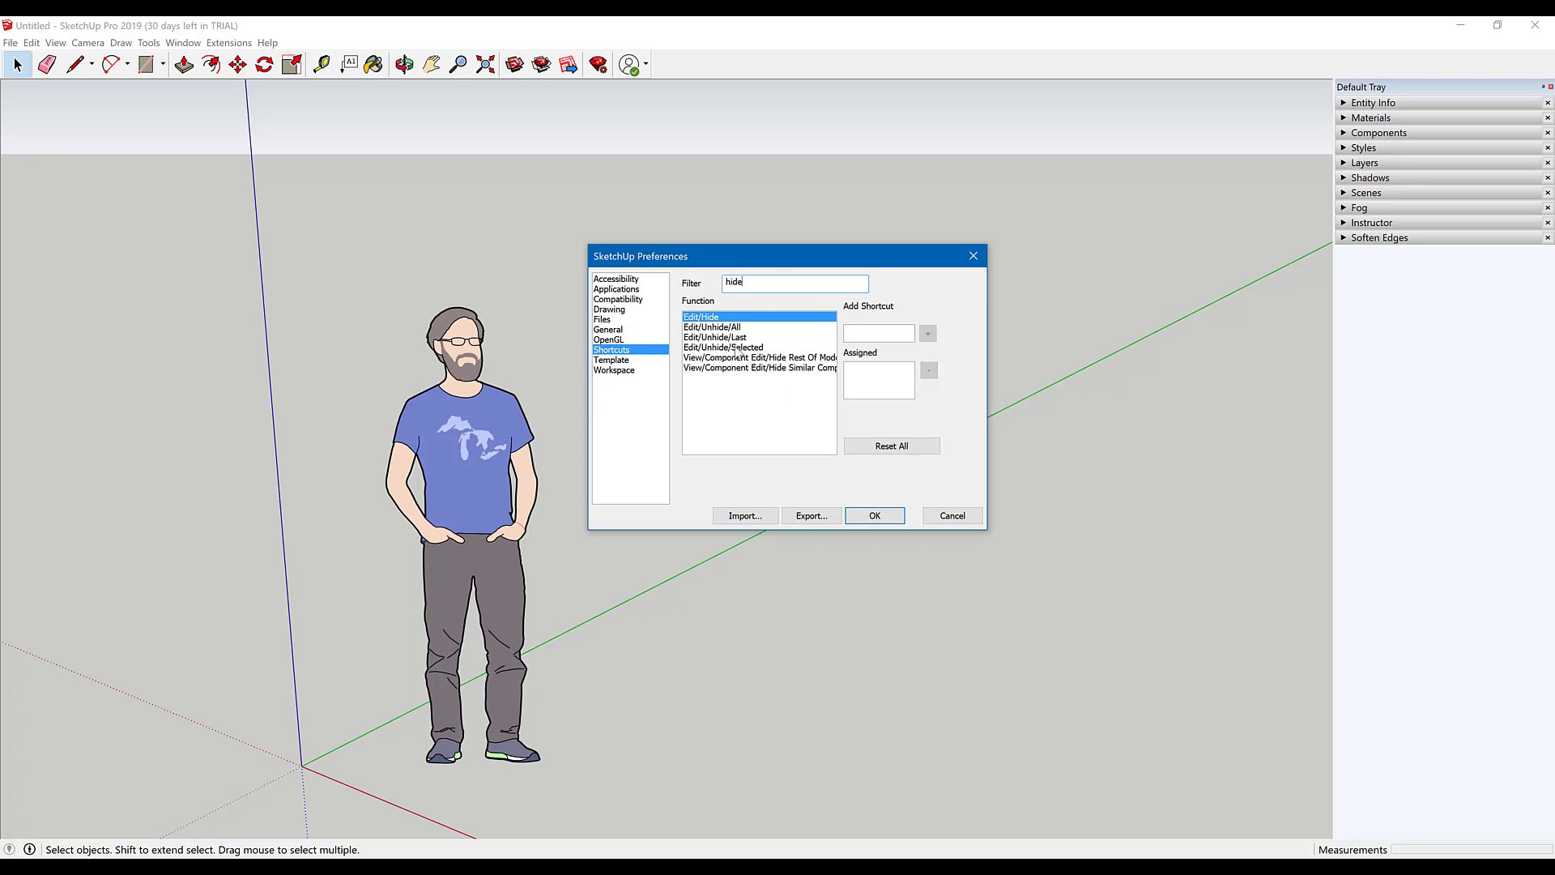
pyautogui.click(734, 358)
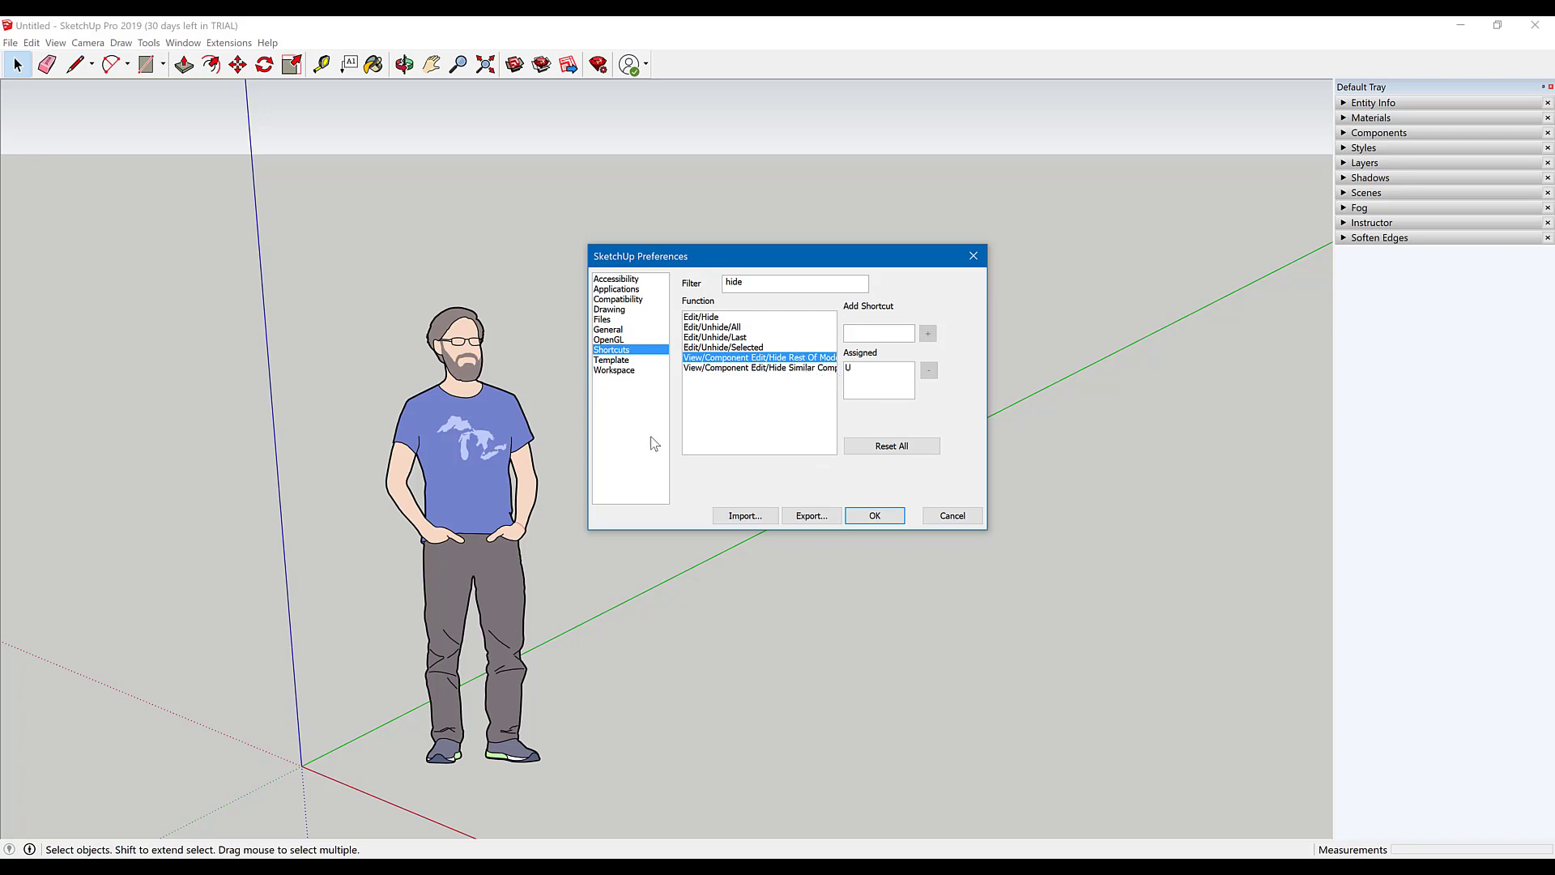
pyautogui.click(616, 371)
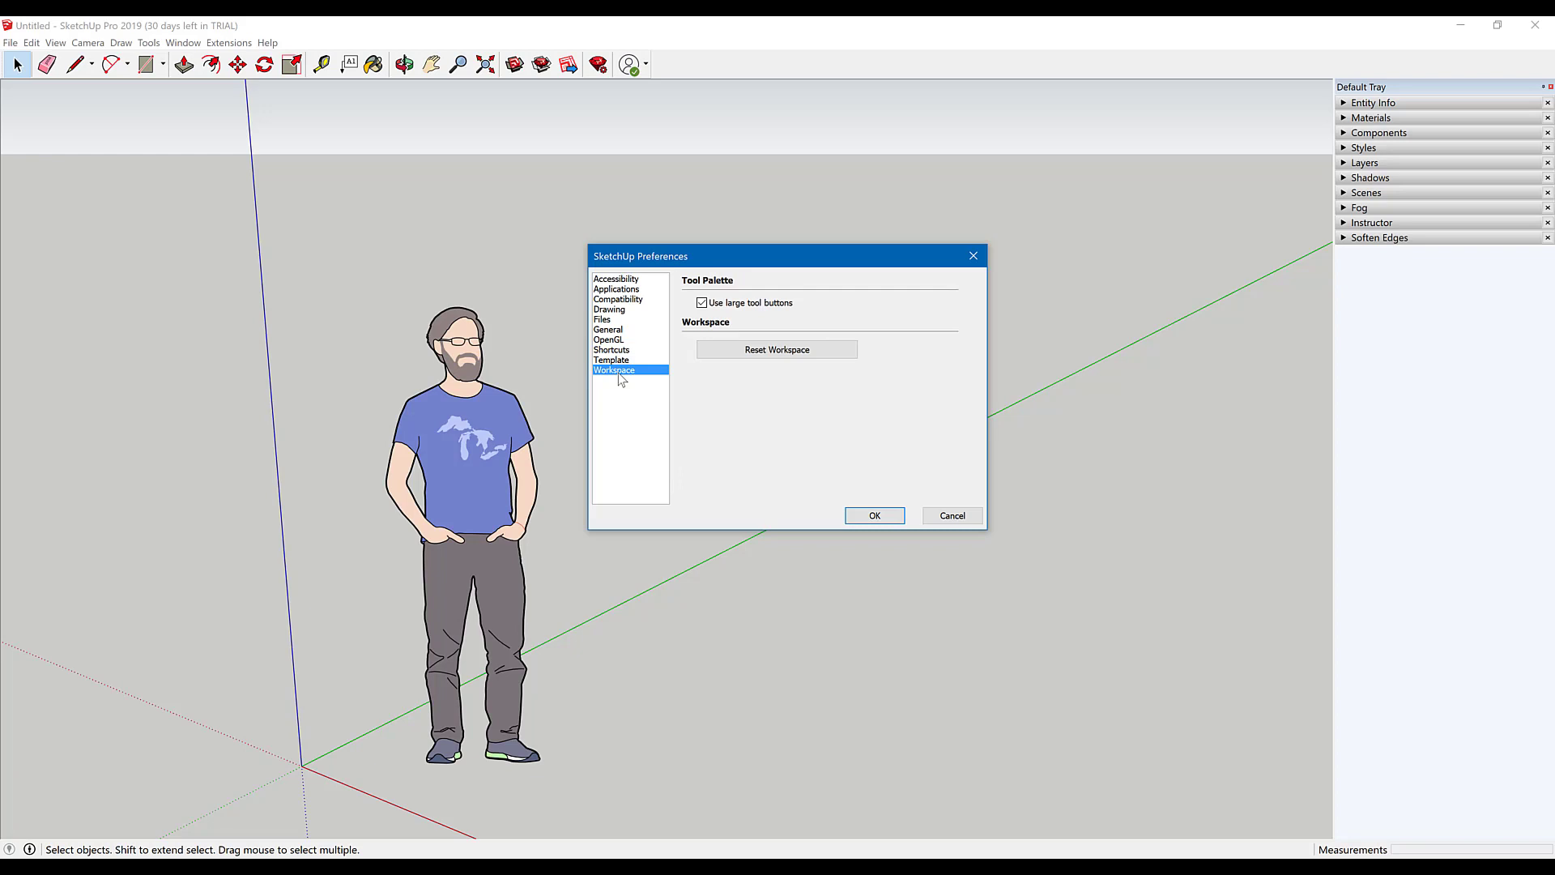
# Step: Try small tool buttons, then re-enable Use large tool buttons and confirm
pyautogui.click(702, 303)
pyautogui.click(879, 520)
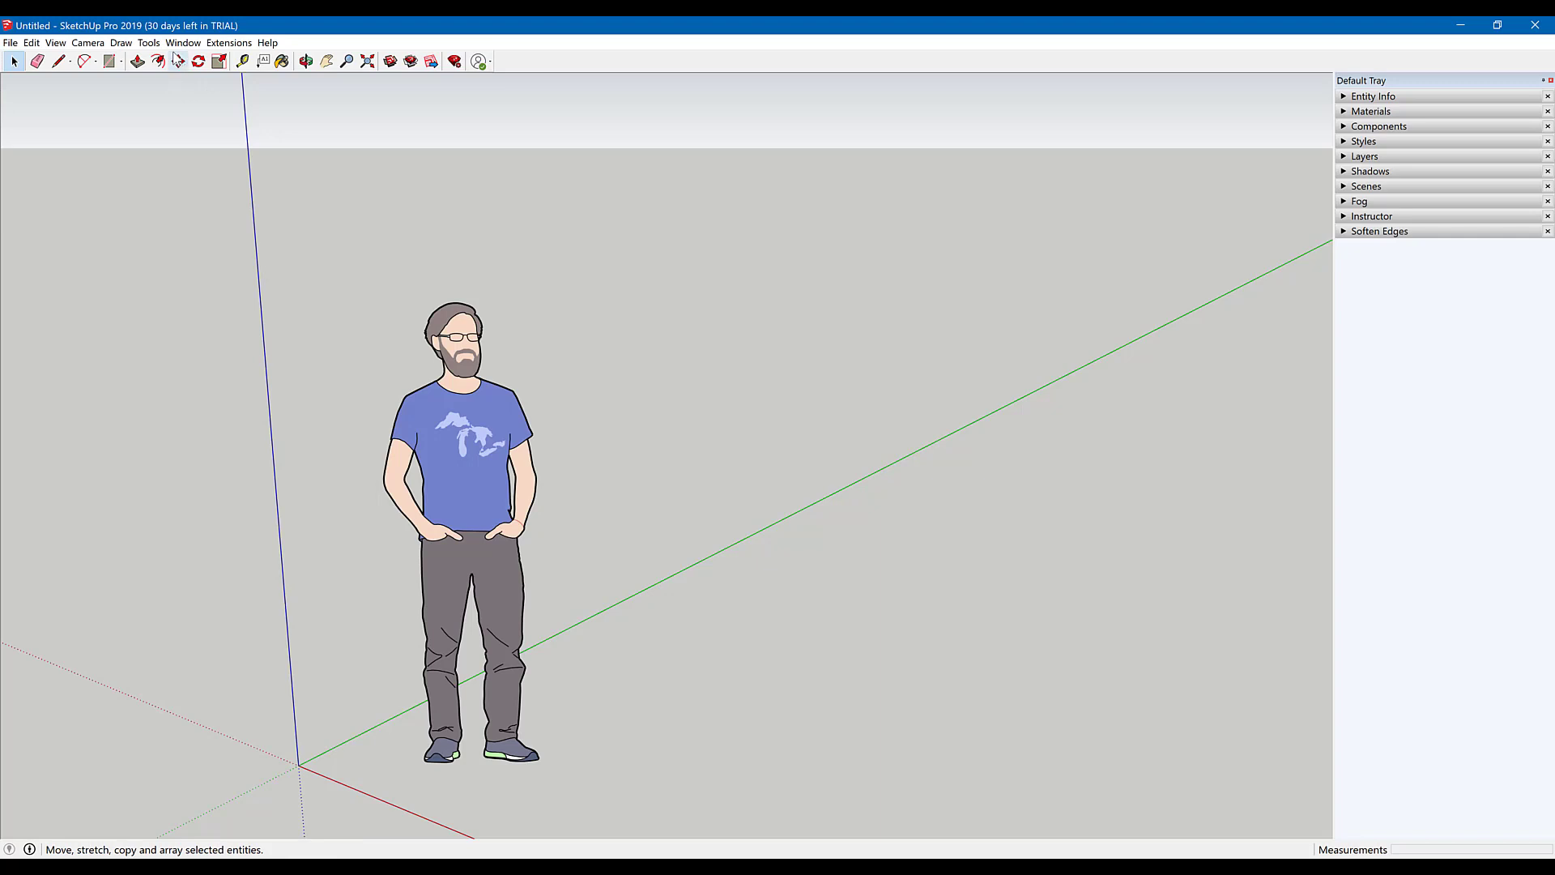
pyautogui.click(184, 42)
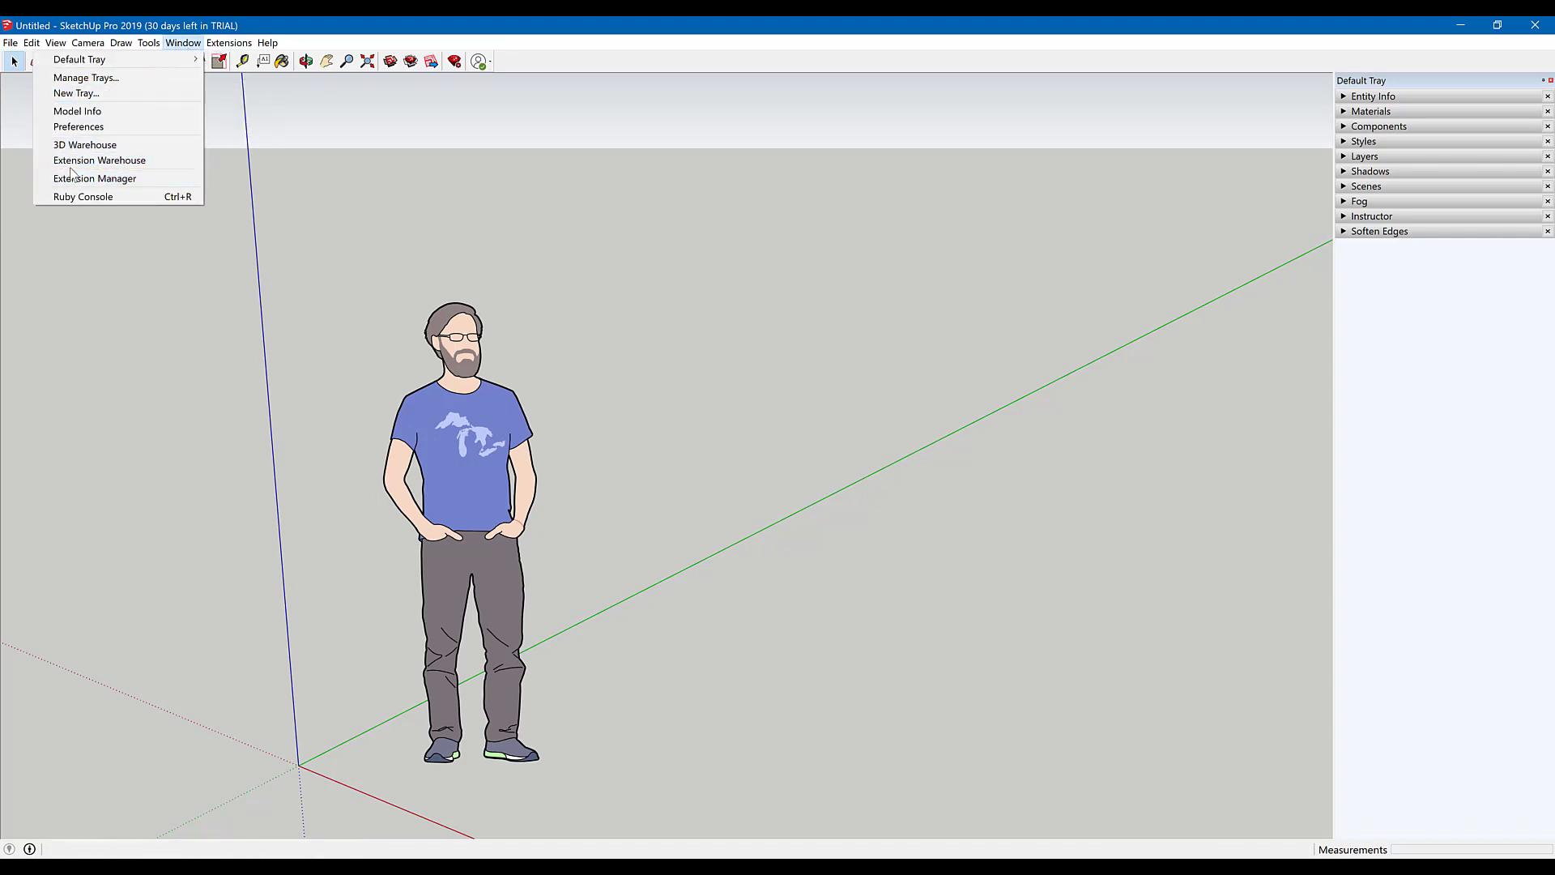
pyautogui.click(81, 130)
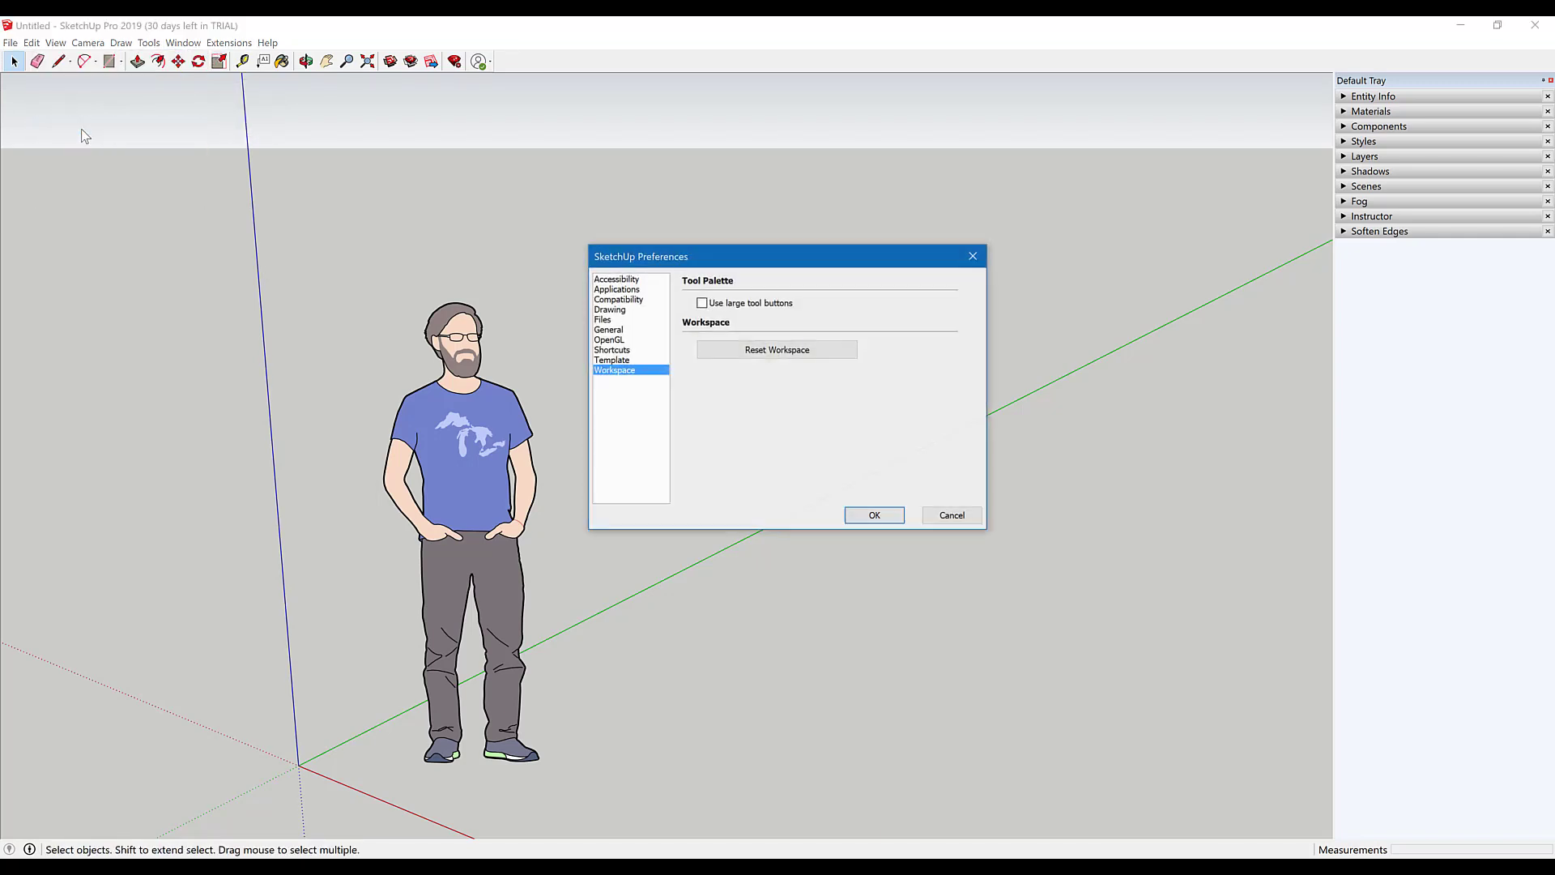
pyautogui.click(702, 303)
pyautogui.moveTo(755, 256); pyautogui.dragTo(719, 264)
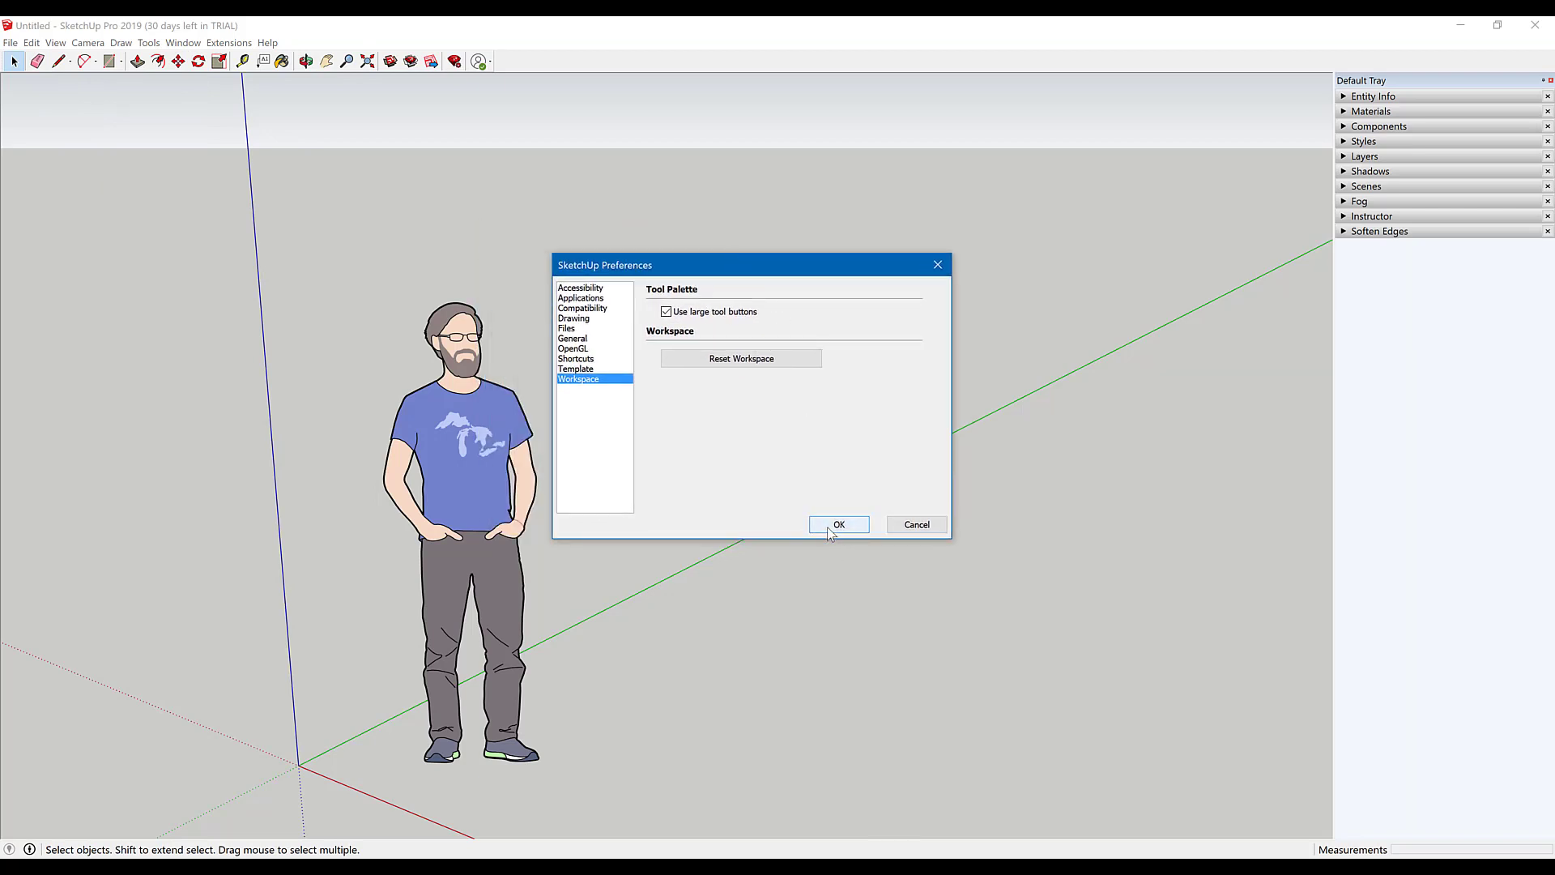
pyautogui.click(838, 526)
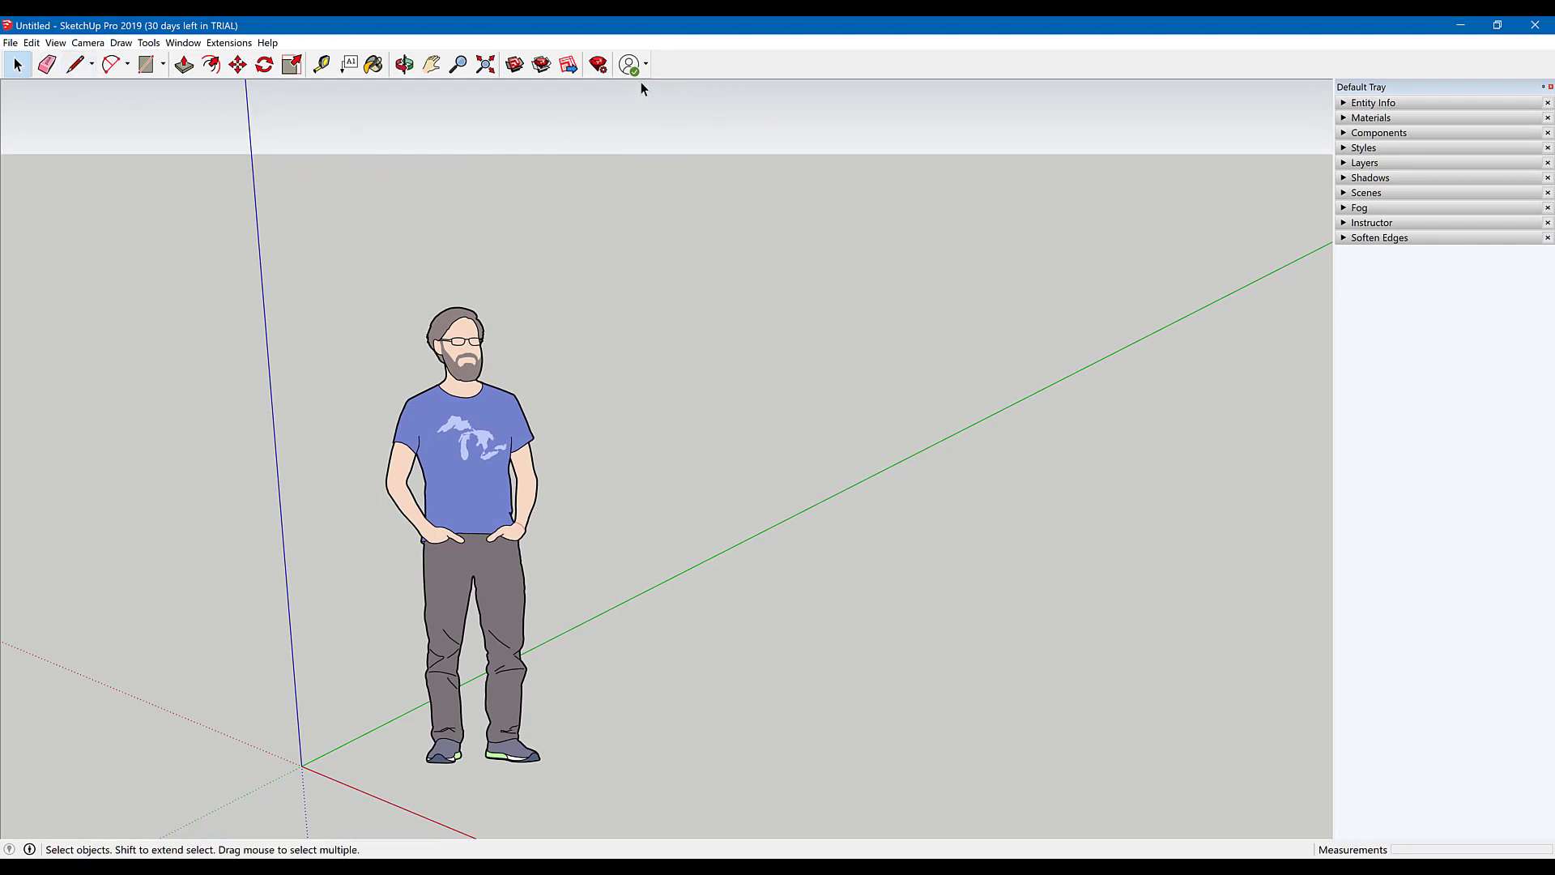
# Step: Show the Large Tool Set toolbar and close the floated Getting Started toolbar
pyautogui.rightClick(728, 65)
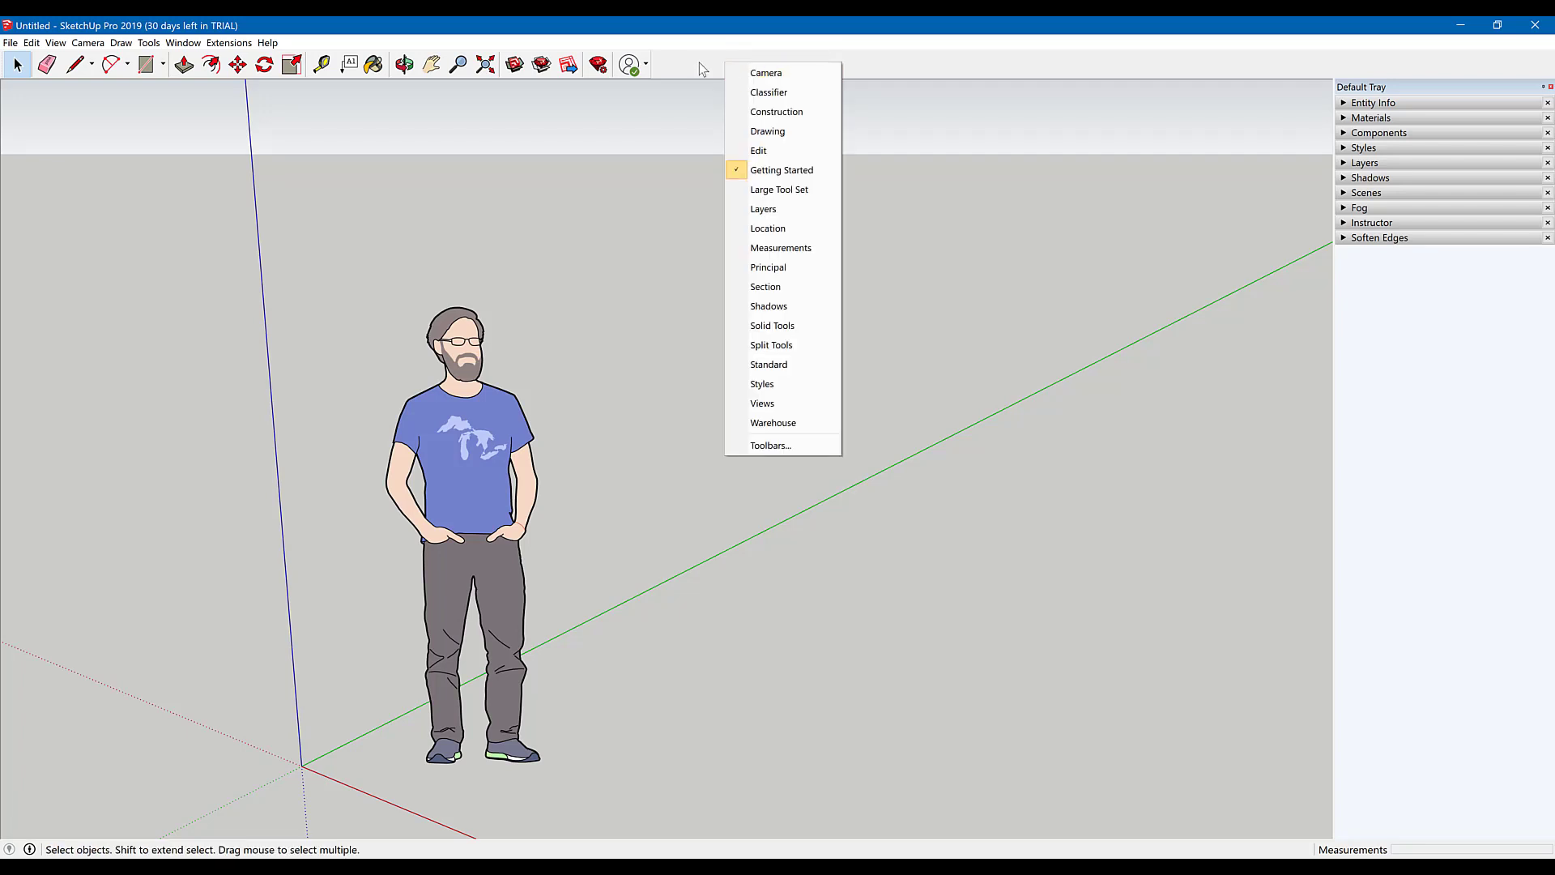
pyautogui.rightClick(700, 63)
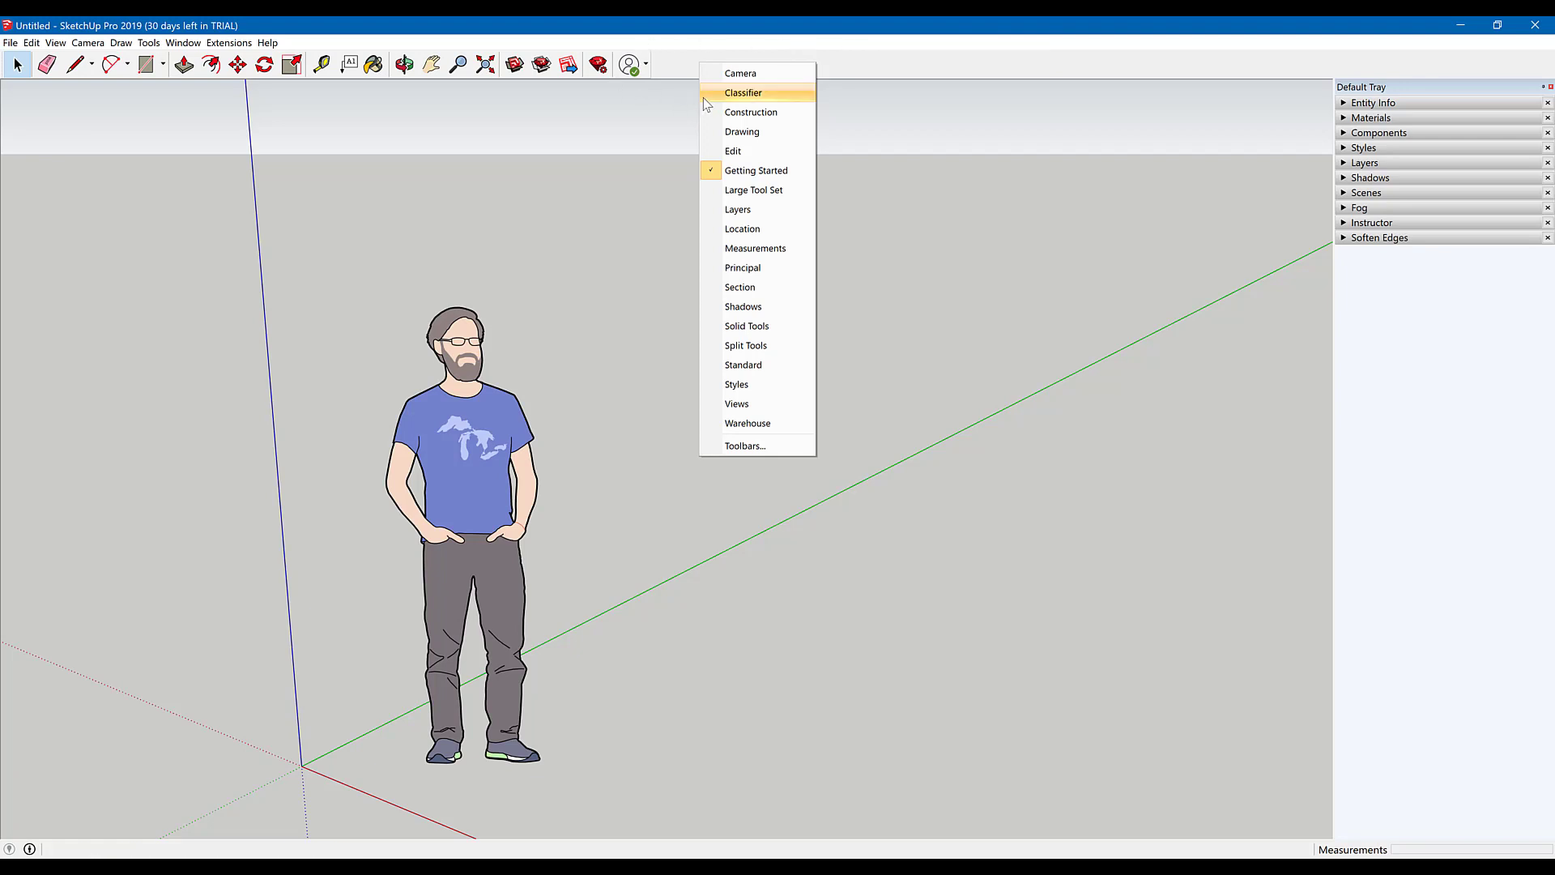
pyautogui.click(743, 192)
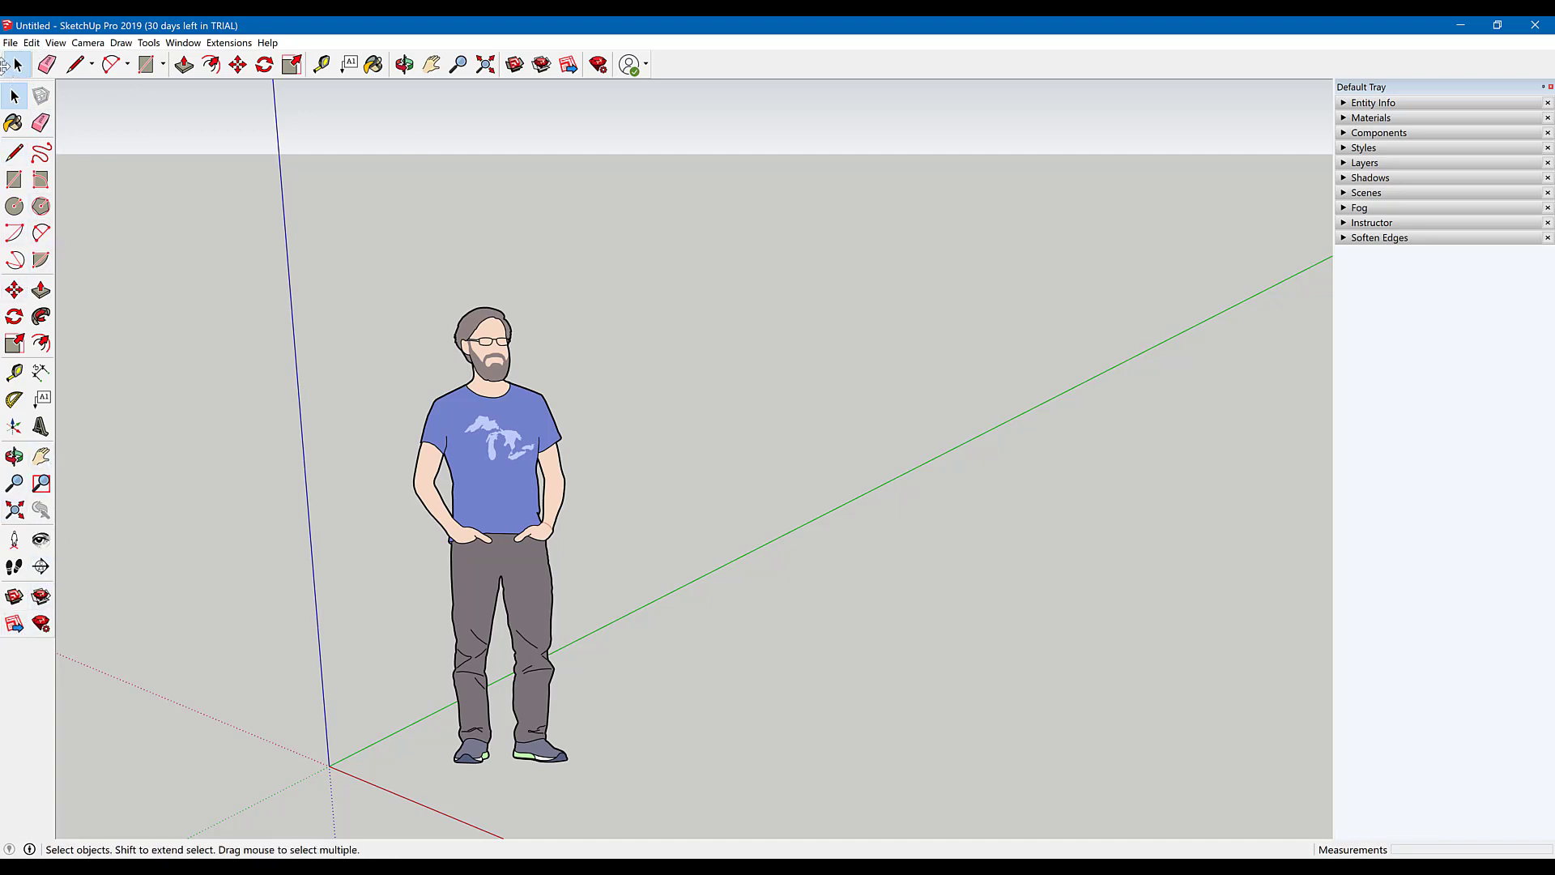
pyautogui.moveTo(4, 64)
pyautogui.mouseDown()
pyautogui.moveTo(689, 165)
pyautogui.moveTo(703, 151)
pyautogui.mouseUp()
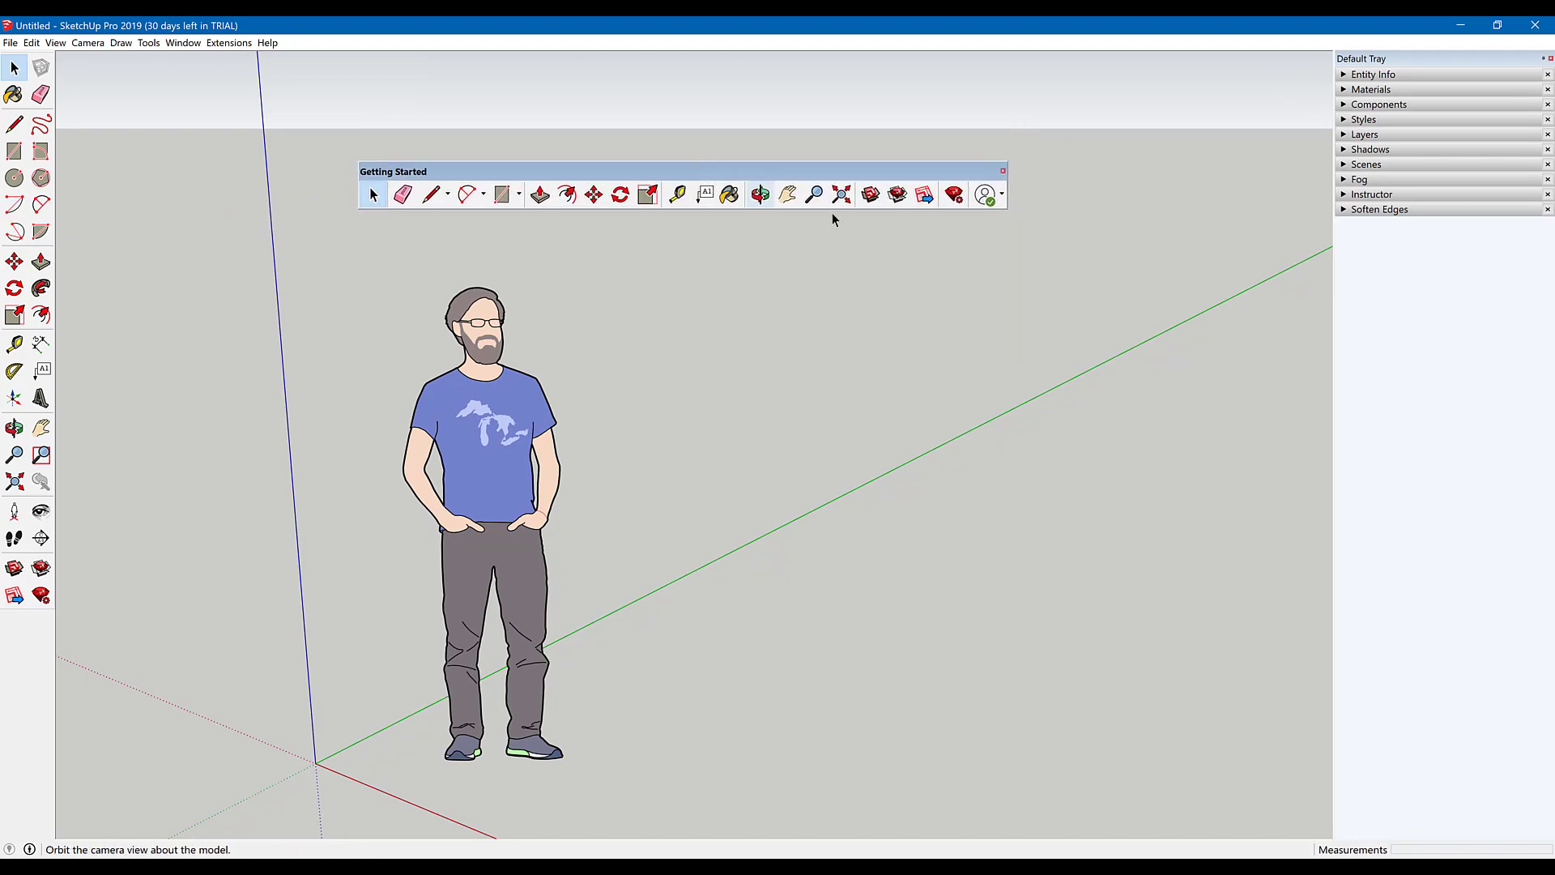
pyautogui.click(1004, 172)
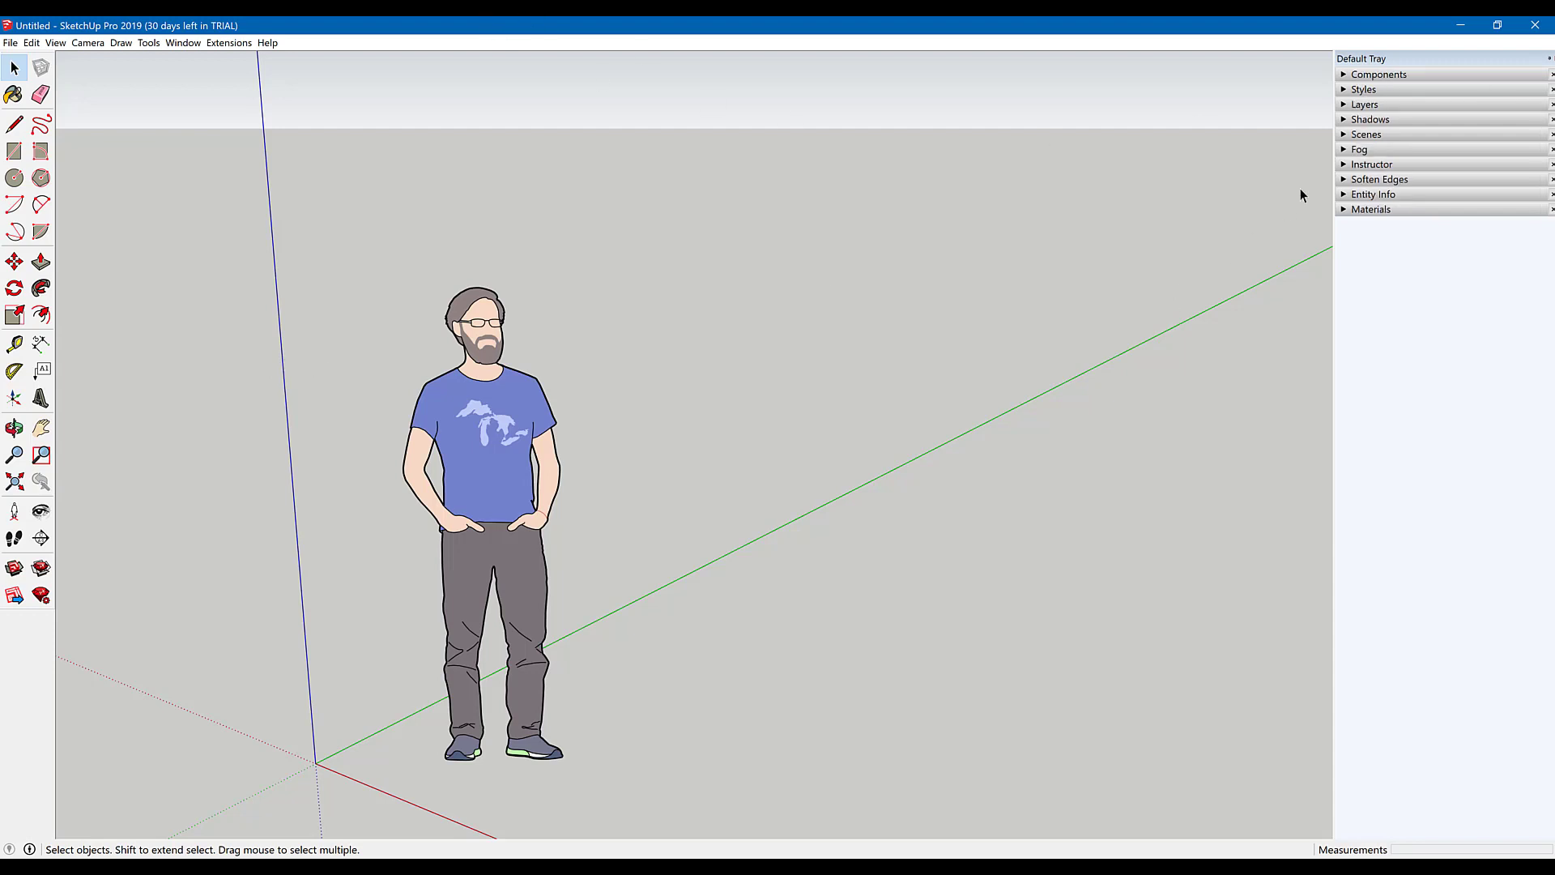
pyautogui.click(1364, 77)
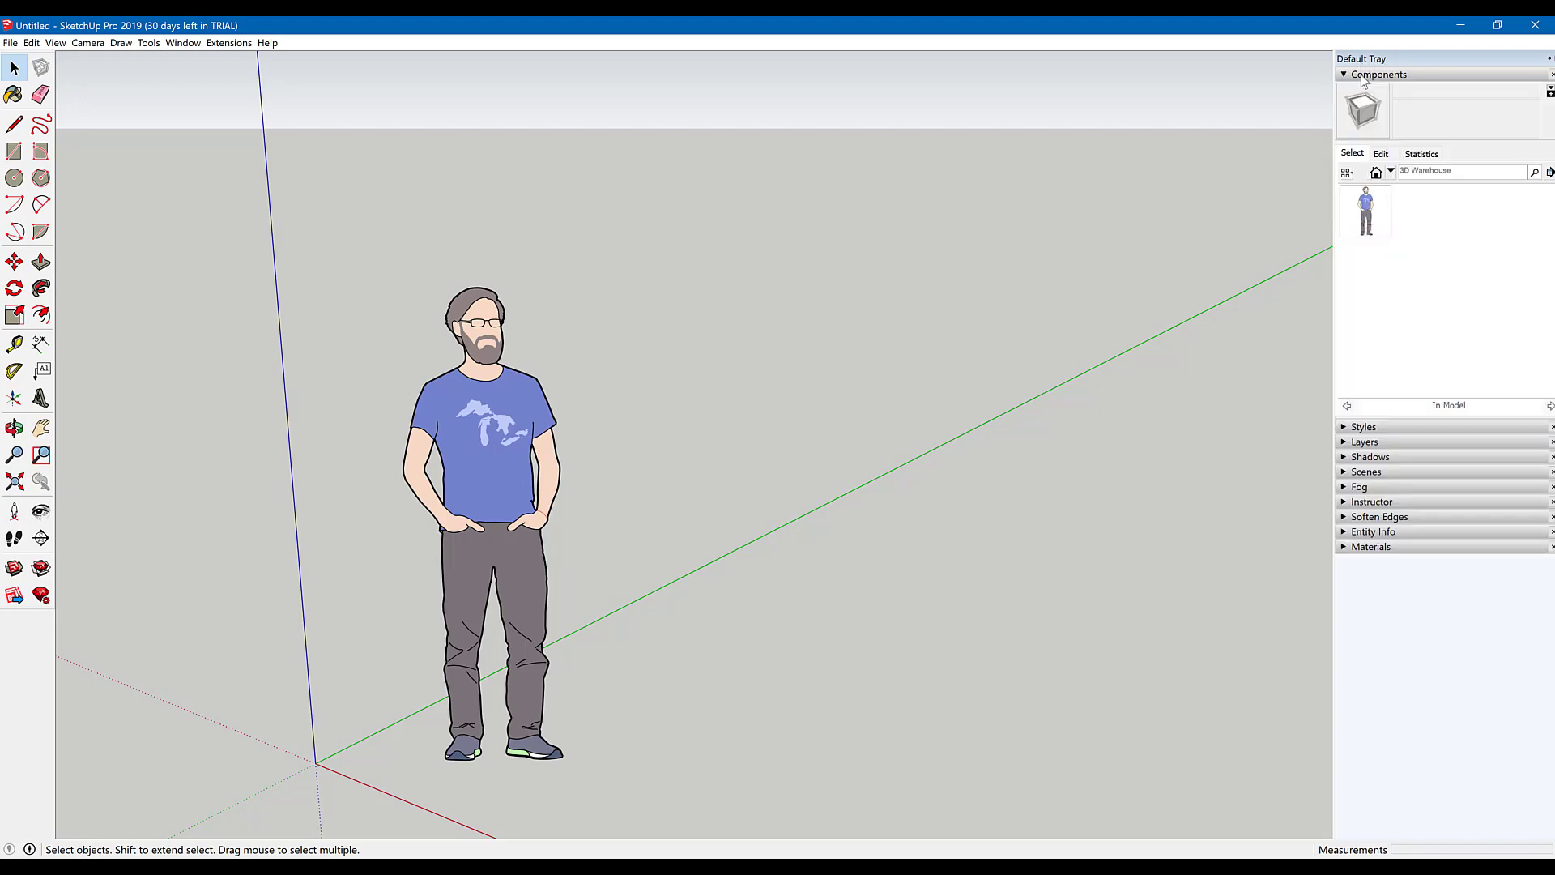
pyautogui.click(1365, 76)
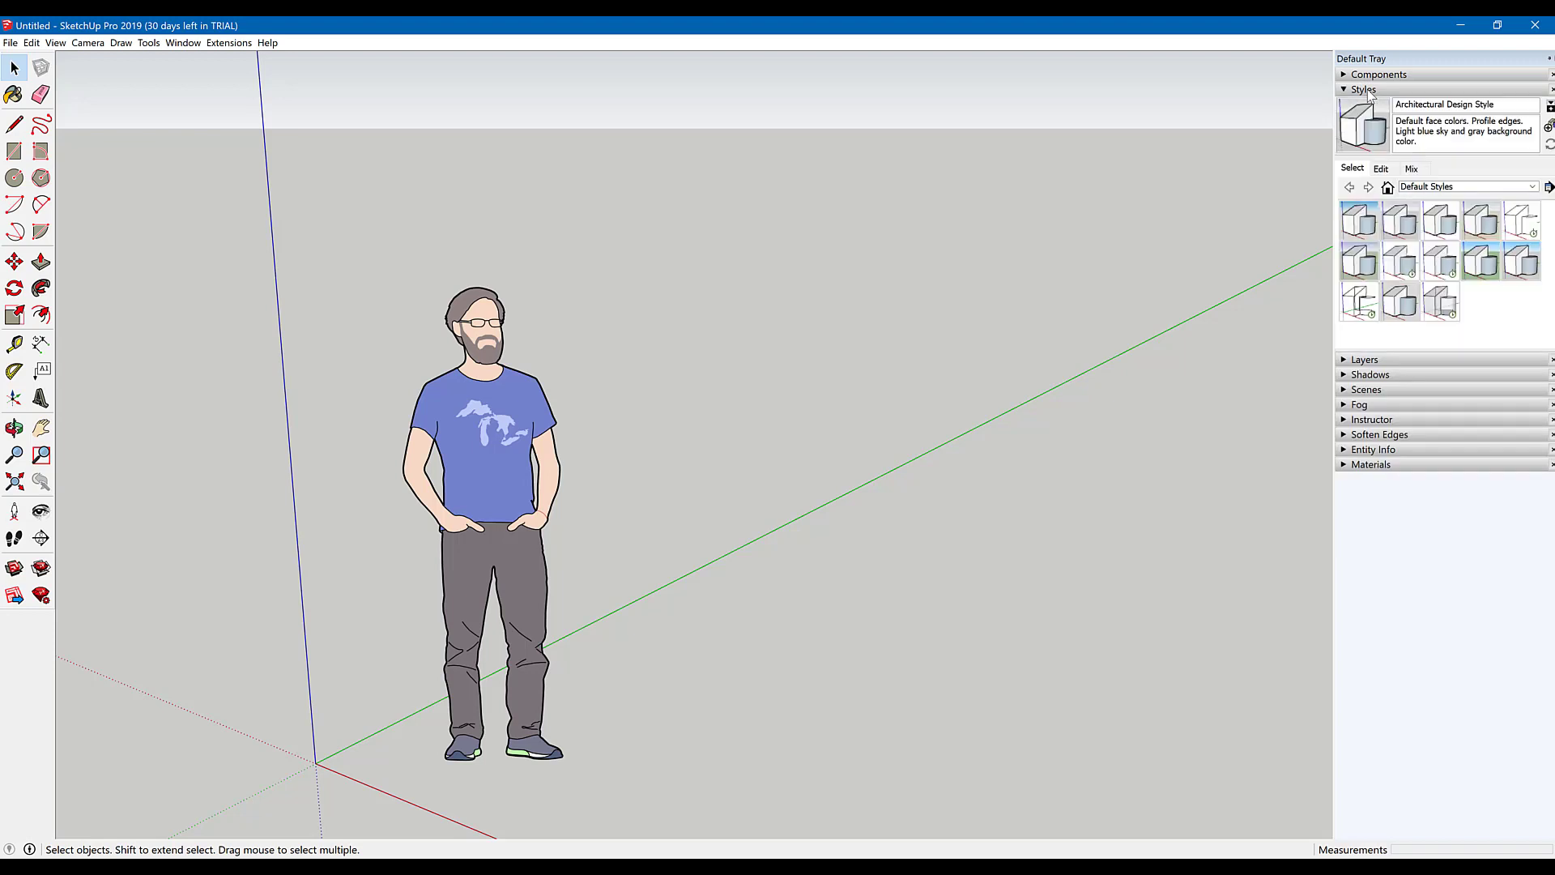
pyautogui.click(1367, 90)
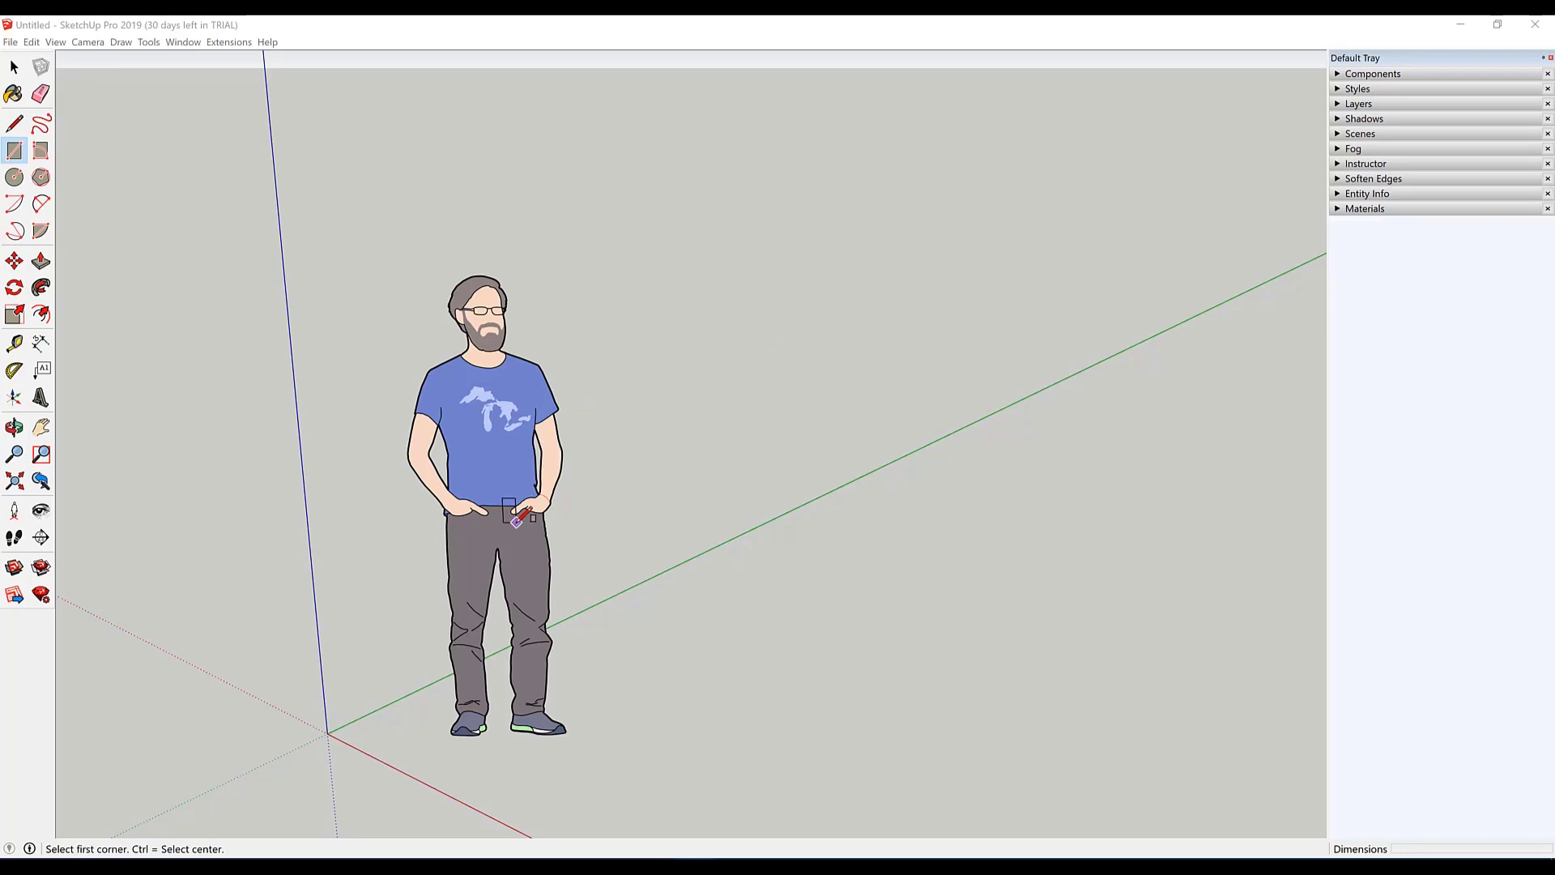
# Step: Orbit upward and zoom out with Select active so the figure appears smaller
pyautogui.moveTo(518, 511); pyautogui.dragTo(509, 471, button='middle')
pyautogui.press('space')
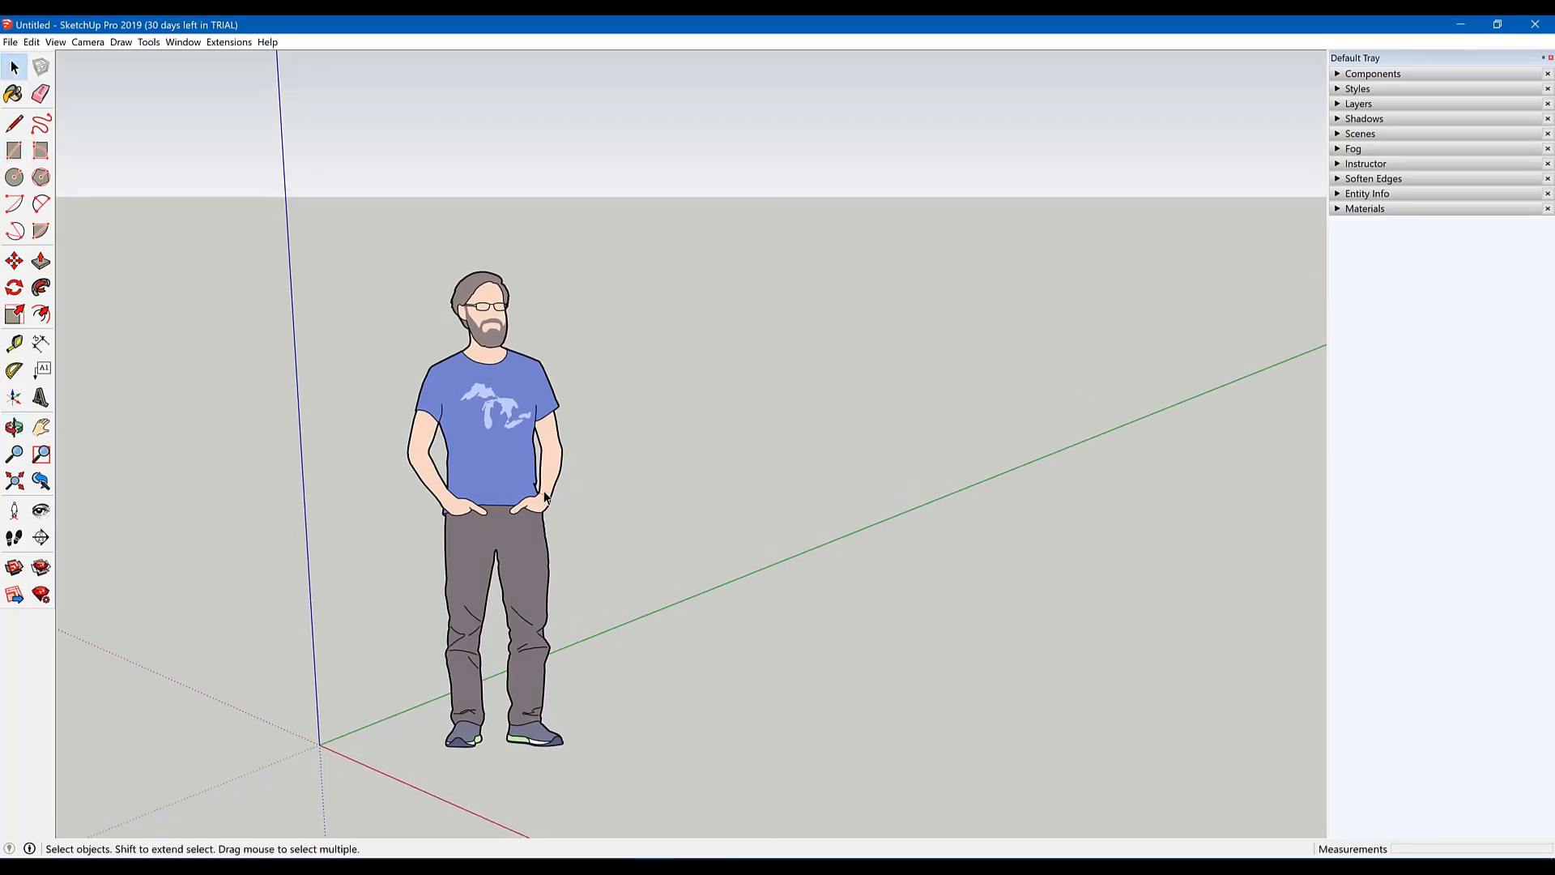
pyautogui.scroll(-2, 544, 496)
pyautogui.scroll(-3, 539, 518)
pyautogui.scroll(-1, 530, 551)
pyautogui.scroll(1, 523, 578)
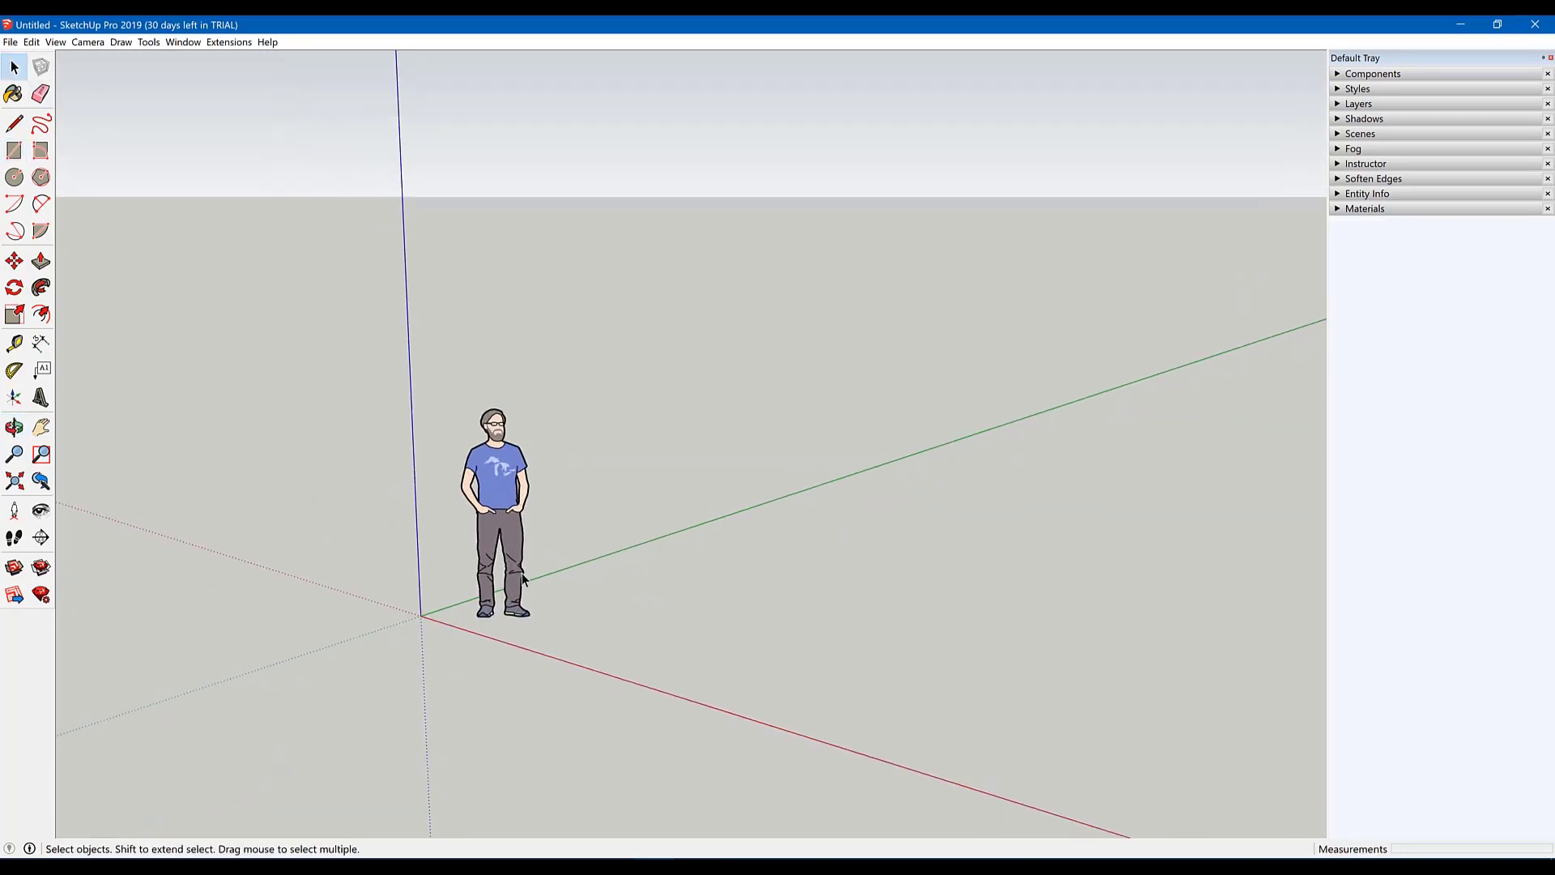
pyautogui.scroll(3, 523, 578)
pyautogui.scroll(2, 519, 578)
pyautogui.scroll(-1, 512, 576)
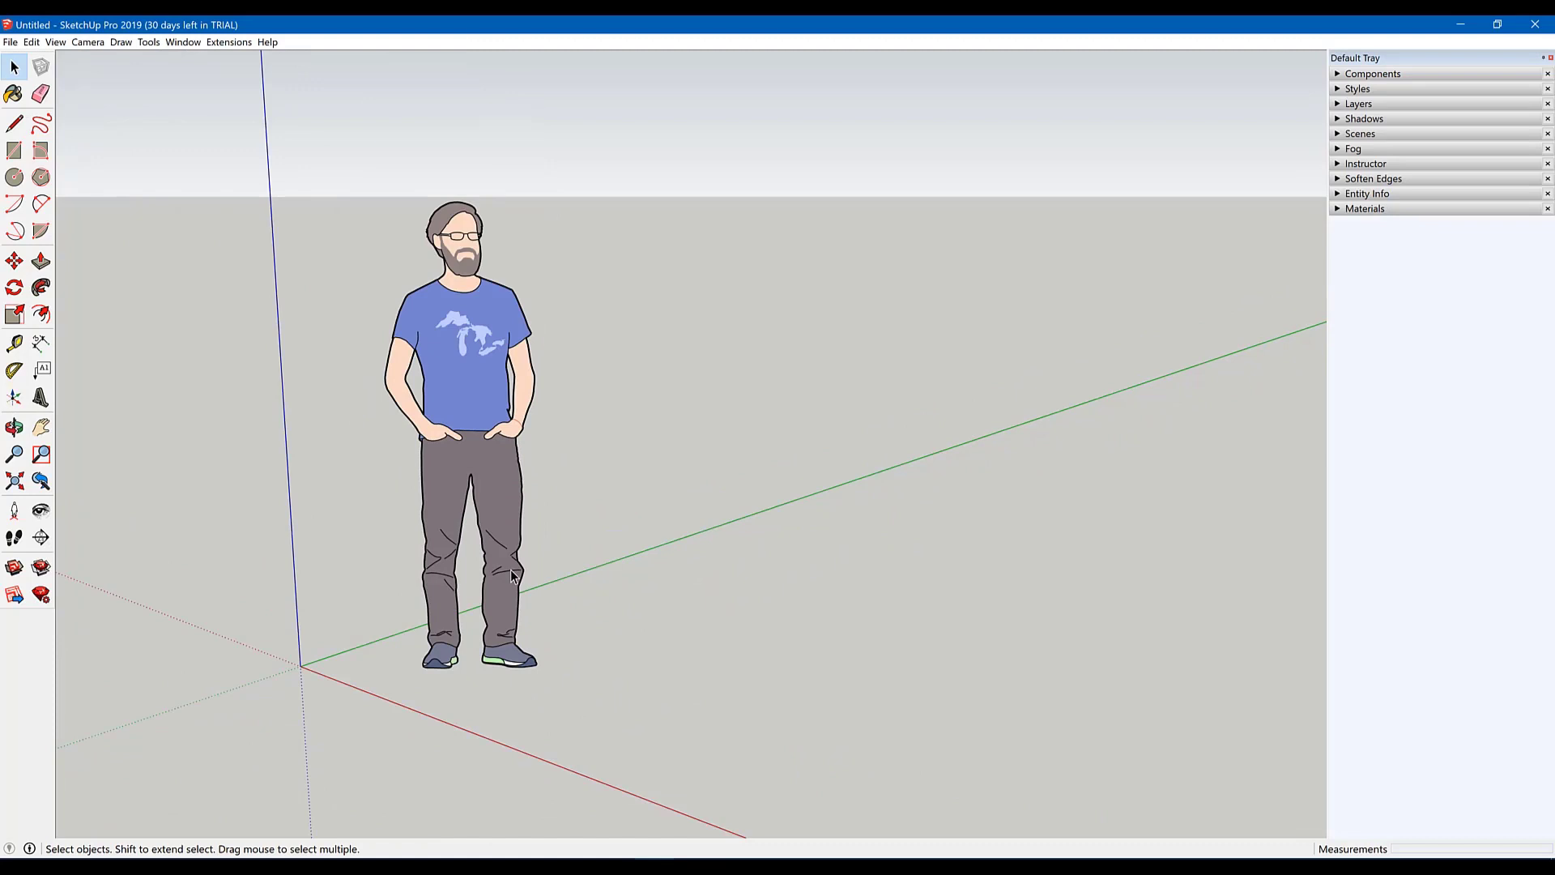
pyautogui.scroll(-2, 512, 577)
pyautogui.scroll(-1, 512, 576)
pyautogui.scroll(3, 512, 577)
pyautogui.scroll(-2, 512, 576)
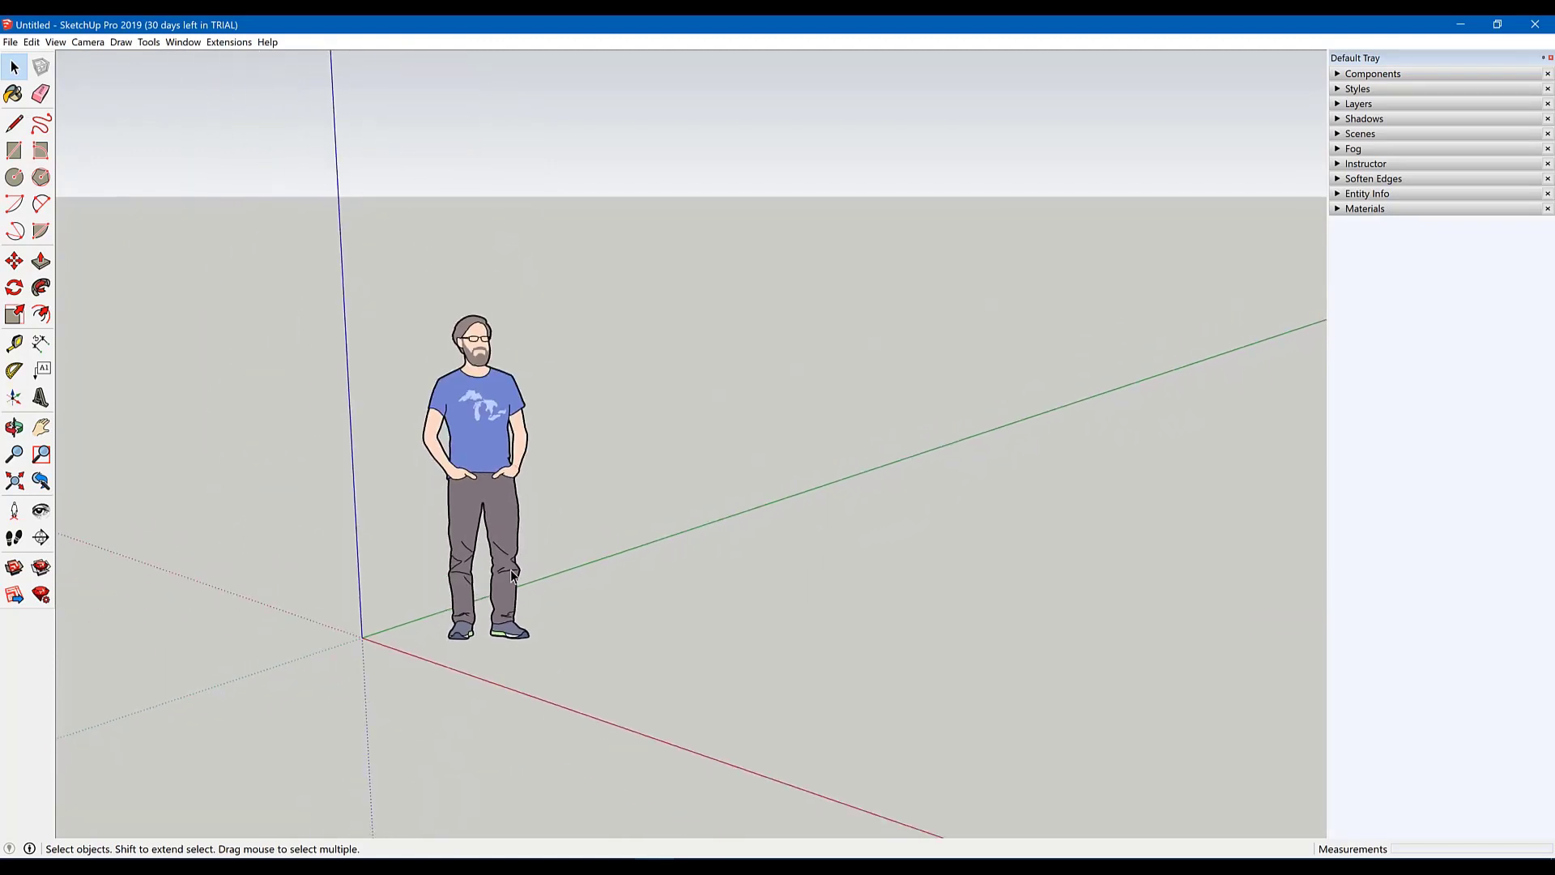
pyautogui.scroll(-2, 512, 577)
pyautogui.scroll(3, 512, 576)
pyautogui.scroll(-1, 512, 577)
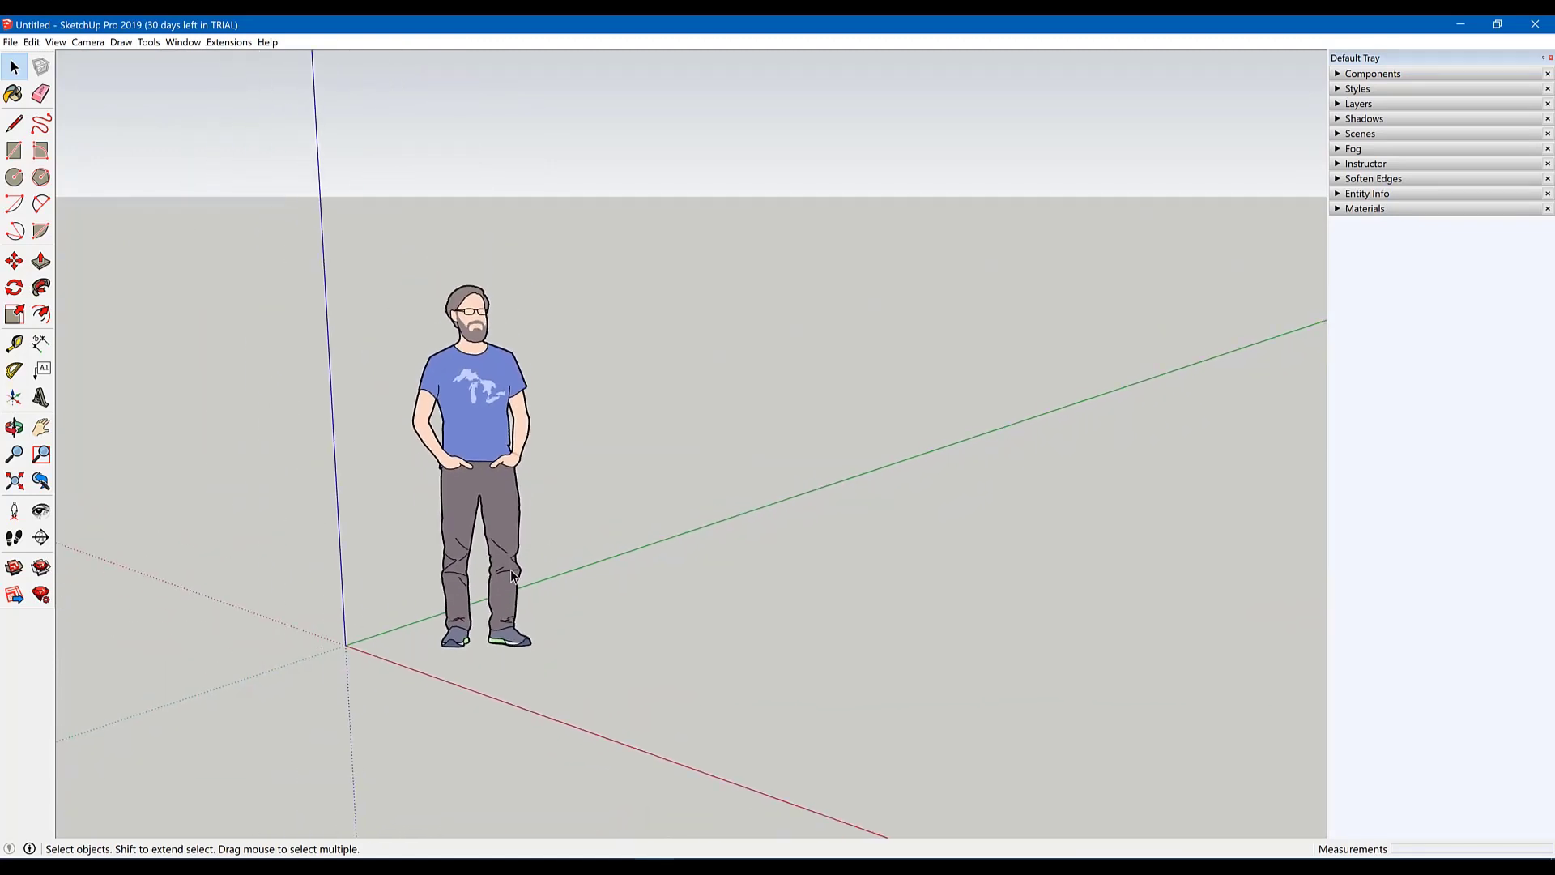
# Step: Orbit to a more frontal view of the figure, then select and deselect it
pyautogui.moveTo(512, 577); pyautogui.dragTo(643, 585, button='middle')
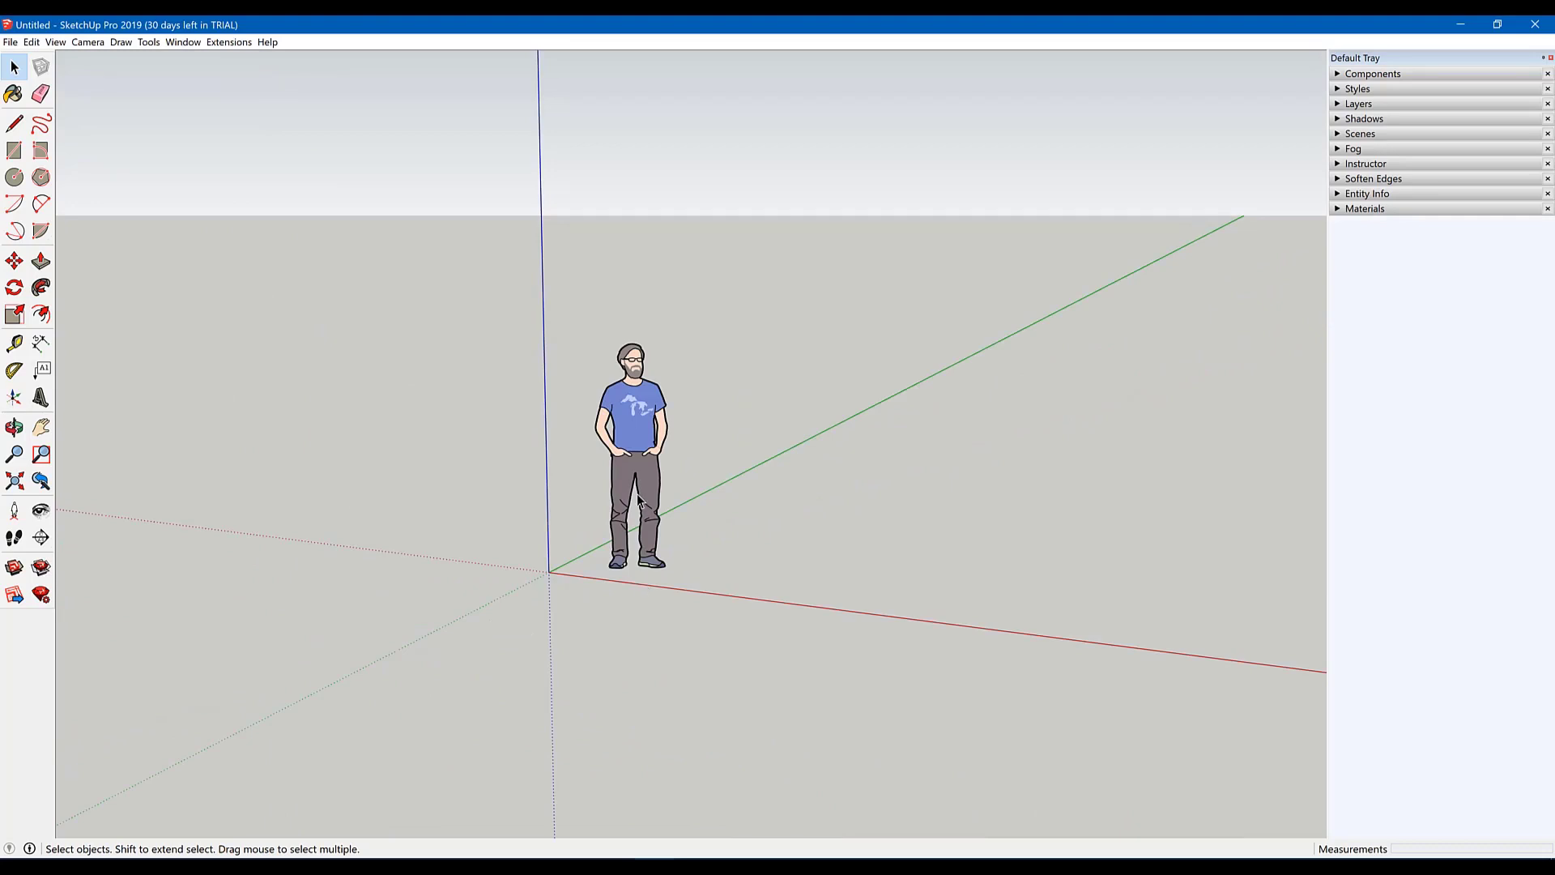
pyautogui.click(637, 389)
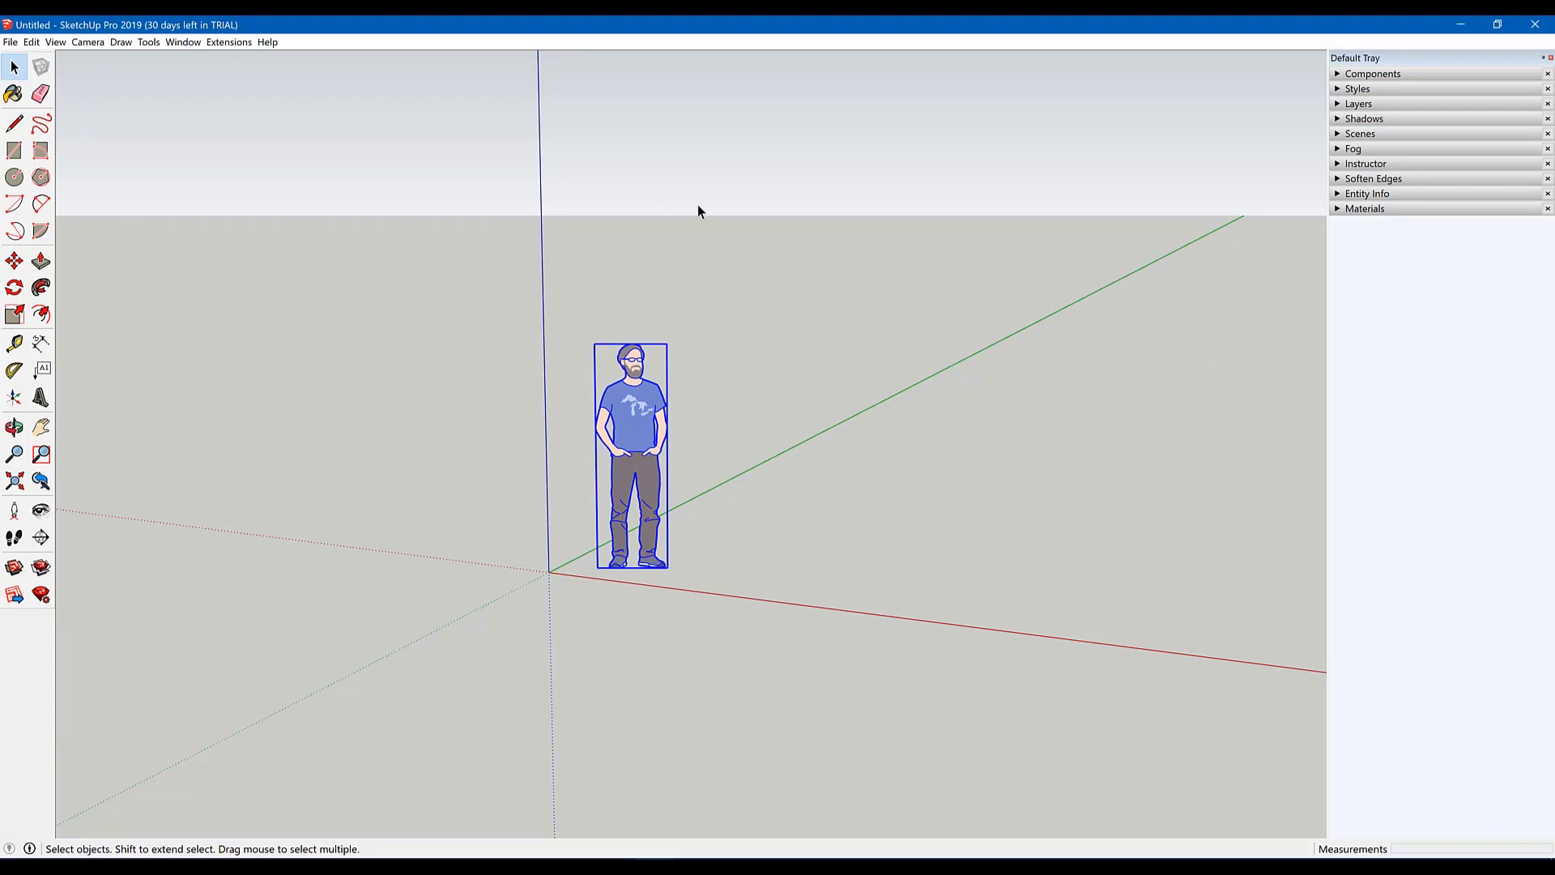
pyautogui.click(794, 180)
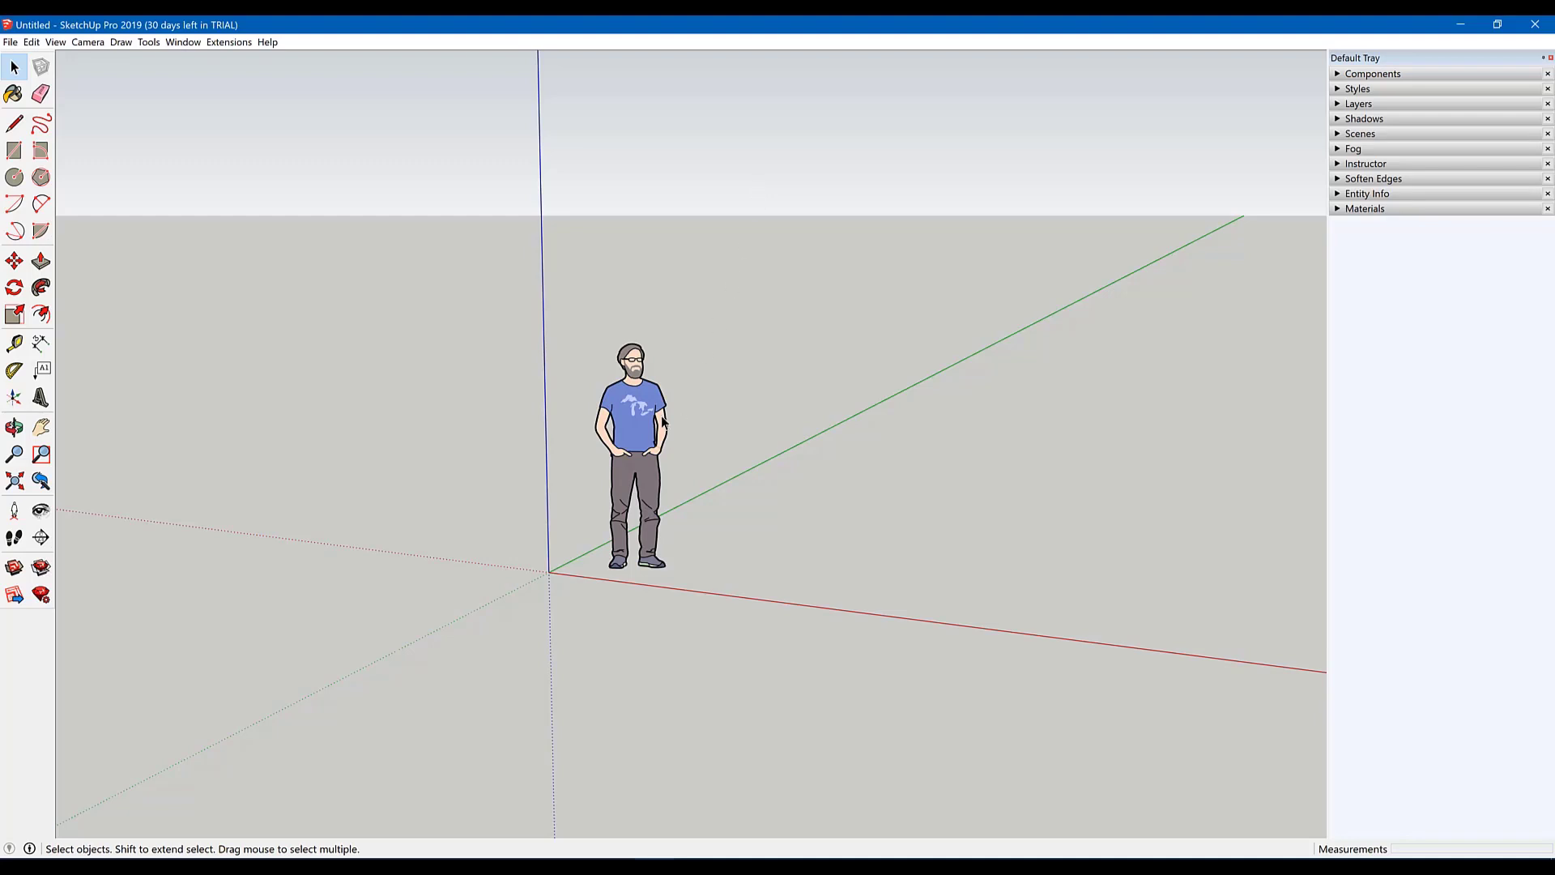
pyautogui.rightClick(628, 403)
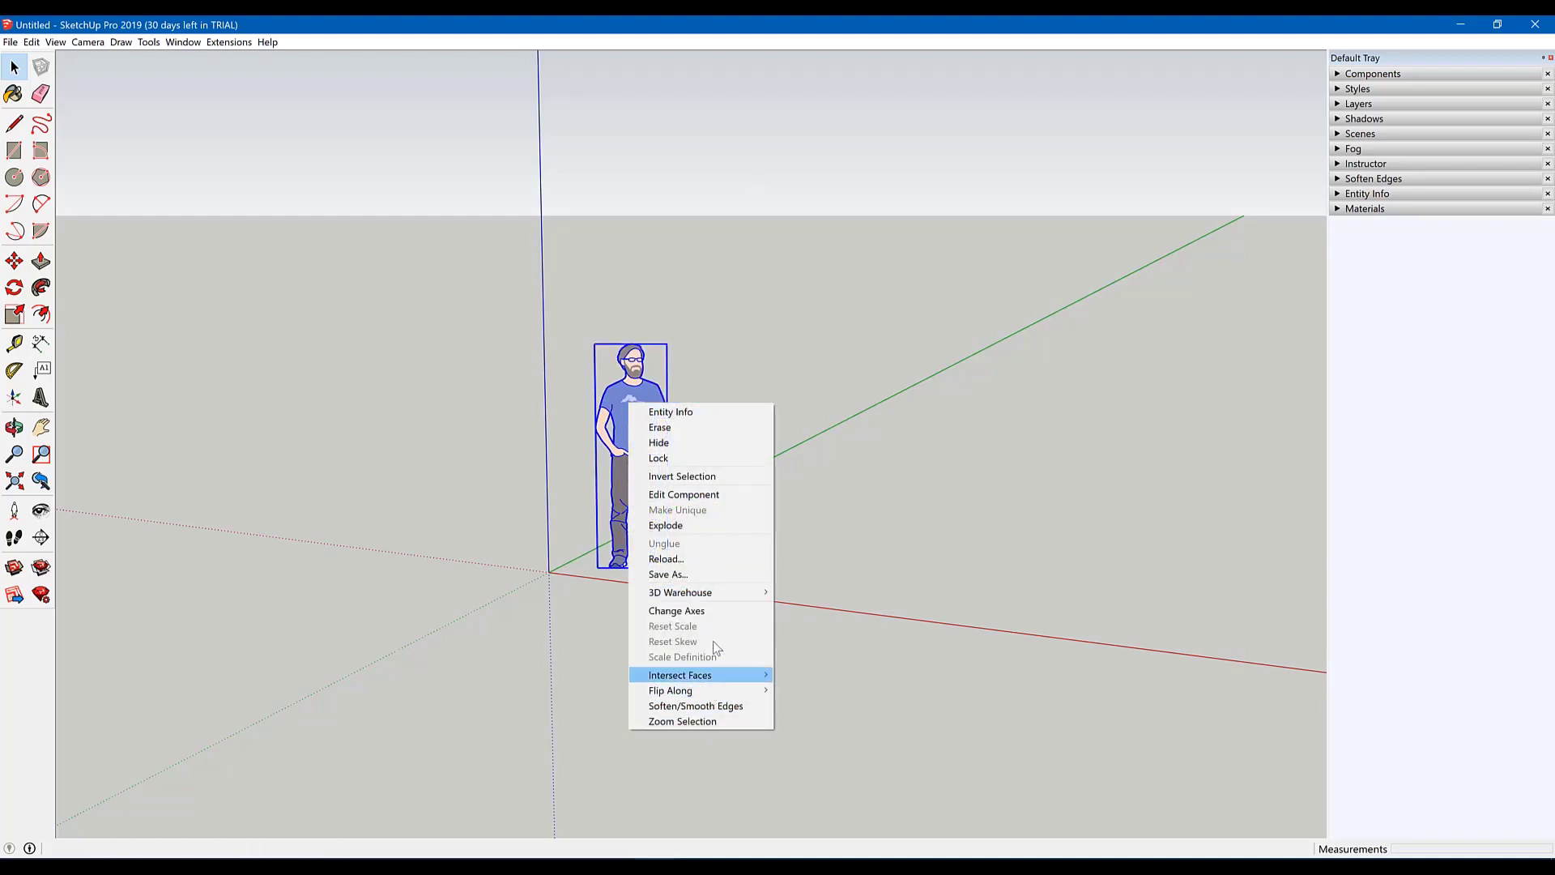
pyautogui.click(680, 444)
pyautogui.hotkey('ctrl', 'z')
pyautogui.rightClick(631, 397)
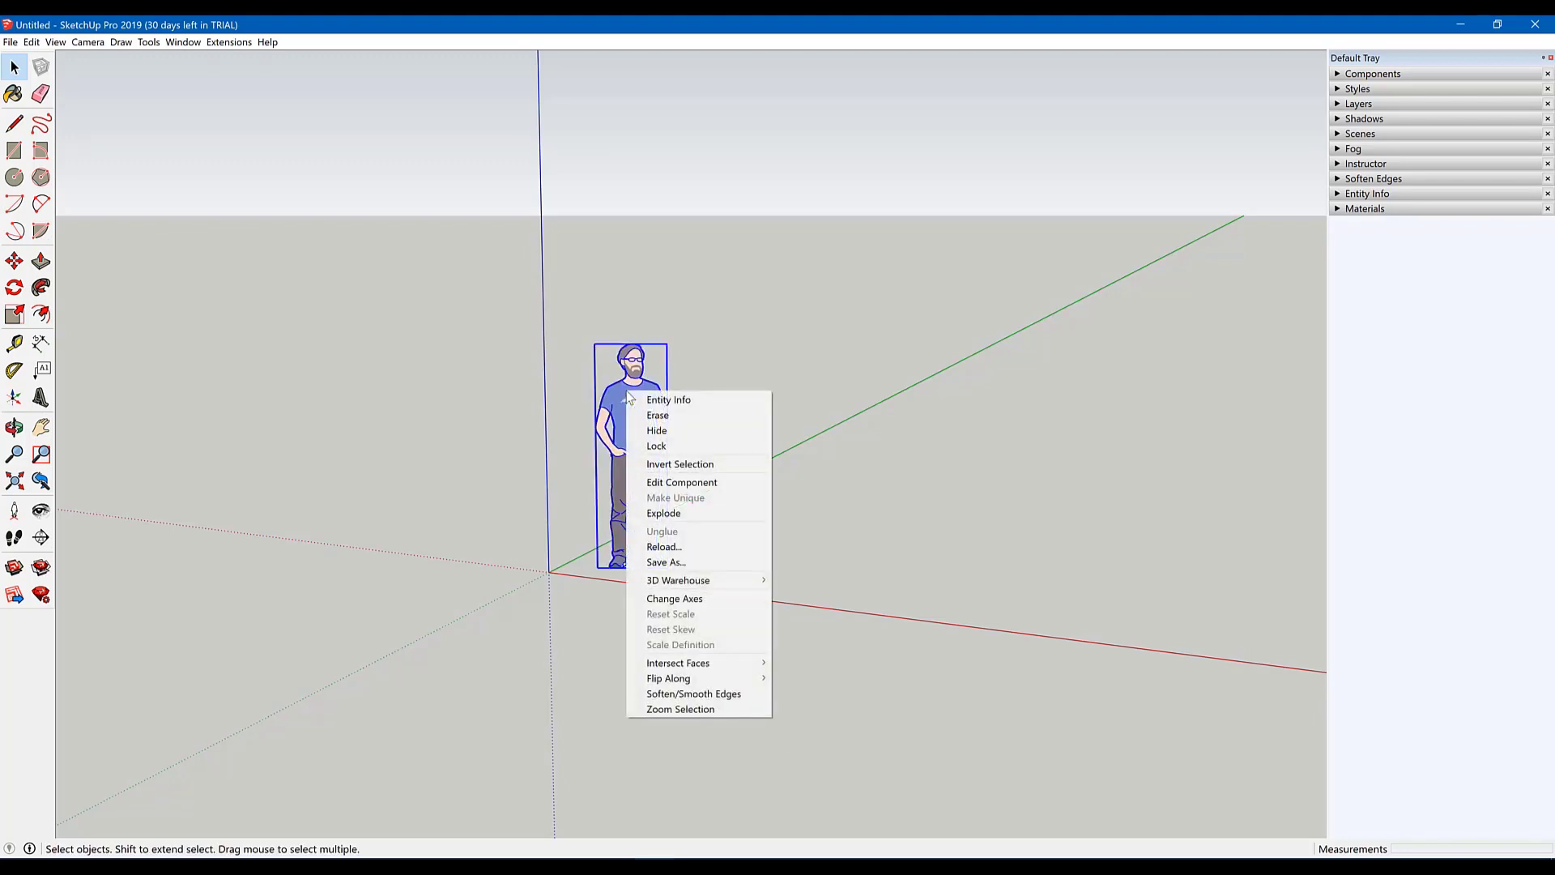
pyautogui.click(652, 447)
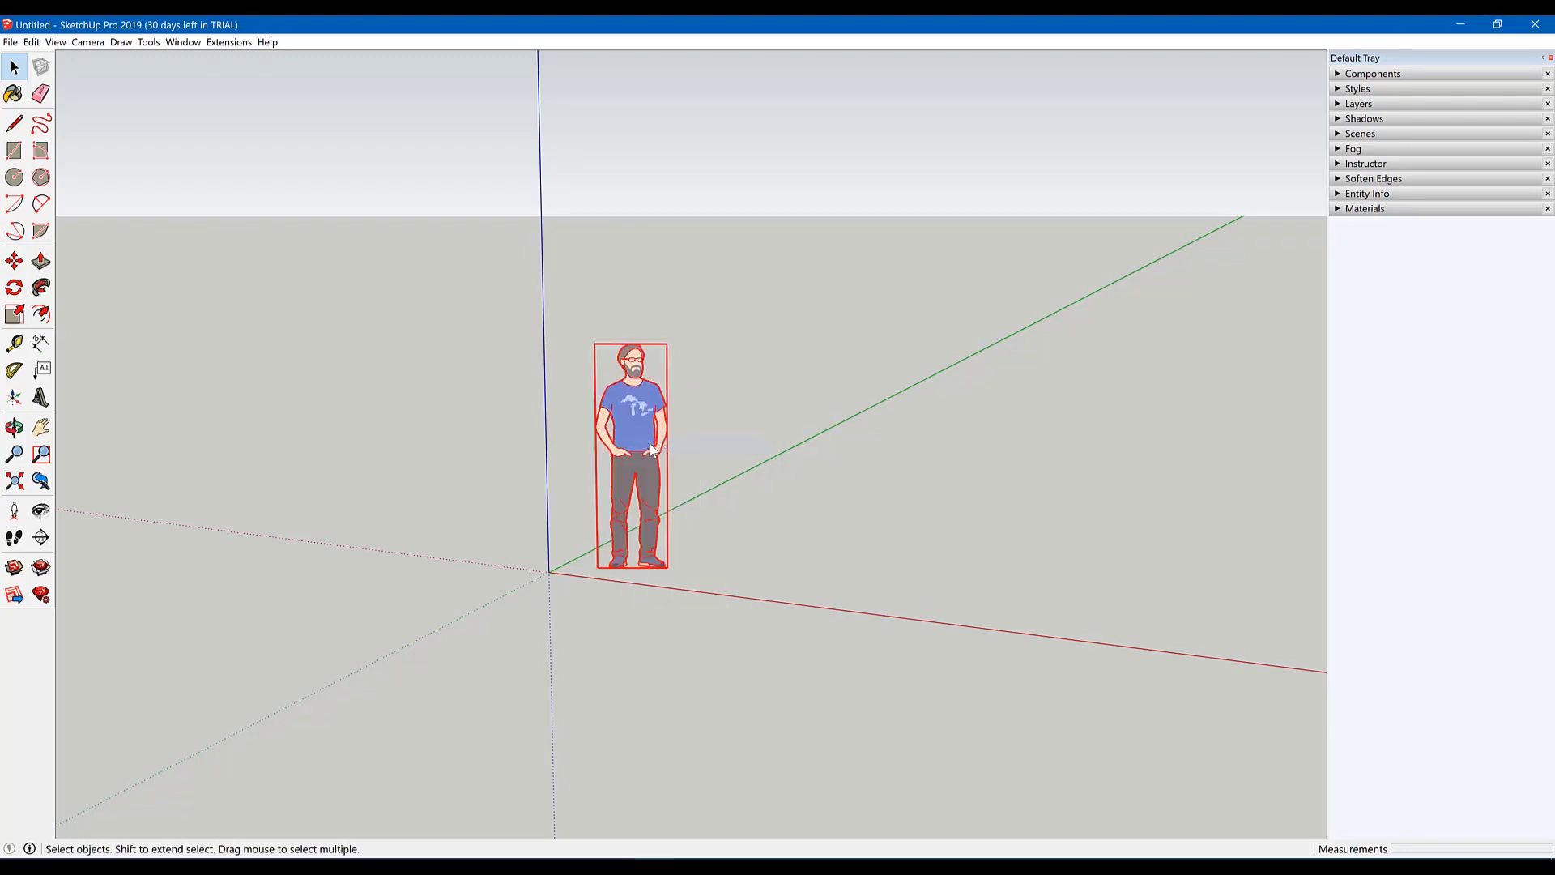
pyautogui.click(700, 405)
pyautogui.moveTo(580, 458); pyautogui.dragTo(626, 437)
pyautogui.press('m')
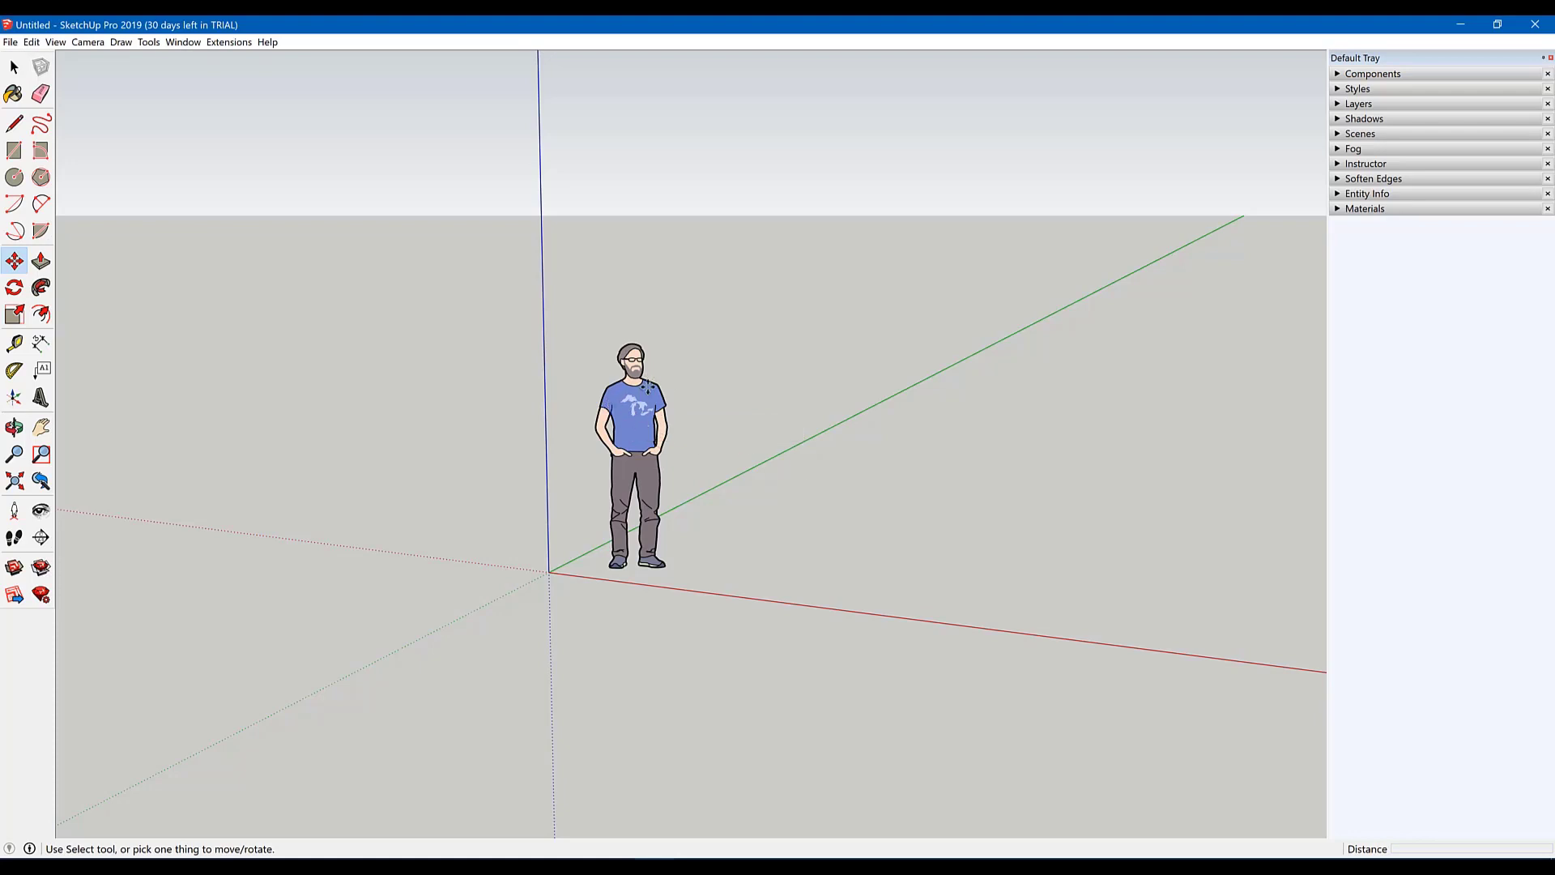
pyautogui.rightClick(643, 392)
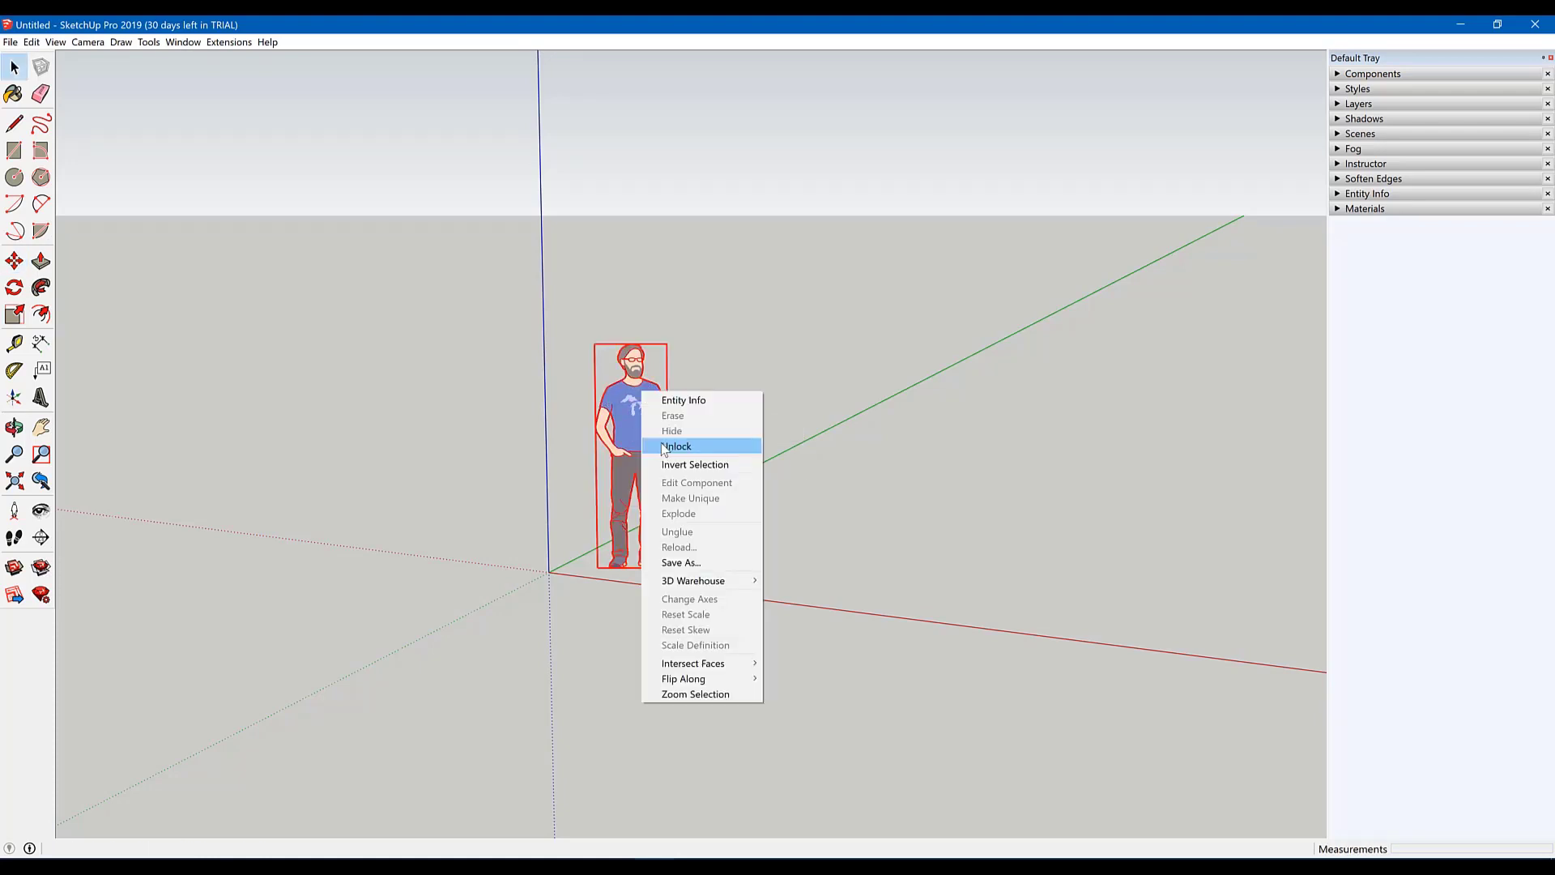
pyautogui.click(663, 447)
pyautogui.rightClick(649, 394)
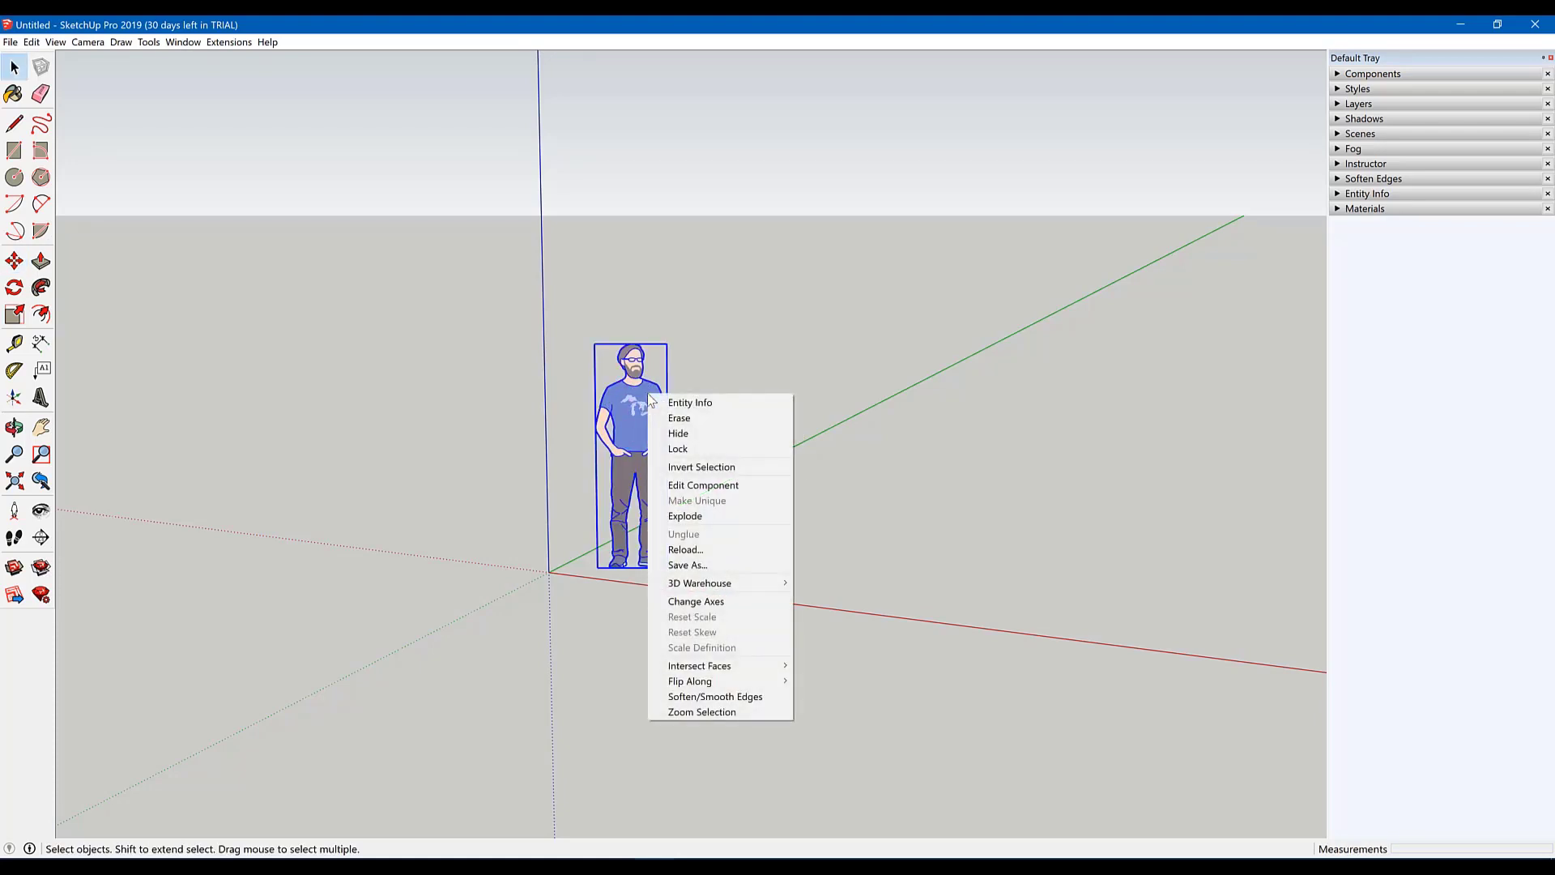
pyautogui.click(697, 361)
pyautogui.moveTo(891, 454)
pyautogui.mouseDown(button='middle')
pyautogui.moveTo(832, 462)
pyautogui.moveTo(694, 540)
pyautogui.mouseUp(button='middle')
pyautogui.moveTo(695, 541)
pyautogui.mouseDown()
pyautogui.moveTo(289, 392)
pyautogui.moveTo(545, 486)
pyautogui.moveTo(738, 451)
pyautogui.moveTo(750, 362)
pyautogui.moveTo(538, 532)
pyautogui.mouseUp()
pyautogui.press('space')
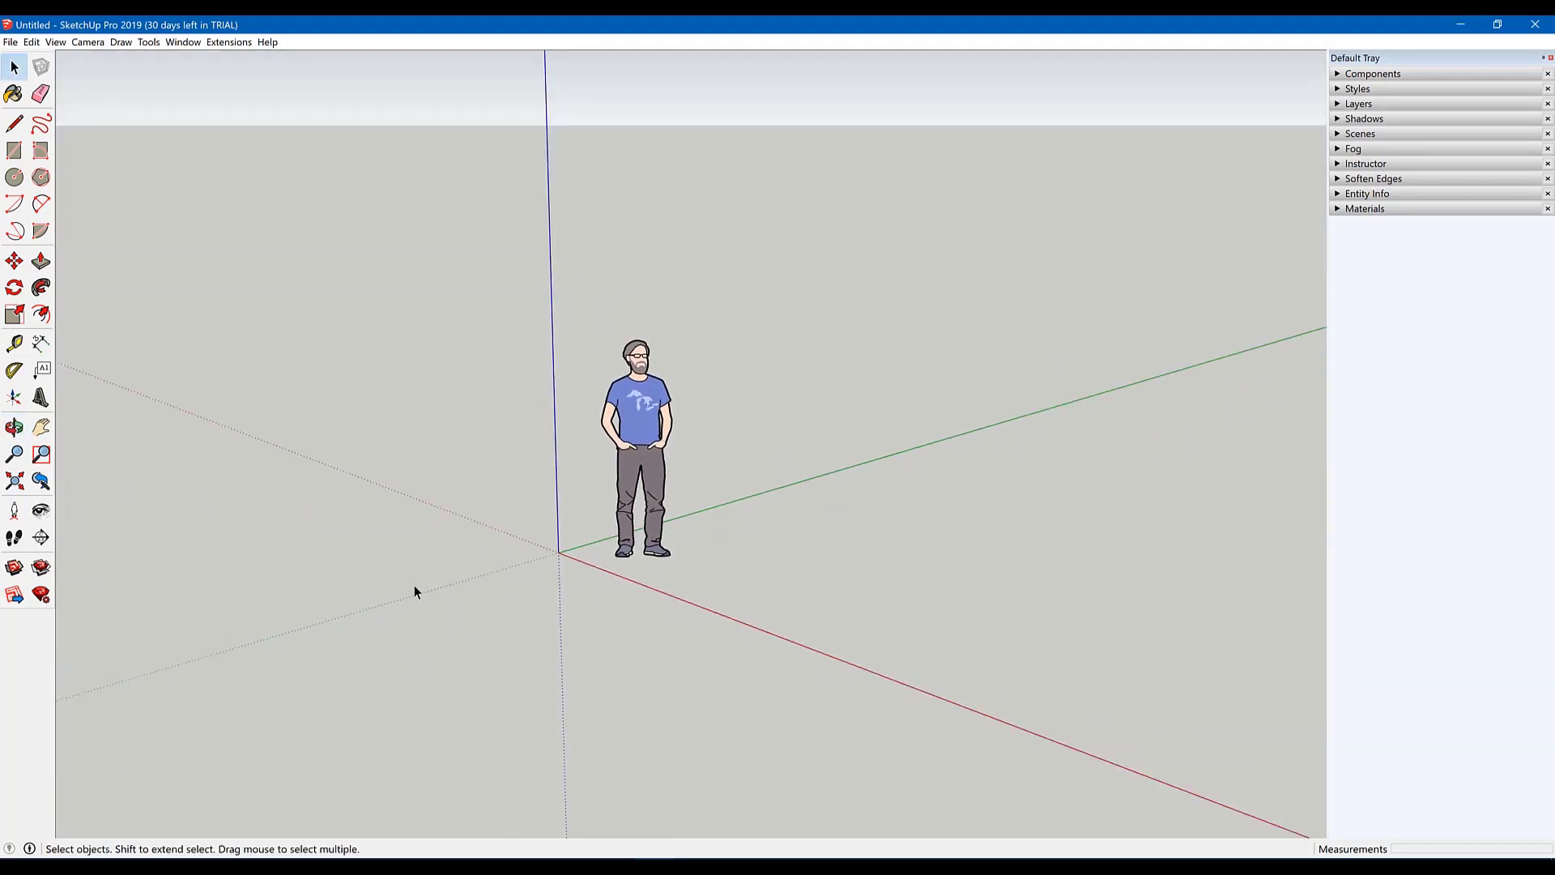
pyautogui.scroll(-3, 454, 579)
pyautogui.scroll(3, 1038, 482)
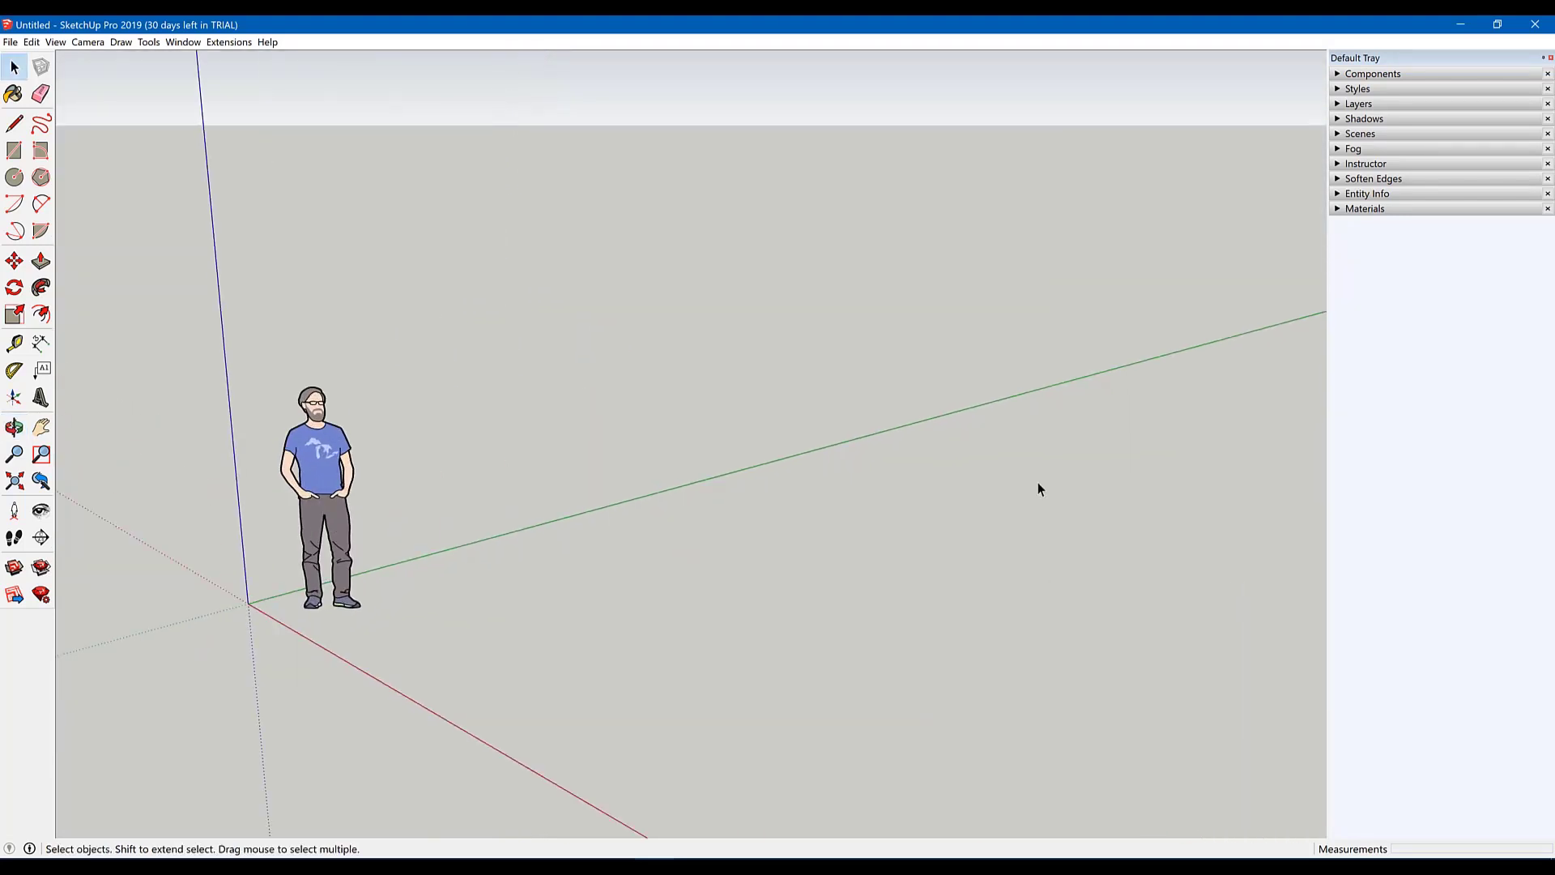
# Step: Draw a 3625 × 4000 mm rectangle on the ground beside the figure
pyautogui.click(14, 149)
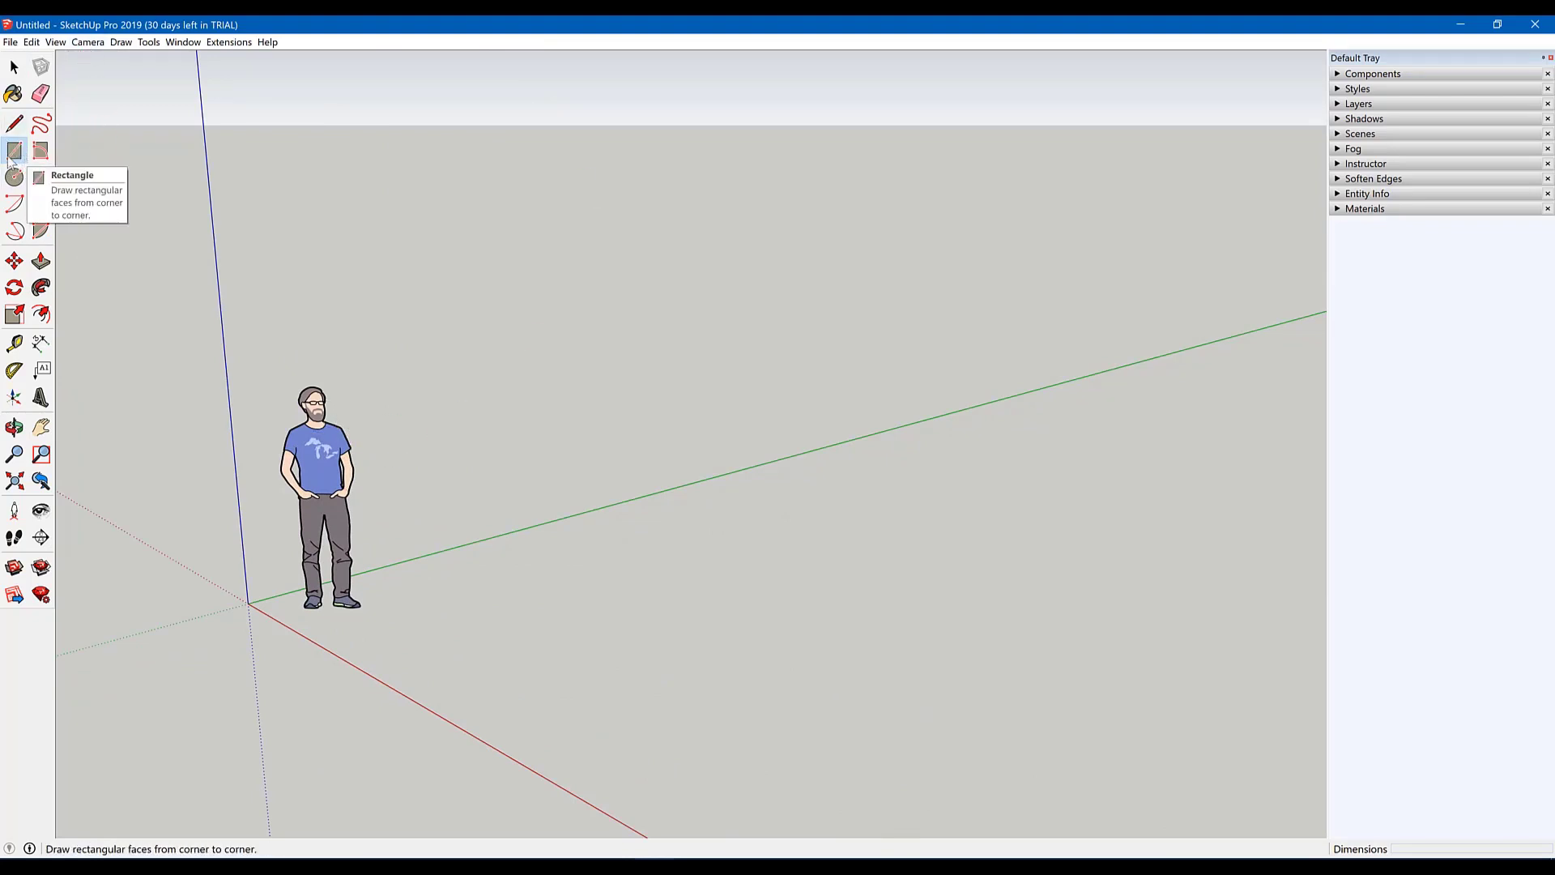
pyautogui.moveTo(486, 507); pyautogui.dragTo(397, 456, button='middle')
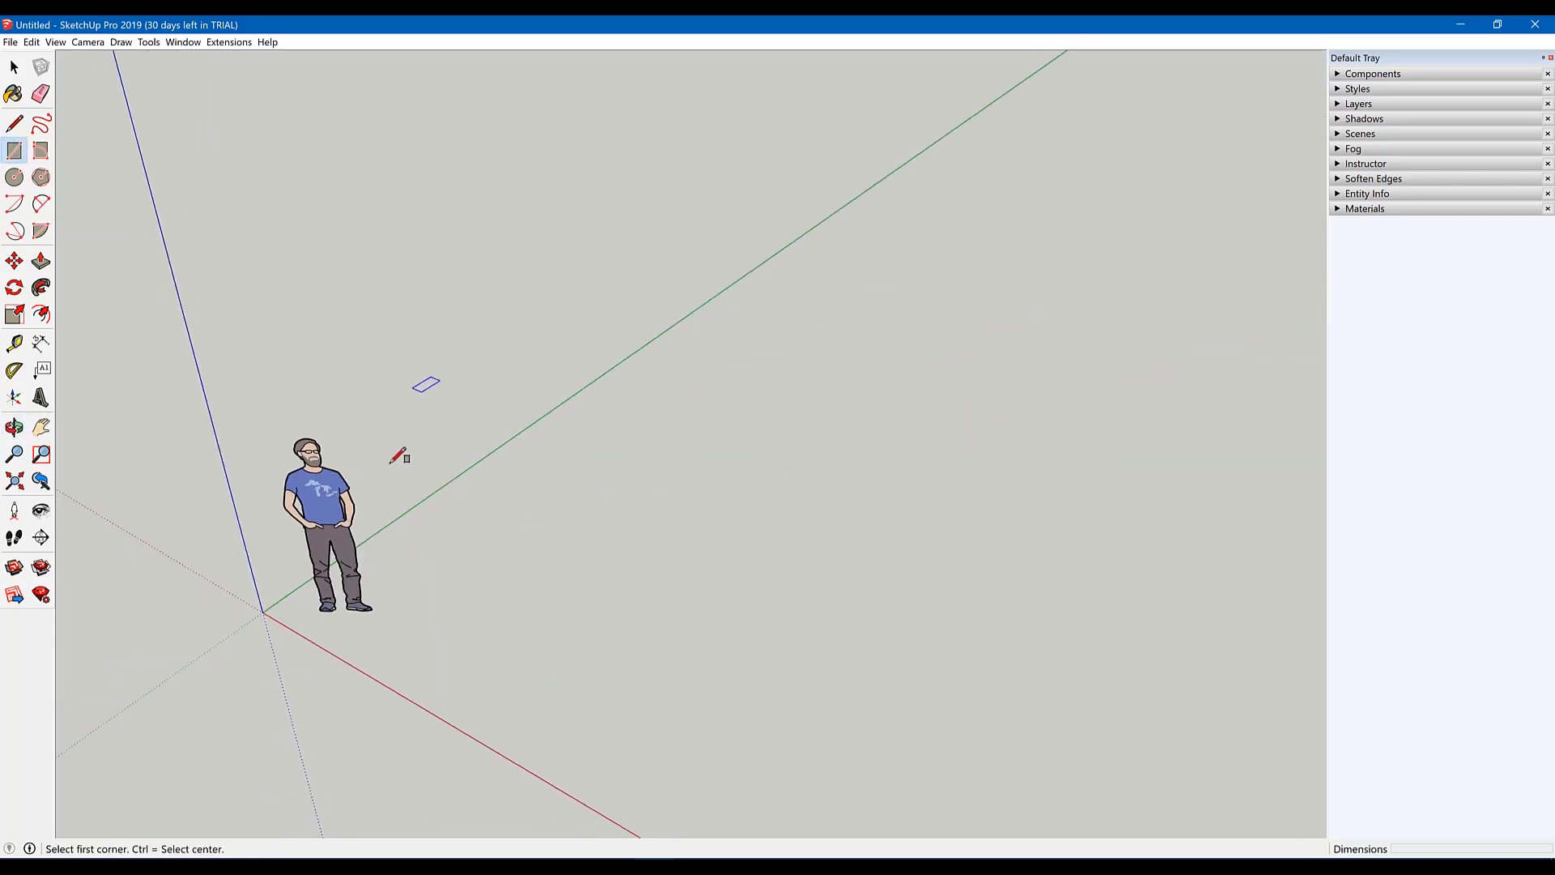
pyautogui.scroll(-2, 397, 456)
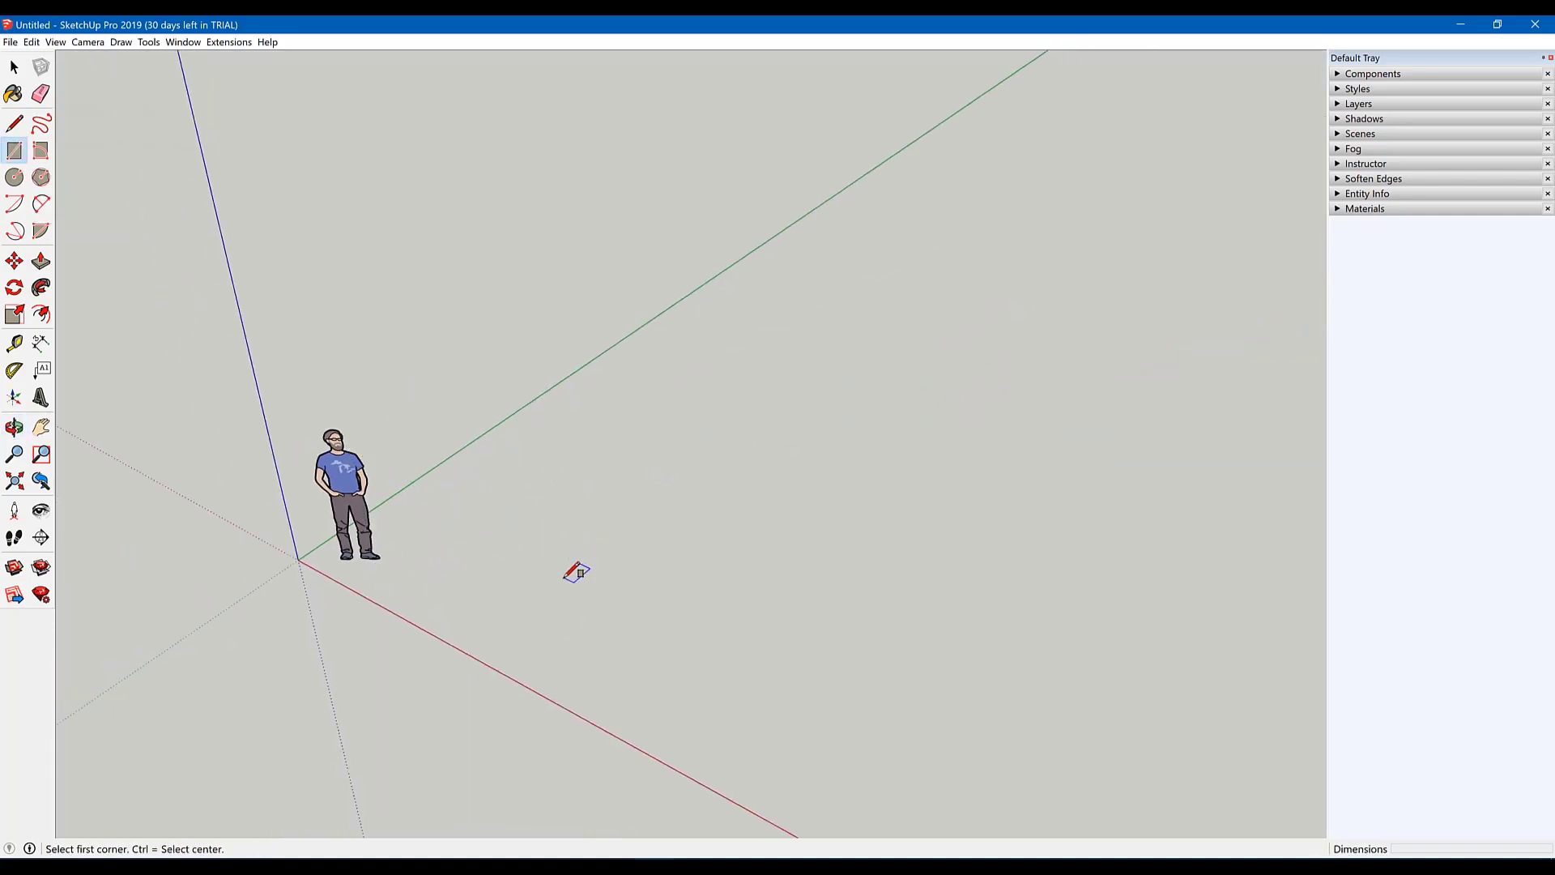
pyautogui.moveTo(577, 572); pyautogui.dragTo(597, 466, button='middle')
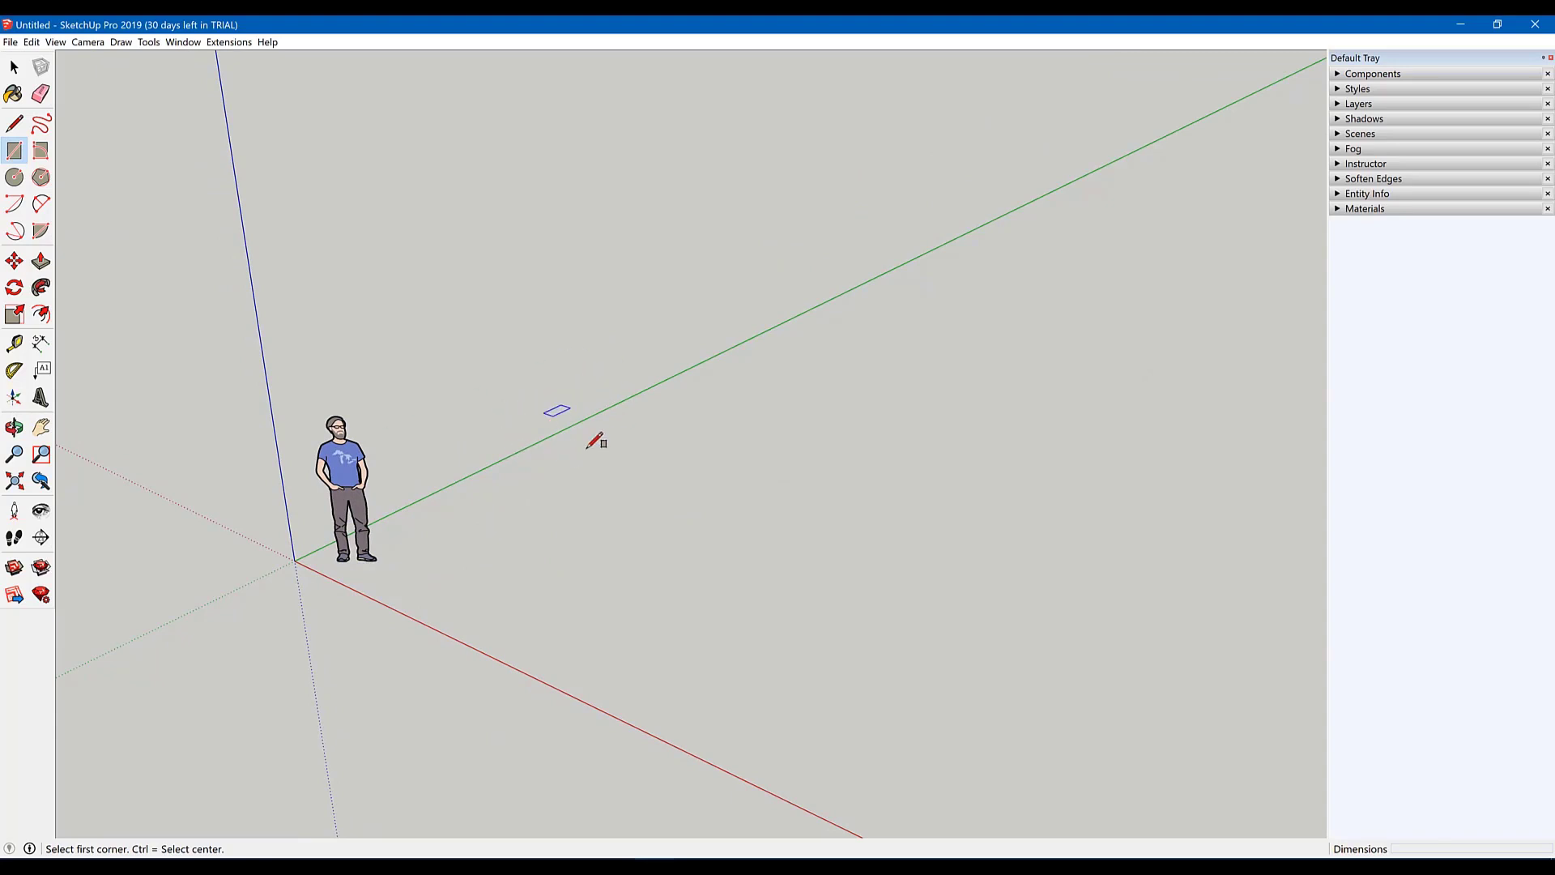
pyautogui.click(458, 532)
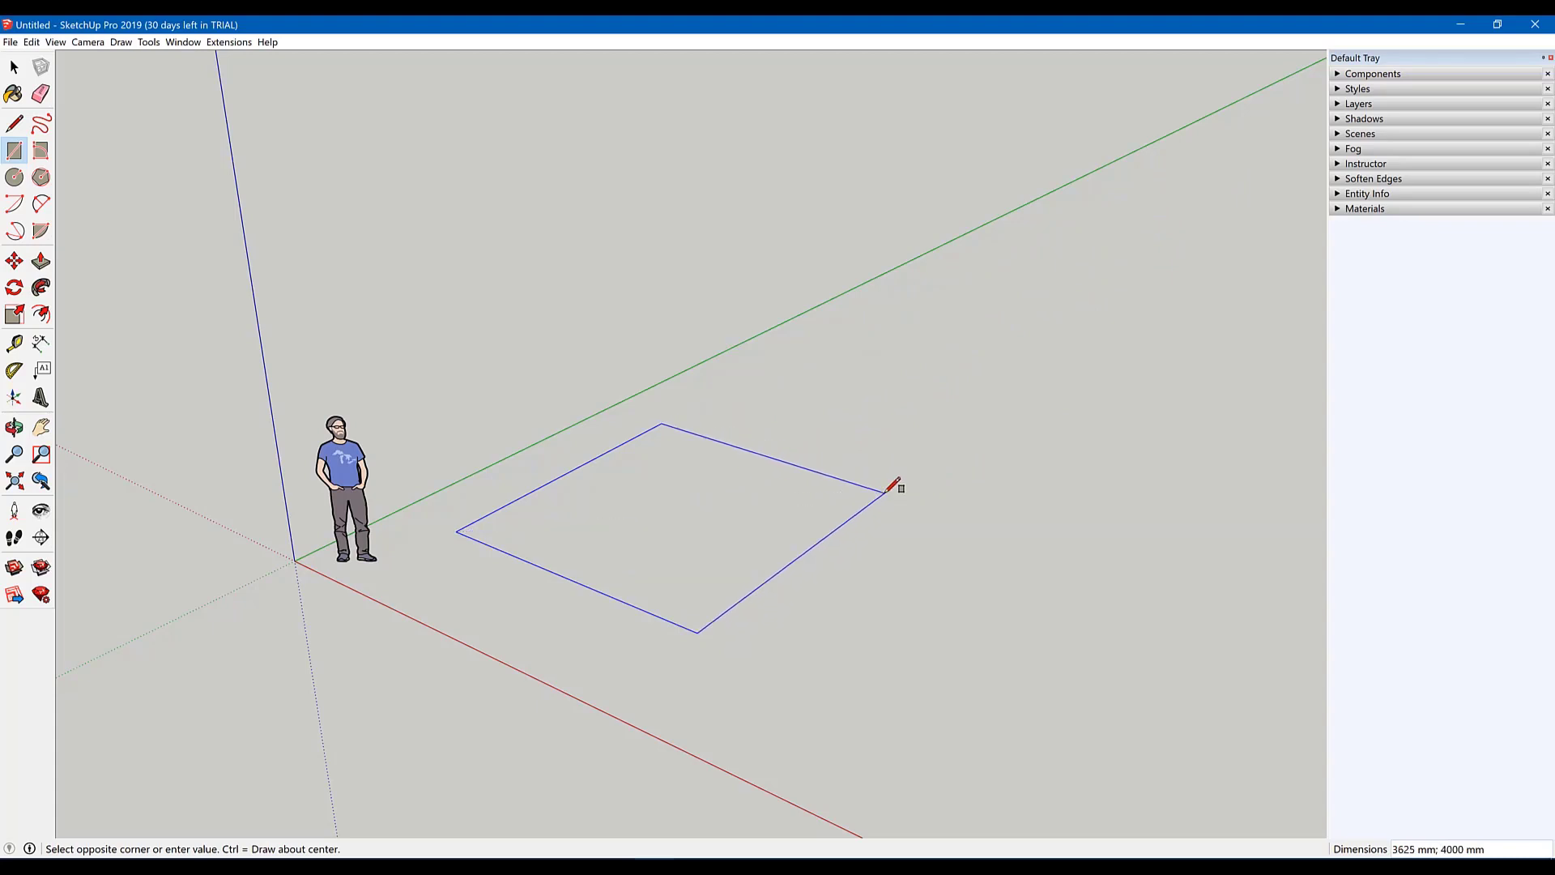
pyautogui.click(887, 490)
pyautogui.press('o')
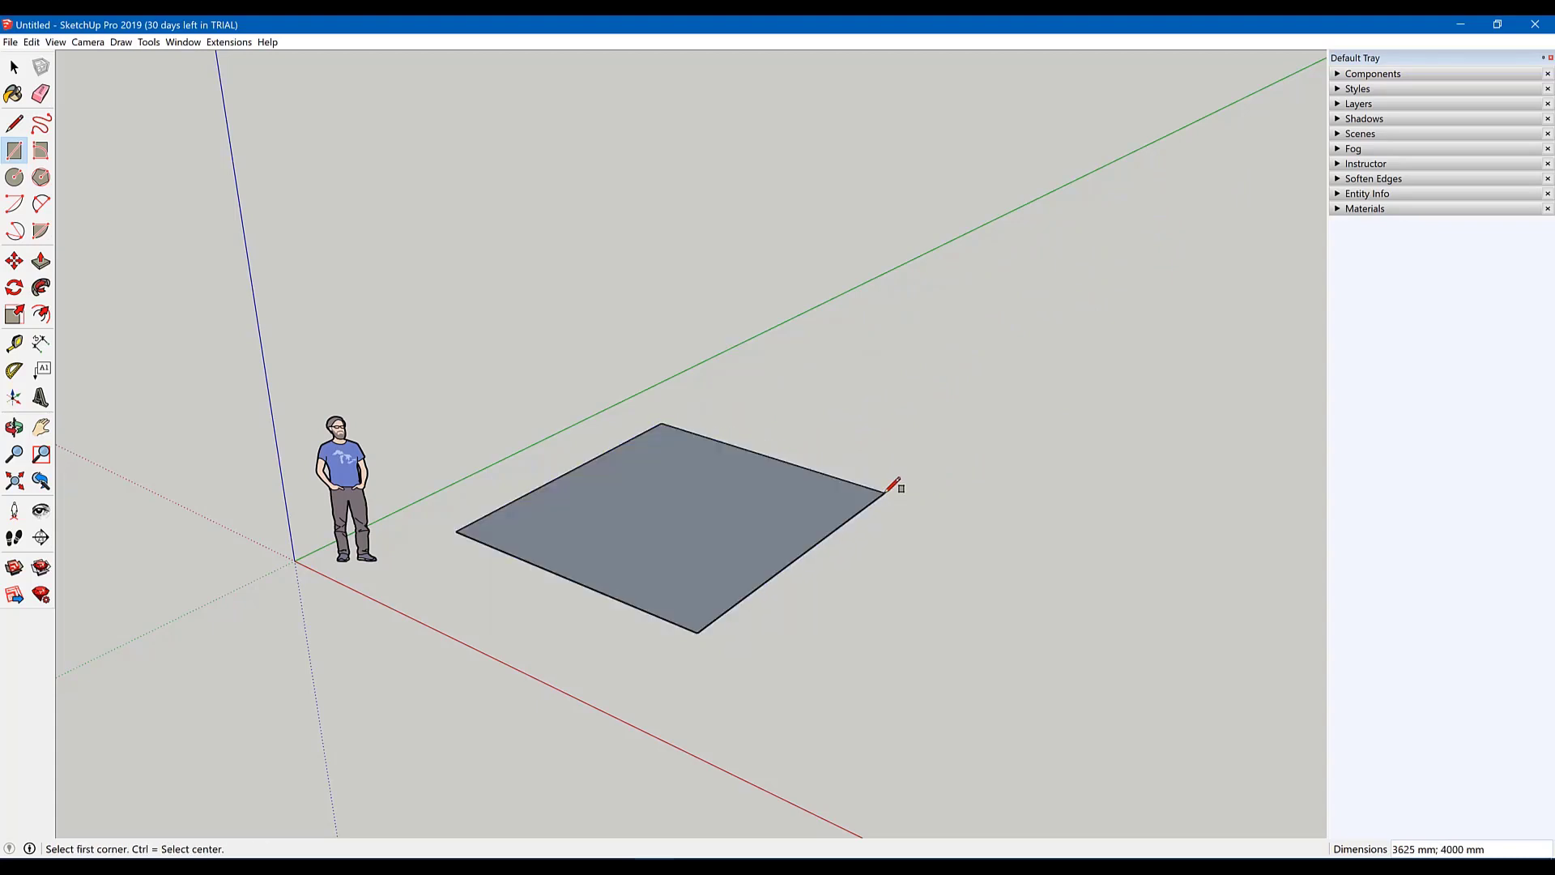
pyautogui.moveTo(697, 576)
pyautogui.mouseDown()
pyautogui.moveTo(624, 563)
pyautogui.moveTo(611, 160)
pyautogui.moveTo(628, 146)
pyautogui.moveTo(663, 476)
pyautogui.moveTo(708, 560)
pyautogui.moveTo(693, 567)
pyautogui.mouseUp()
pyautogui.press('r')
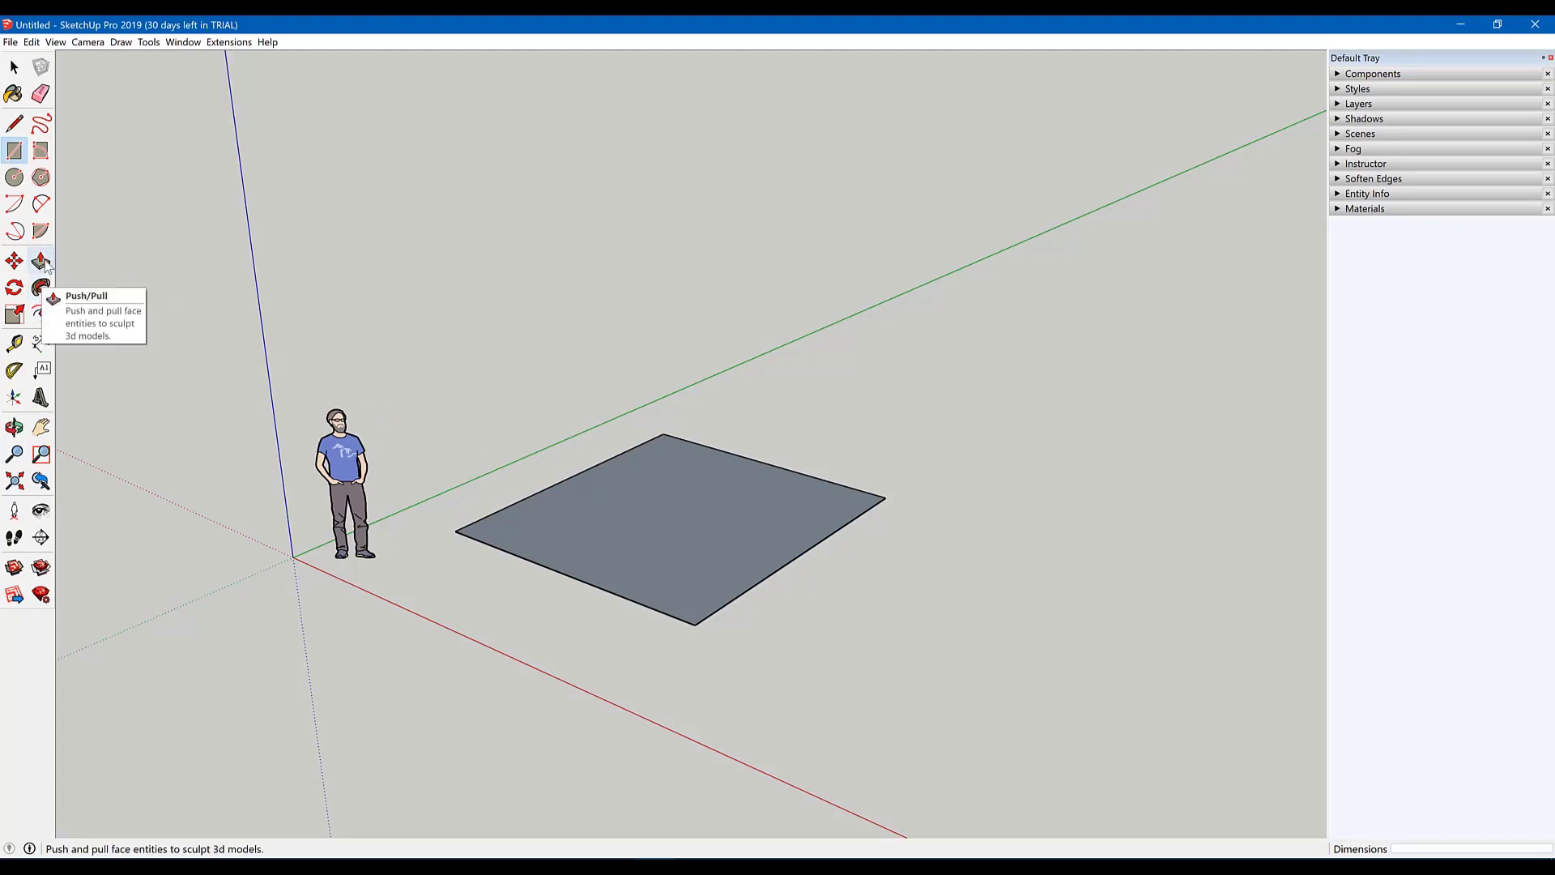
# Step: Push/pull the floor rectangle upward into a box about 3950 mm tall
pyautogui.click(42, 262)
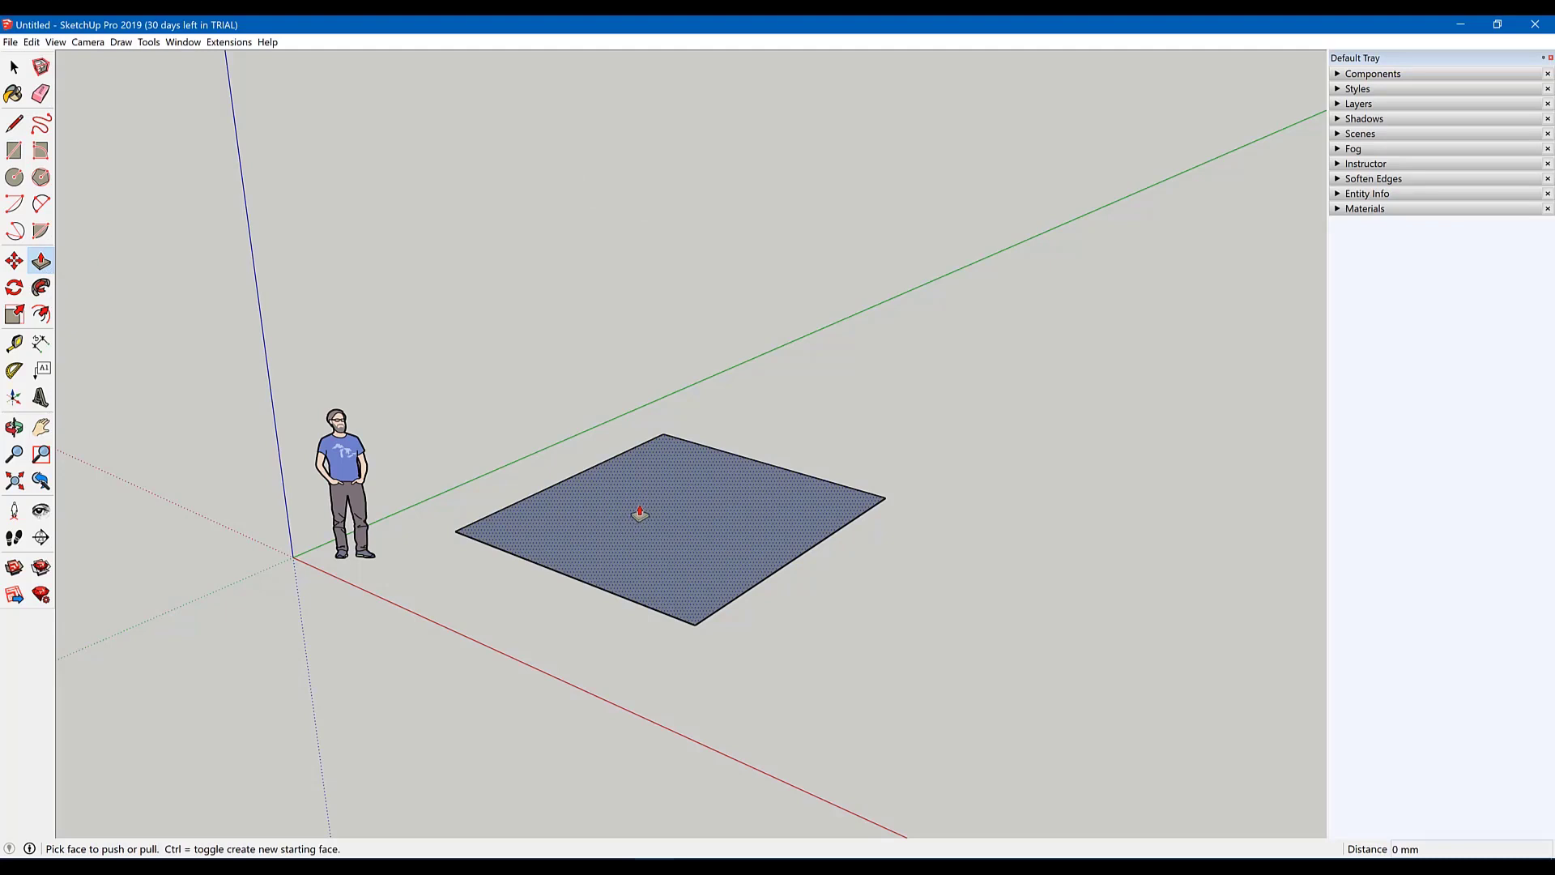
pyautogui.click(640, 513)
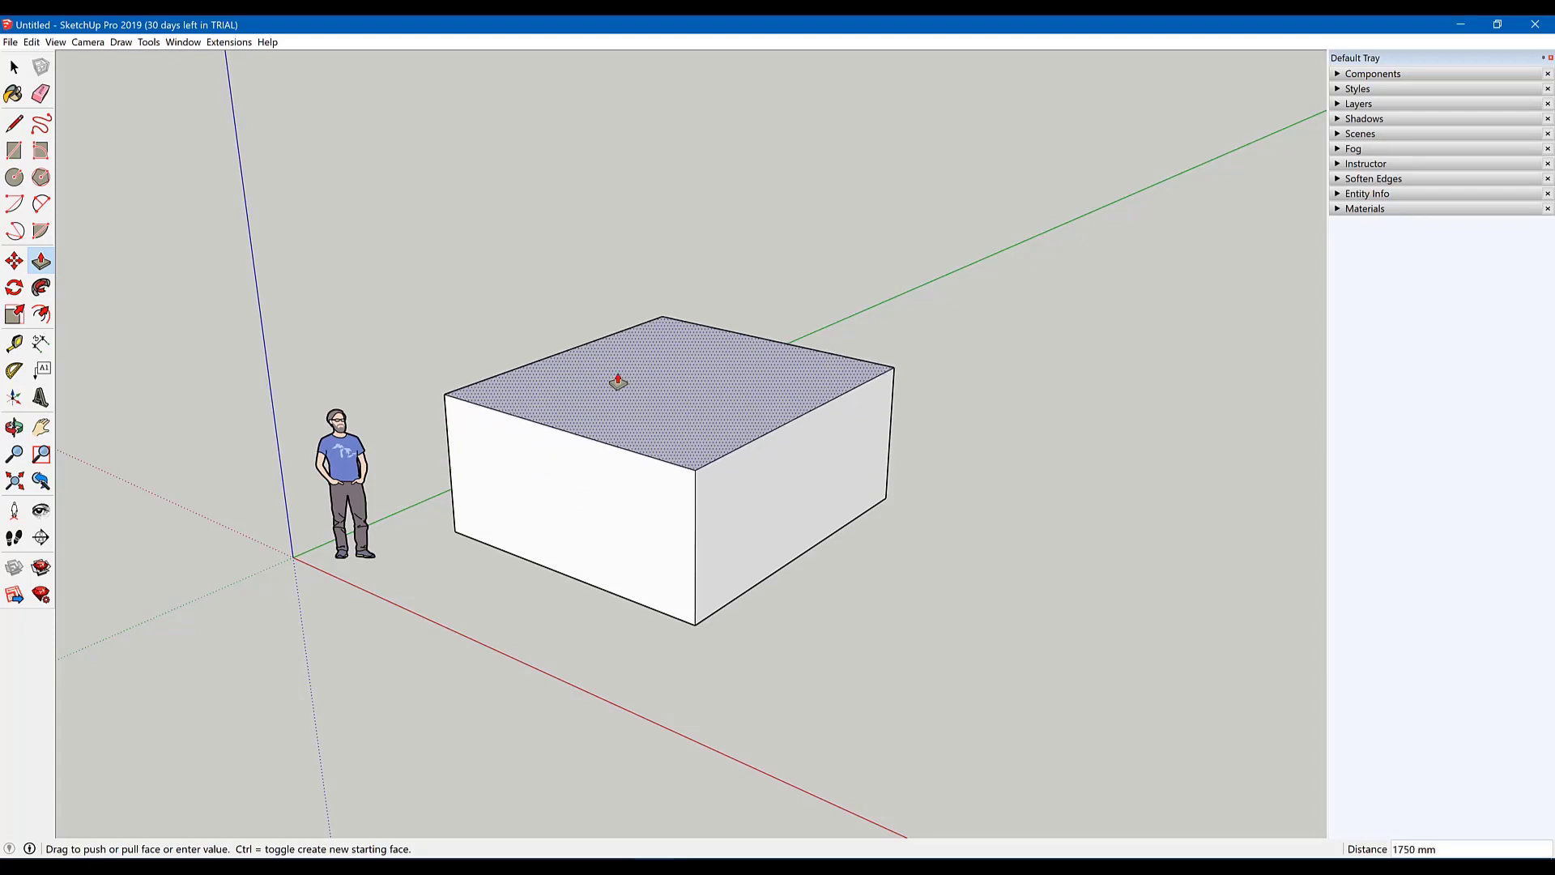
pyautogui.click(619, 381)
pyautogui.click(599, 627)
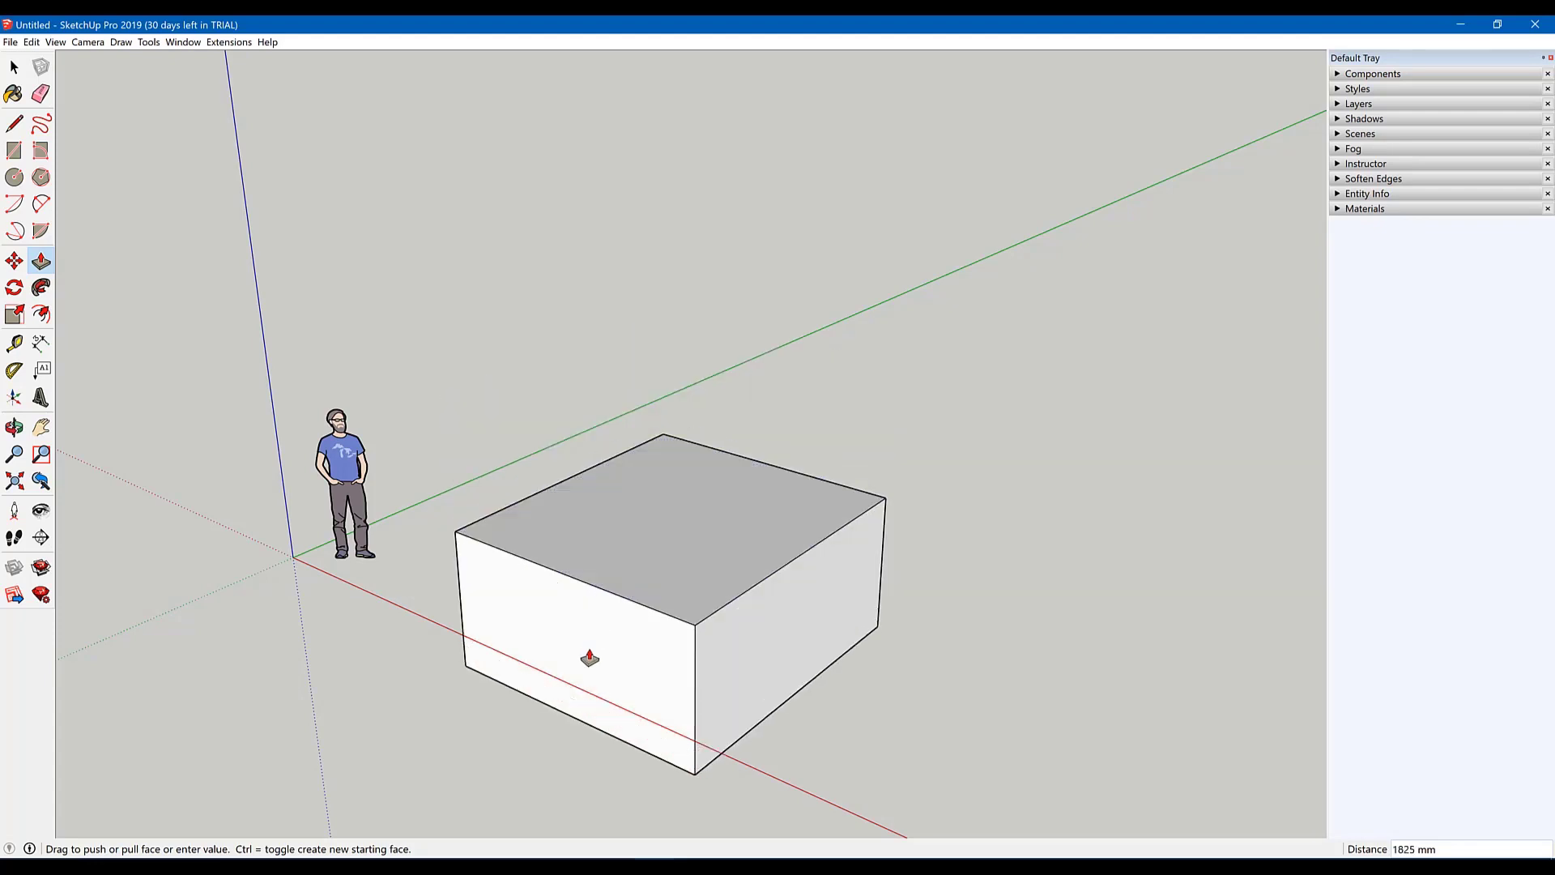
pyautogui.click(610, 552)
pyautogui.moveTo(611, 551)
pyautogui.mouseDown()
pyautogui.moveTo(648, 185)
pyautogui.moveTo(651, 198)
pyautogui.mouseUp()
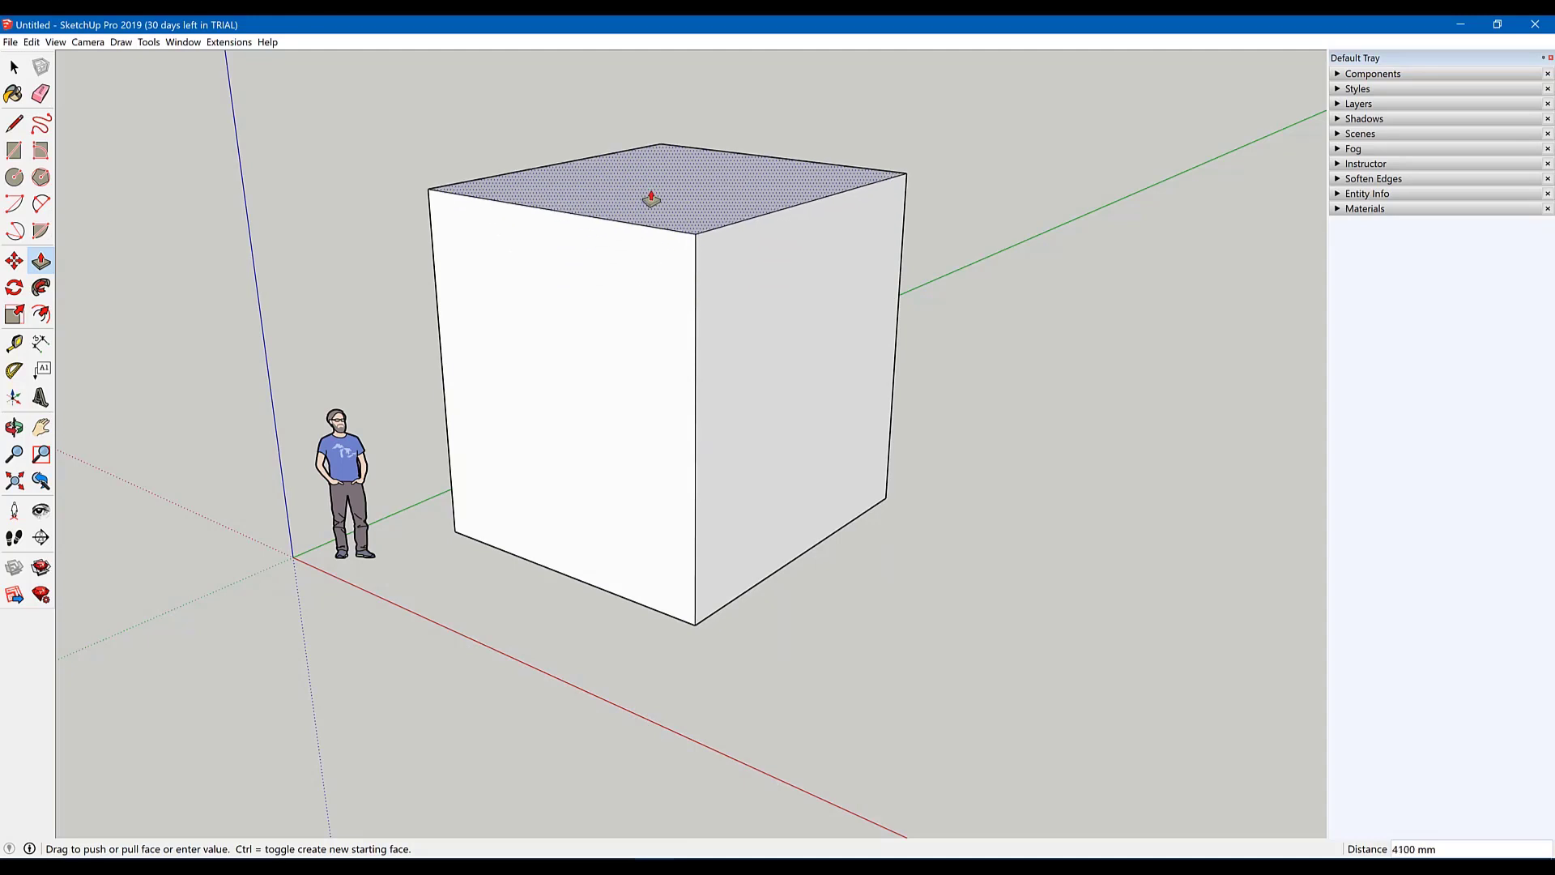
pyautogui.write('3950')
pyautogui.click(652, 197)
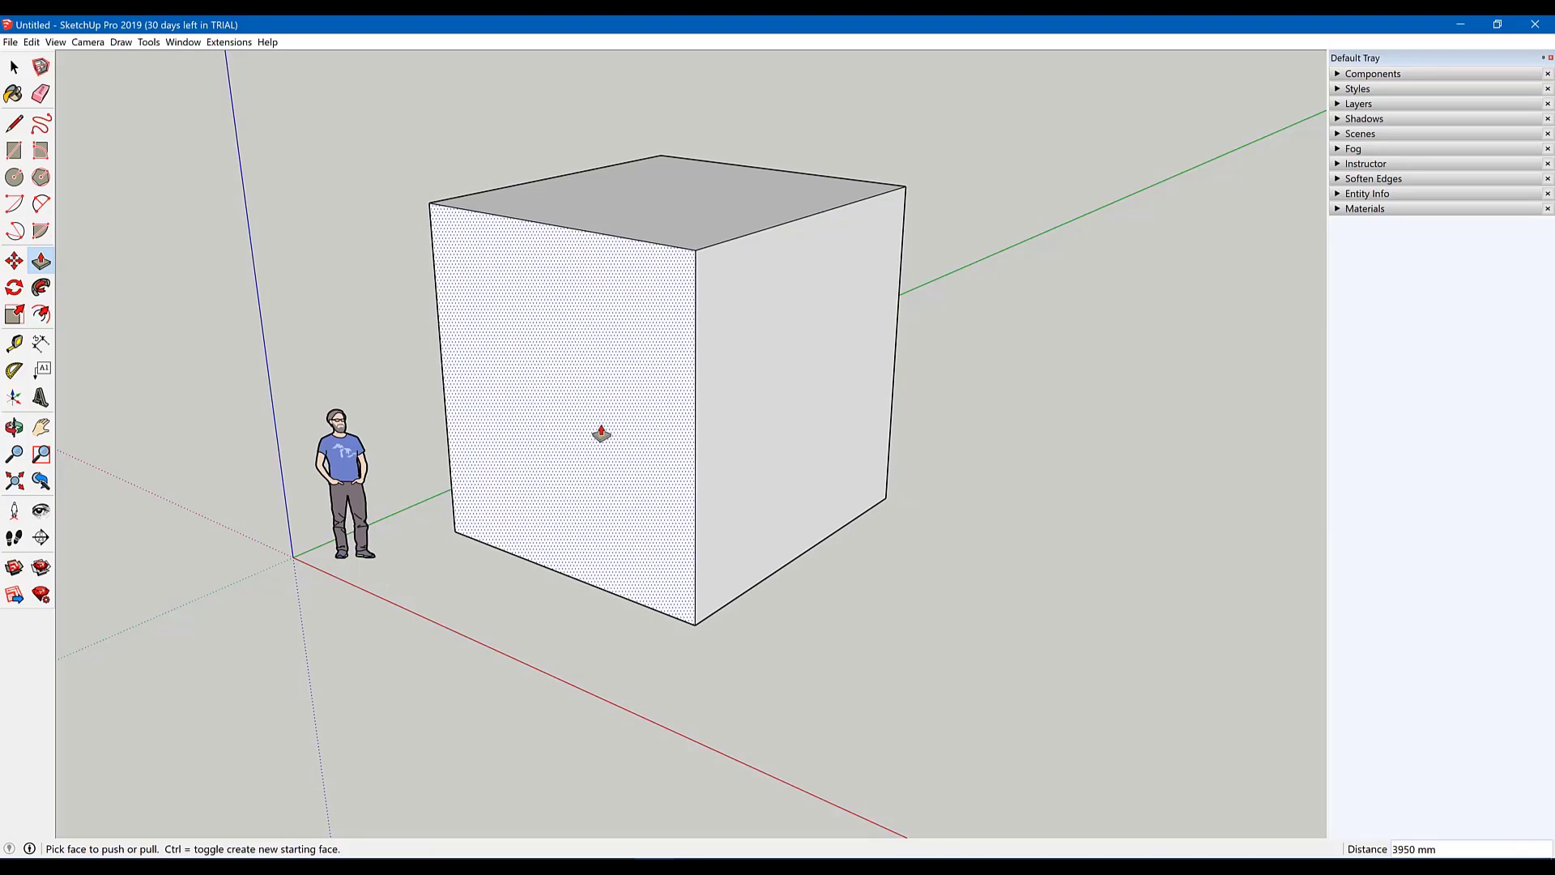
# Step: Draw a 4000 mm line across the top face from the front edge midpoint to the back edge
pyautogui.click(14, 124)
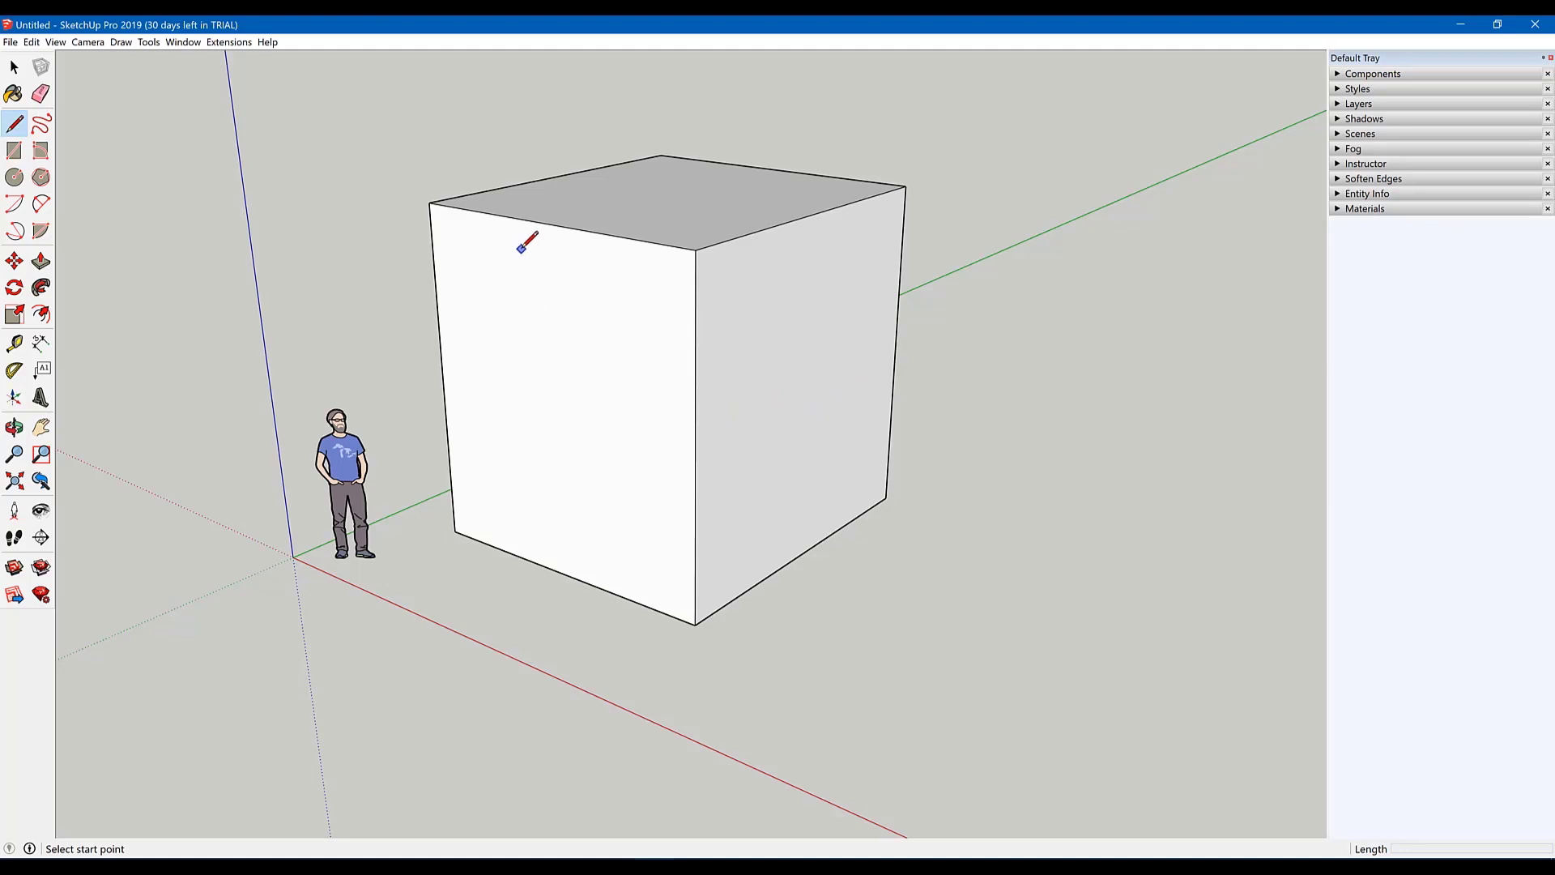
pyautogui.click(553, 223)
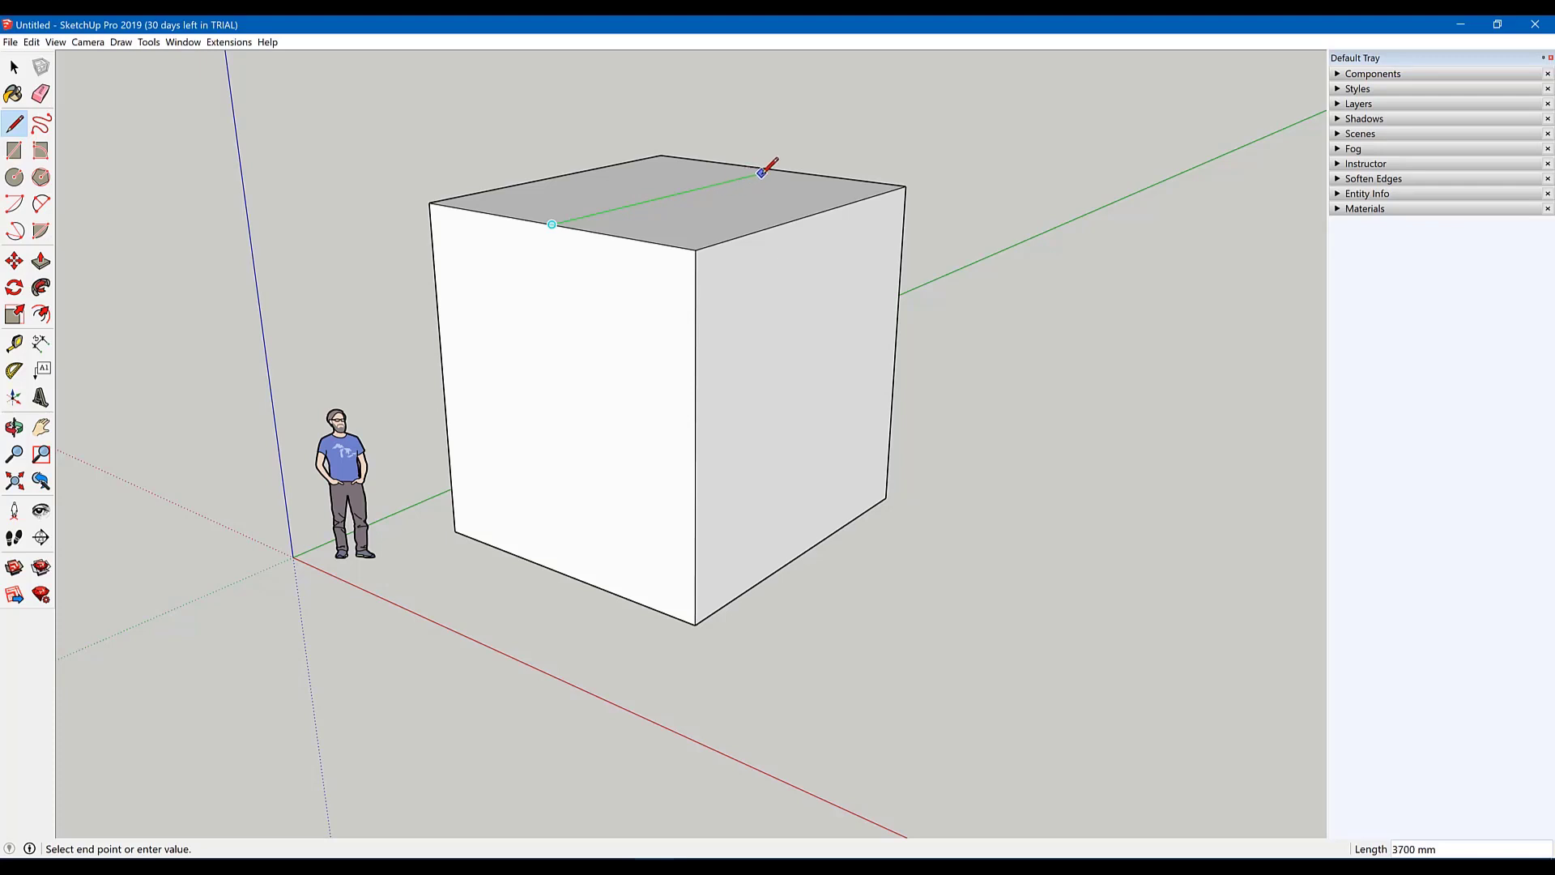
pyautogui.write('4000')
pyautogui.press('Return')
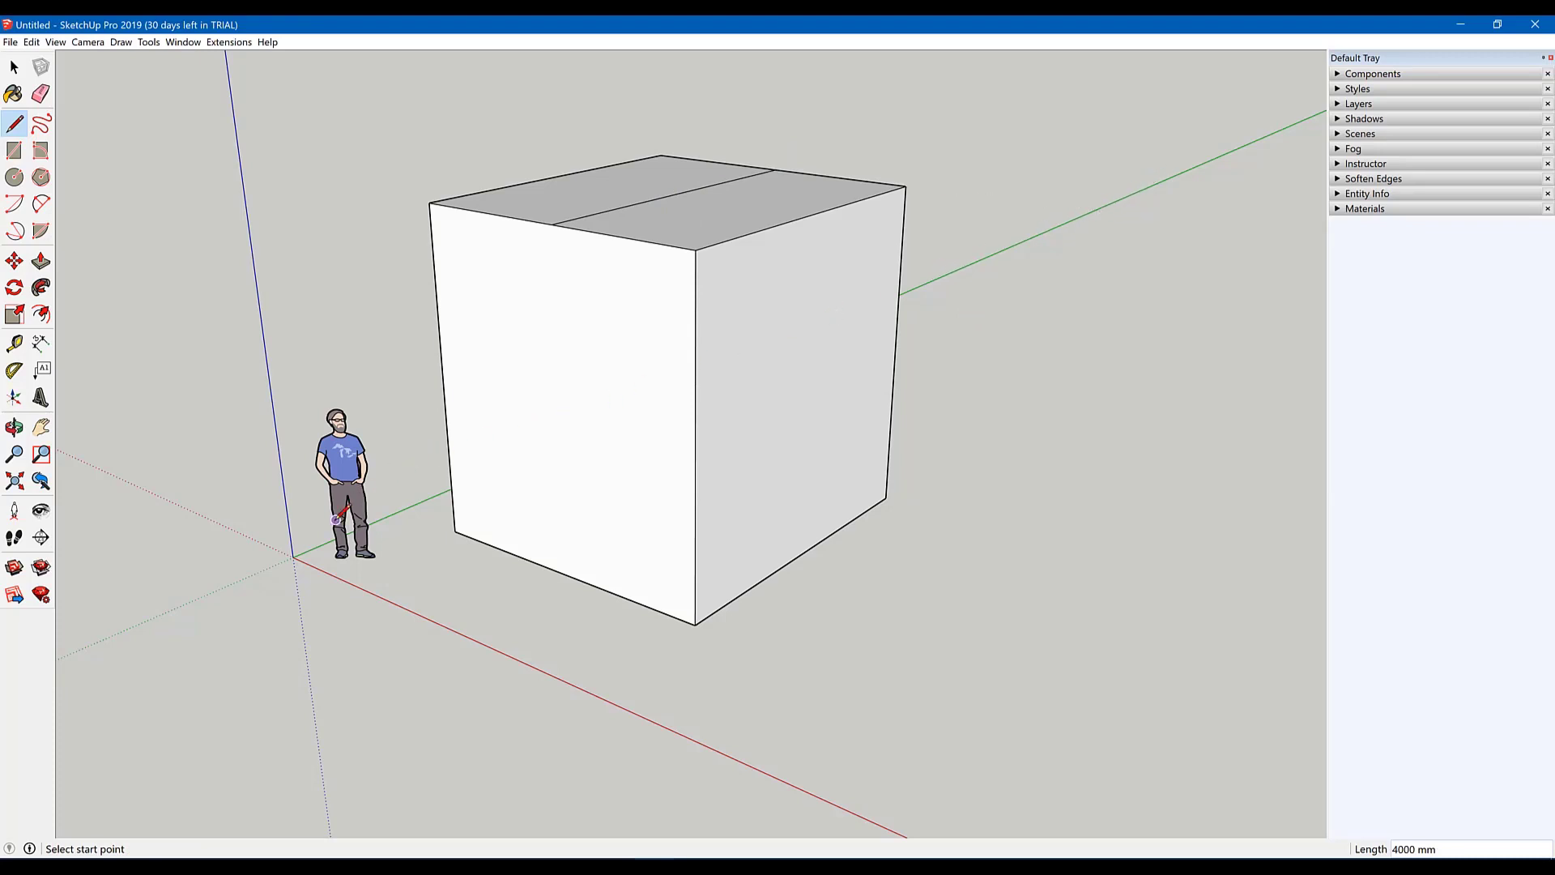
pyautogui.click(812, 214)
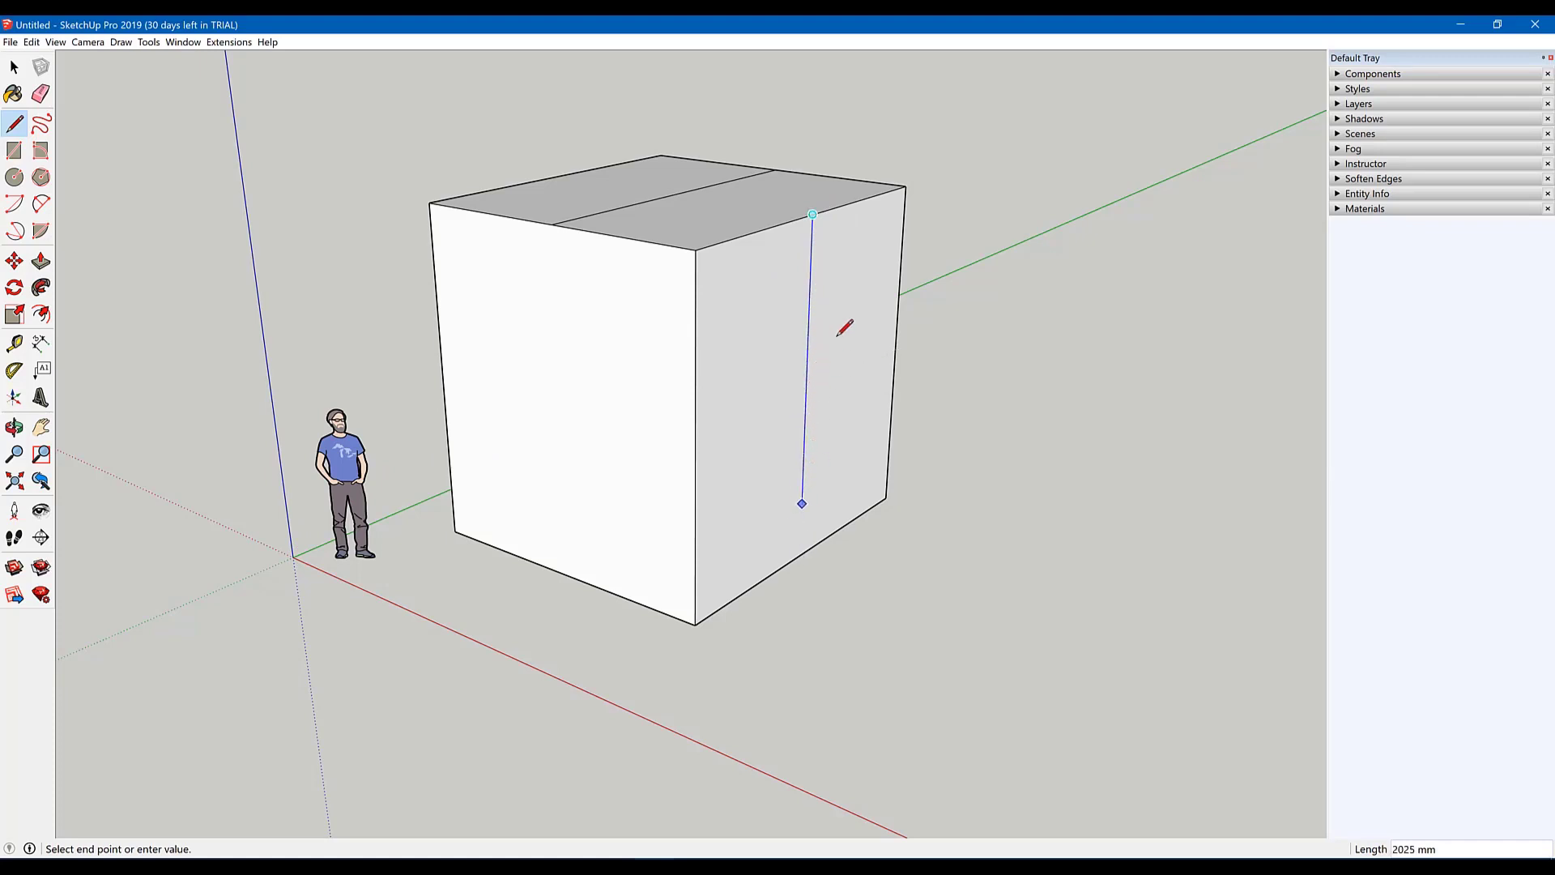
pyautogui.click(556, 177)
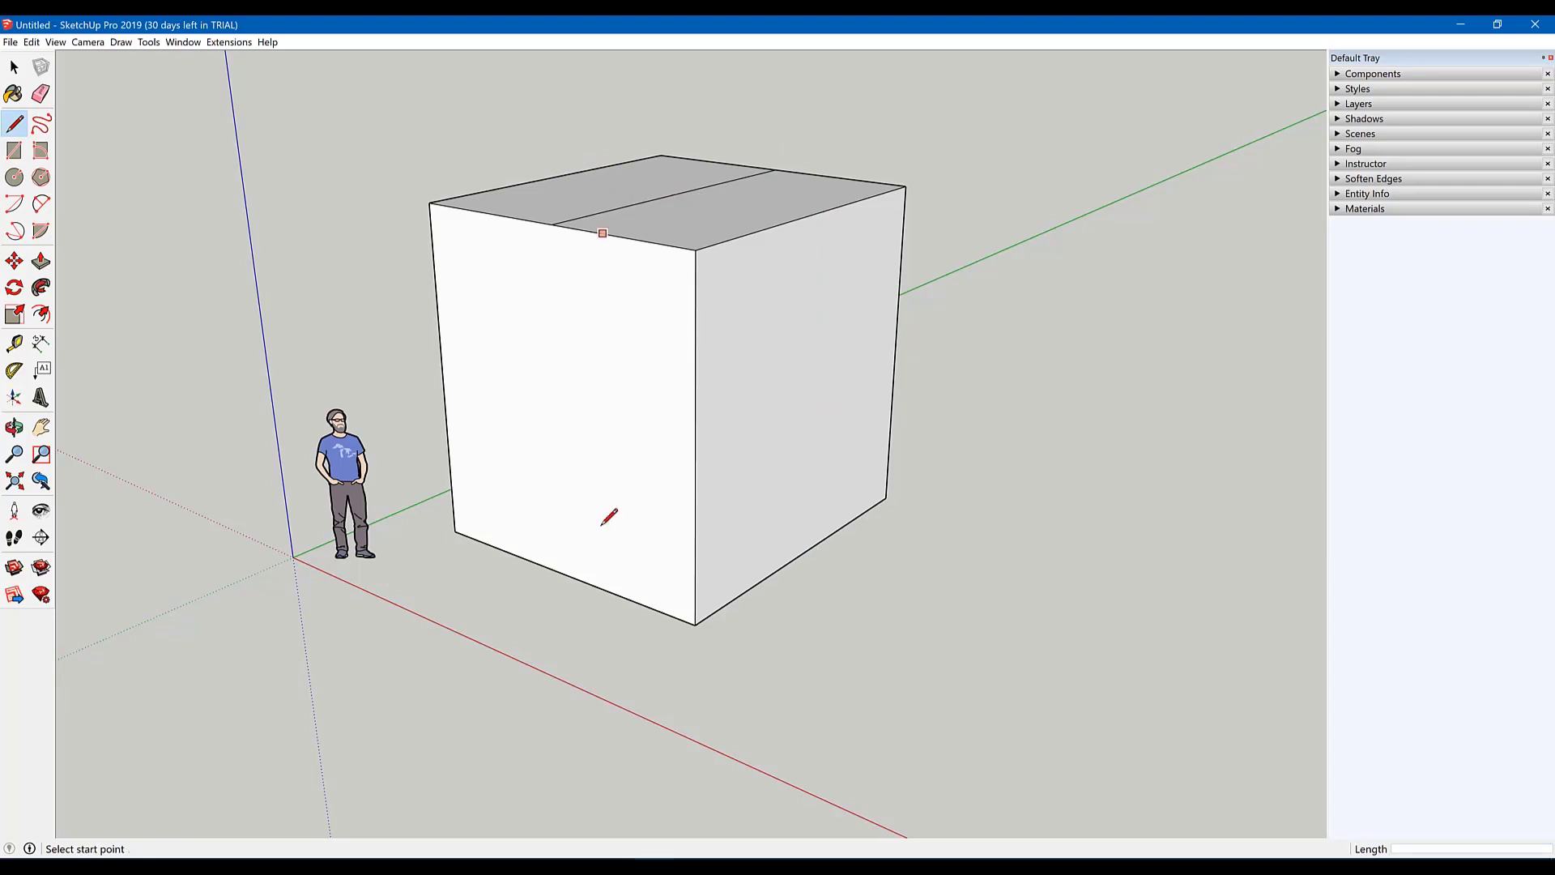
pyautogui.scroll(-3, 620, 673)
pyautogui.moveTo(617, 665); pyautogui.dragTo(614, 287, button='middle')
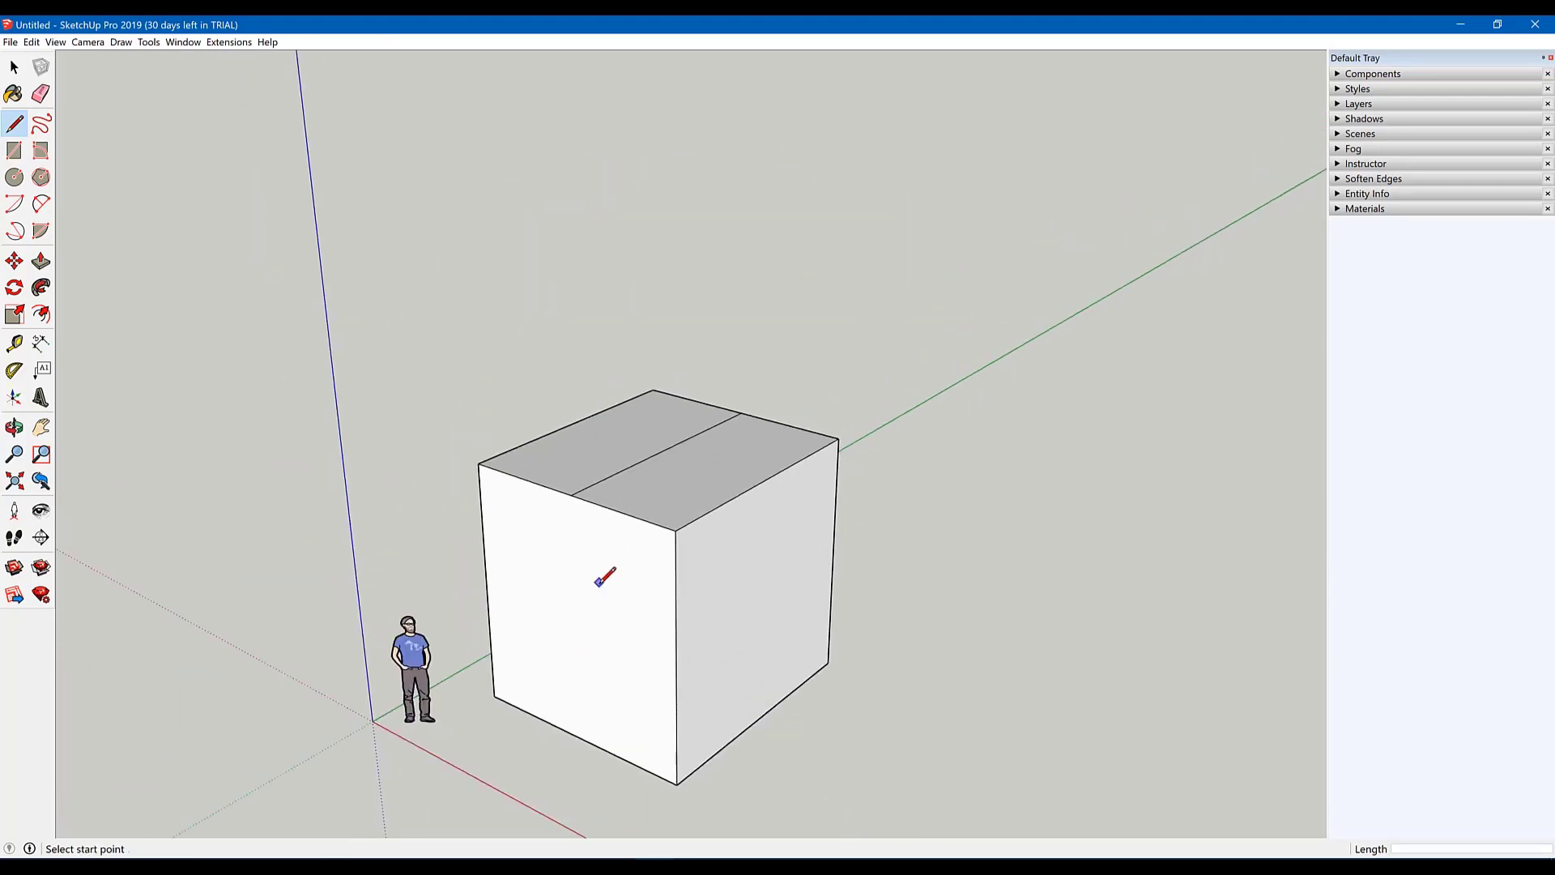
pyautogui.scroll(3, 607, 572)
pyautogui.scroll(-1, 617, 344)
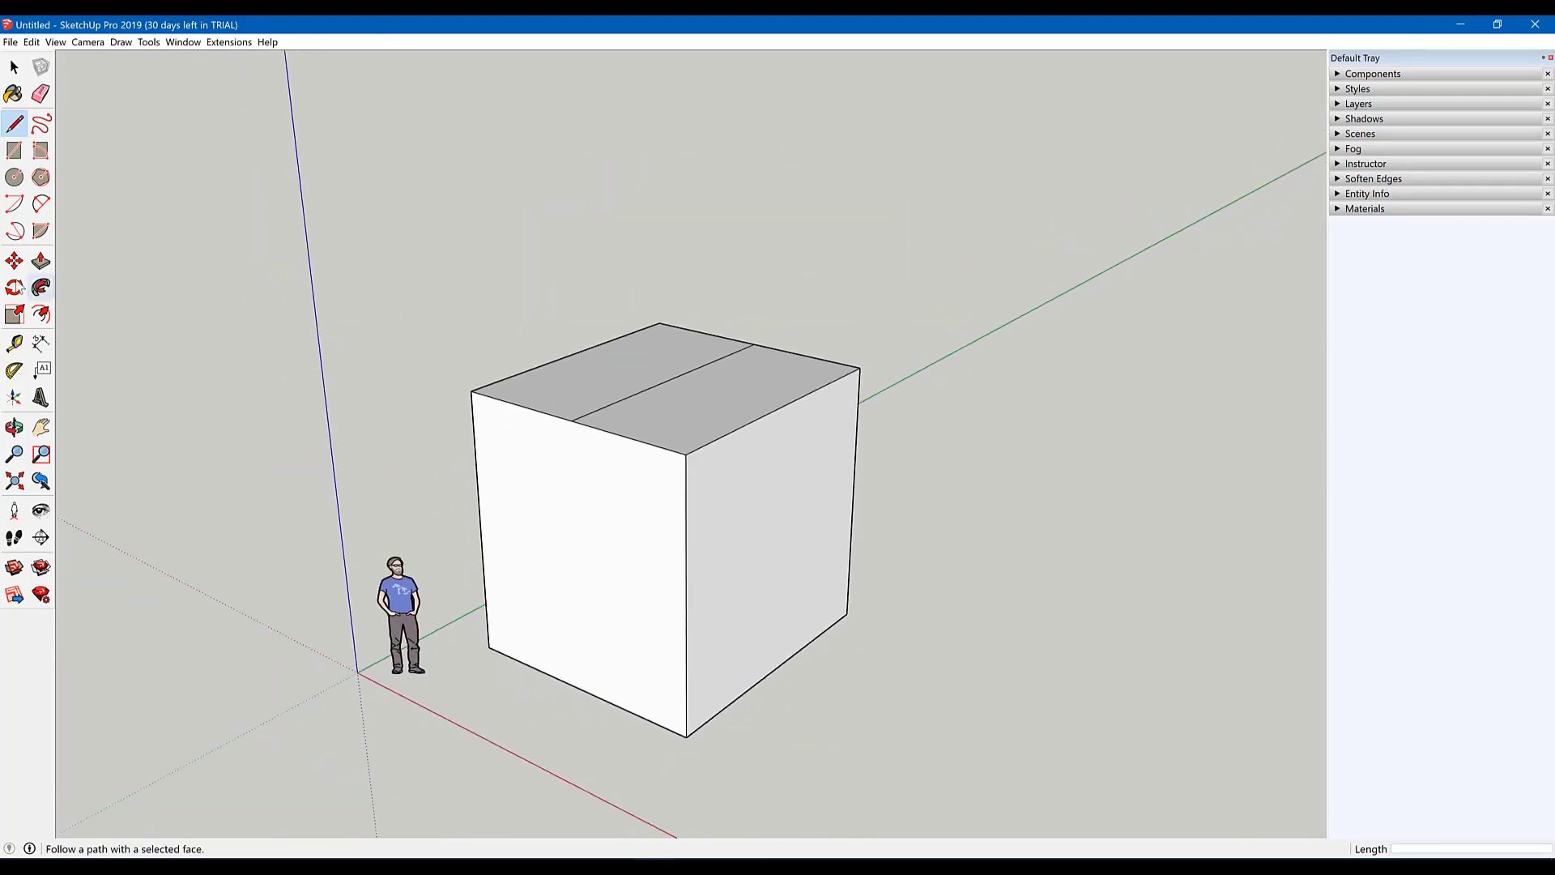
pyautogui.click(15, 262)
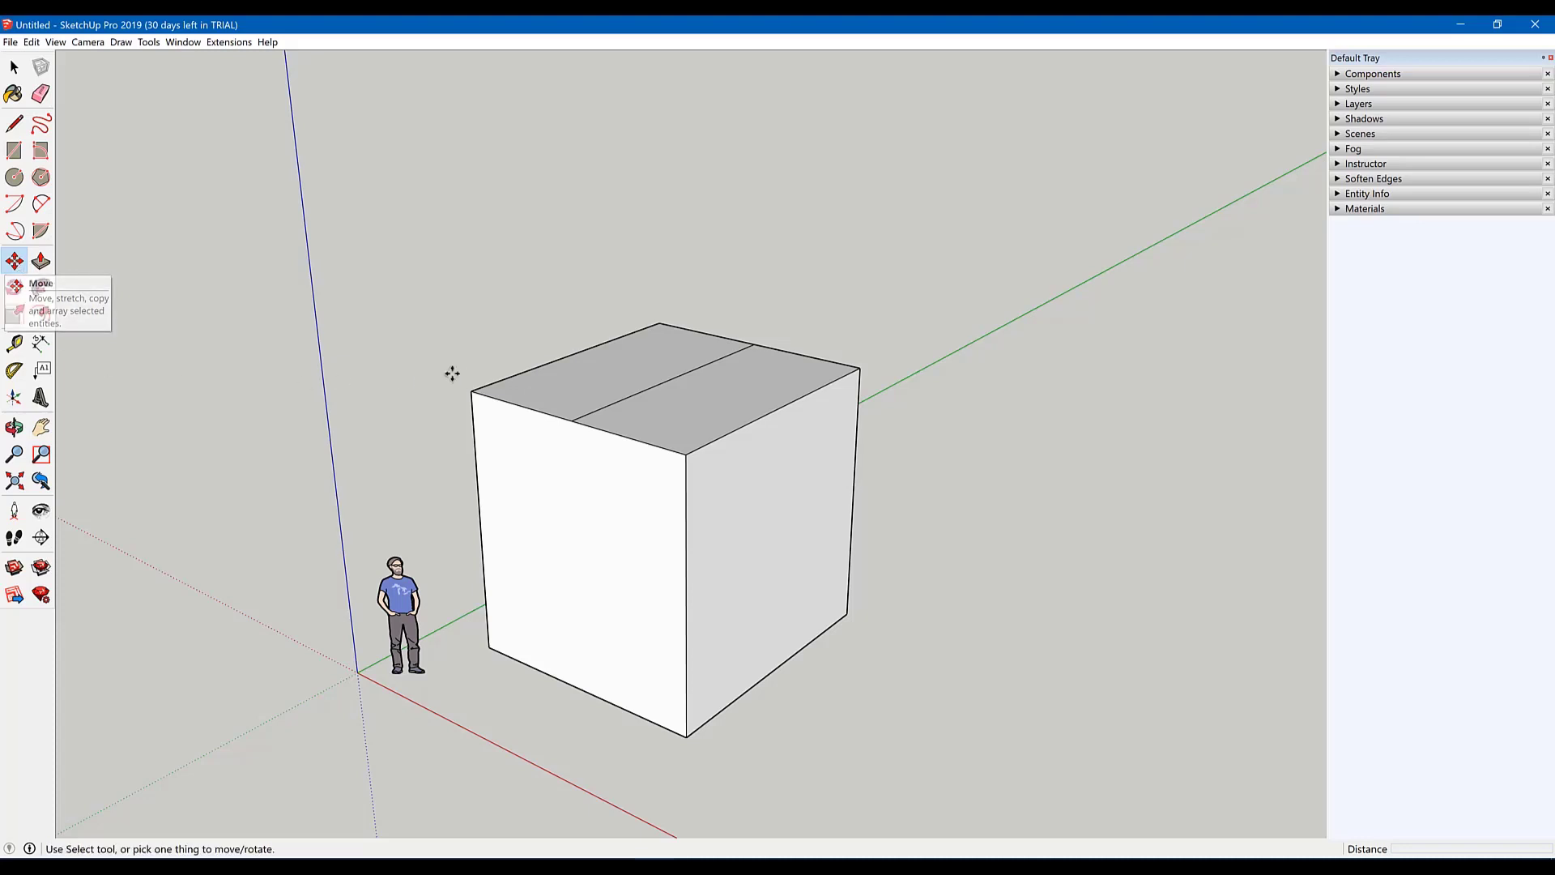
# Step: Raise the top centre line straight up along the blue axis to form the gable ridge
pyautogui.click(670, 378)
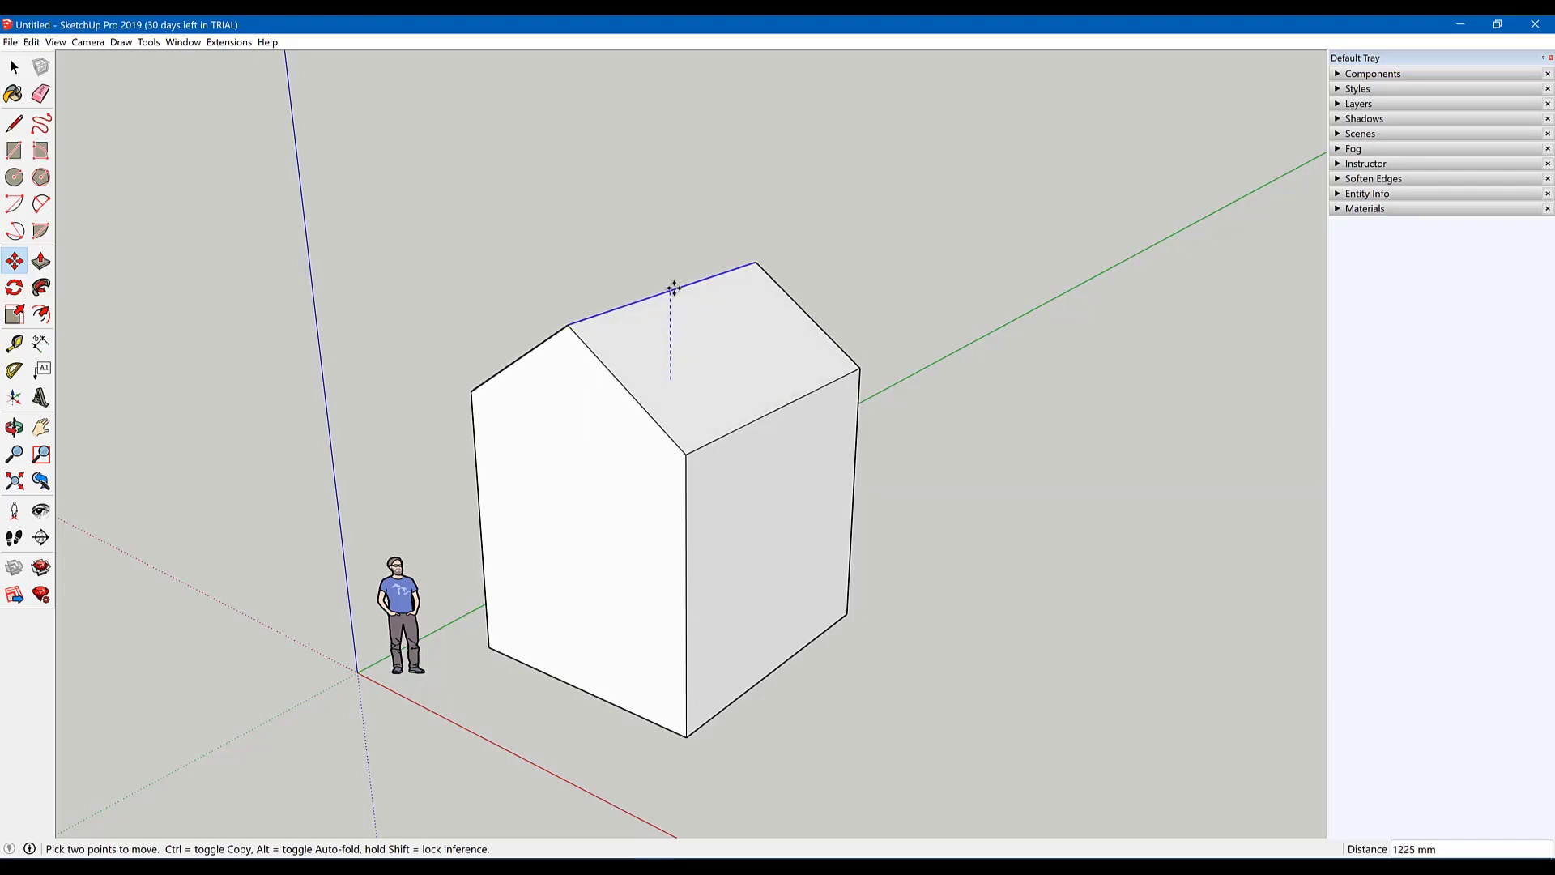
pyautogui.click(672, 243)
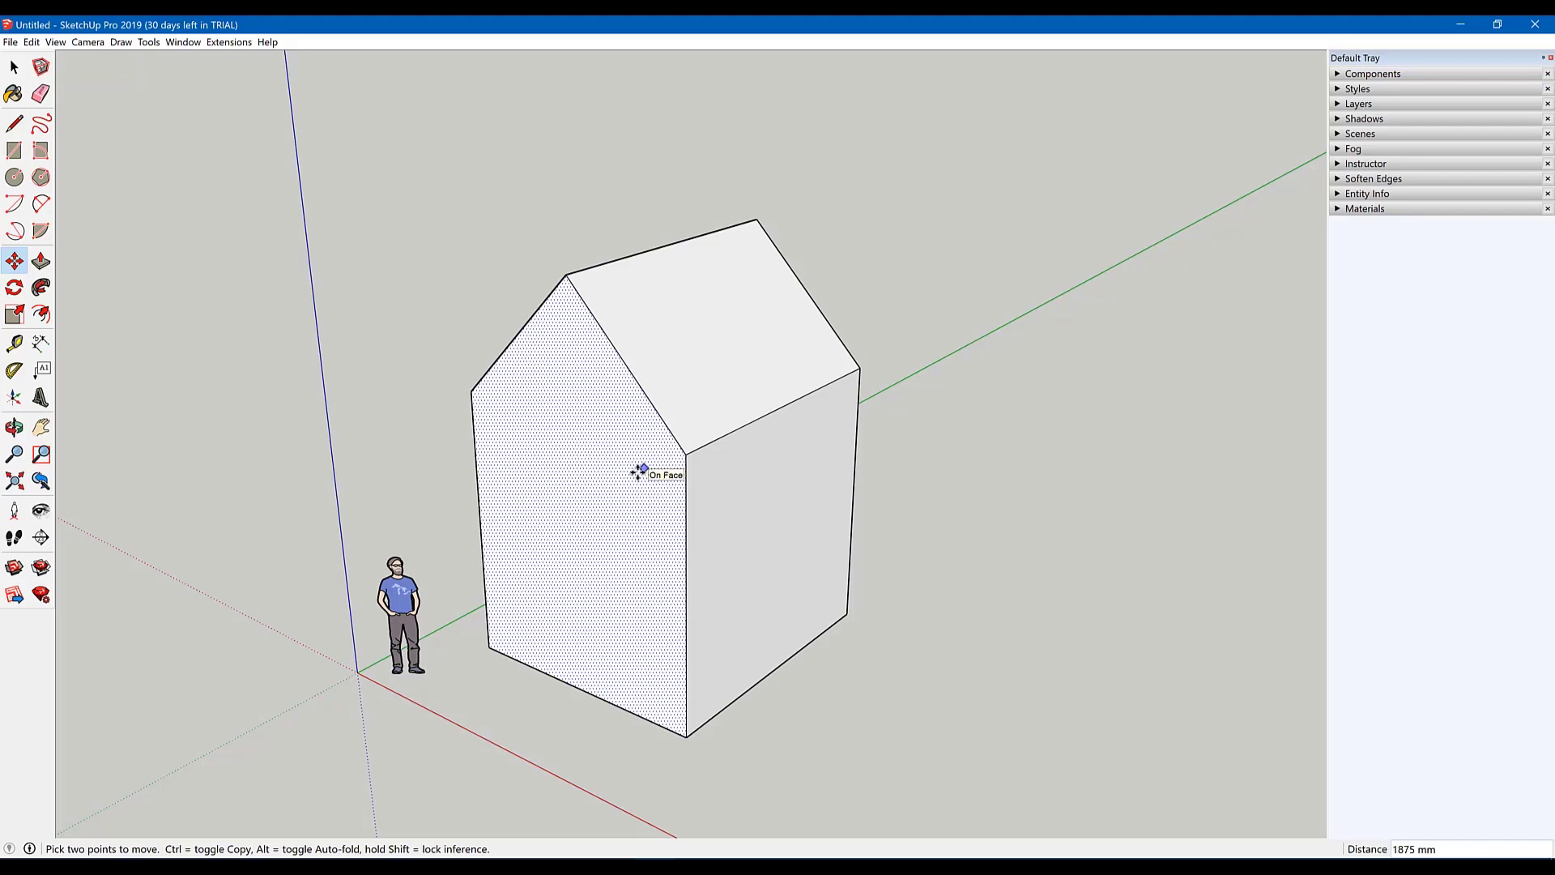
pyautogui.moveTo(629, 514)
pyautogui.mouseDown(button='middle')
pyautogui.moveTo(790, 415)
pyautogui.moveTo(902, 319)
pyautogui.moveTo(1038, 295)
pyautogui.moveTo(1011, 326)
pyautogui.moveTo(513, 309)
pyautogui.moveTo(611, 333)
pyautogui.moveTo(597, 337)
pyautogui.mouseUp(button='middle')
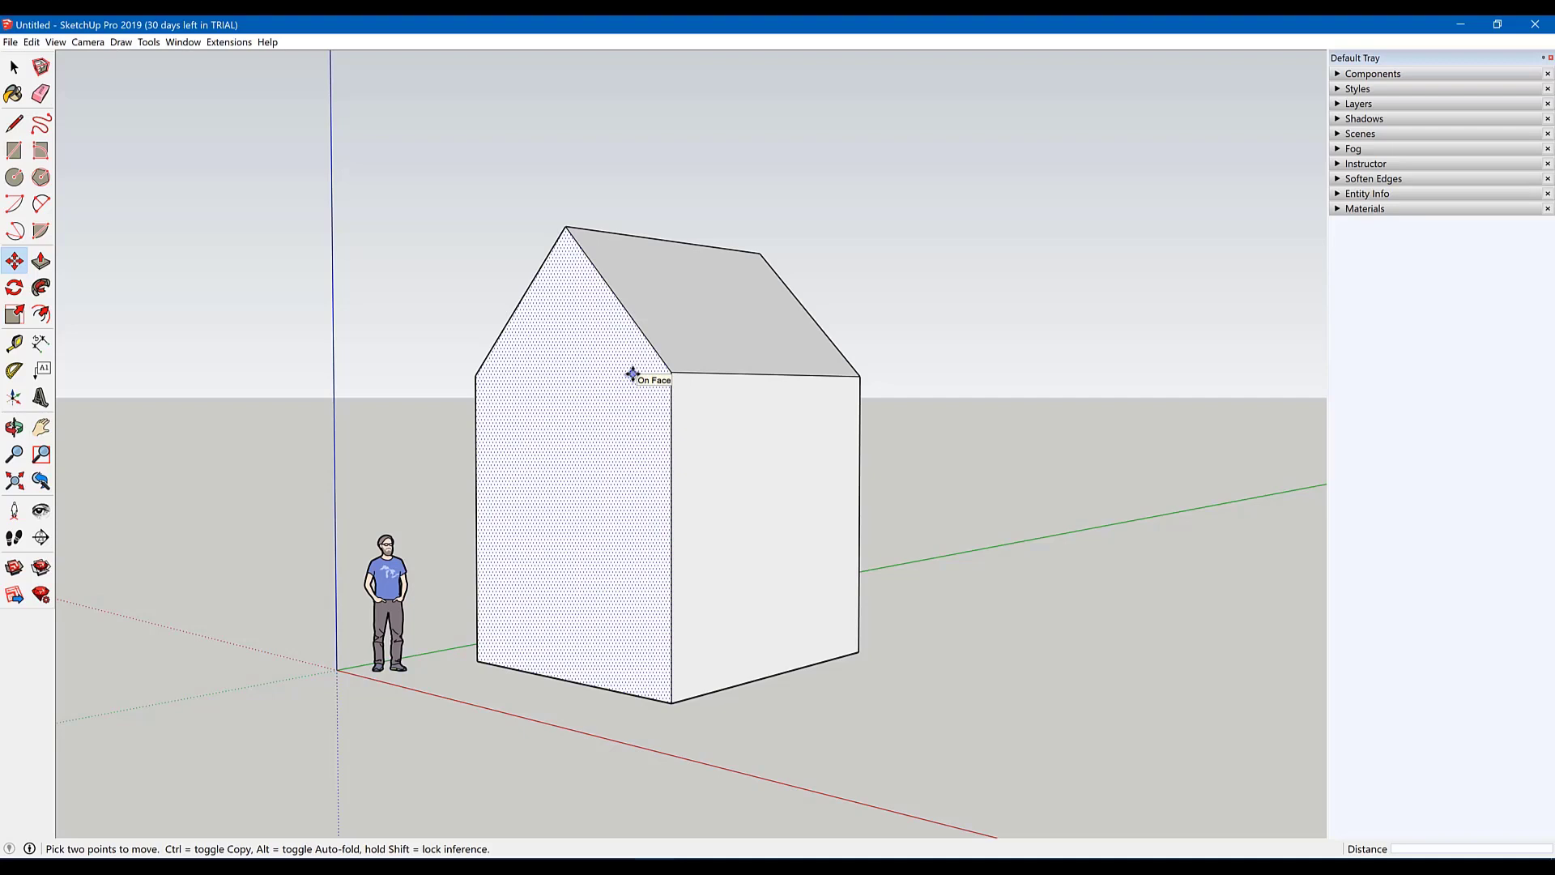
pyautogui.press('space')
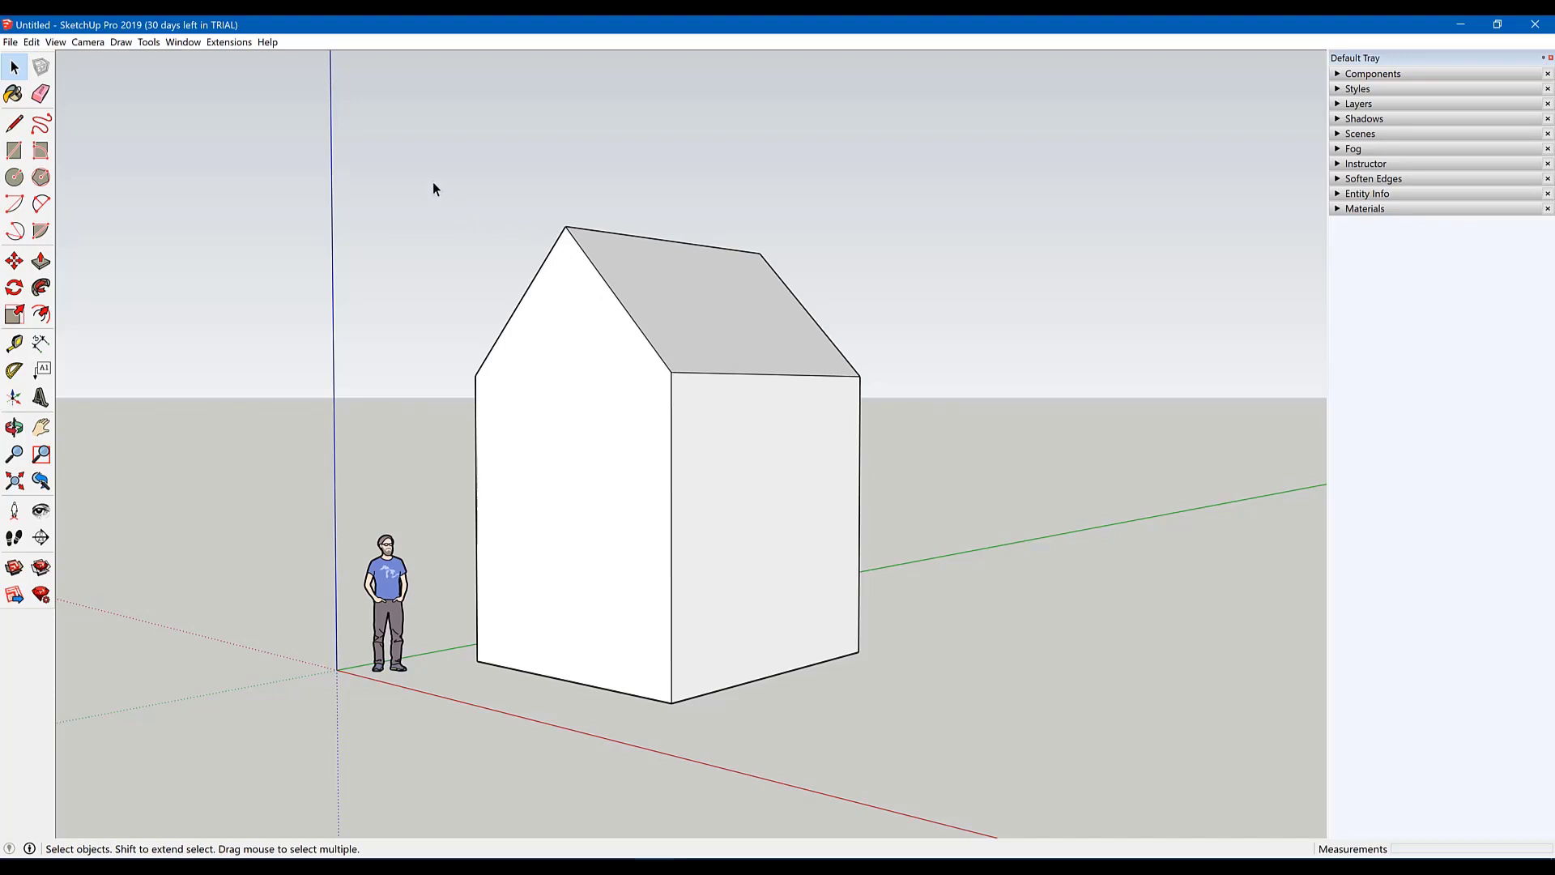
# Step: Compare window and crossing selections, ending with only the roof face selected
pyautogui.moveTo(401, 164)
pyautogui.mouseDown()
pyautogui.moveTo(932, 439)
pyautogui.moveTo(989, 393)
pyautogui.moveTo(941, 400)
pyautogui.moveTo(936, 426)
pyautogui.mouseUp()
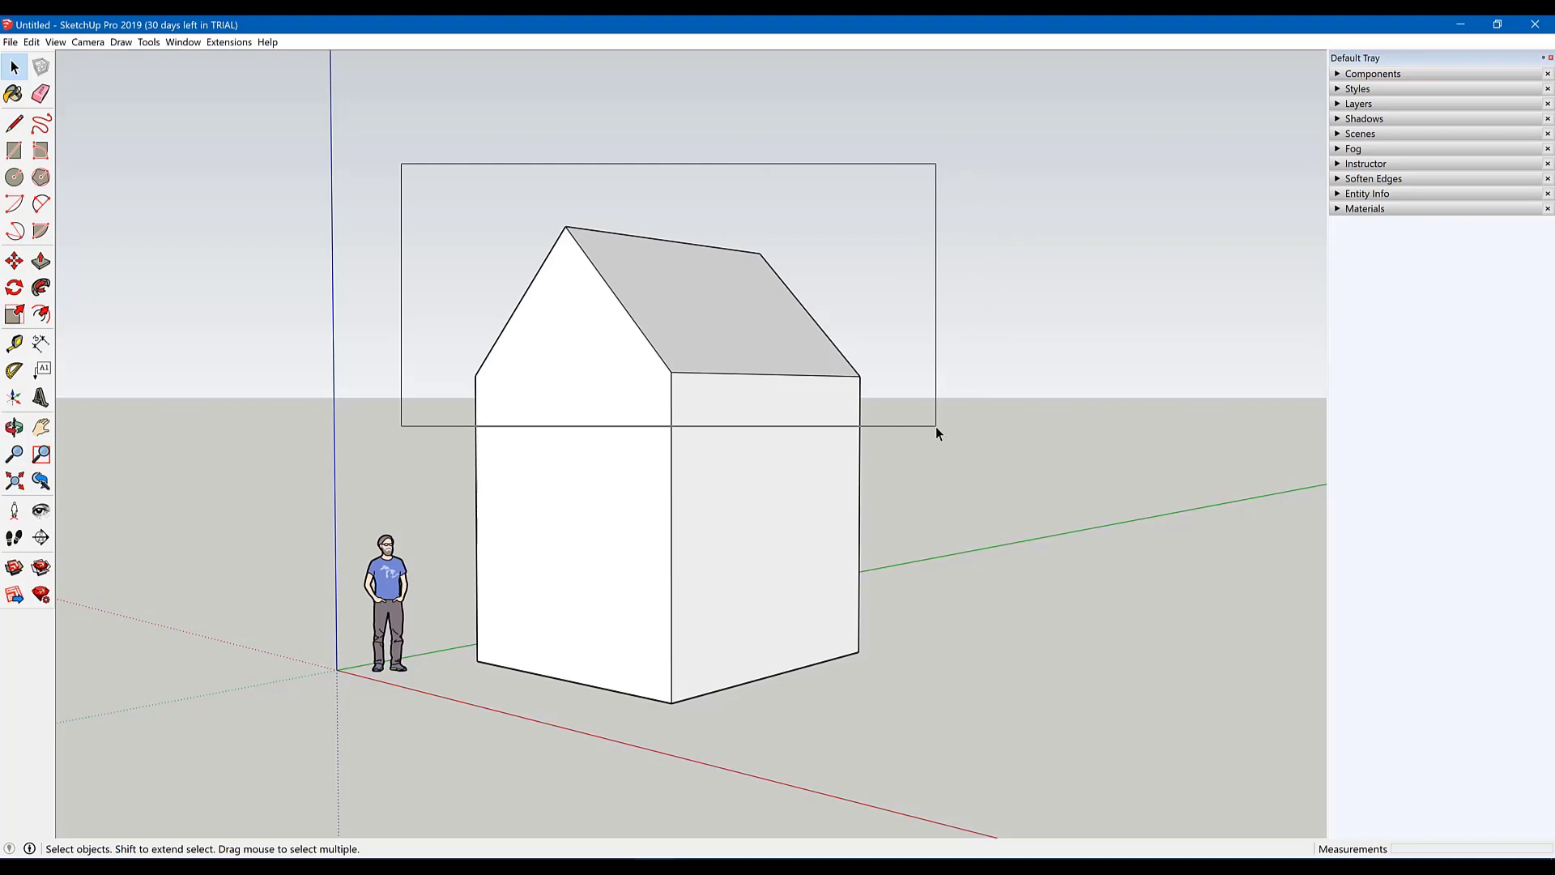
pyautogui.moveTo(936, 427); pyautogui.dragTo(938, 428)
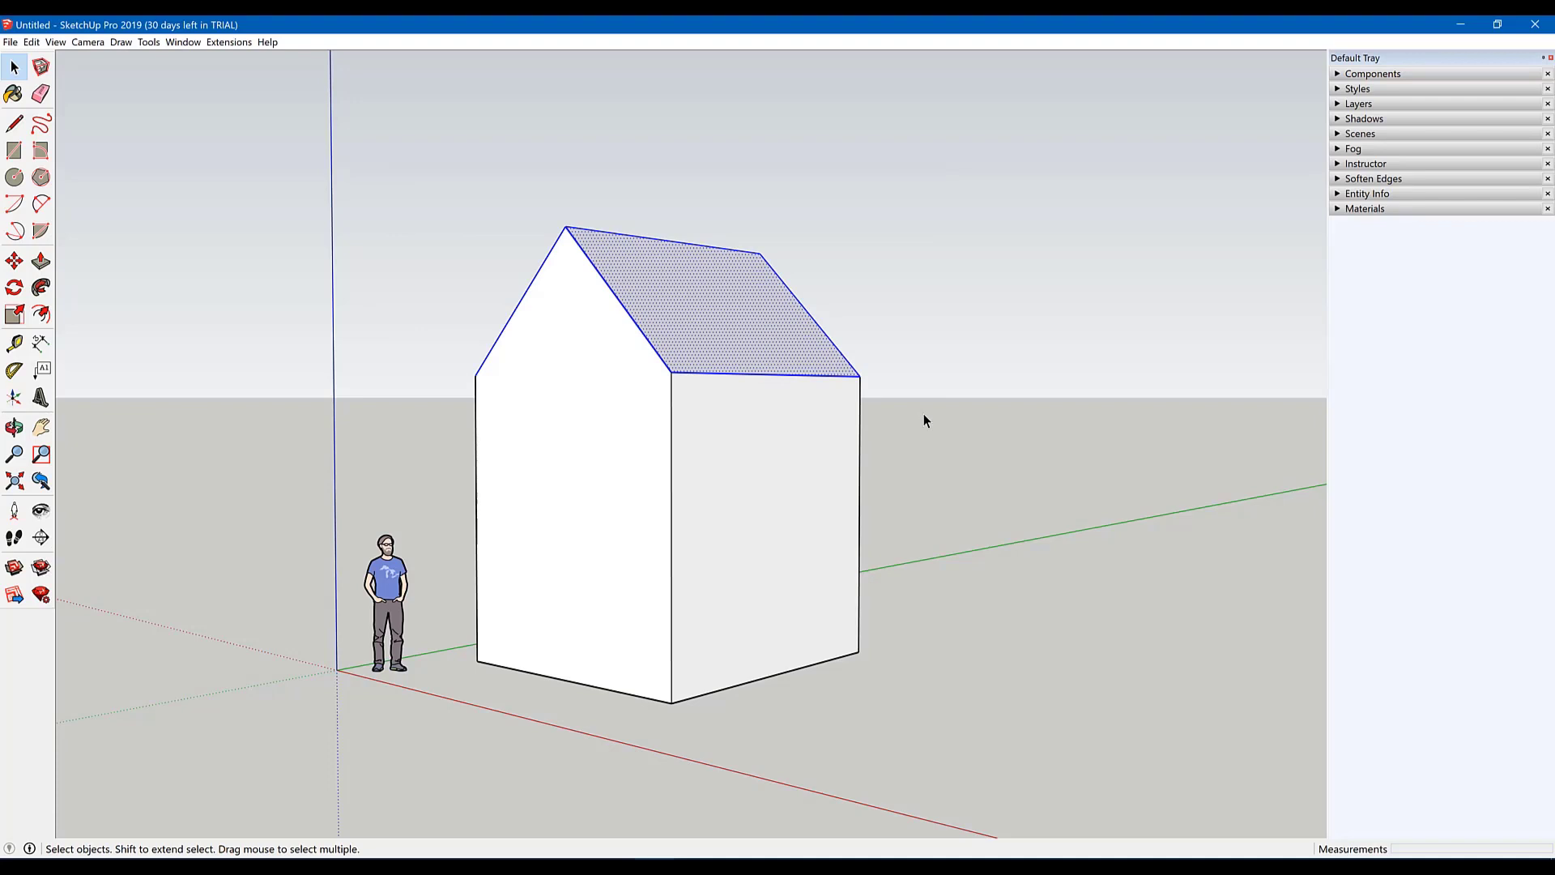
pyautogui.click(925, 420)
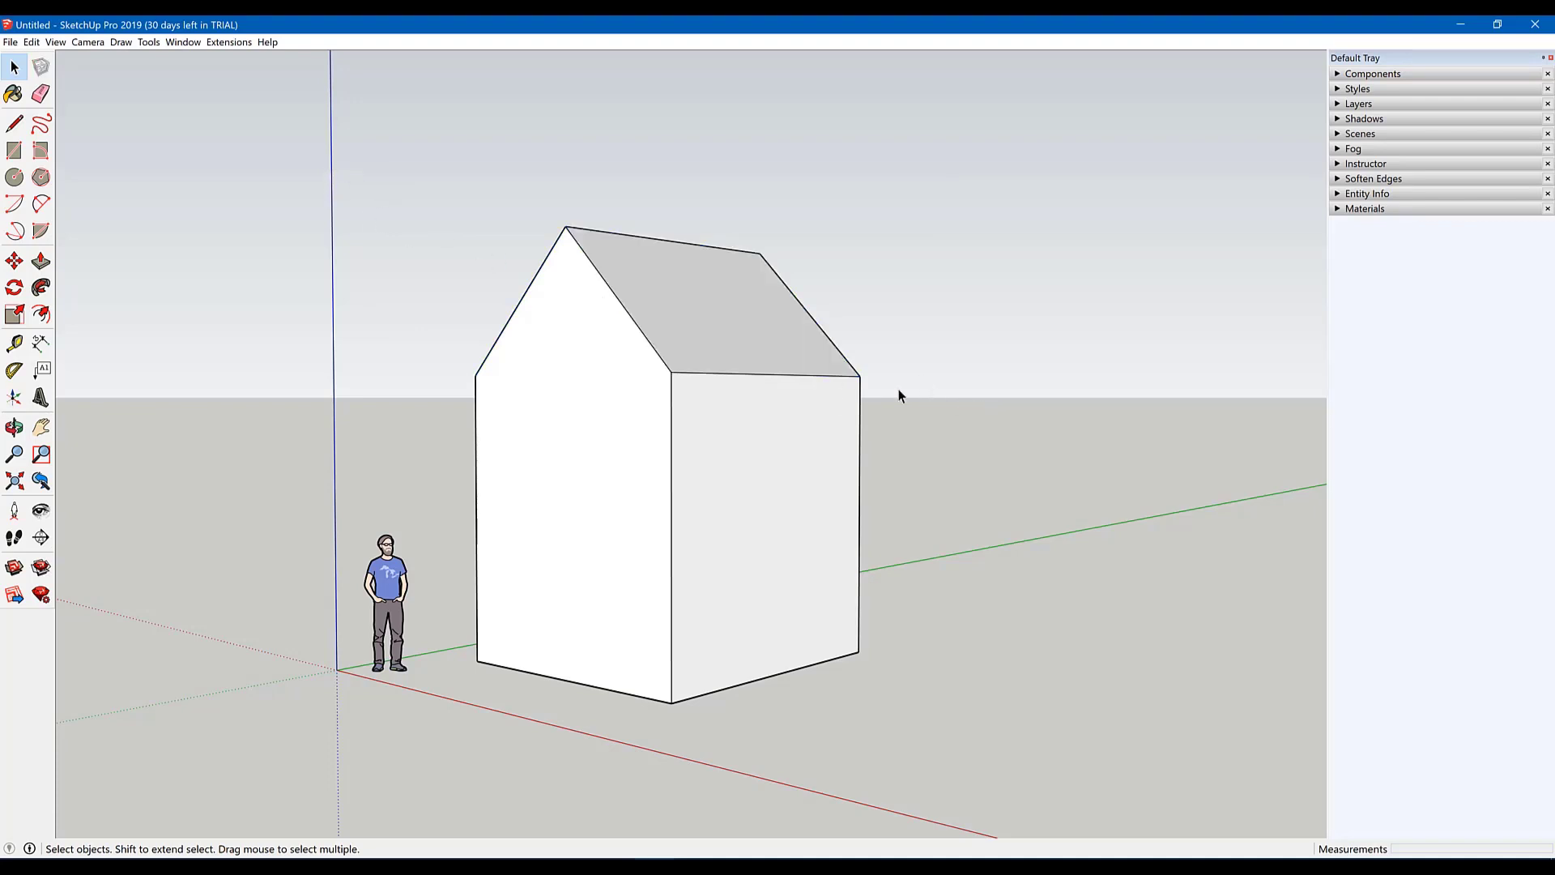
pyautogui.moveTo(1082, 405)
pyautogui.mouseDown()
pyautogui.moveTo(342, 233)
pyautogui.moveTo(260, 181)
pyautogui.moveTo(262, 160)
pyautogui.mouseUp()
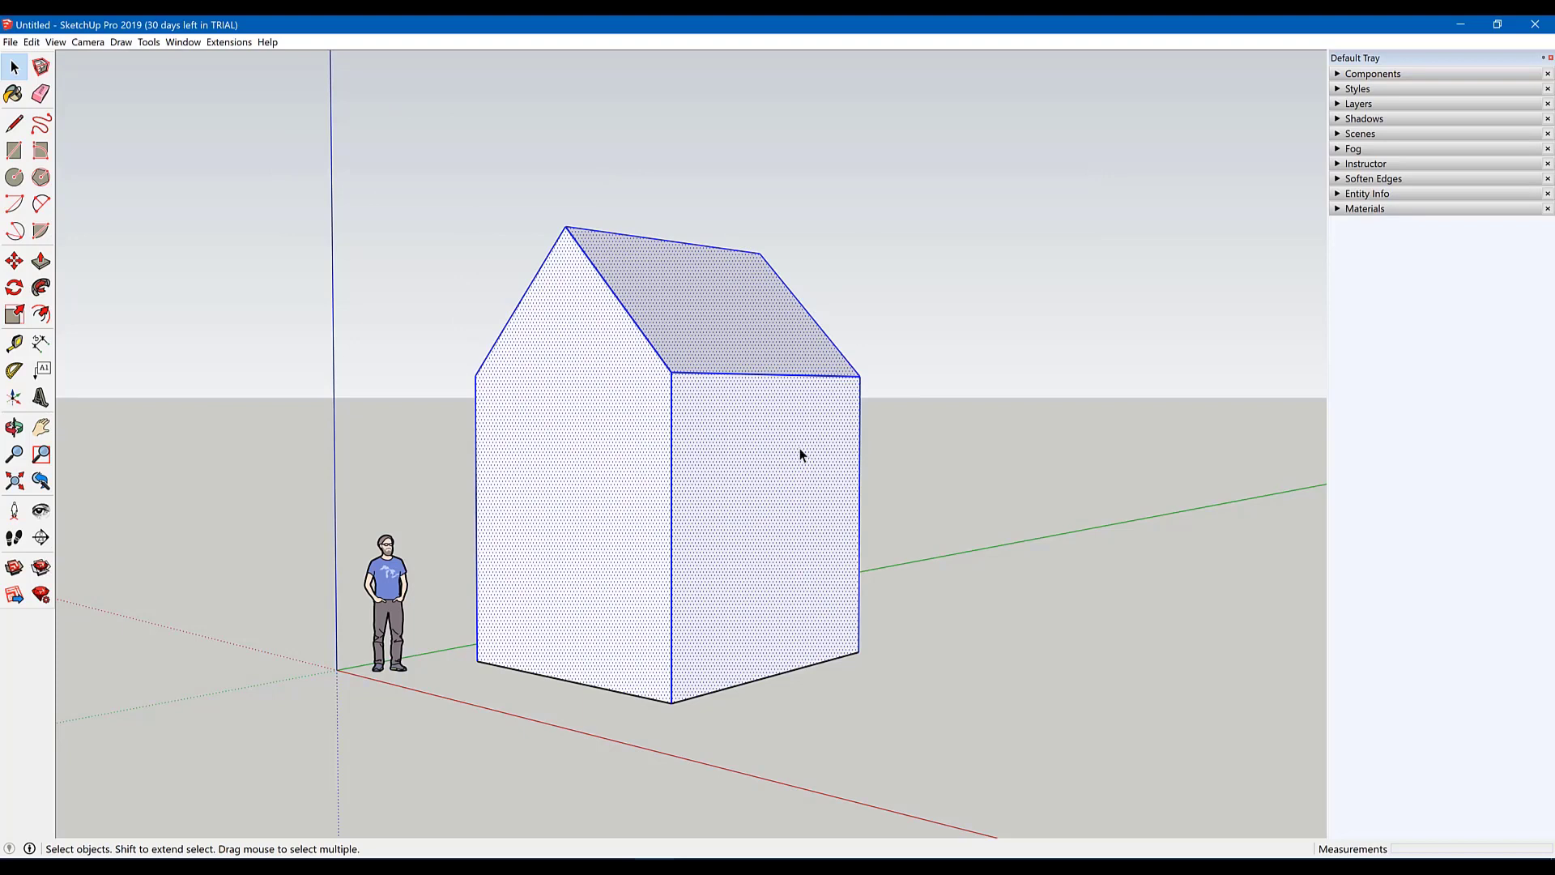
pyautogui.click(904, 402)
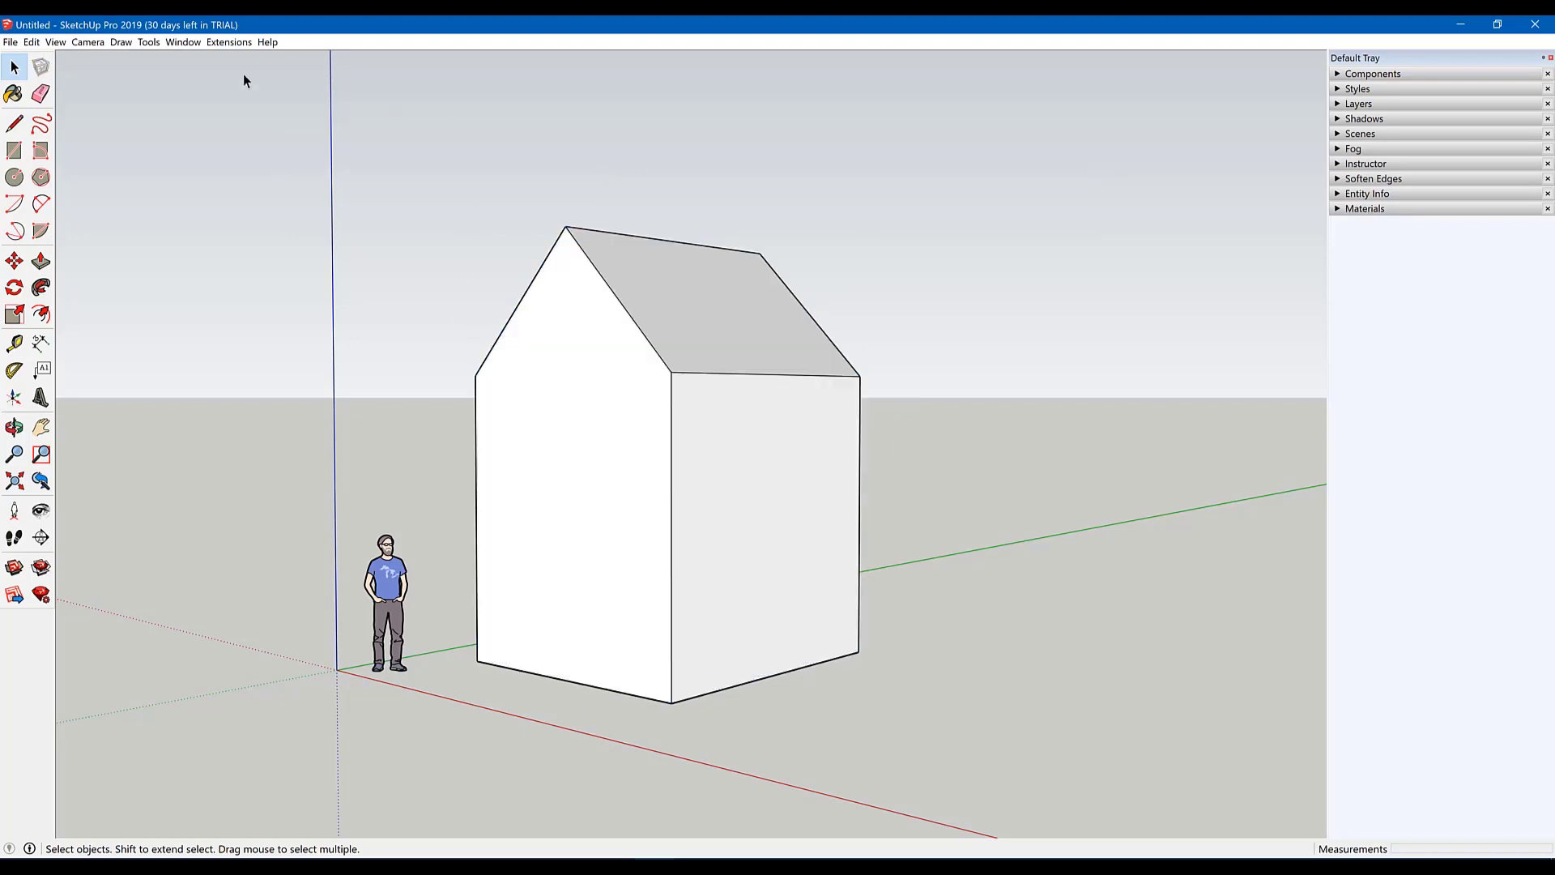
pyautogui.moveTo(377, 151); pyautogui.dragTo(968, 456)
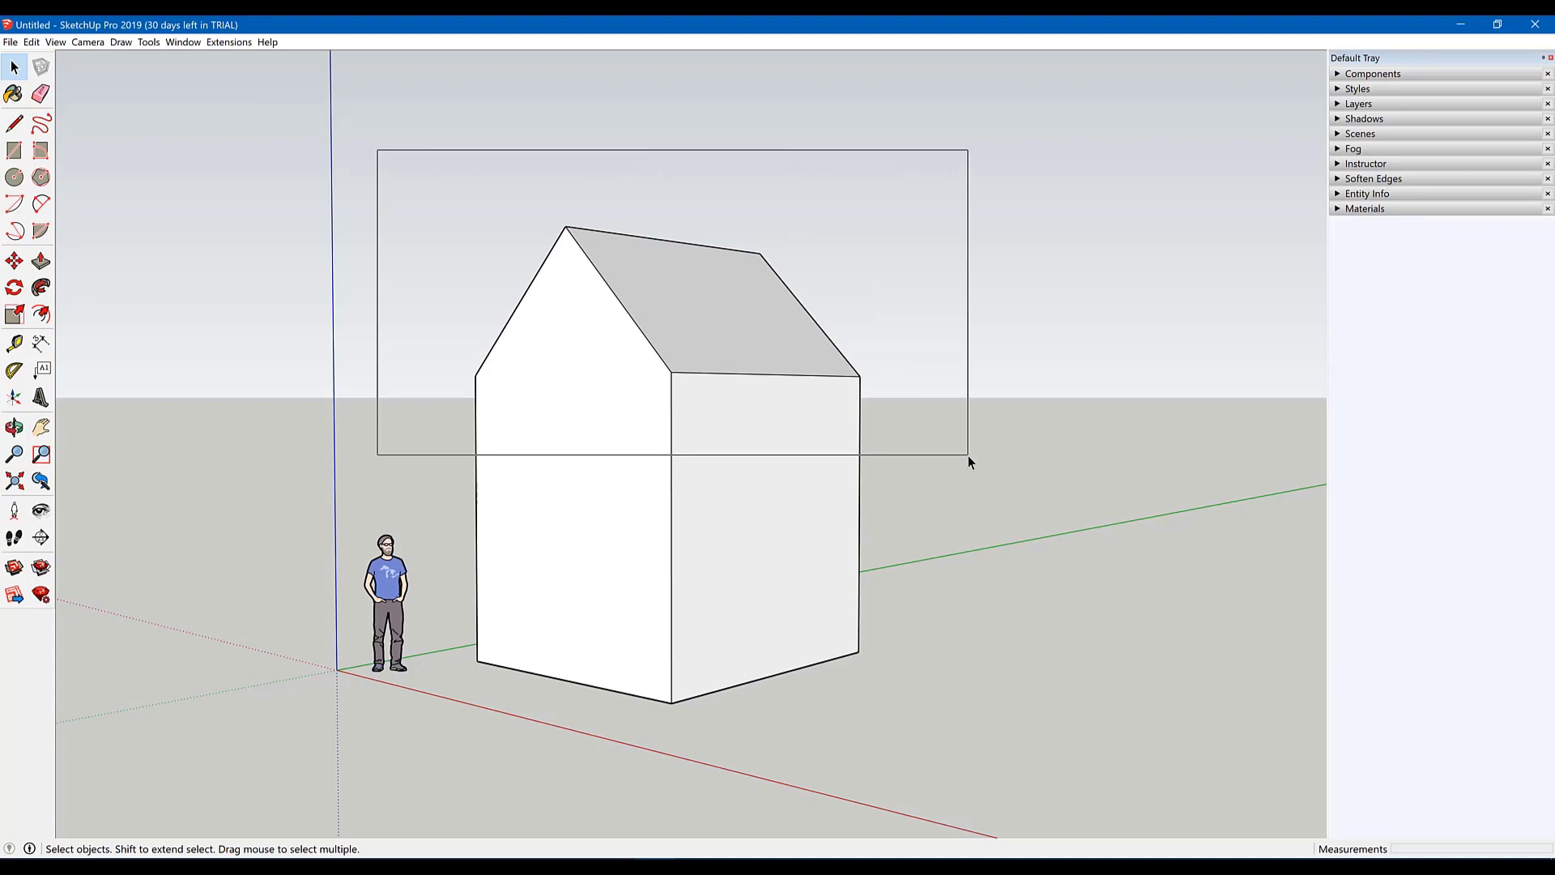
pyautogui.moveTo(968, 456); pyautogui.dragTo(969, 456)
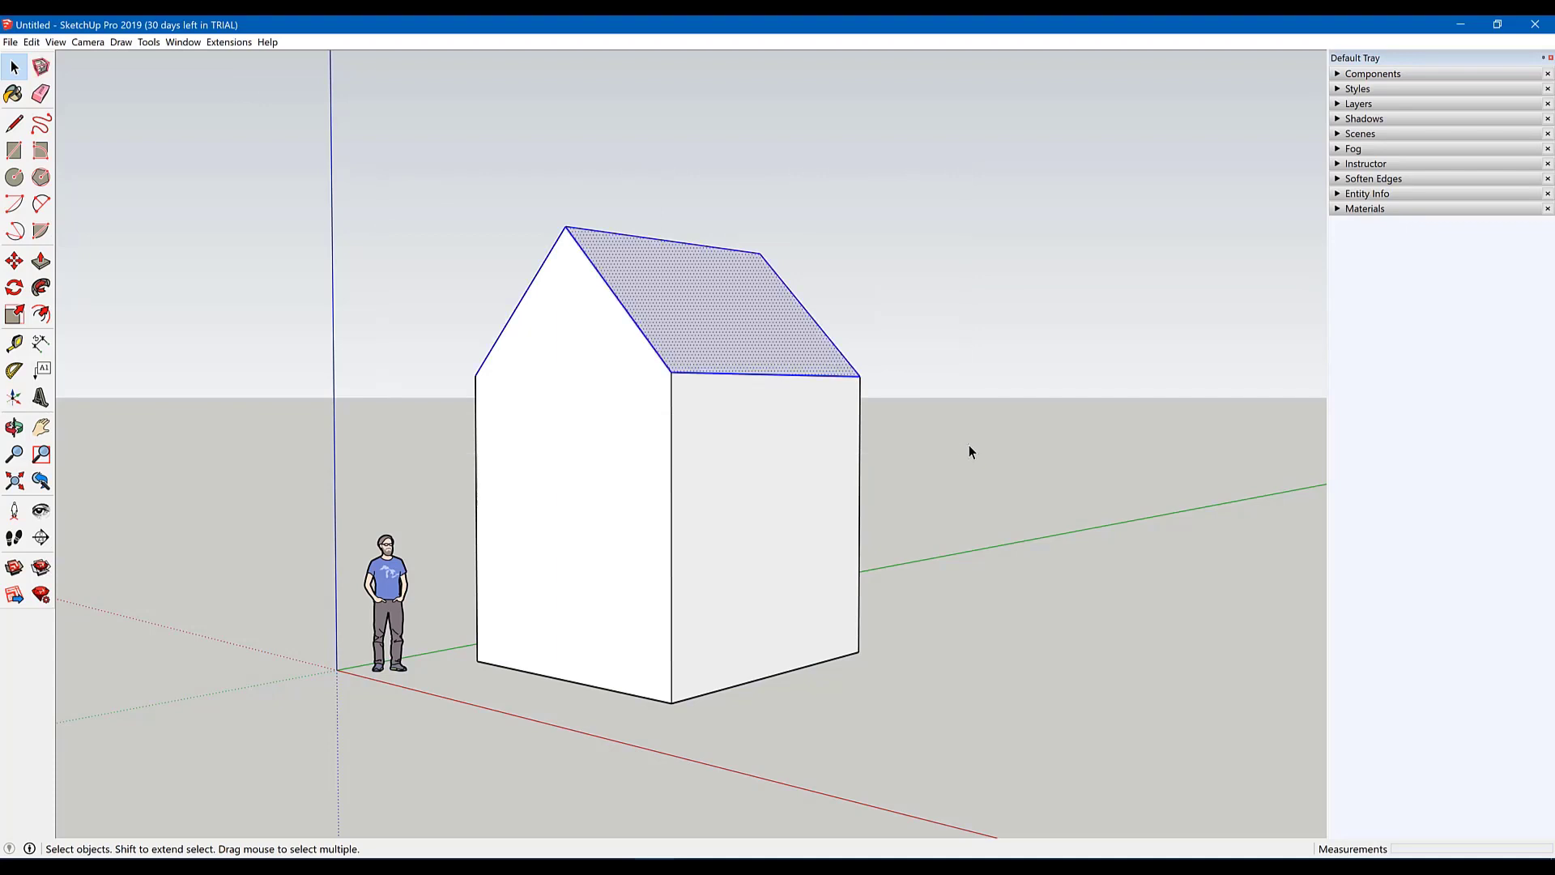
pyautogui.moveTo(965, 440)
pyautogui.mouseDown()
pyautogui.moveTo(369, 149)
pyautogui.moveTo(732, 375)
pyautogui.moveTo(953, 409)
pyautogui.mouseUp()
pyautogui.press('m')
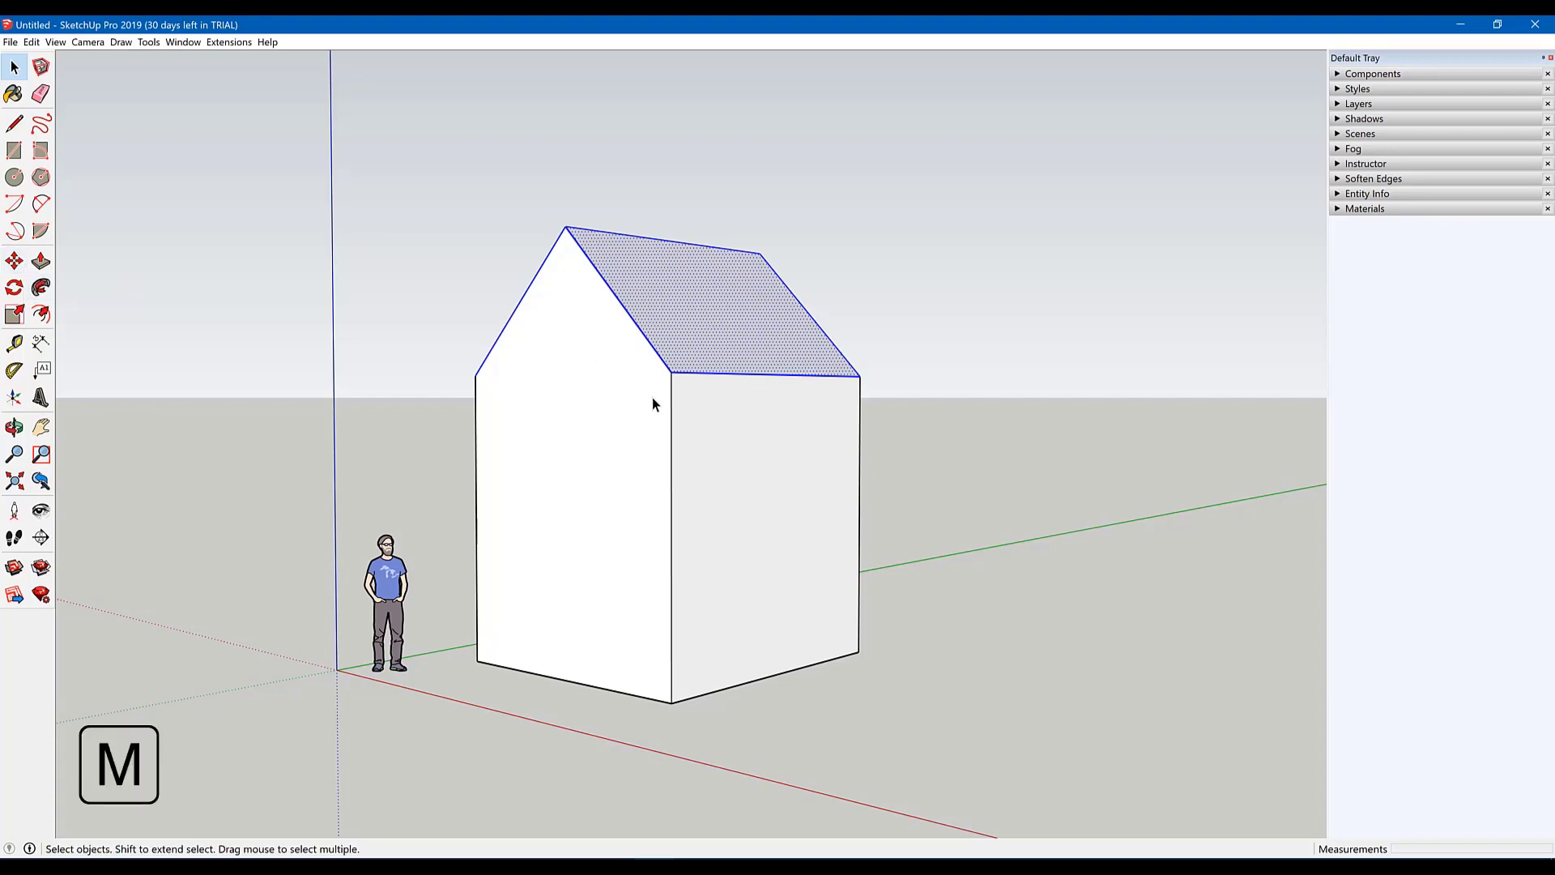
# Step: Move the roof down along the blue axis so the house walls become shorter
pyautogui.click(15, 259)
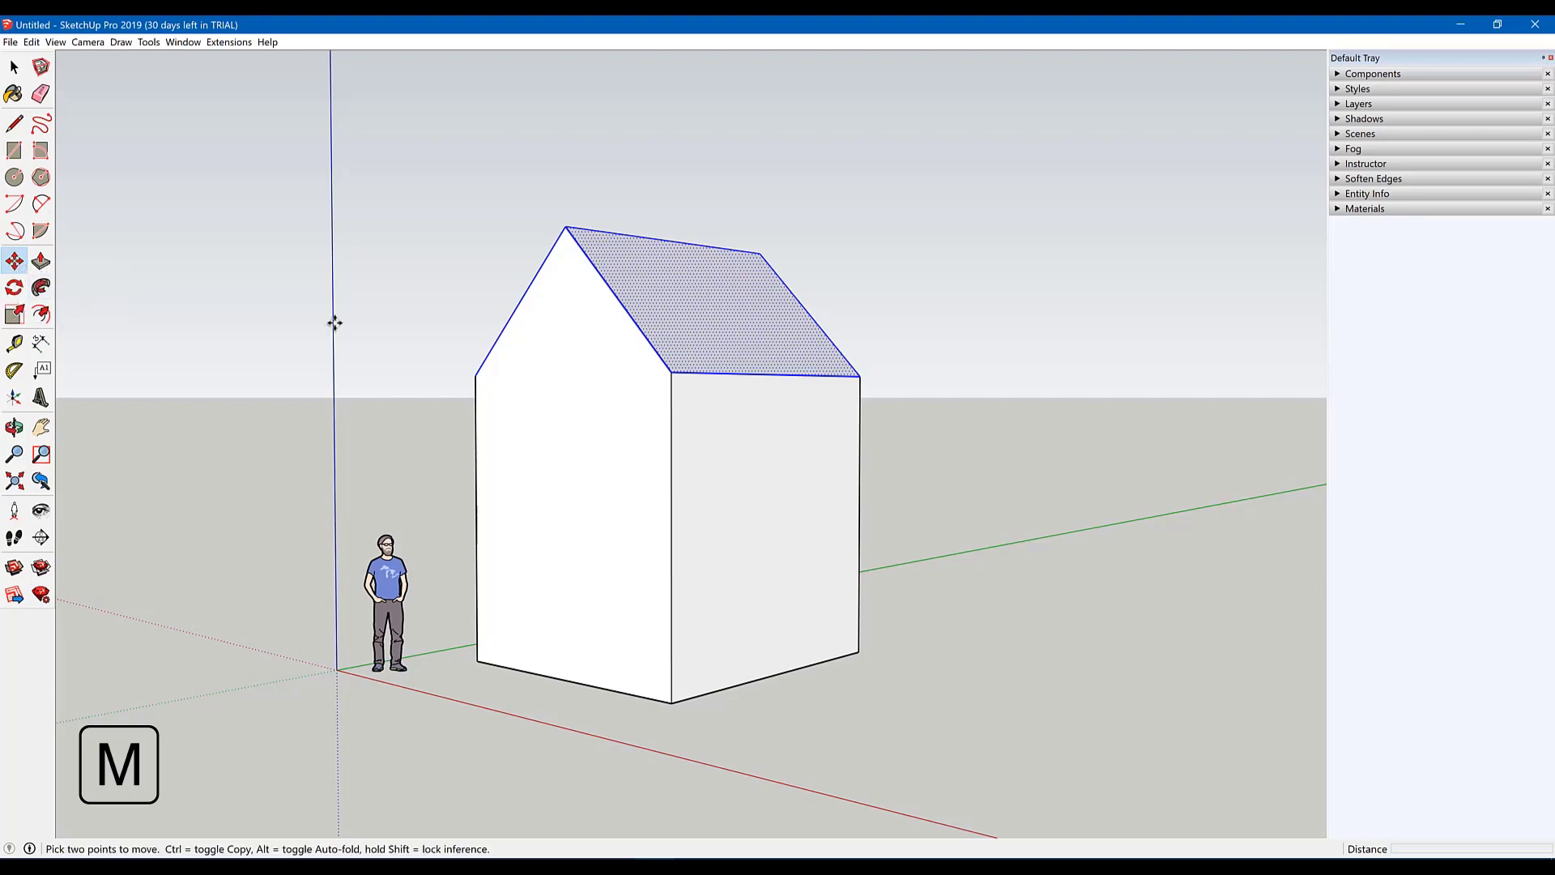
pyautogui.click(683, 287)
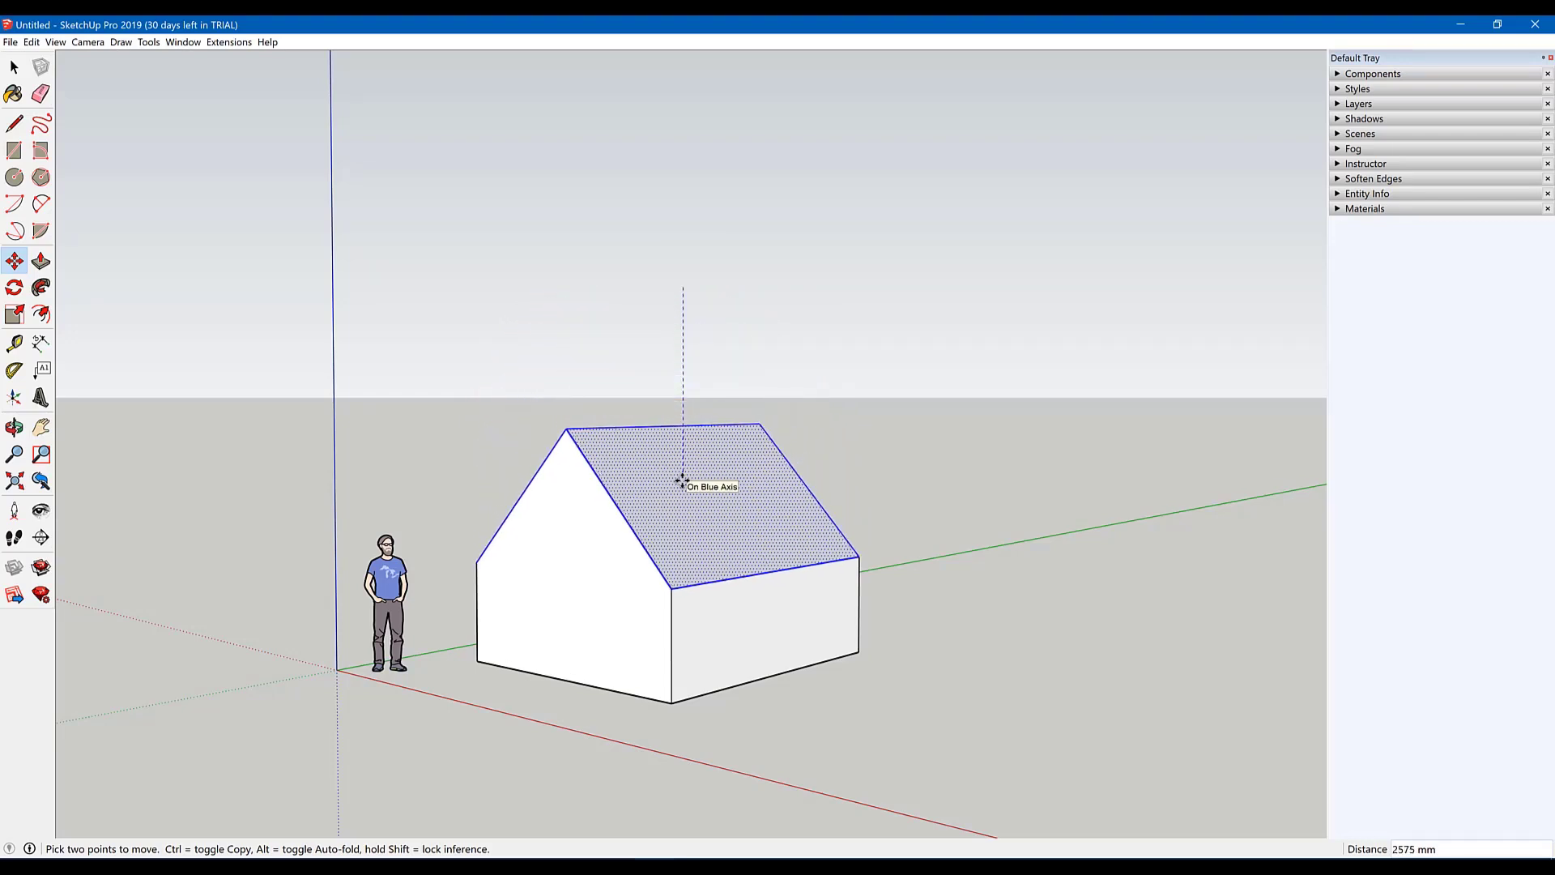
pyautogui.click(683, 480)
pyautogui.moveTo(413, 508)
pyautogui.mouseDown(button='middle')
pyautogui.moveTo(658, 474)
pyautogui.moveTo(548, 477)
pyautogui.mouseUp(button='middle')
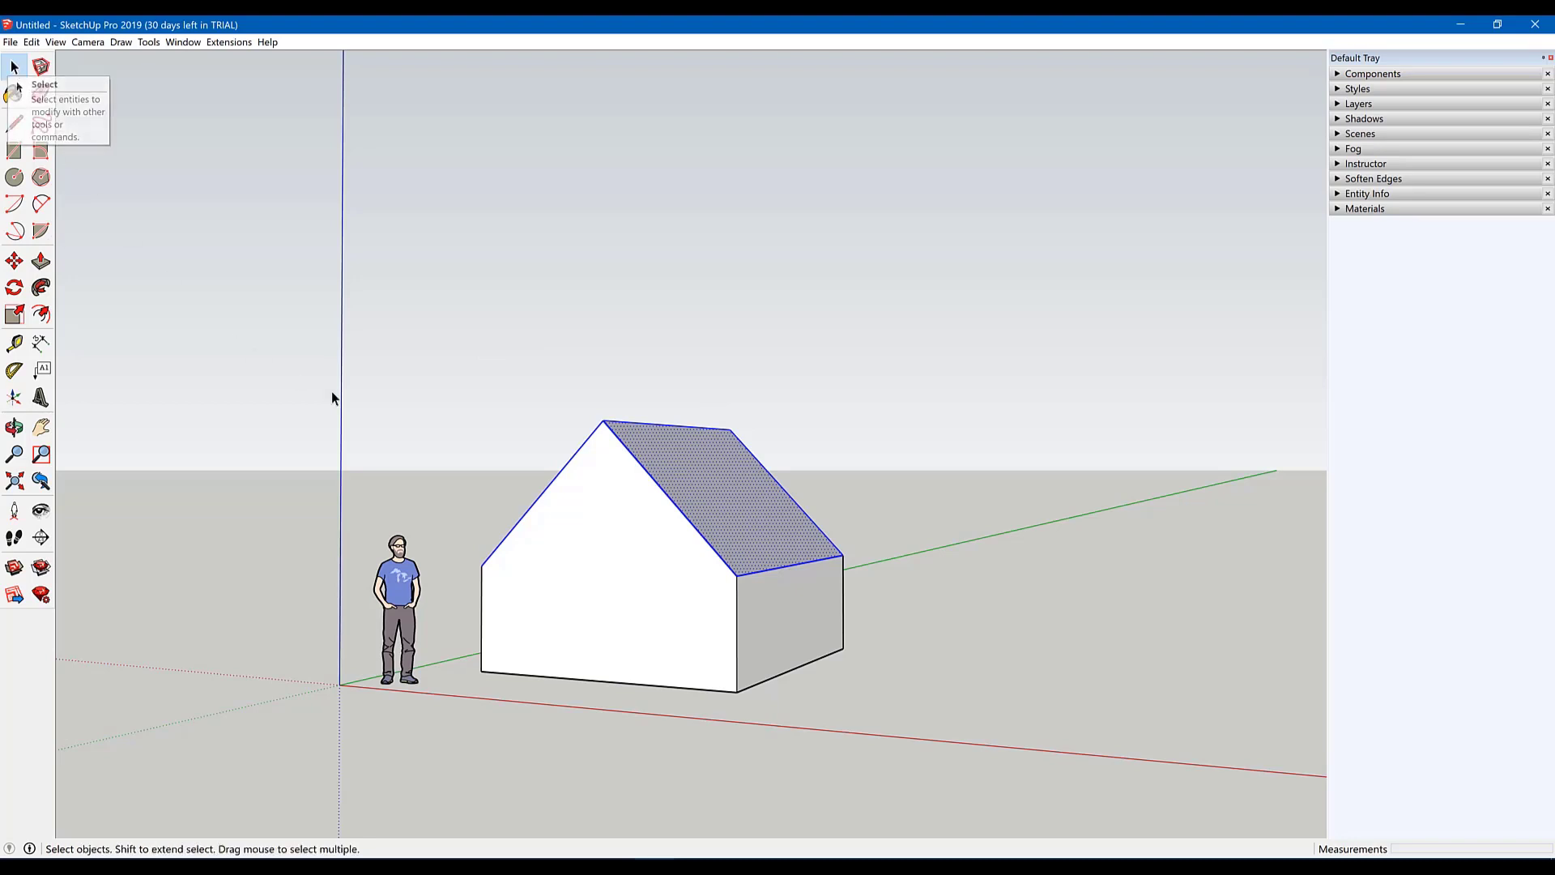
# Step: Window-select the whole house and put the Scale tool on it from an elevated view
pyautogui.moveTo(443, 347)
pyautogui.mouseDown()
pyautogui.moveTo(578, 537)
pyautogui.moveTo(930, 750)
pyautogui.mouseUp()
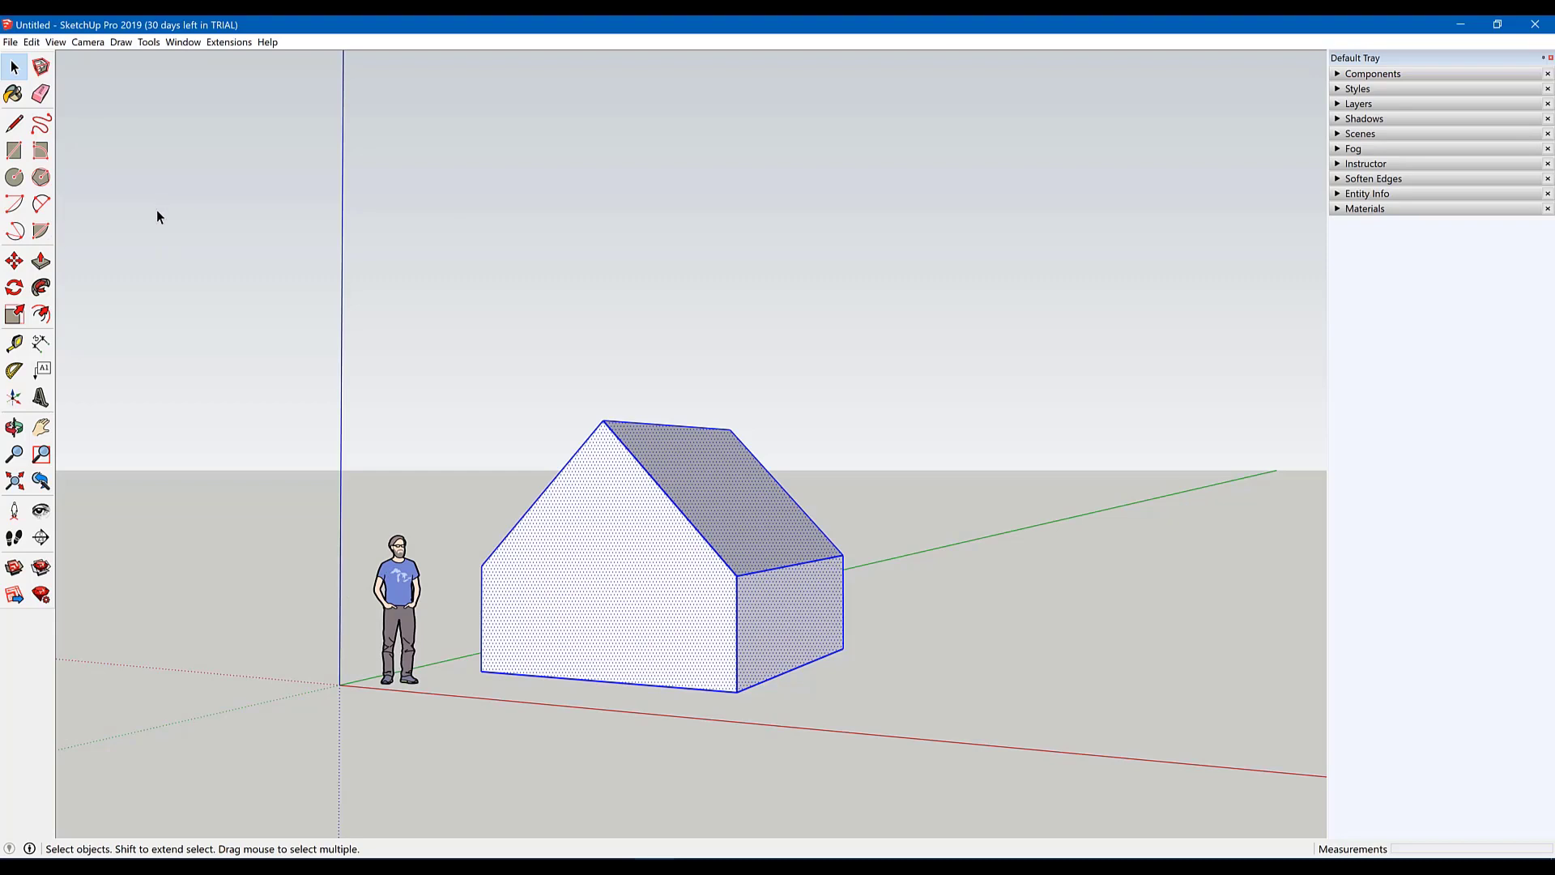
pyautogui.click(15, 314)
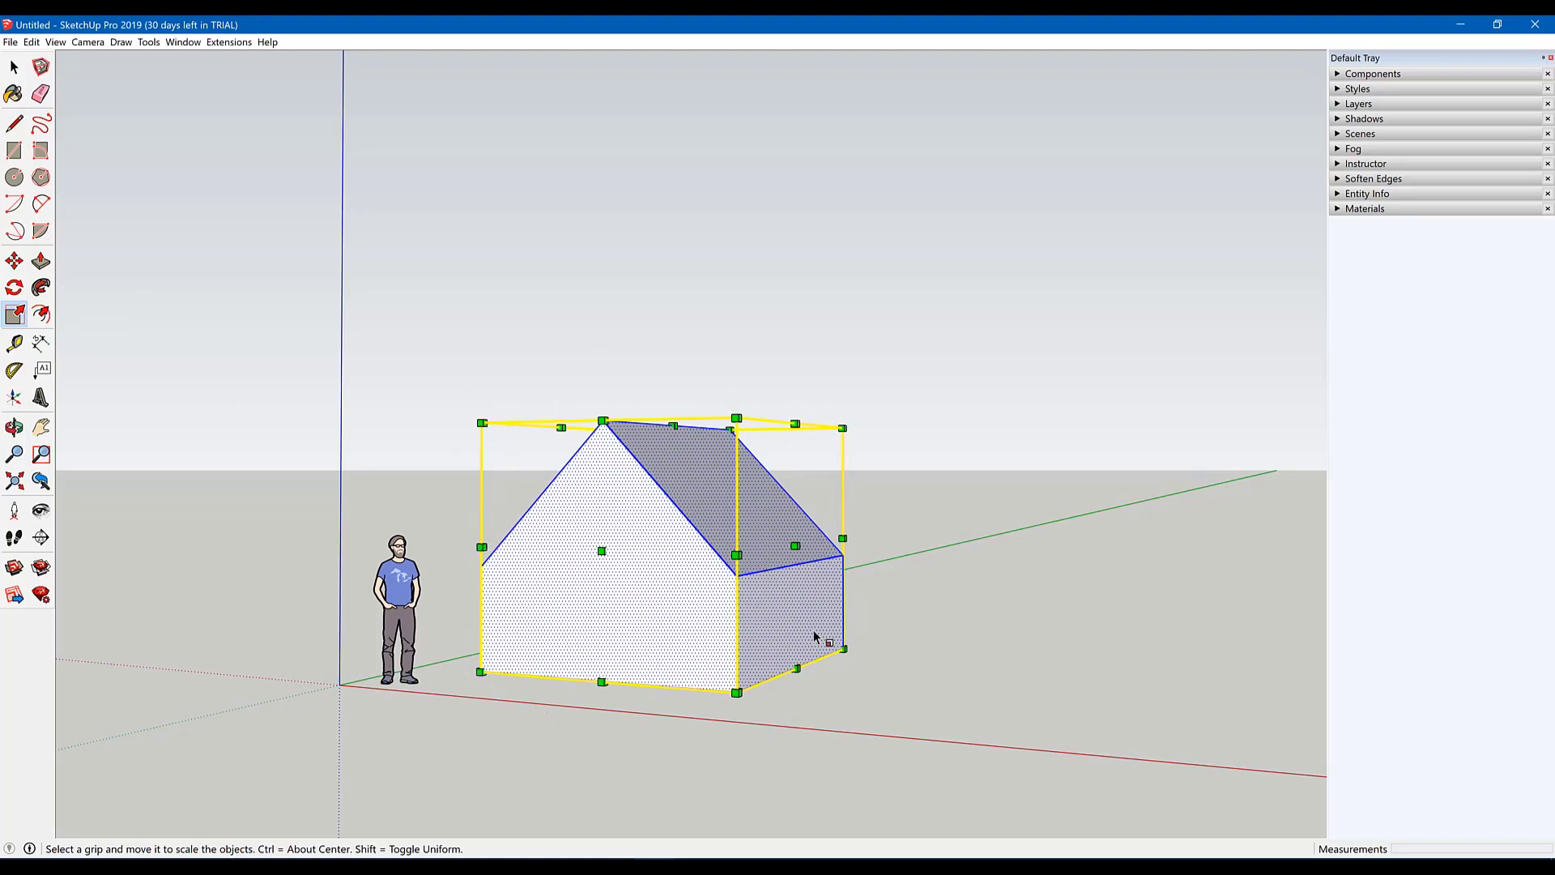
pyautogui.press('o')
pyautogui.moveTo(577, 486)
pyautogui.mouseDown()
pyautogui.moveTo(645, 611)
pyautogui.moveTo(948, 649)
pyautogui.moveTo(496, 711)
pyautogui.mouseUp()
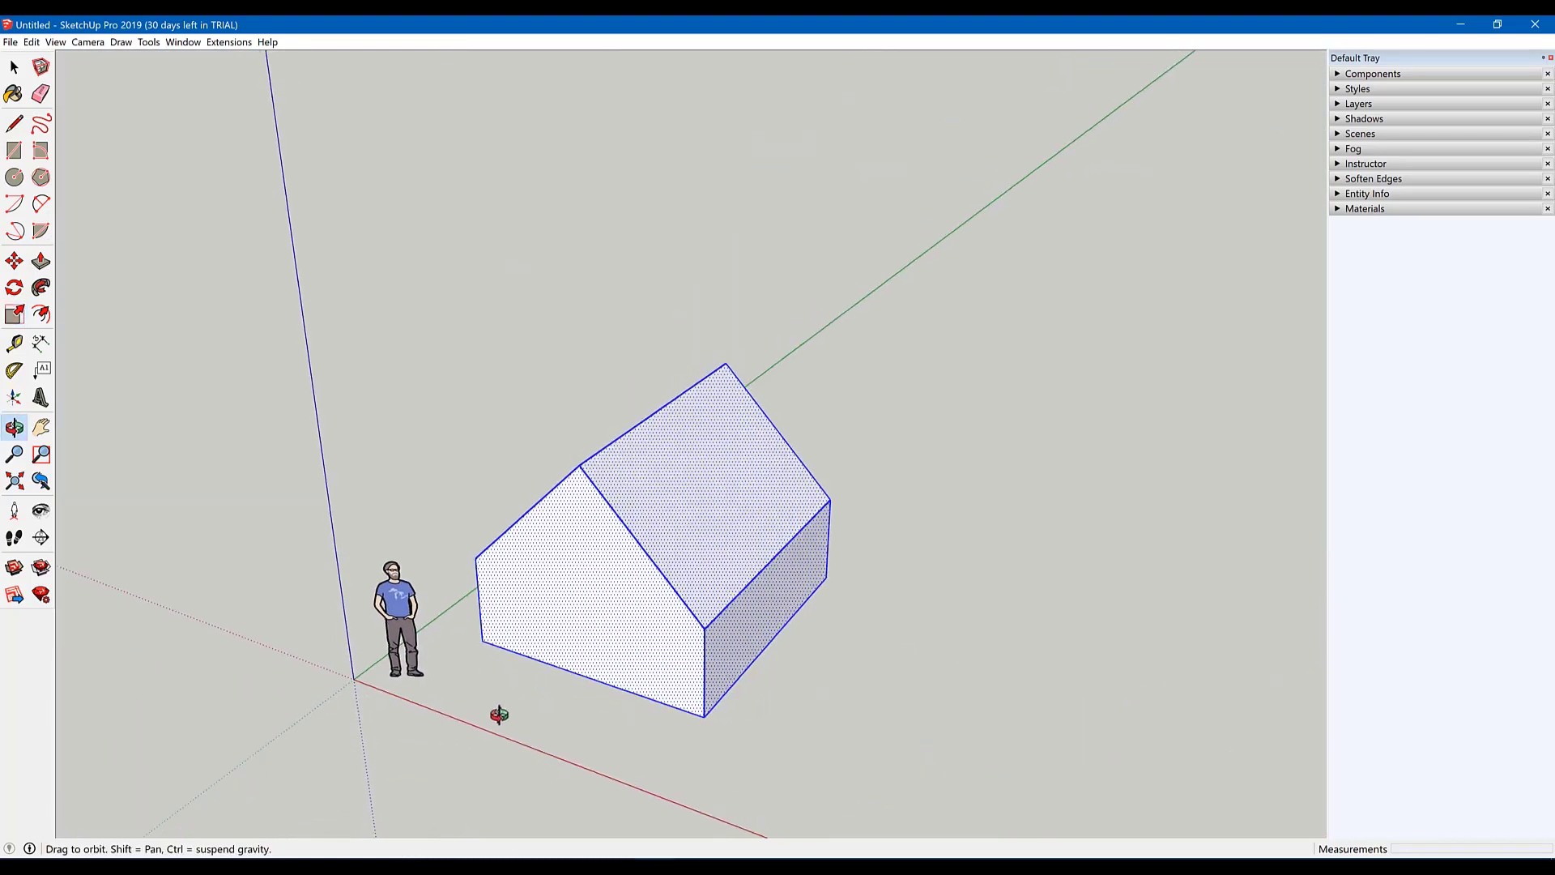
pyautogui.press('s')
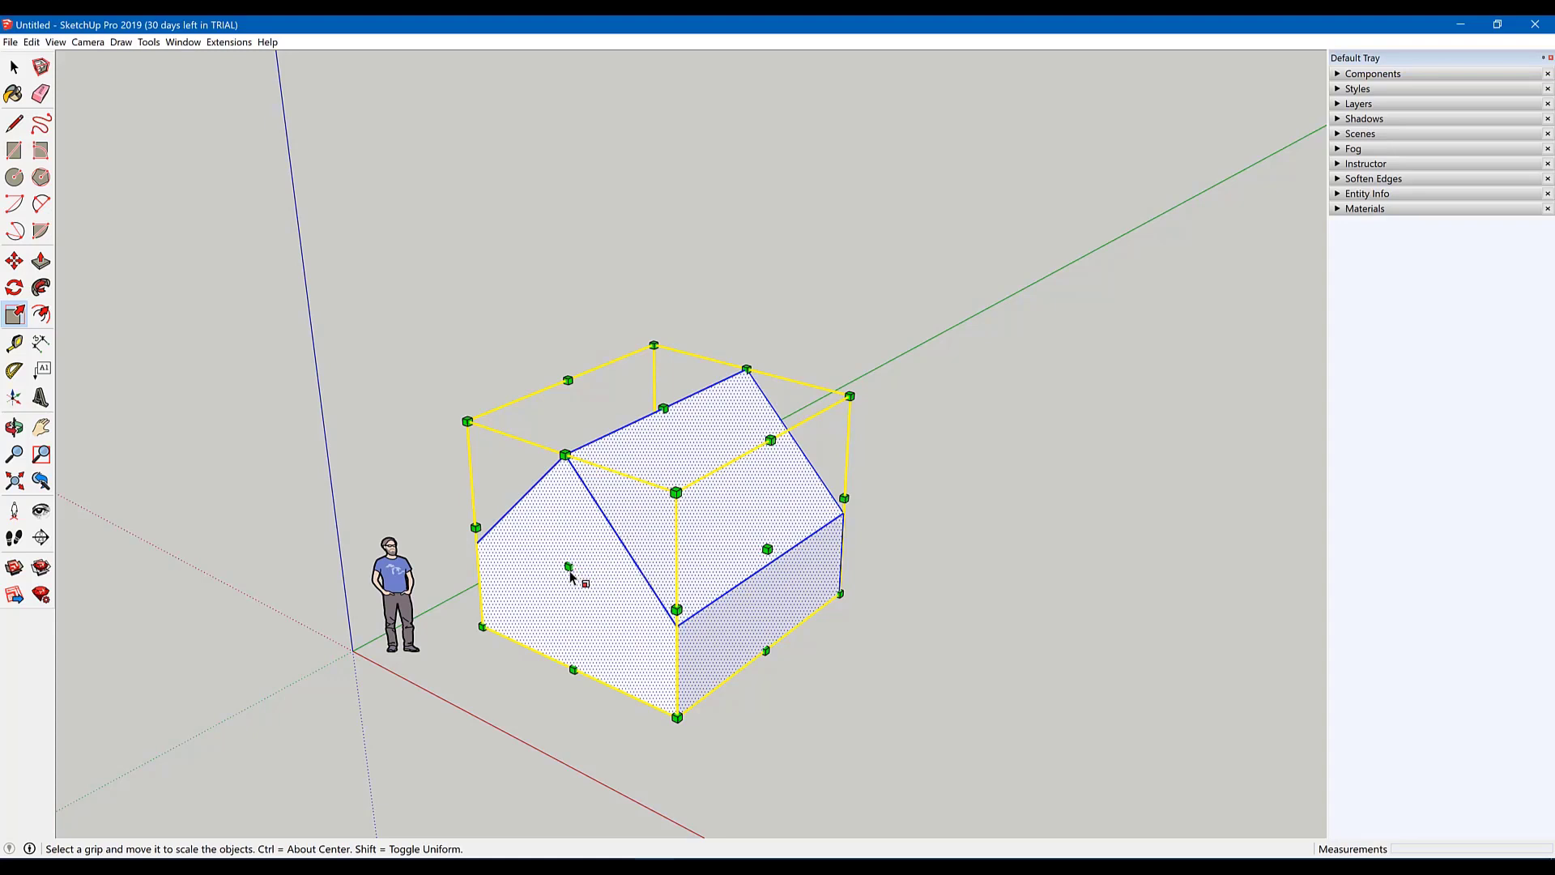
# Step: Stretch the house along its green-axis length with Scale, then view it from the standard Front view
pyautogui.moveTo(561, 571)
pyautogui.mouseDown()
pyautogui.moveTo(657, 516)
pyautogui.moveTo(525, 577)
pyautogui.moveTo(567, 565)
pyautogui.mouseUp()
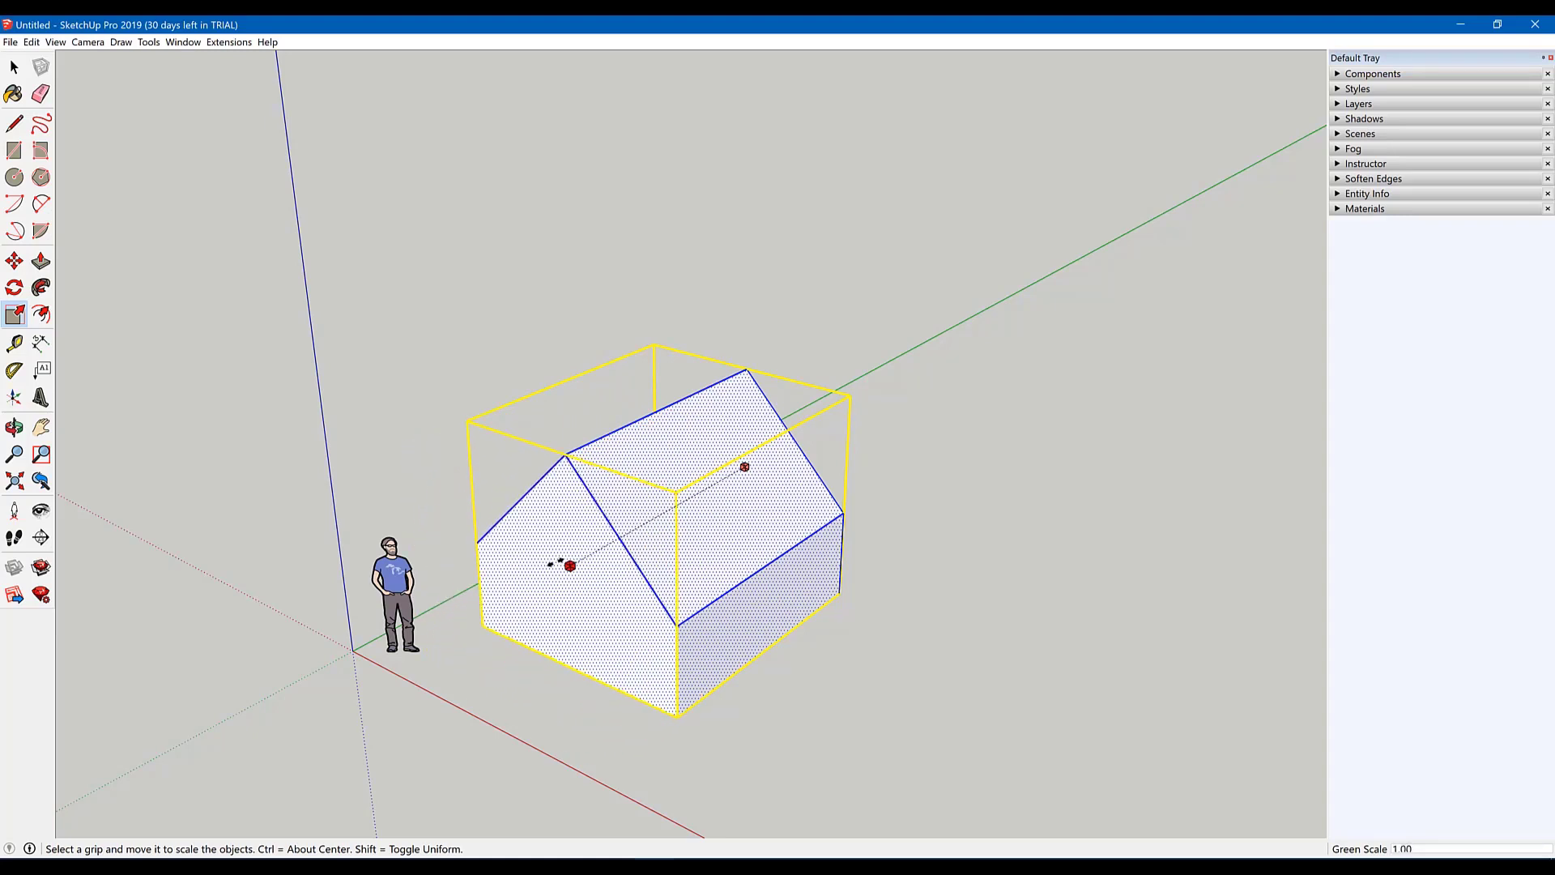
pyautogui.moveTo(768, 549); pyautogui.dragTo(769, 551)
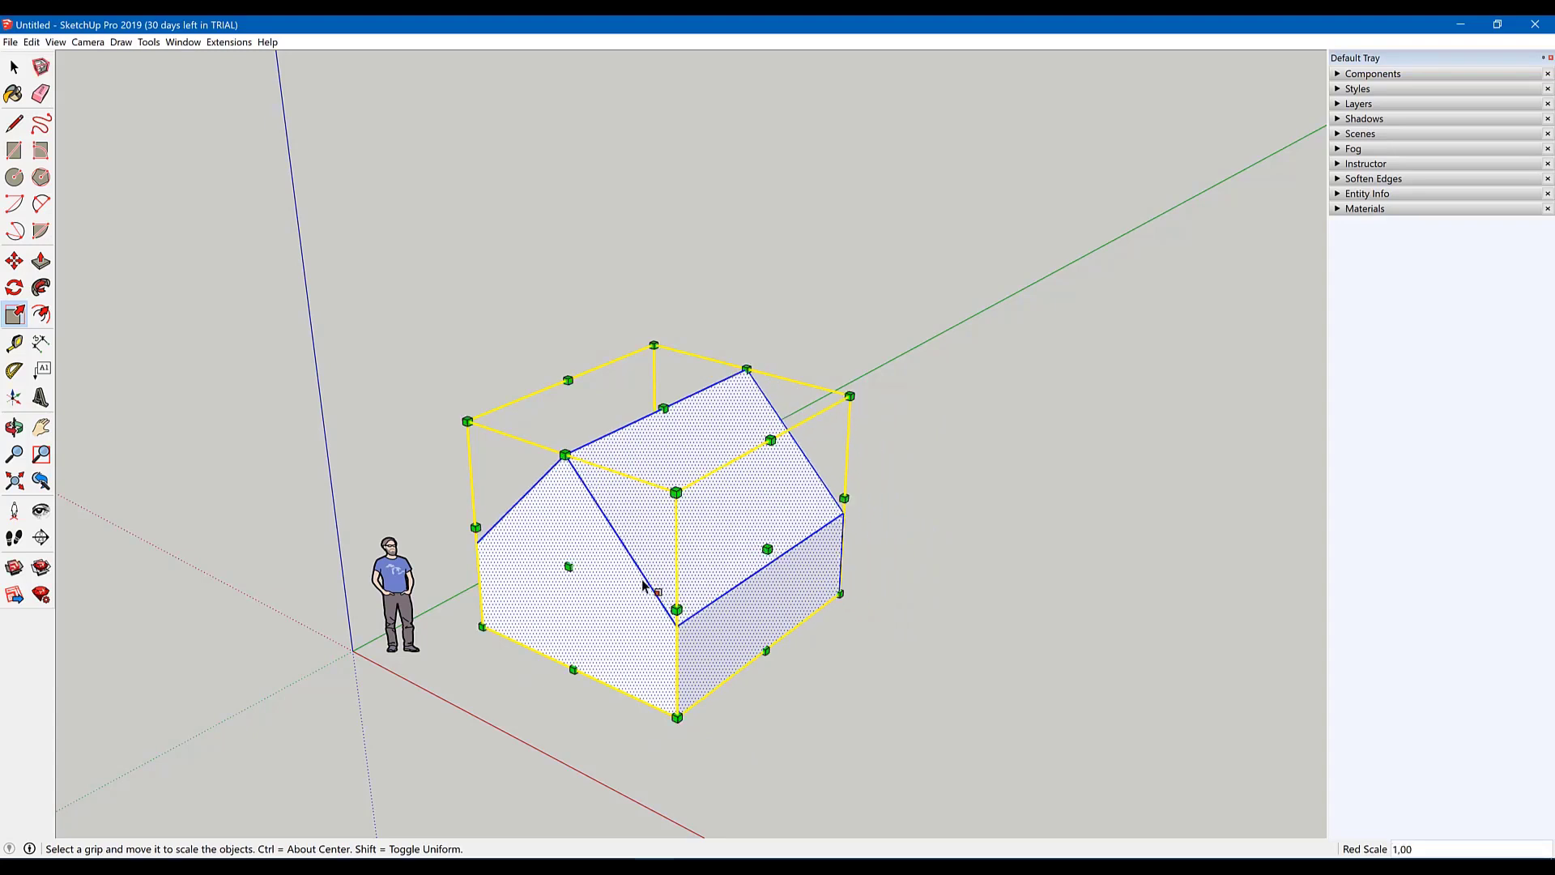
pyautogui.moveTo(565, 567)
pyautogui.mouseDown()
pyautogui.moveTo(474, 626)
pyautogui.moveTo(640, 533)
pyautogui.mouseUp()
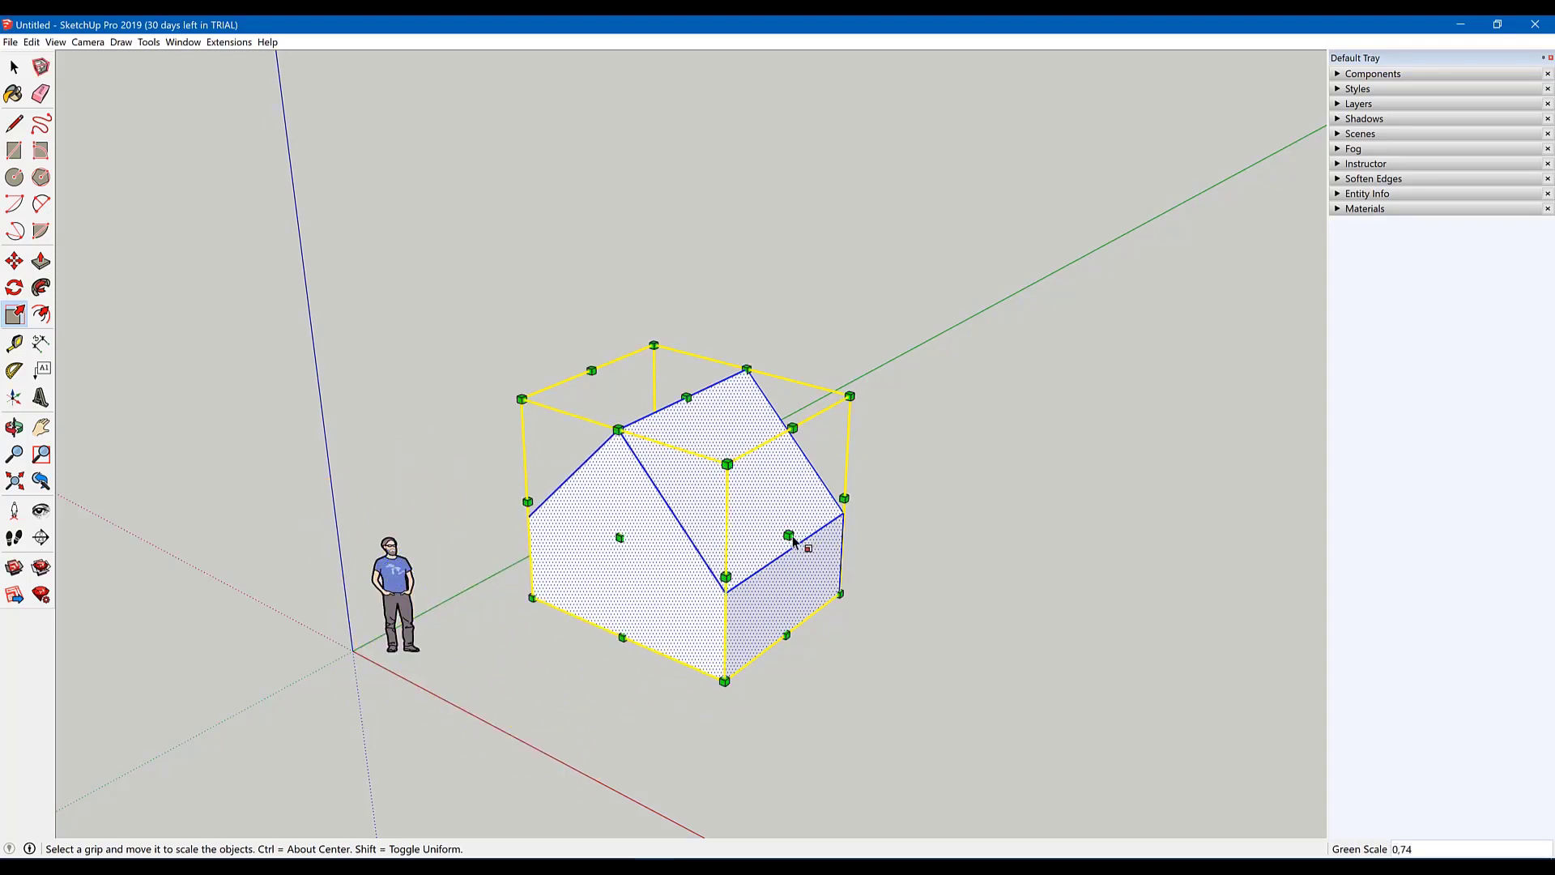
pyautogui.moveTo(789, 536); pyautogui.dragTo(761, 528)
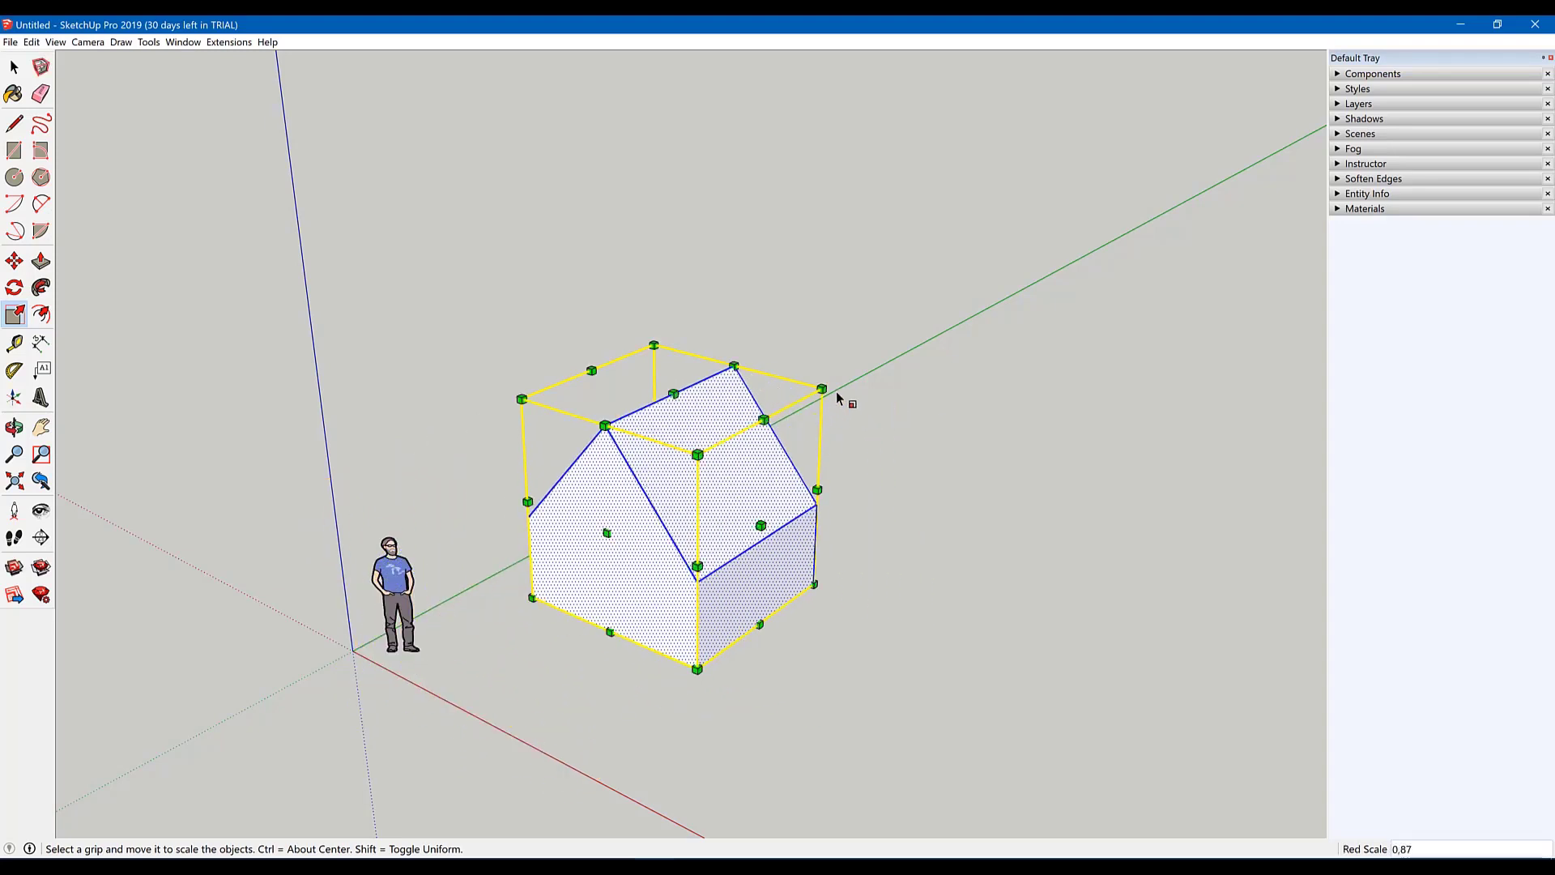
pyautogui.moveTo(826, 392)
pyautogui.mouseDown()
pyautogui.moveTo(1100, 152)
pyautogui.moveTo(744, 368)
pyautogui.moveTo(840, 325)
pyautogui.mouseUp()
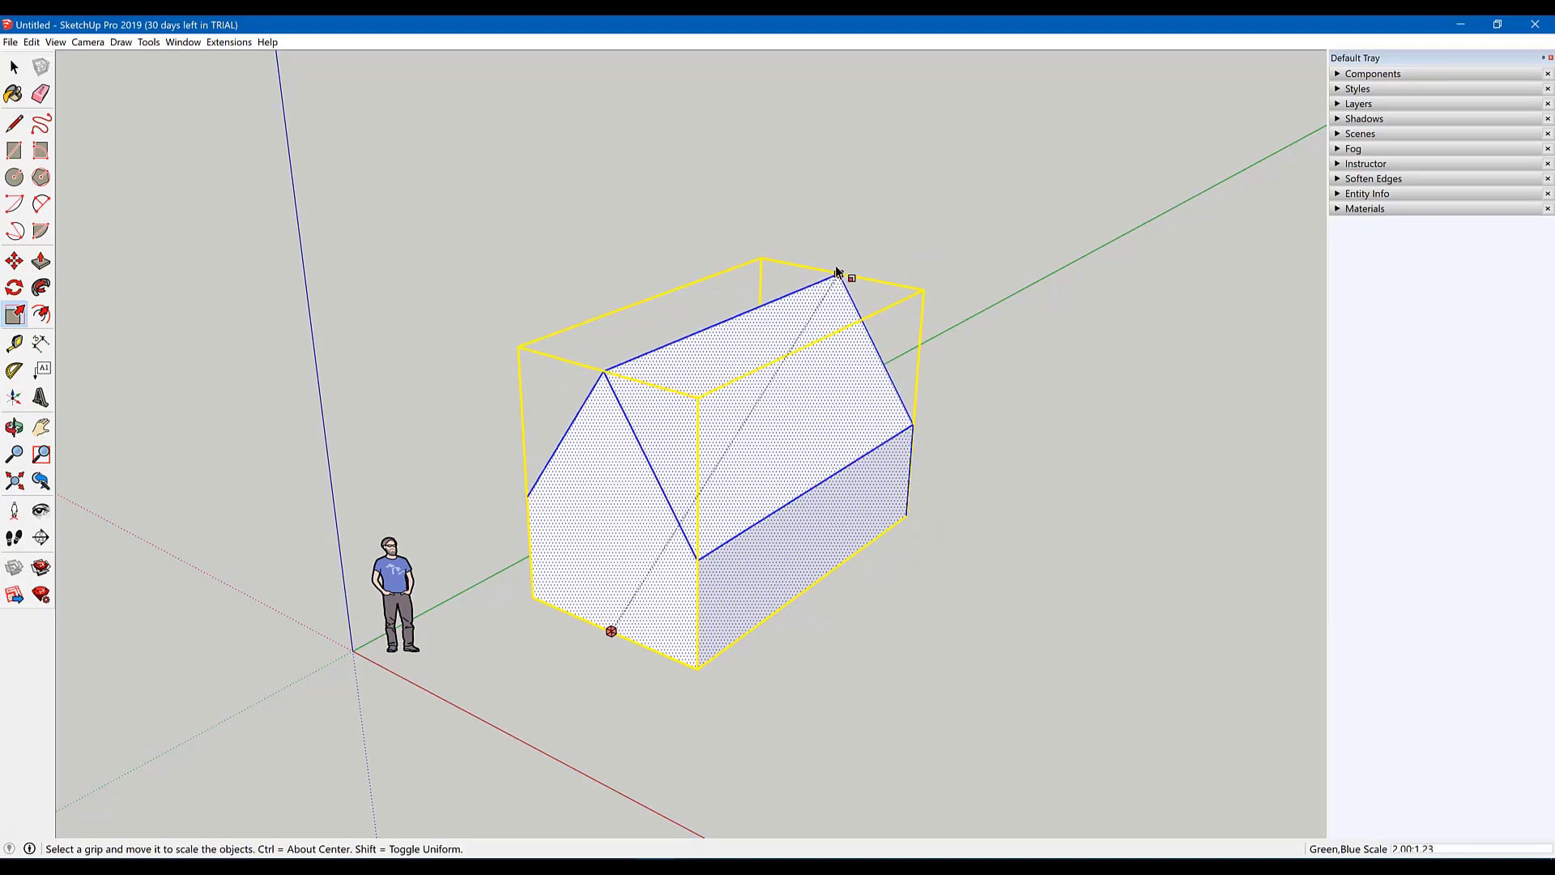
pyautogui.moveTo(835, 326)
pyautogui.mouseDown()
pyautogui.moveTo(864, 316)
pyautogui.moveTo(750, 359)
pyautogui.moveTo(839, 311)
pyautogui.moveTo(719, 387)
pyautogui.moveTo(1014, 260)
pyautogui.moveTo(772, 419)
pyautogui.moveTo(961, 303)
pyautogui.mouseUp()
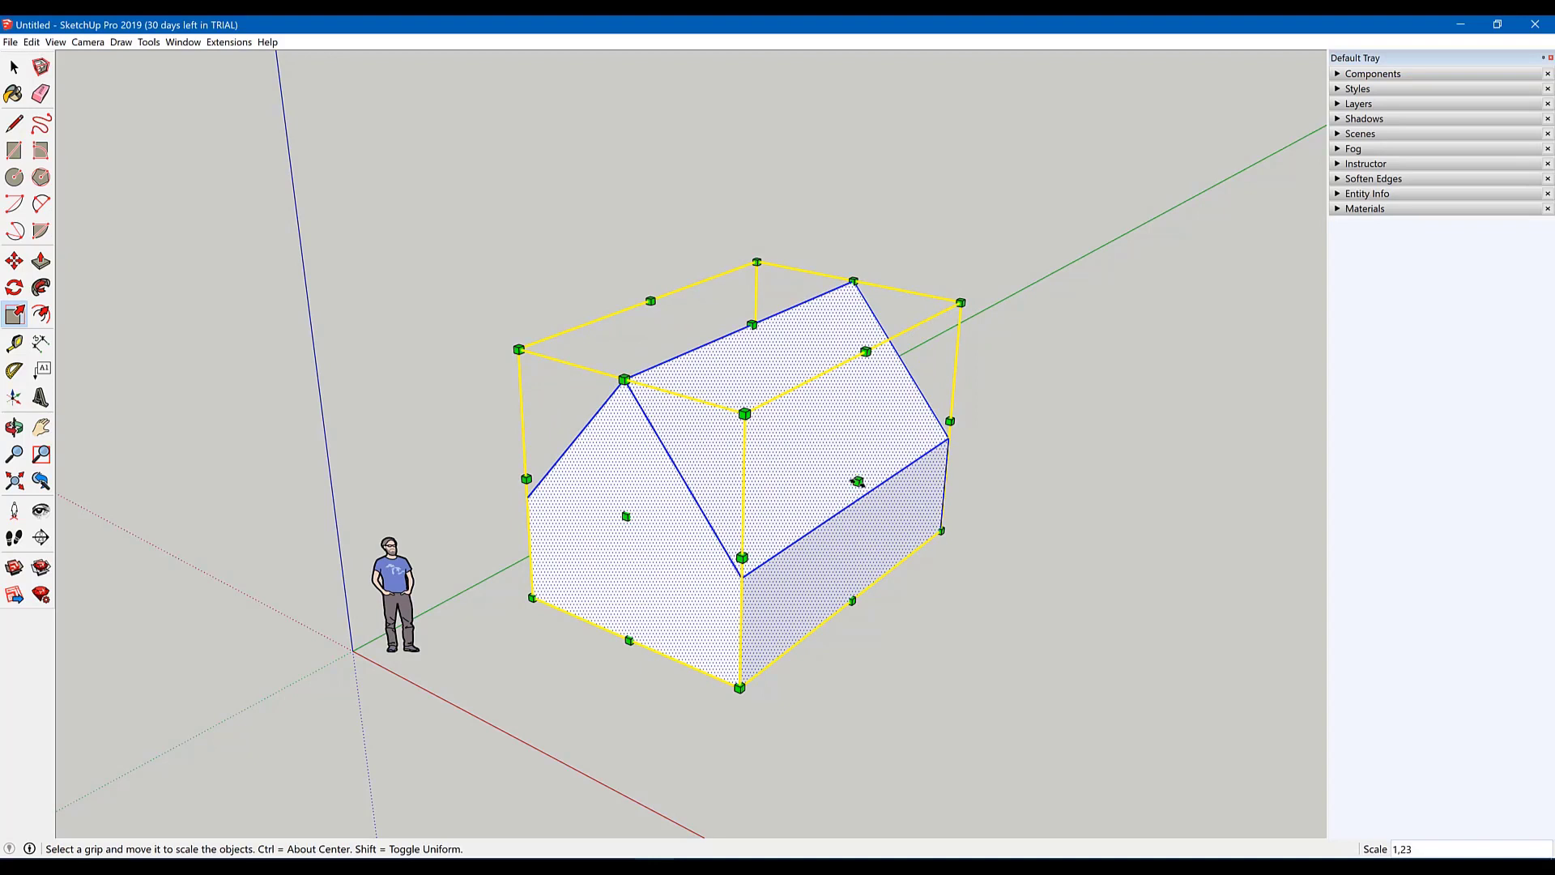
pyautogui.moveTo(857, 481)
pyautogui.mouseDown()
pyautogui.moveTo(965, 518)
pyautogui.moveTo(858, 482)
pyautogui.mouseUp()
pyautogui.moveTo(599, 624)
pyautogui.mouseDown(button='middle')
pyautogui.moveTo(882, 375)
pyautogui.moveTo(942, 364)
pyautogui.moveTo(979, 400)
pyautogui.mouseUp(button='middle')
pyautogui.press('F4')
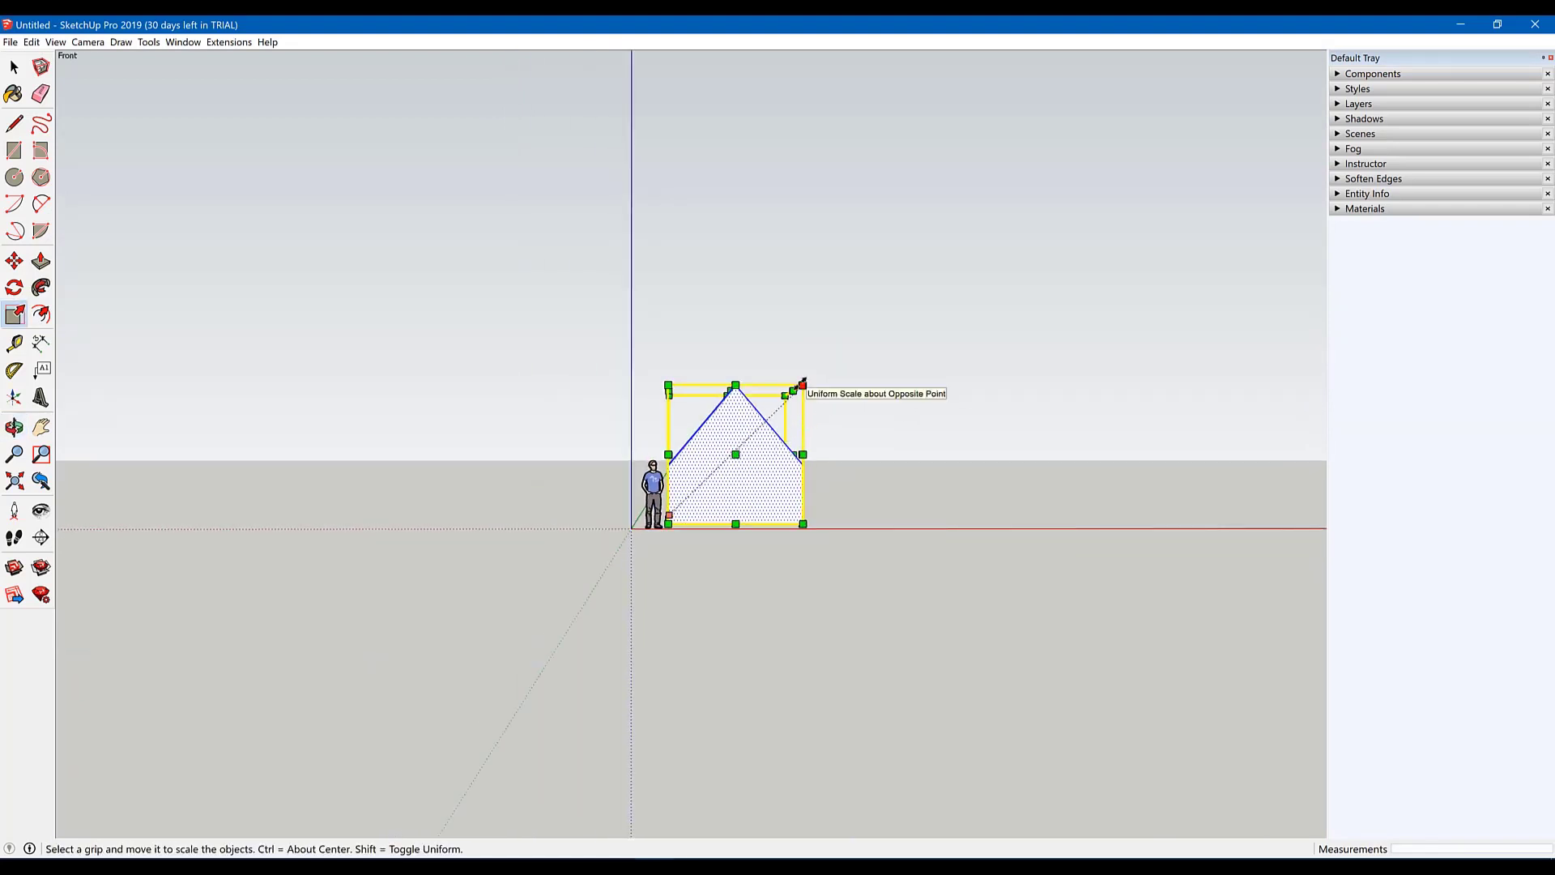
# Step: Scale the house up uniformly from its corner grip, leaving its height test at 1.00
pyautogui.moveTo(803, 387)
pyautogui.mouseDown()
pyautogui.moveTo(917, 313)
pyautogui.moveTo(896, 334)
pyautogui.mouseUp()
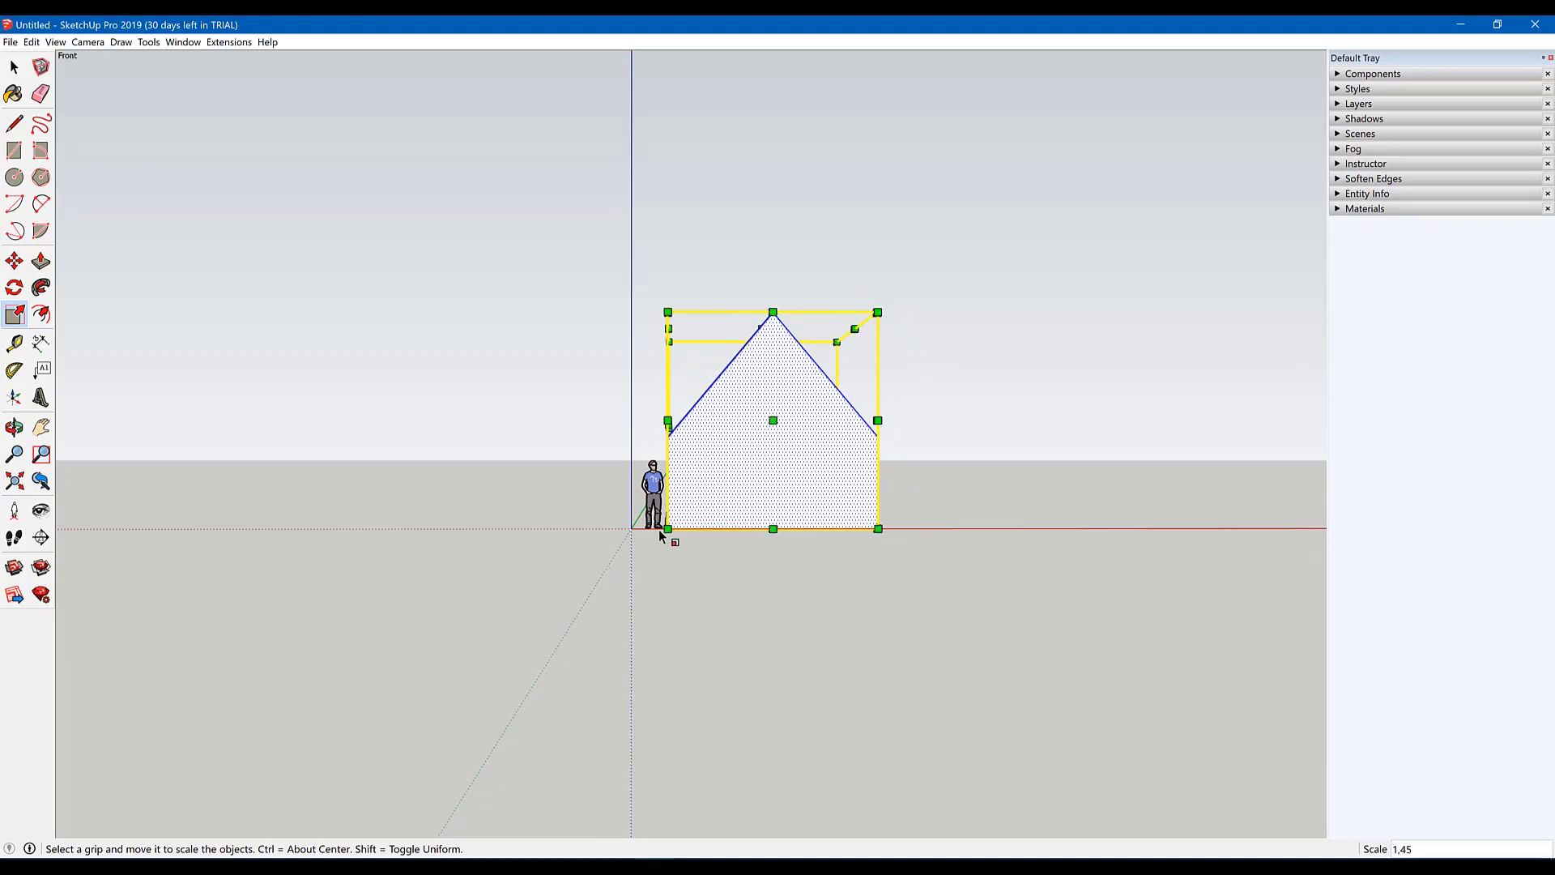
pyautogui.press('o')
pyautogui.moveTo(712, 497)
pyautogui.mouseDown()
pyautogui.moveTo(896, 476)
pyautogui.moveTo(851, 497)
pyautogui.moveTo(365, 486)
pyautogui.moveTo(955, 484)
pyautogui.moveTo(503, 503)
pyautogui.moveTo(776, 486)
pyautogui.mouseUp()
pyautogui.press('s')
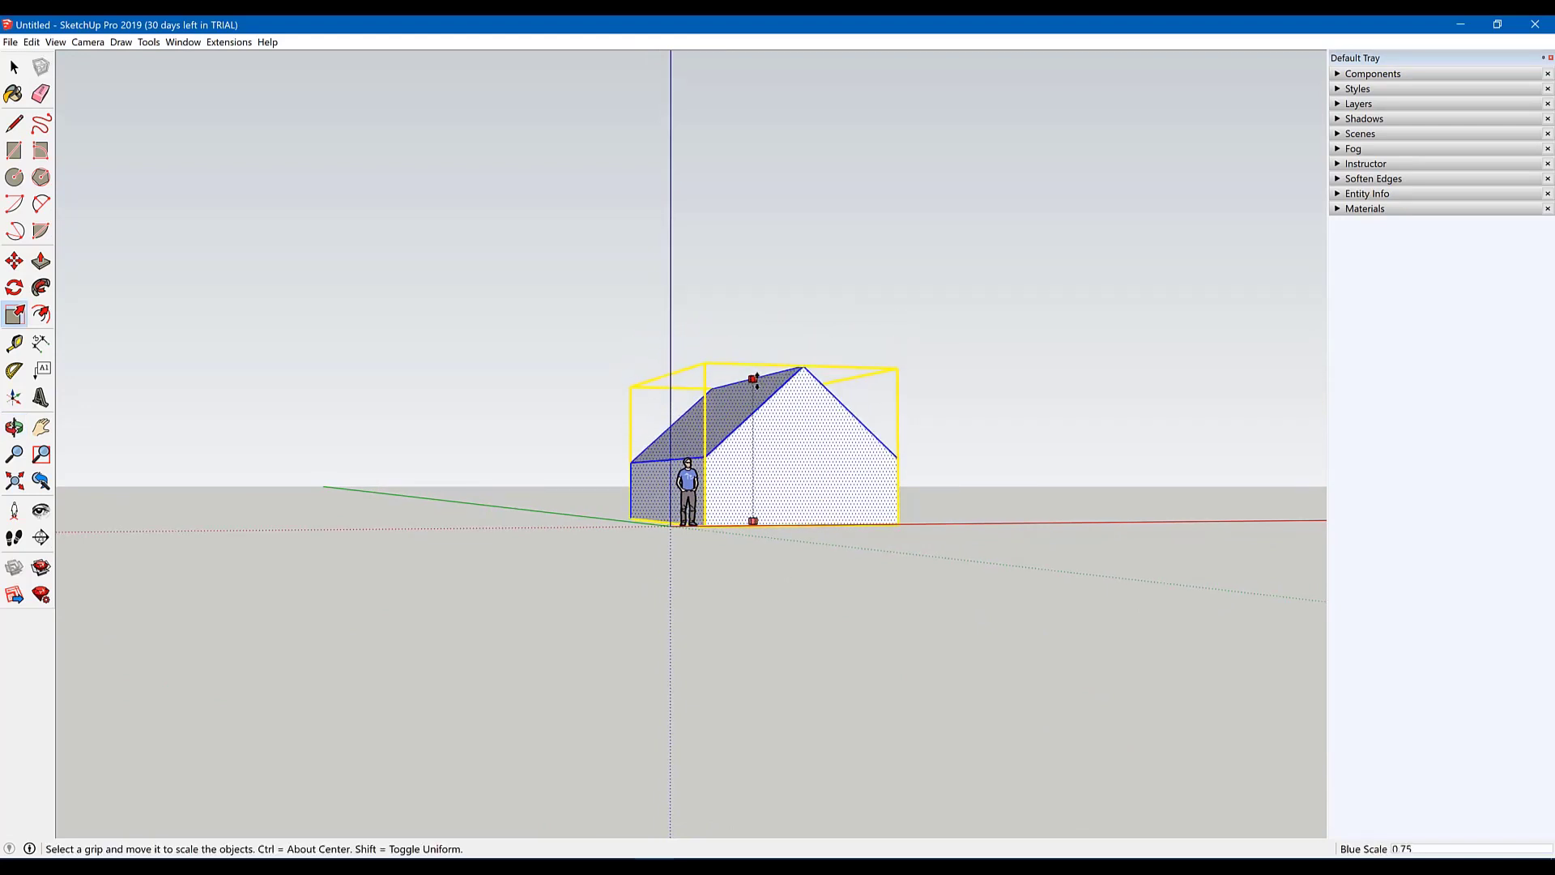
pyautogui.moveTo(753, 332)
pyautogui.mouseDown()
pyautogui.moveTo(757, 394)
pyautogui.moveTo(762, 348)
pyautogui.mouseUp()
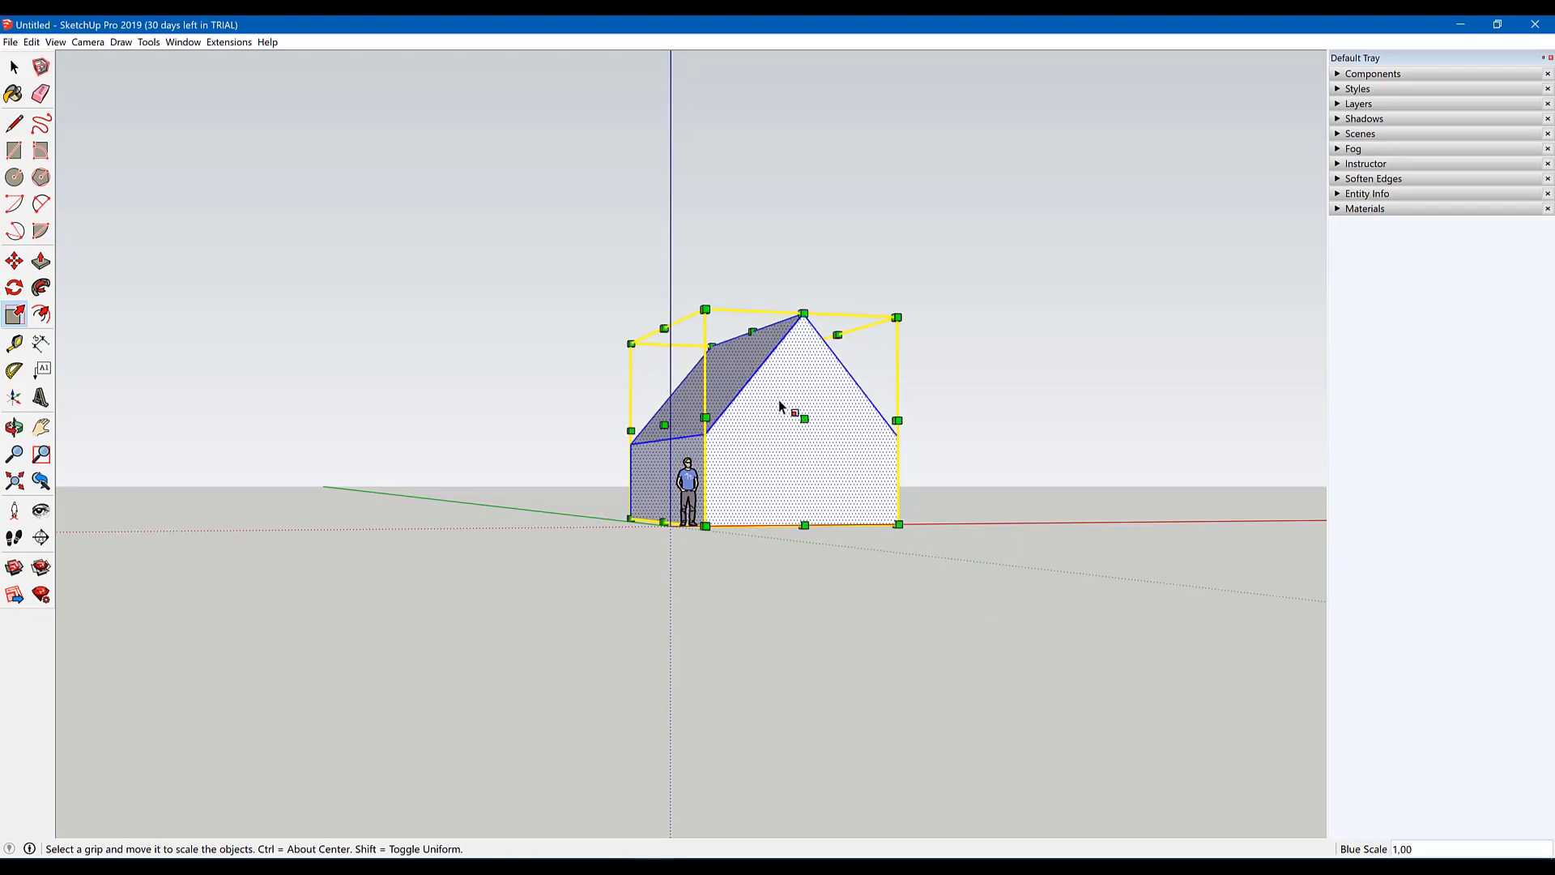
pyautogui.moveTo(747, 466)
pyautogui.mouseDown(button='middle')
pyautogui.moveTo(593, 440)
pyautogui.moveTo(624, 417)
pyautogui.mouseUp(button='middle')
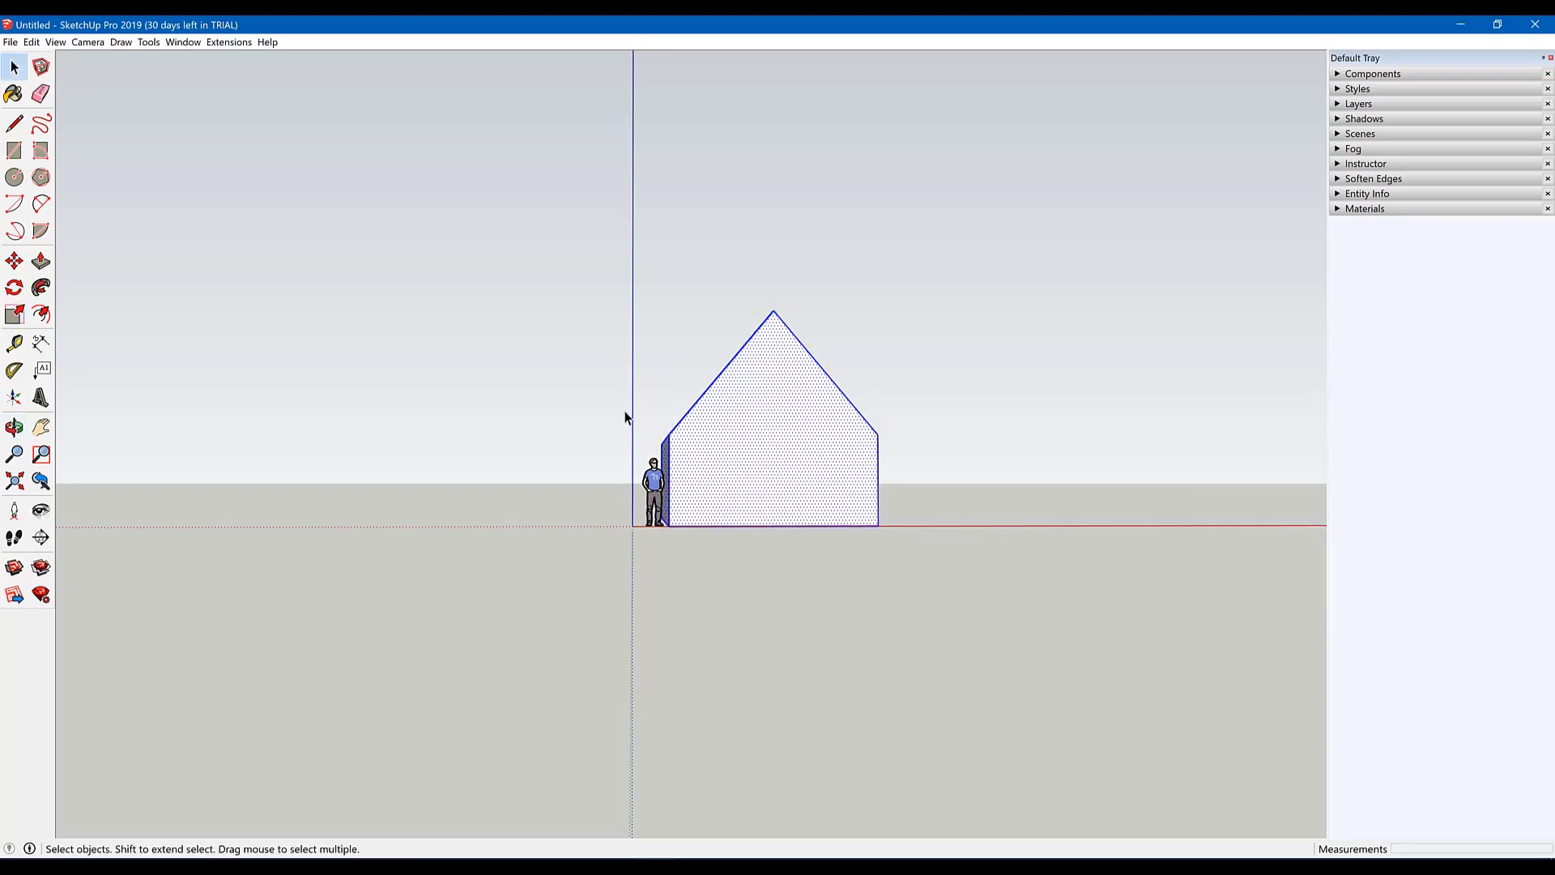
# Step: Box-select the roof portion of the house and start scaling it
pyautogui.moveTo(733, 447); pyautogui.dragTo(745, 452, button='middle')
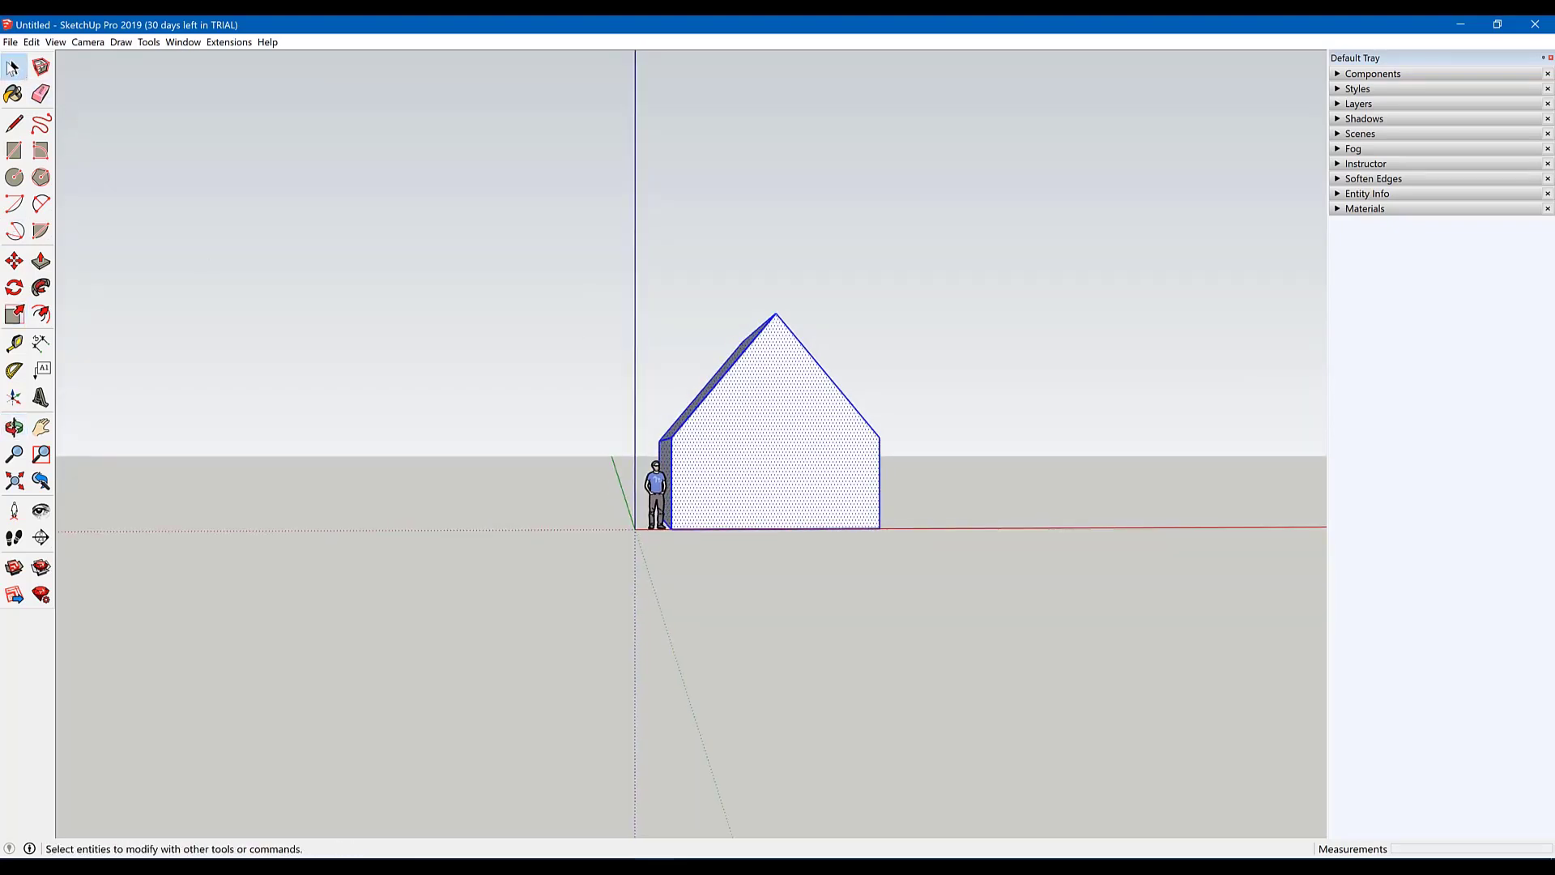
pyautogui.moveTo(597, 260); pyautogui.dragTo(960, 454)
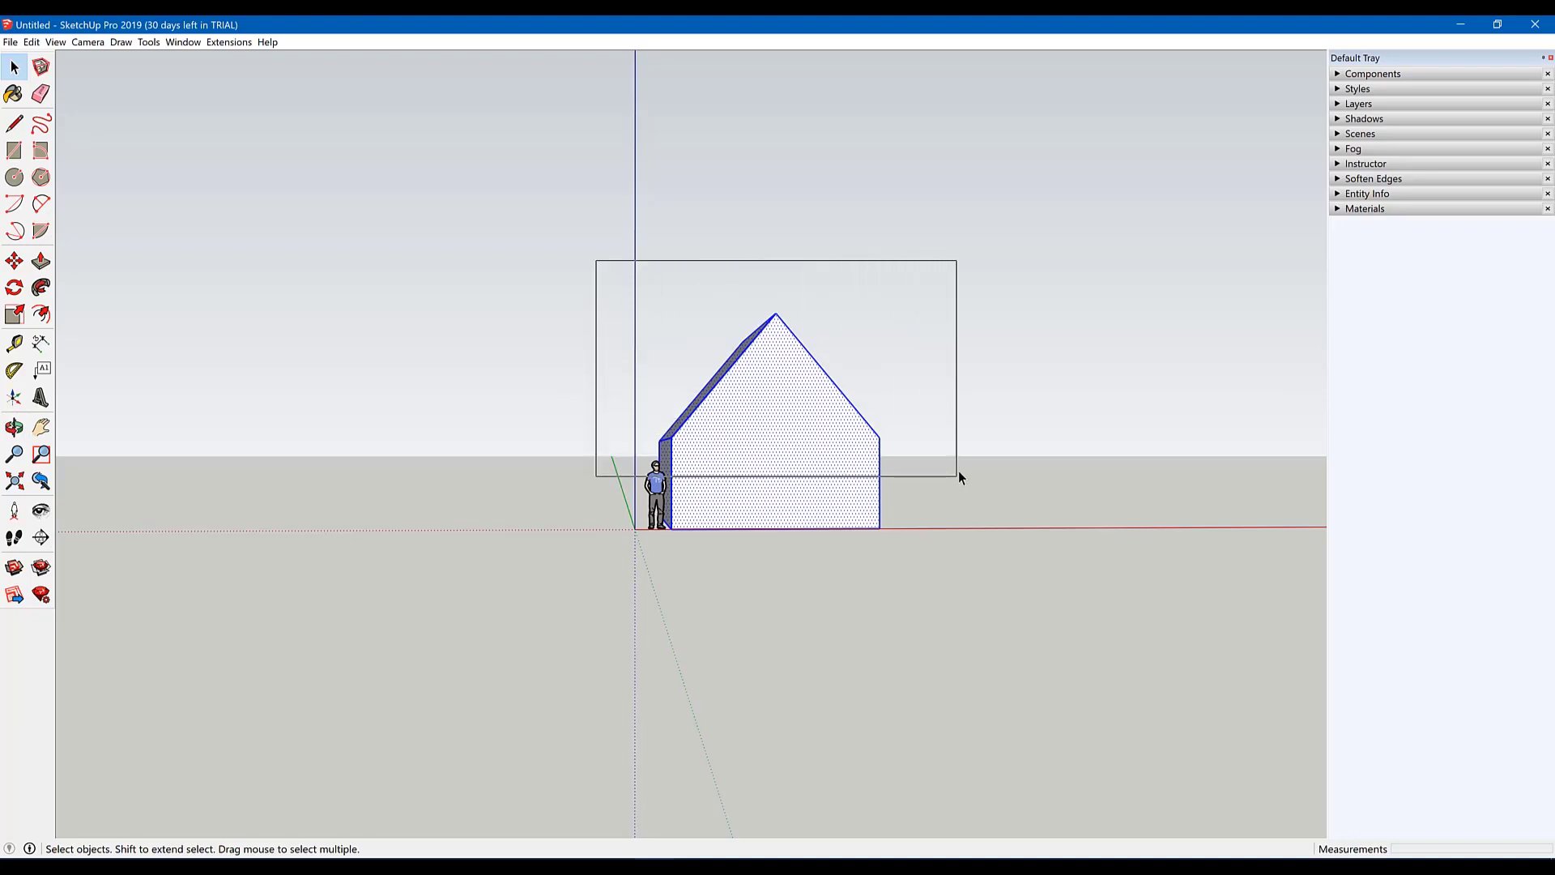
pyautogui.moveTo(732, 481); pyautogui.dragTo(814, 477, button='middle')
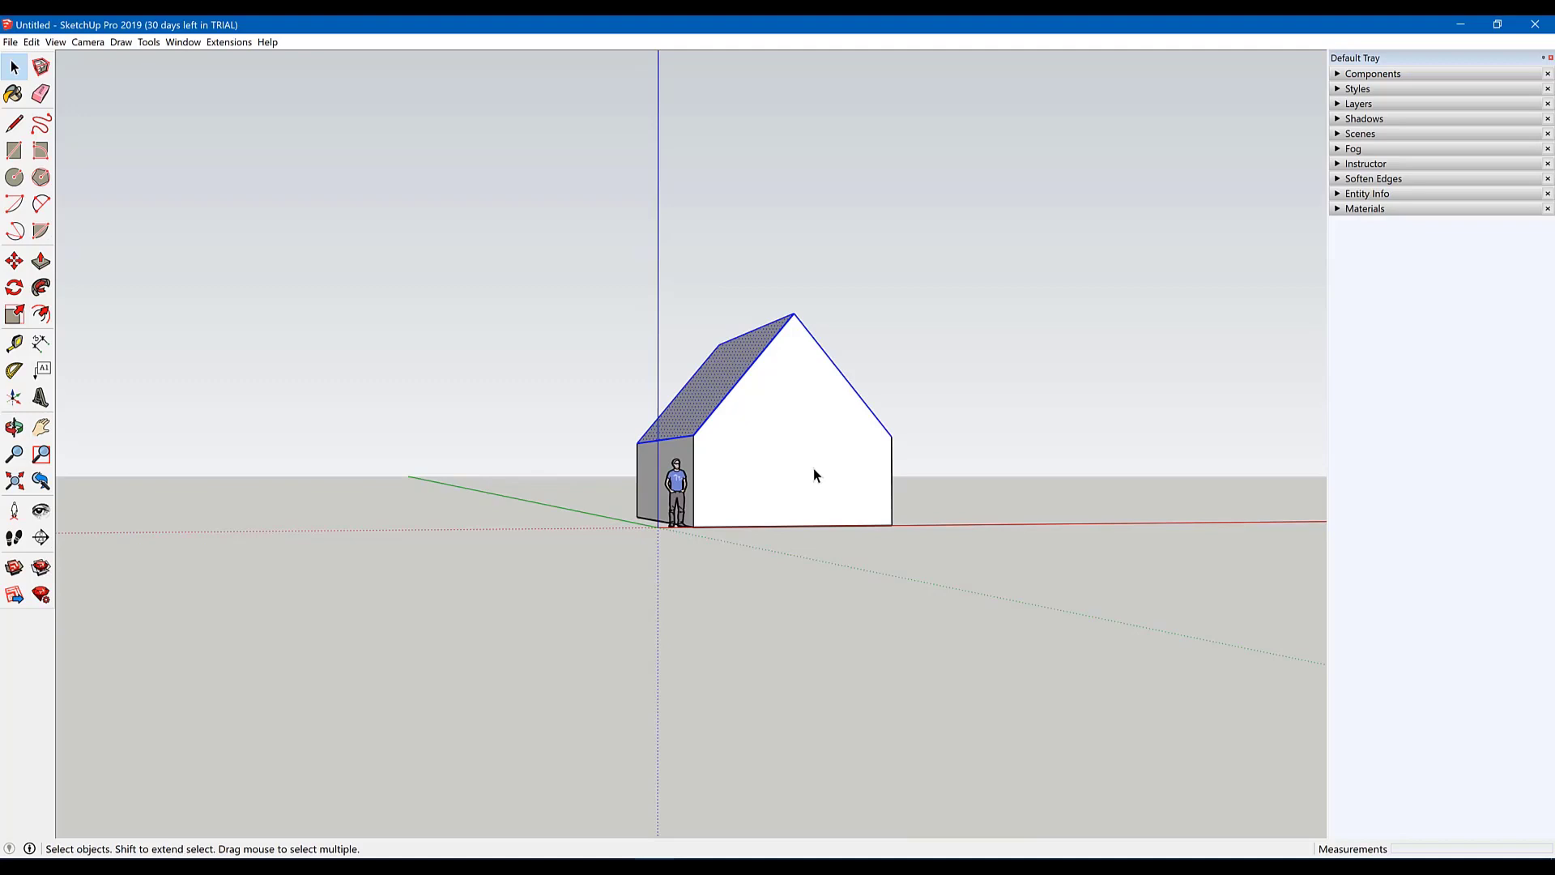
pyautogui.press('s')
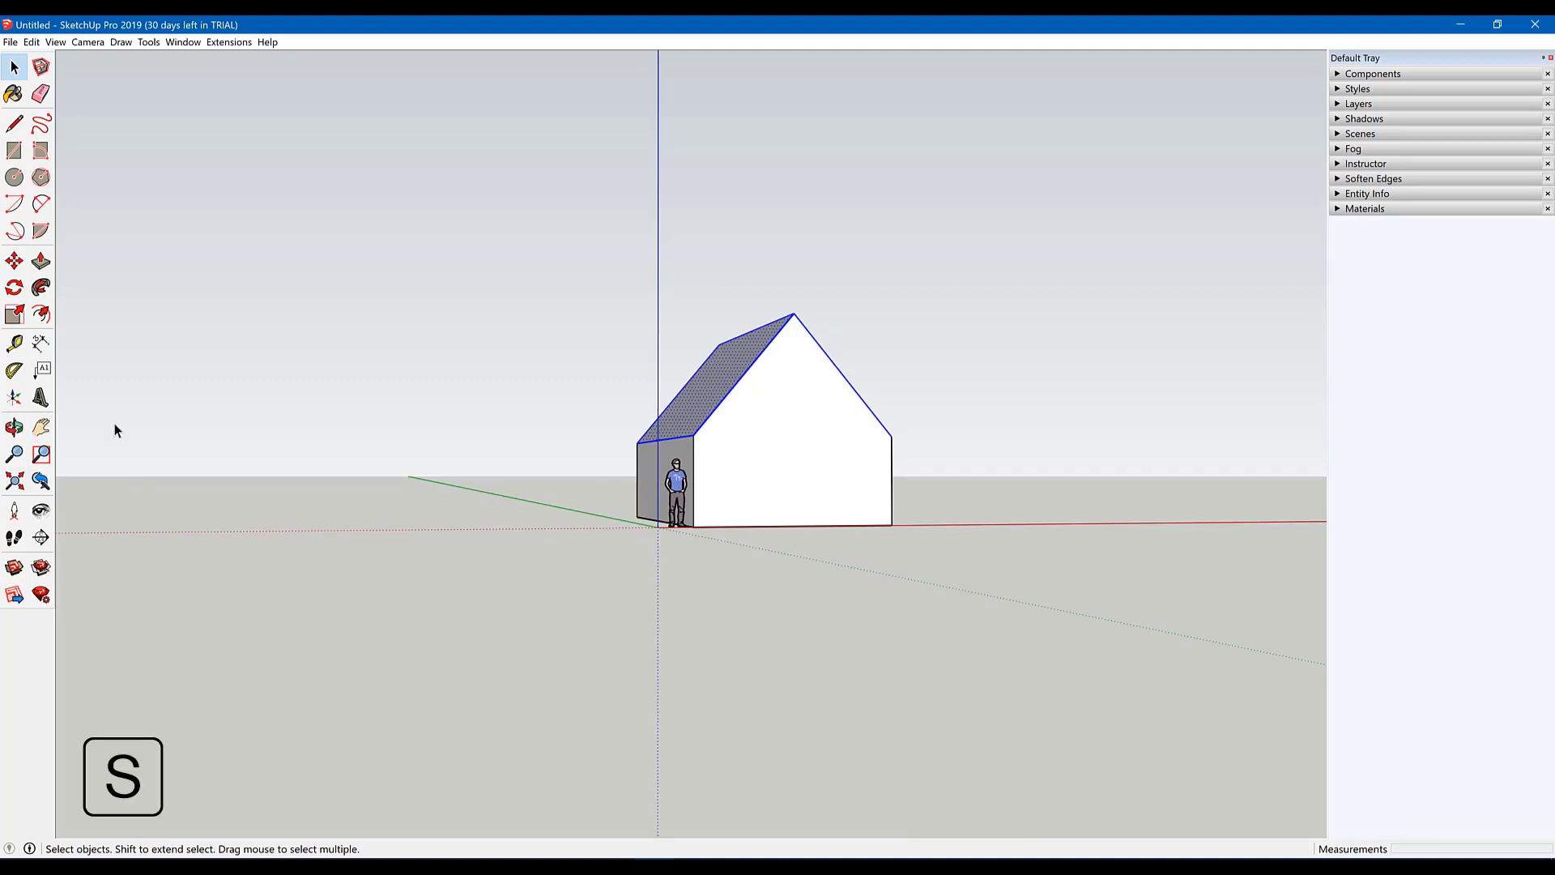
pyautogui.click(18, 320)
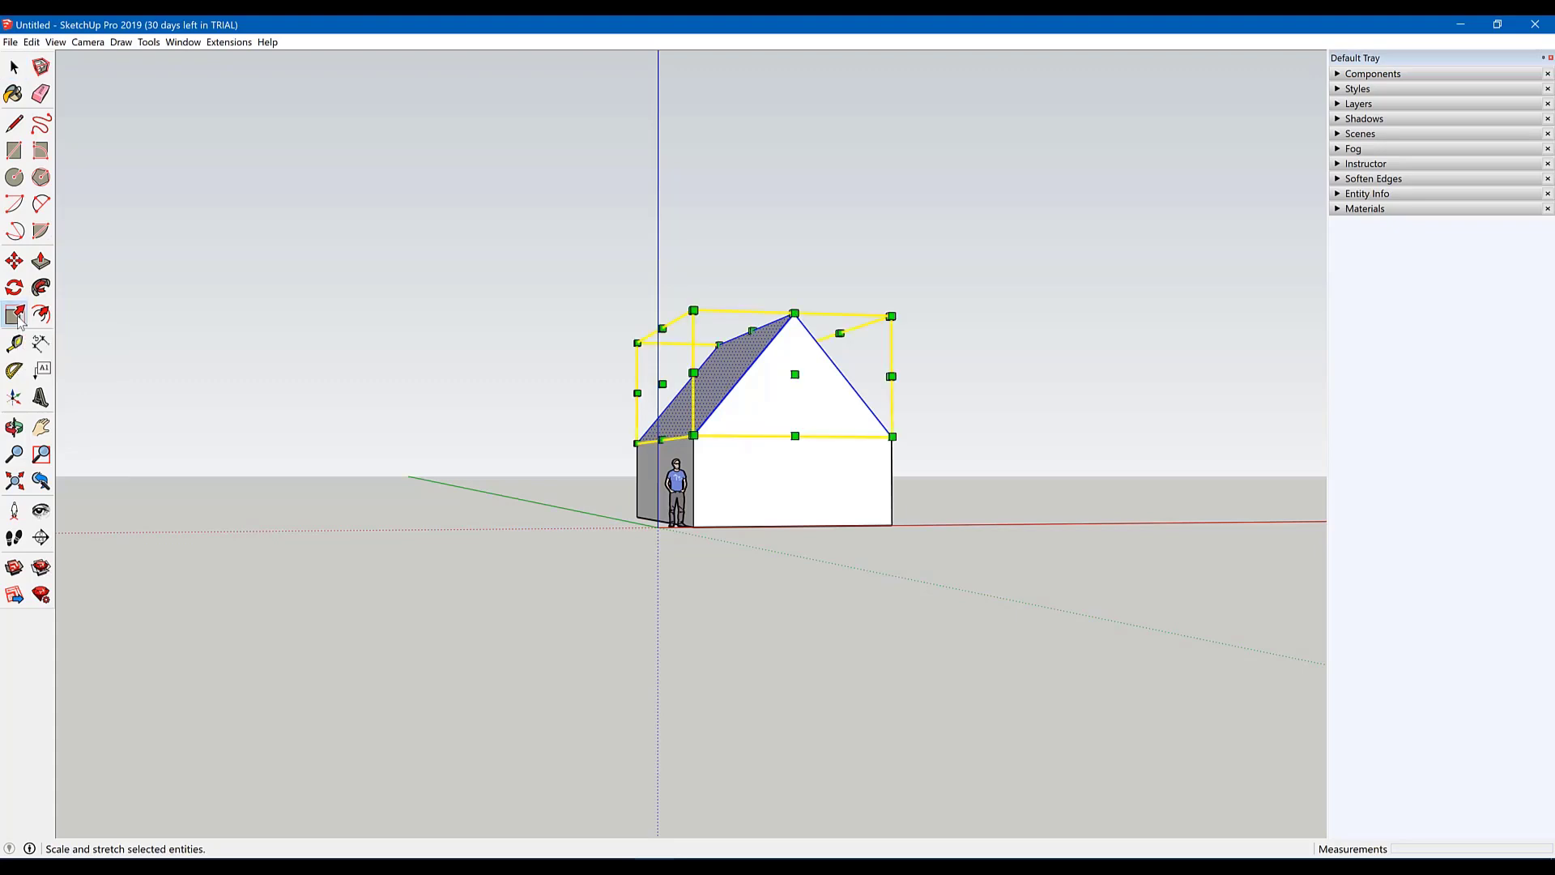
pyautogui.press('space')
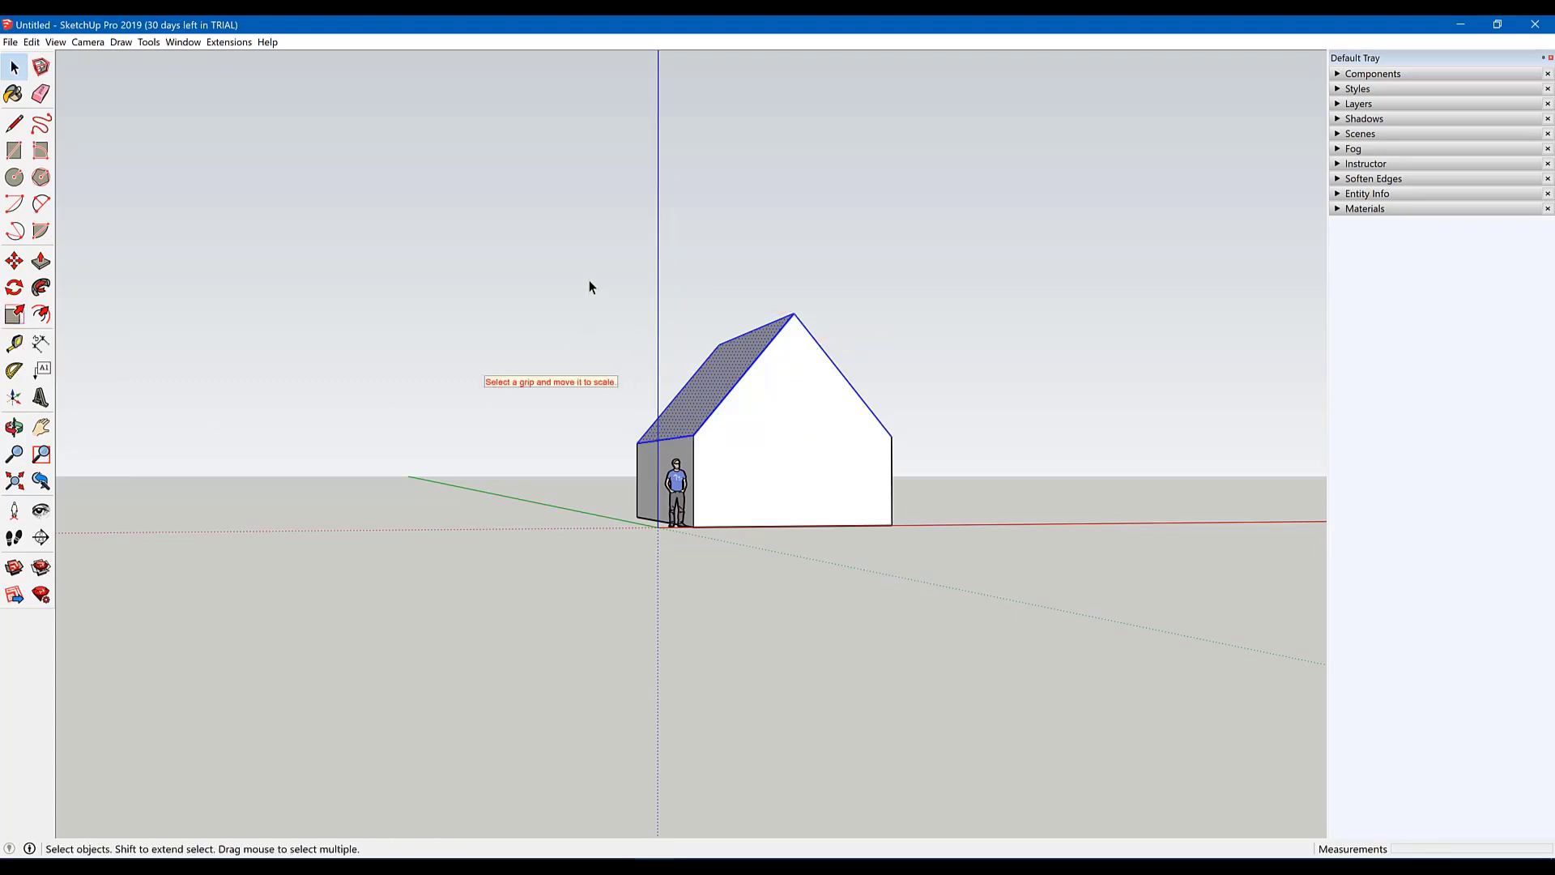
pyautogui.press('s')
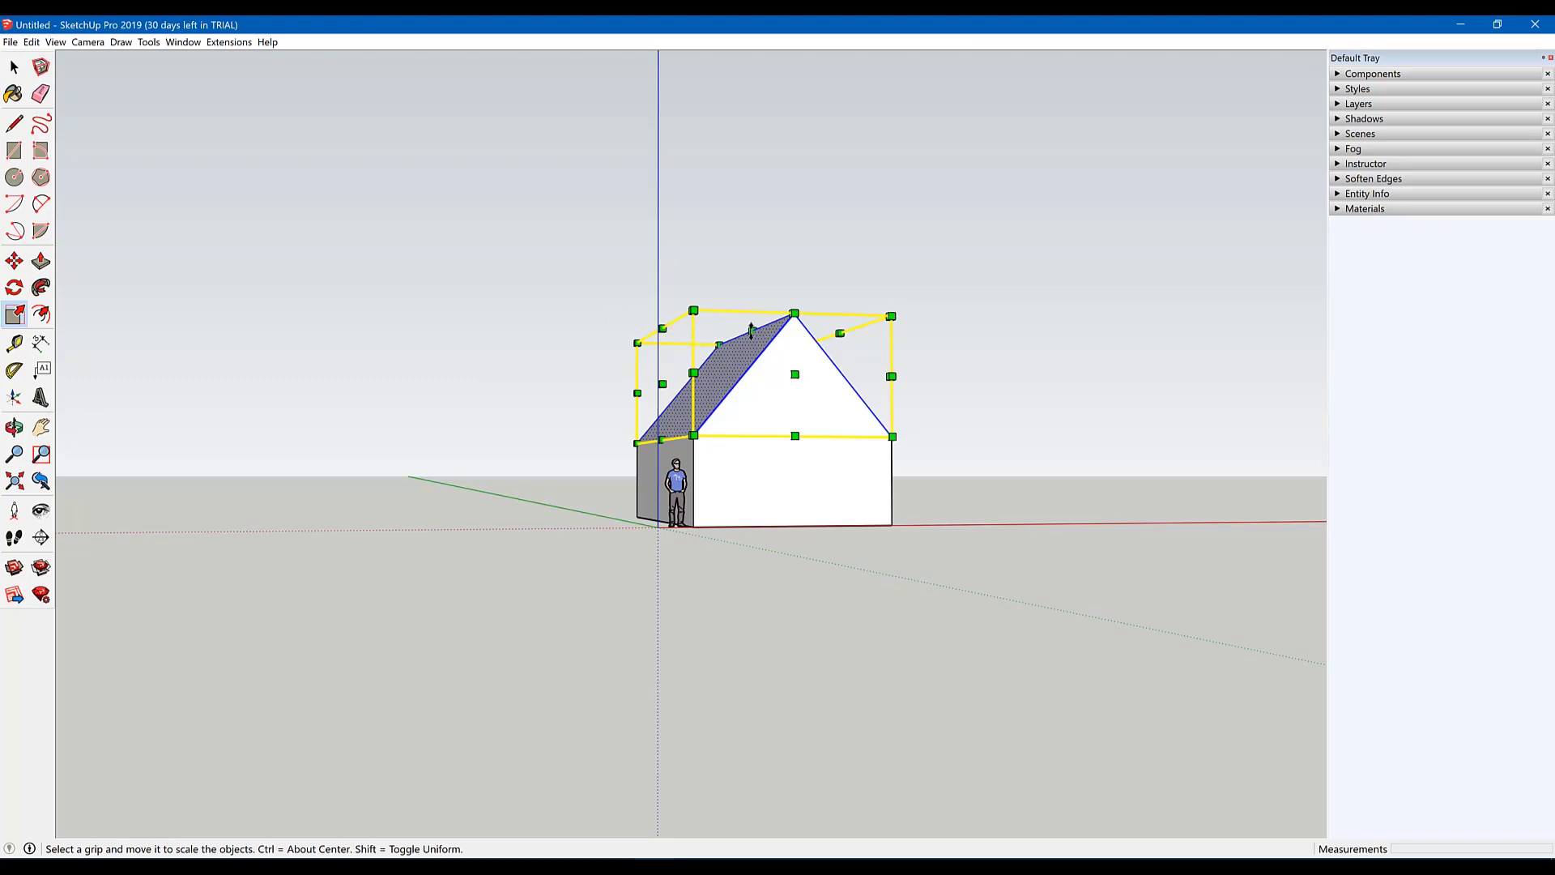
# Step: Lower the roof's height and rescale it along the house's length, then clear the selection
pyautogui.moveTo(751, 330)
pyautogui.mouseDown()
pyautogui.moveTo(753, 364)
pyautogui.moveTo(754, 283)
pyautogui.mouseUp()
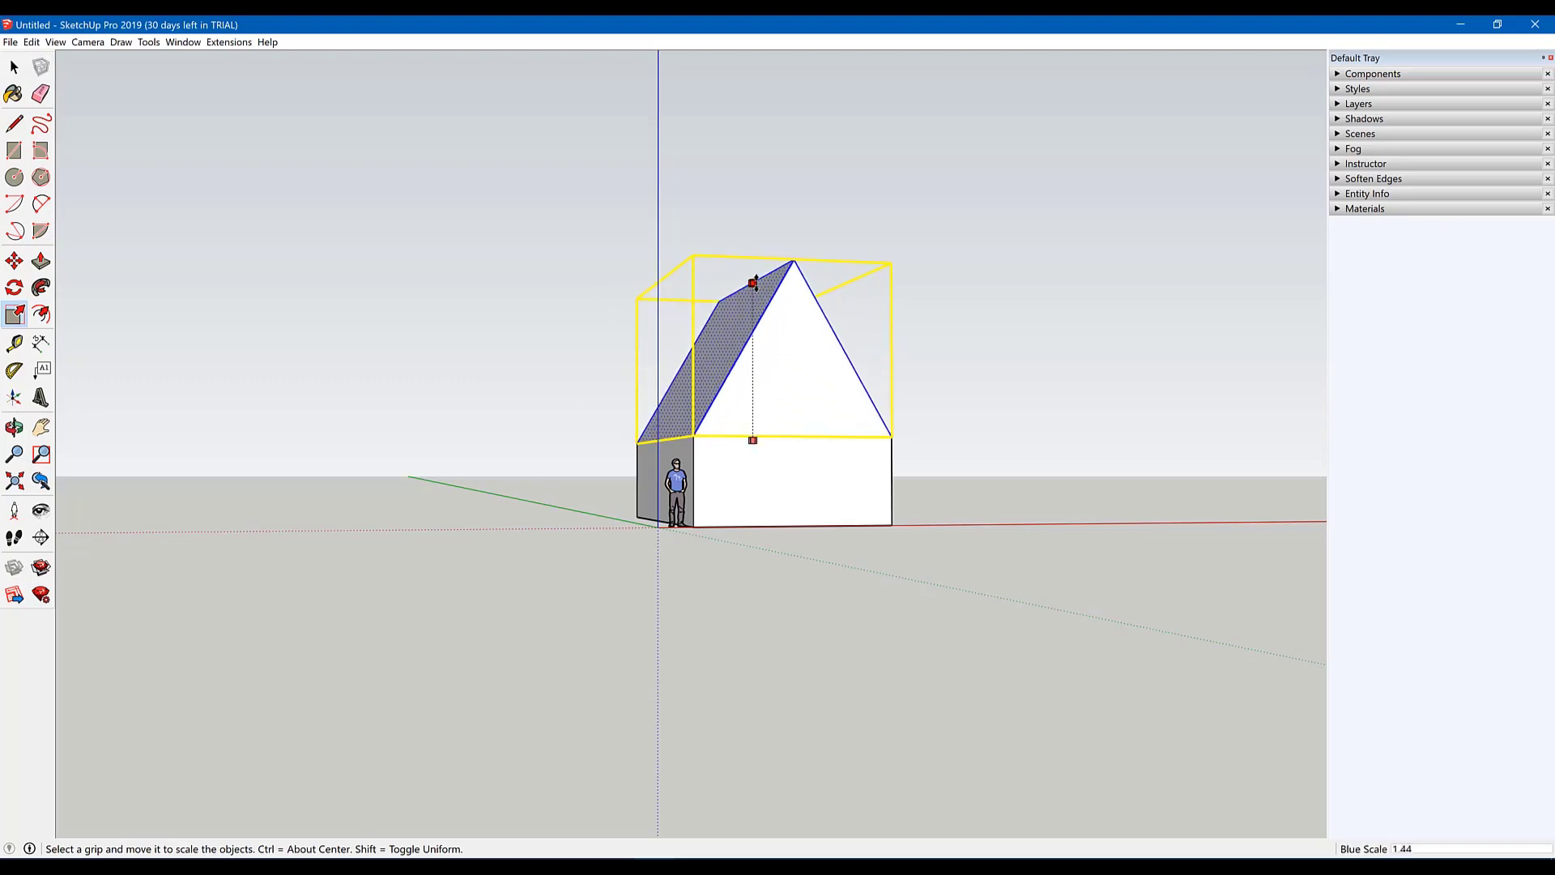
pyautogui.moveTo(753, 284)
pyautogui.mouseDown()
pyautogui.moveTo(754, 405)
pyautogui.moveTo(755, 387)
pyautogui.mouseUp()
pyautogui.moveTo(239, 685); pyautogui.dragTo(393, 604, button='middle')
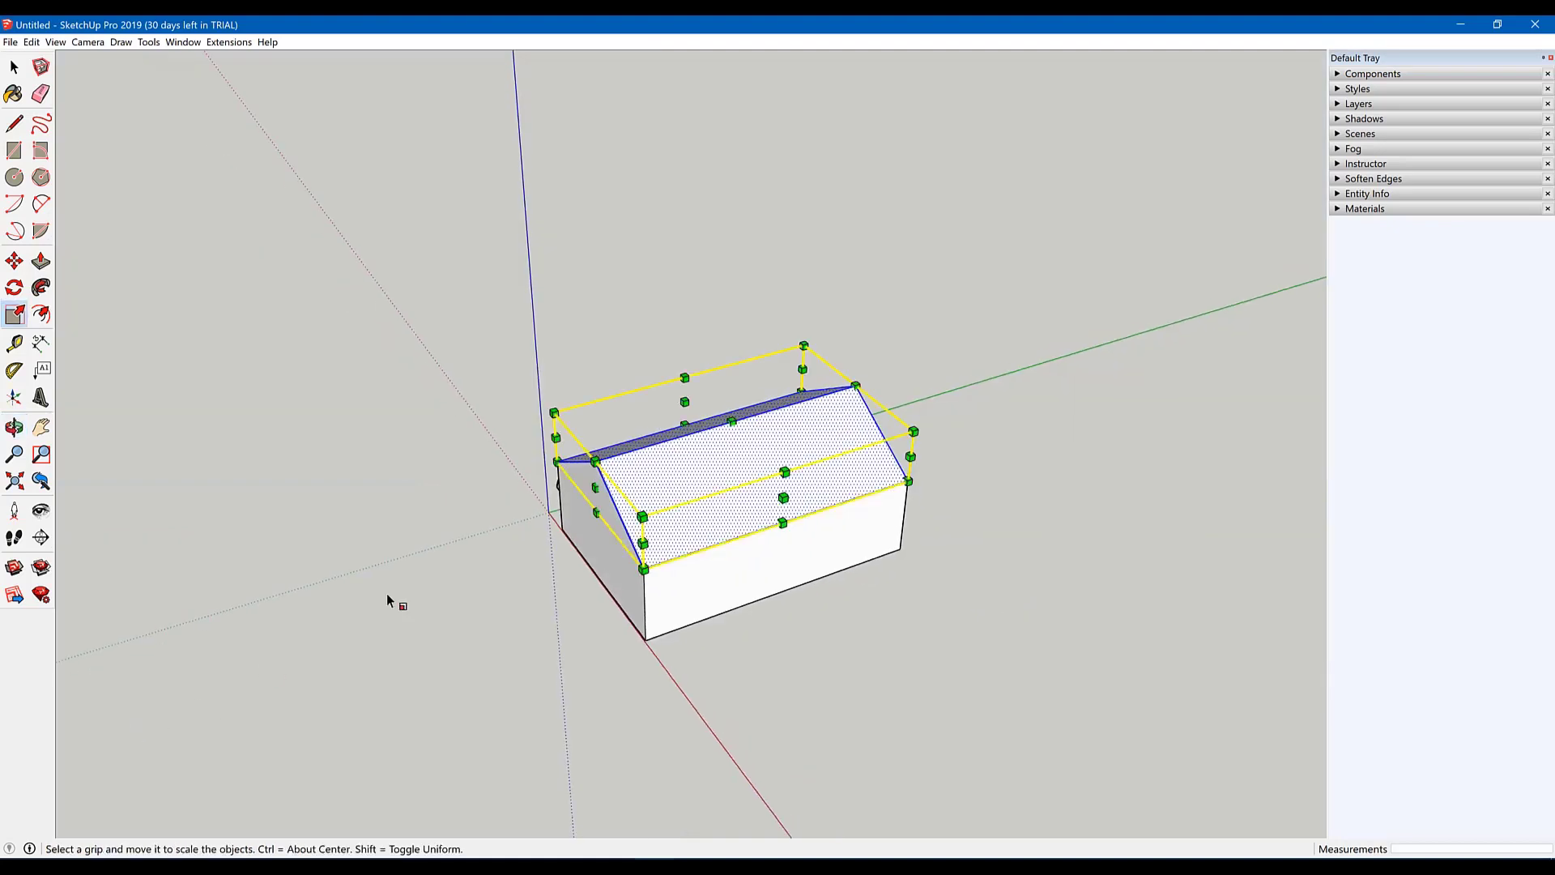
pyautogui.moveTo(597, 486)
pyautogui.mouseDown()
pyautogui.moveTo(715, 470)
pyautogui.moveTo(392, 538)
pyautogui.moveTo(749, 442)
pyautogui.moveTo(670, 455)
pyautogui.moveTo(555, 510)
pyautogui.moveTo(640, 454)
pyautogui.moveTo(613, 484)
pyautogui.mouseUp()
pyautogui.moveTo(607, 625)
pyautogui.mouseDown(button='middle')
pyautogui.moveTo(1052, 316)
pyautogui.moveTo(1242, 299)
pyautogui.mouseUp(button='middle')
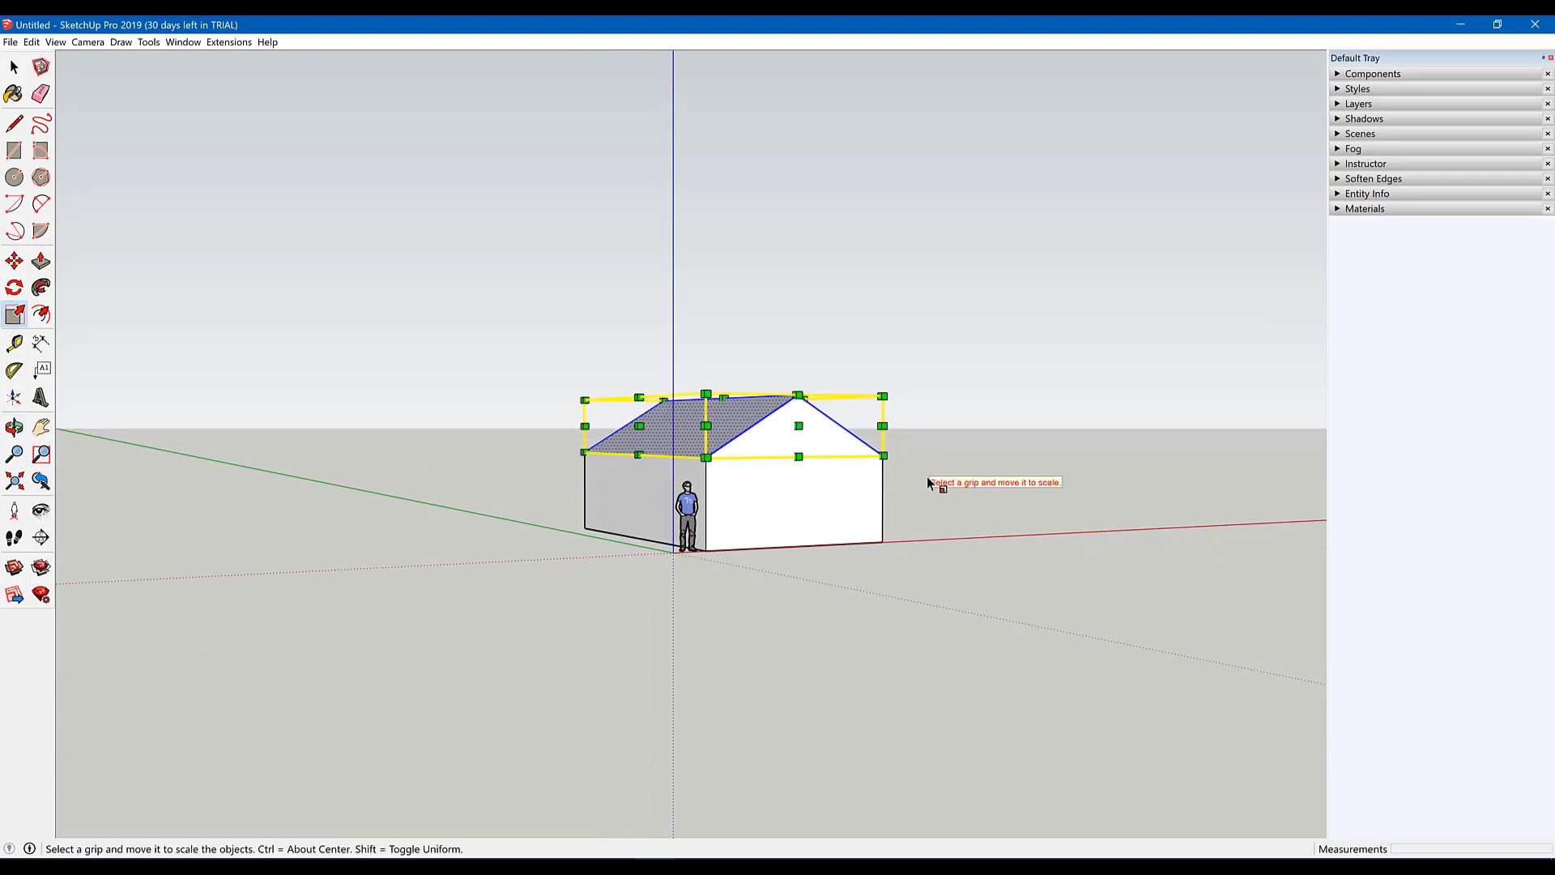
pyautogui.press('space')
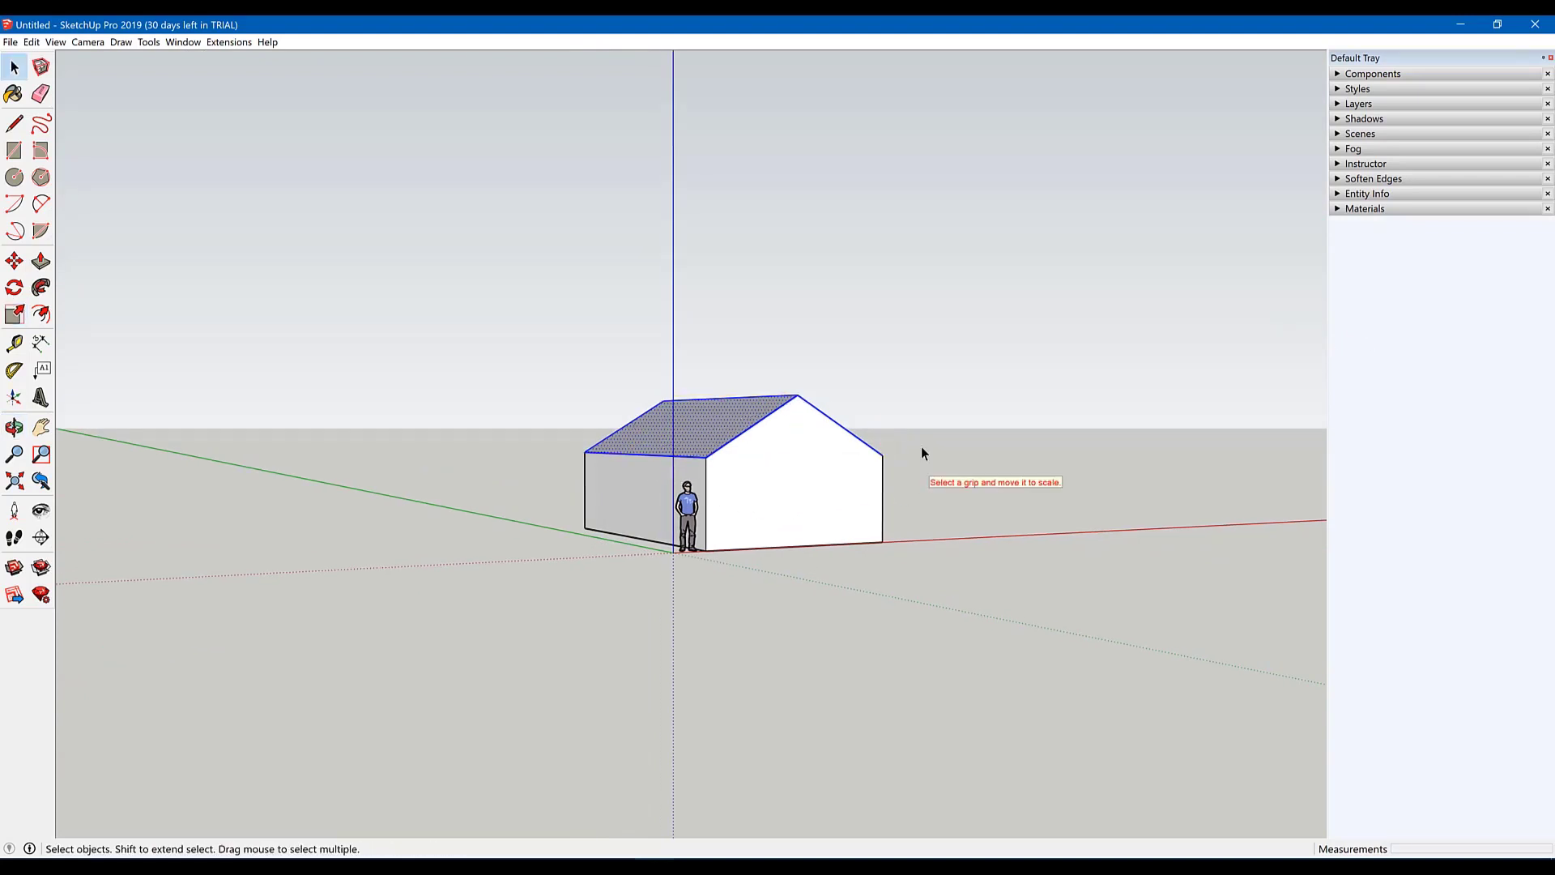
pyautogui.click(922, 450)
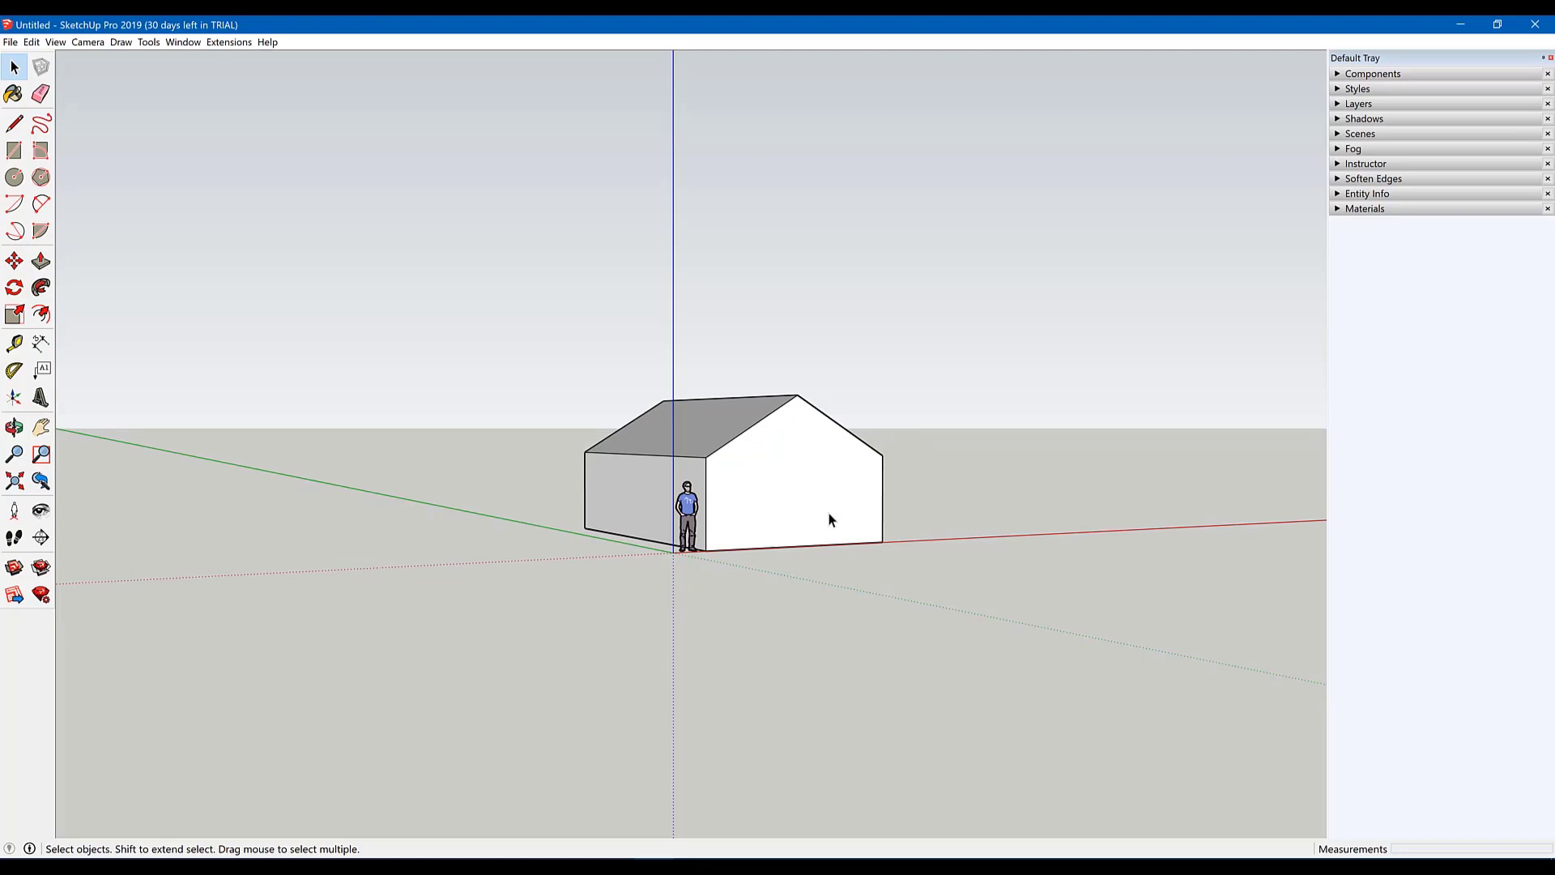
pyautogui.moveTo(829, 520)
pyautogui.mouseDown(button='middle')
pyautogui.moveTo(808, 514)
pyautogui.moveTo(591, 618)
pyautogui.moveTo(375, 671)
pyautogui.moveTo(349, 735)
pyautogui.moveTo(568, 541)
pyautogui.mouseUp(button='middle')
pyautogui.scroll(2, 577, 547)
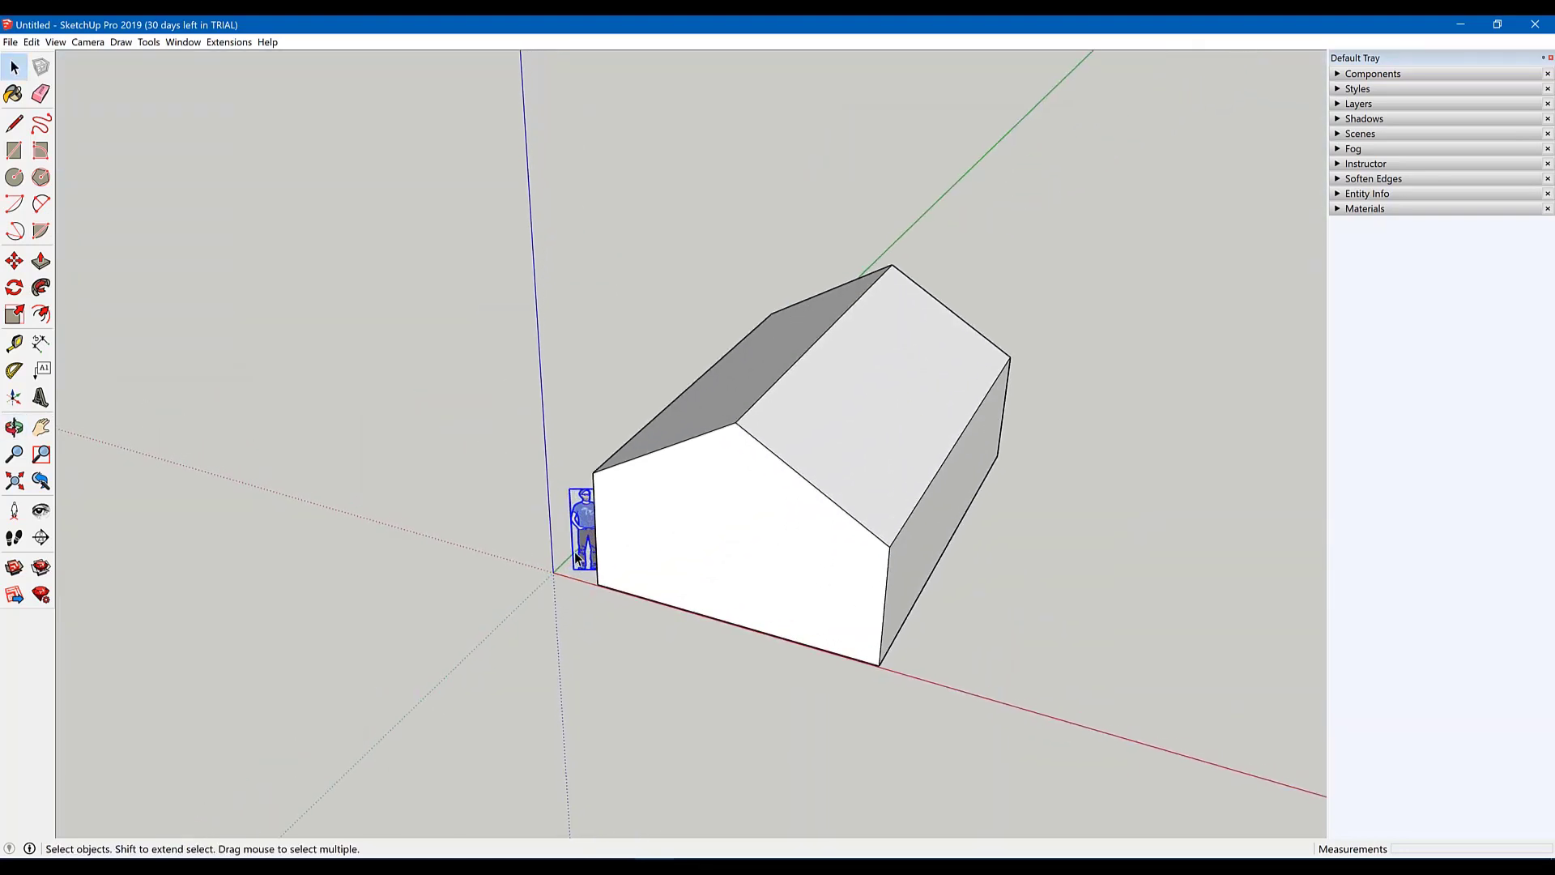
pyautogui.scroll(2, 577, 555)
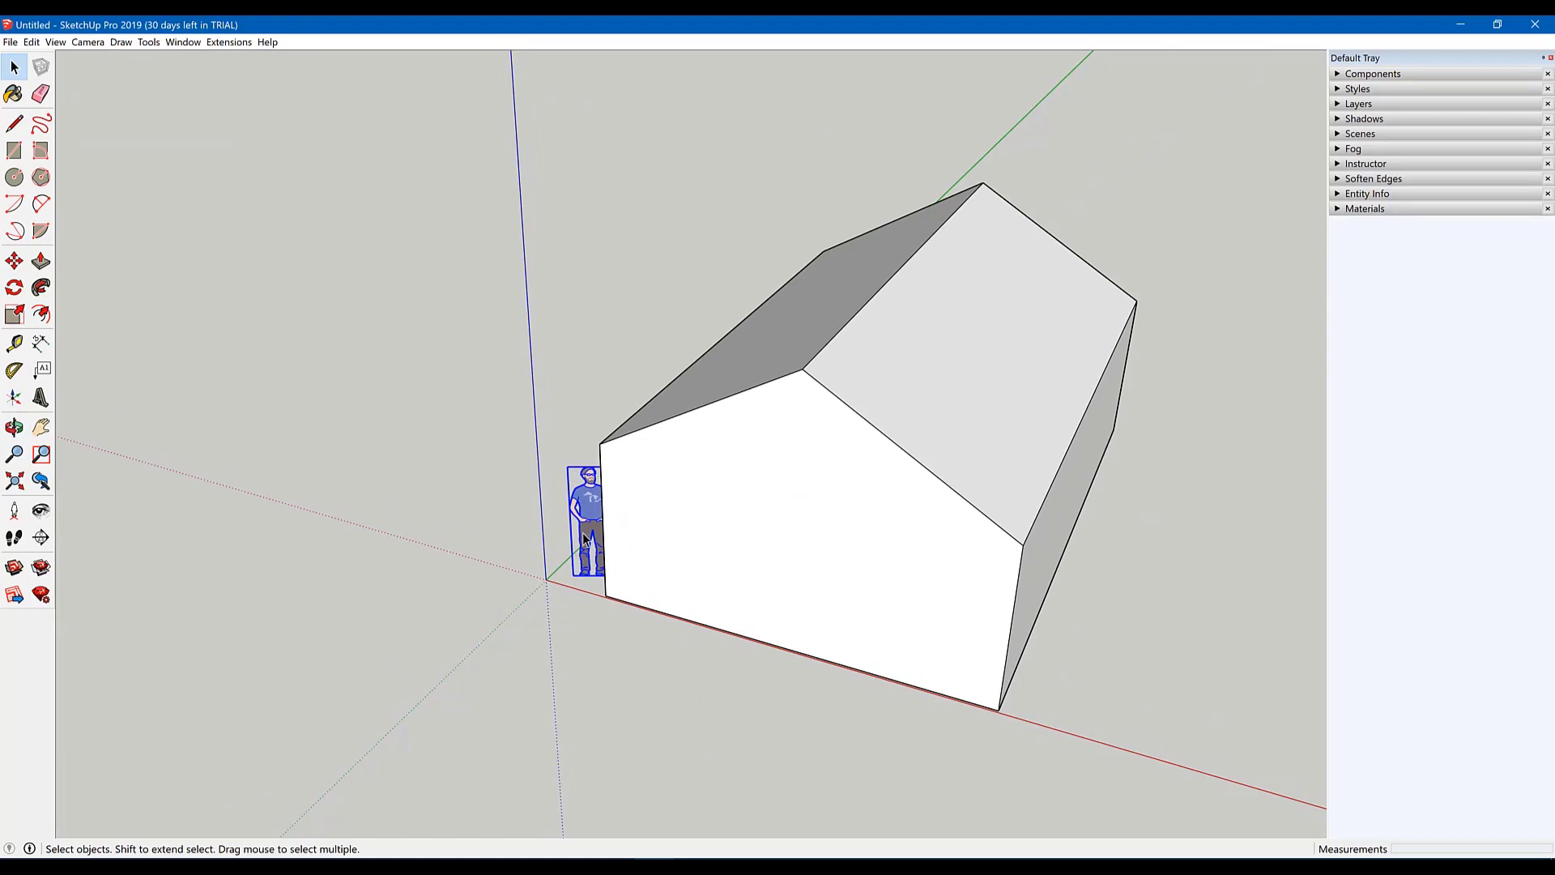
# Step: Move the person figure from the origin to a spot beside the house
pyautogui.press('m')
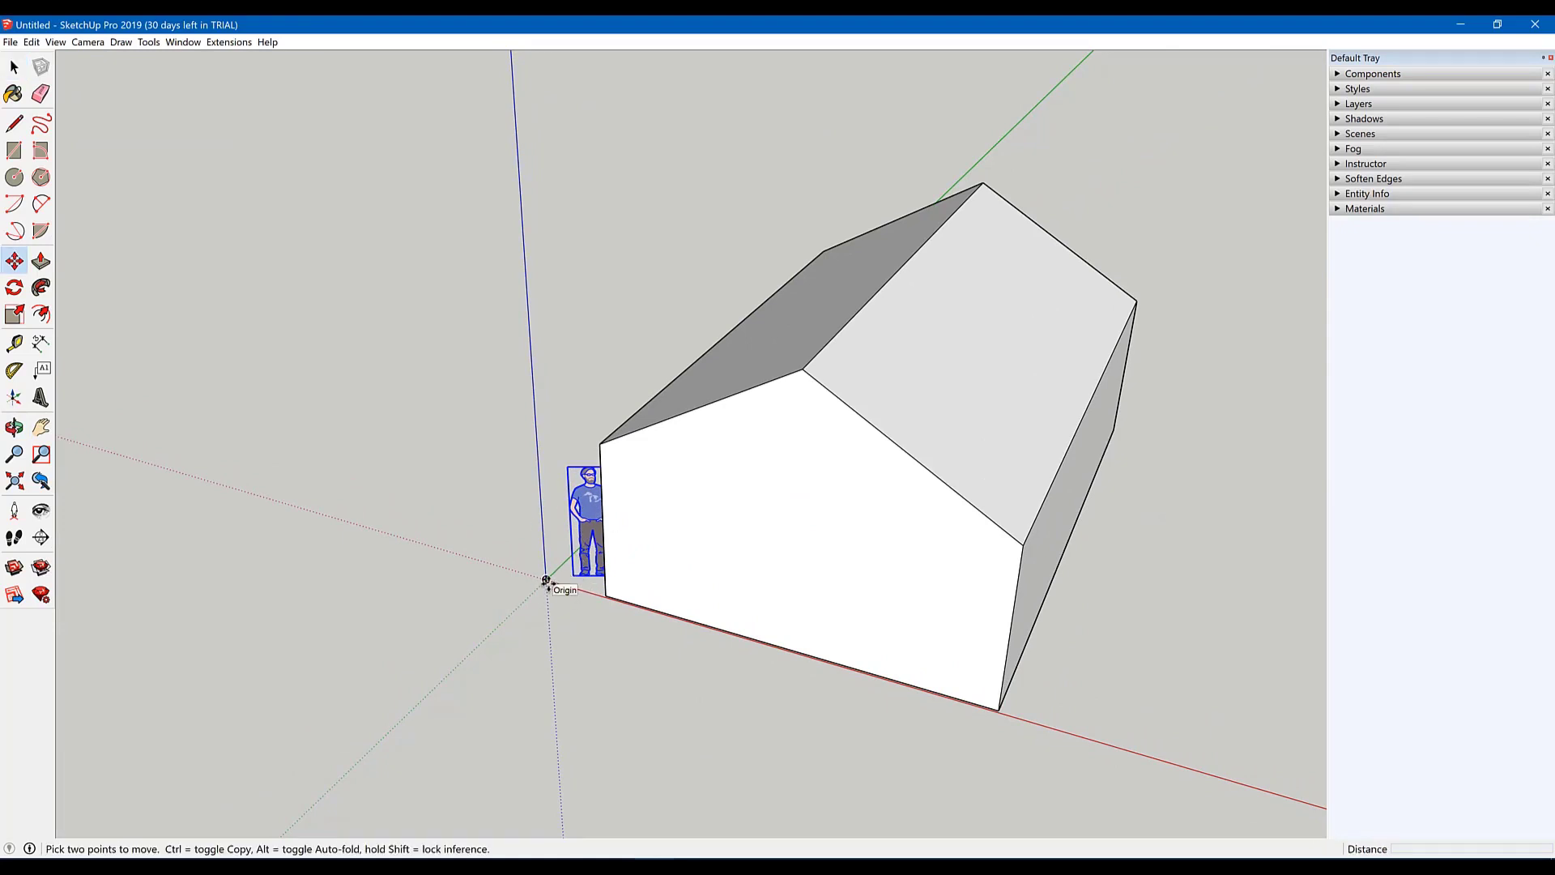
pyautogui.click(546, 580)
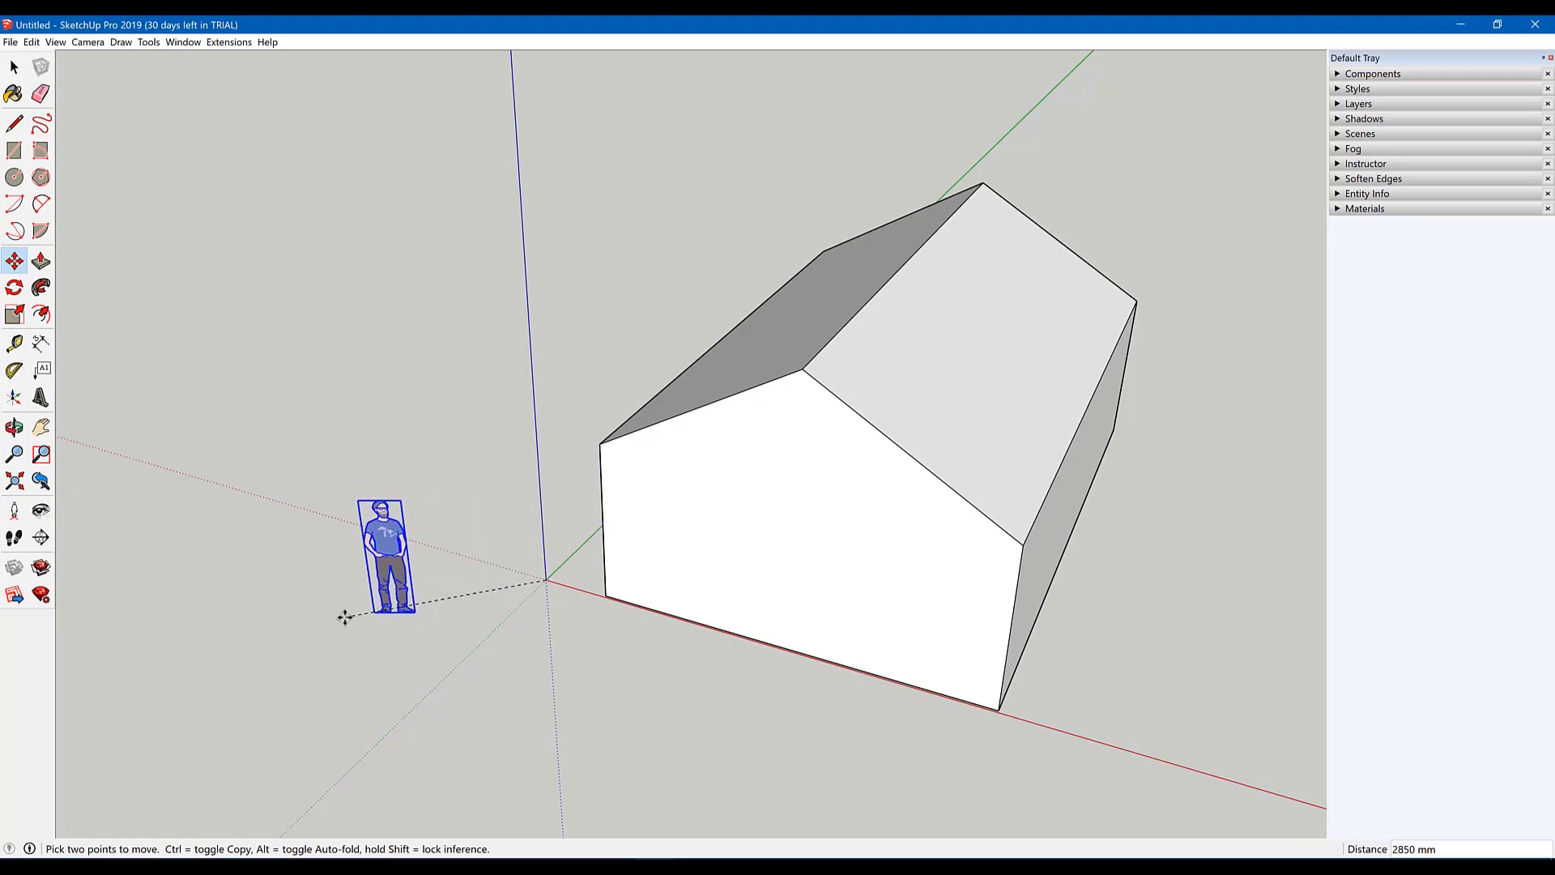
pyautogui.moveTo(568, 672)
pyautogui.mouseDown(button='middle')
pyautogui.moveTo(795, 511)
pyautogui.moveTo(125, 441)
pyautogui.moveTo(929, 608)
pyautogui.mouseUp(button='middle')
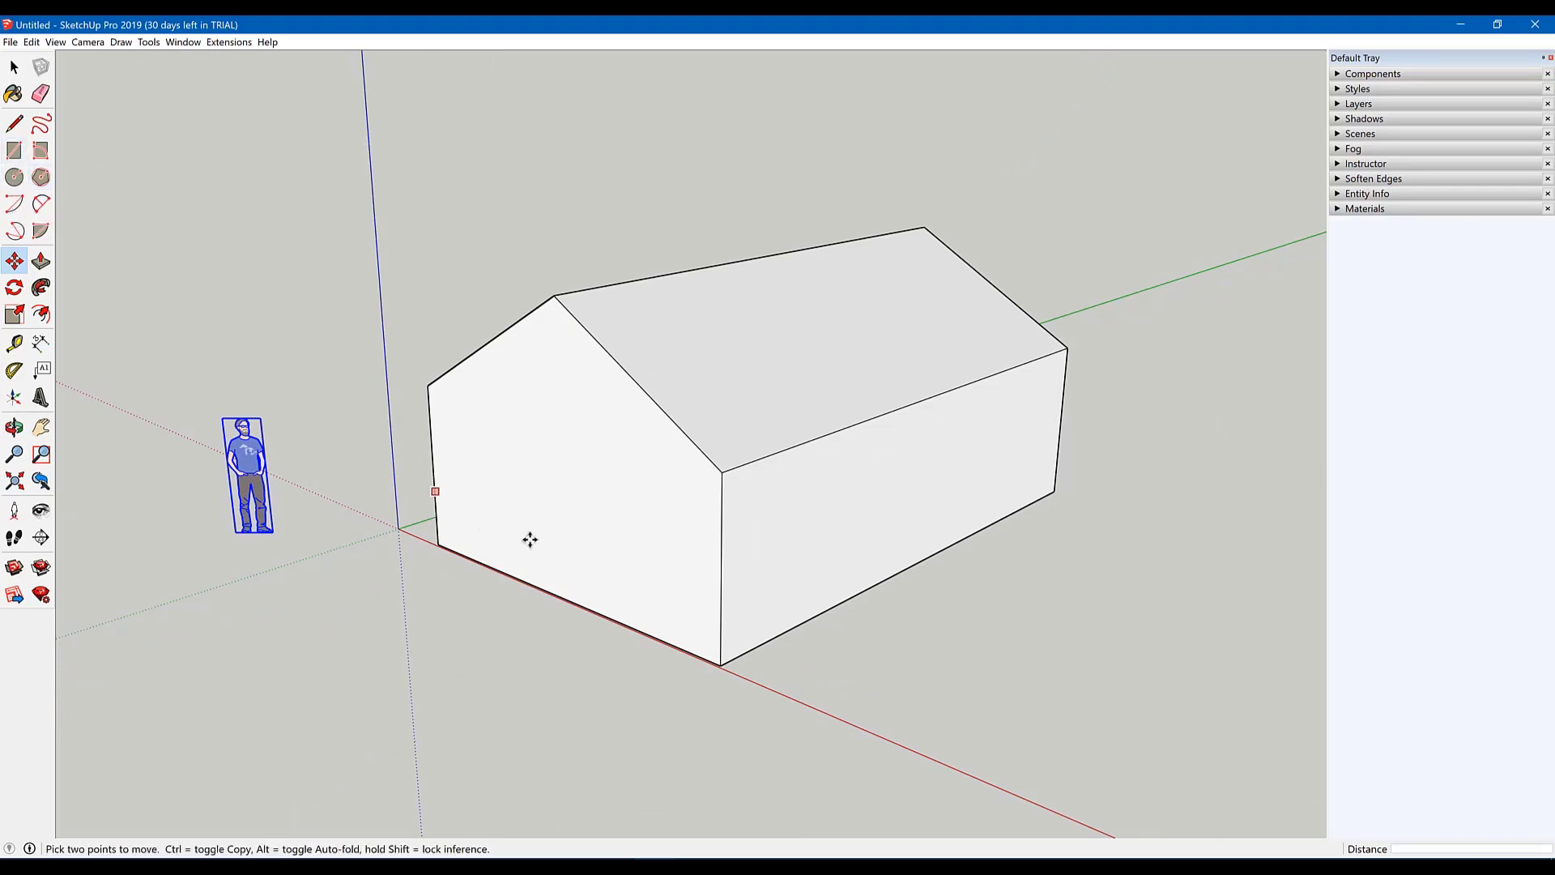
pyautogui.press('r')
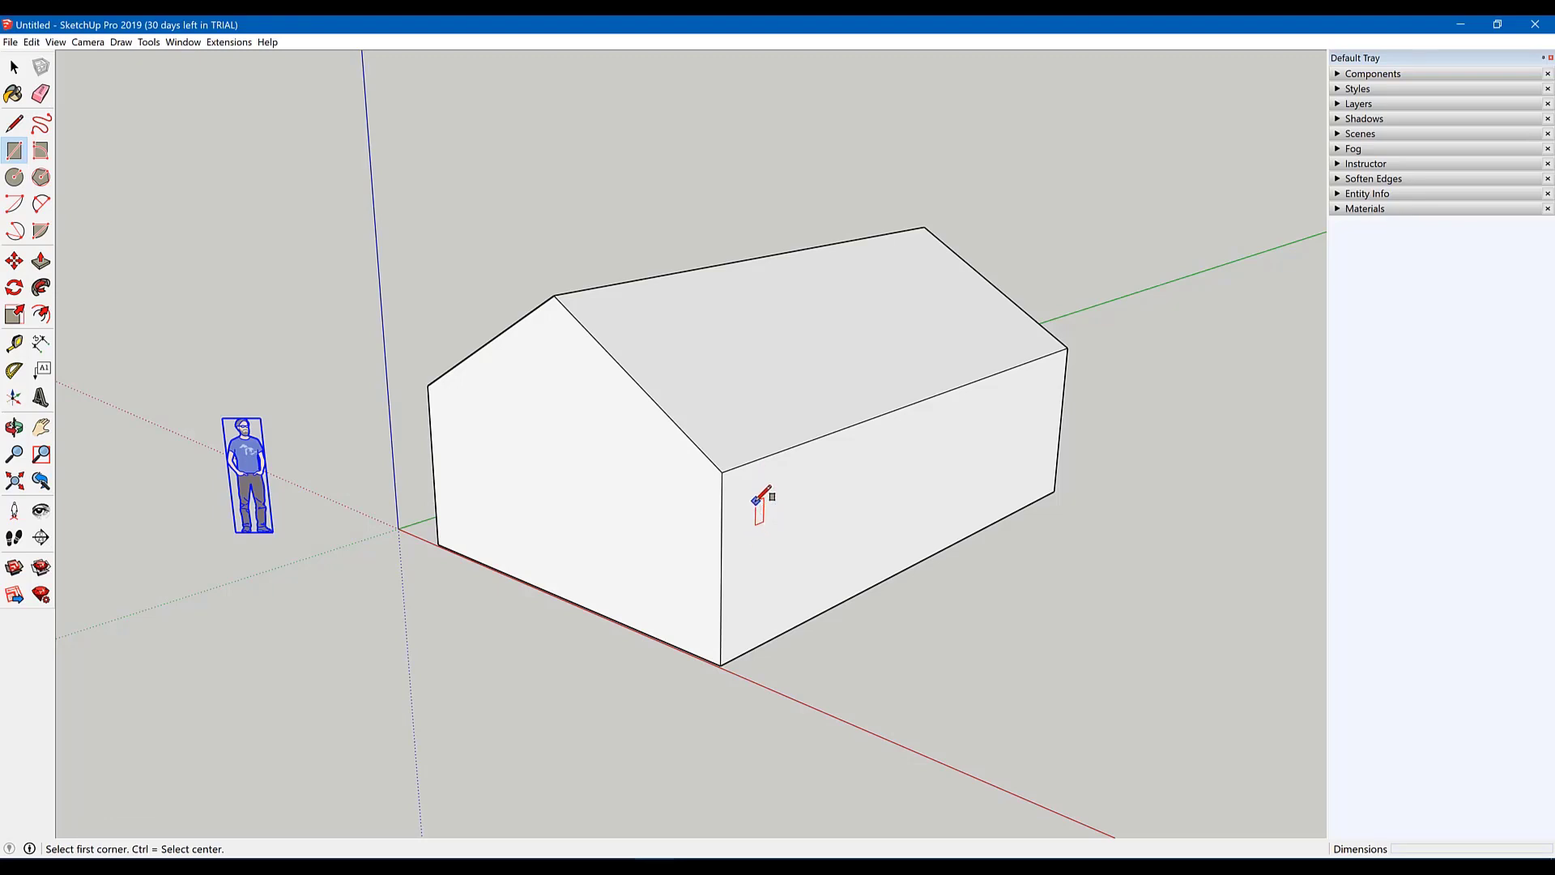
# Step: Draw a tall, door-shaped rectangle near the left end of the long side wall
pyautogui.click(755, 499)
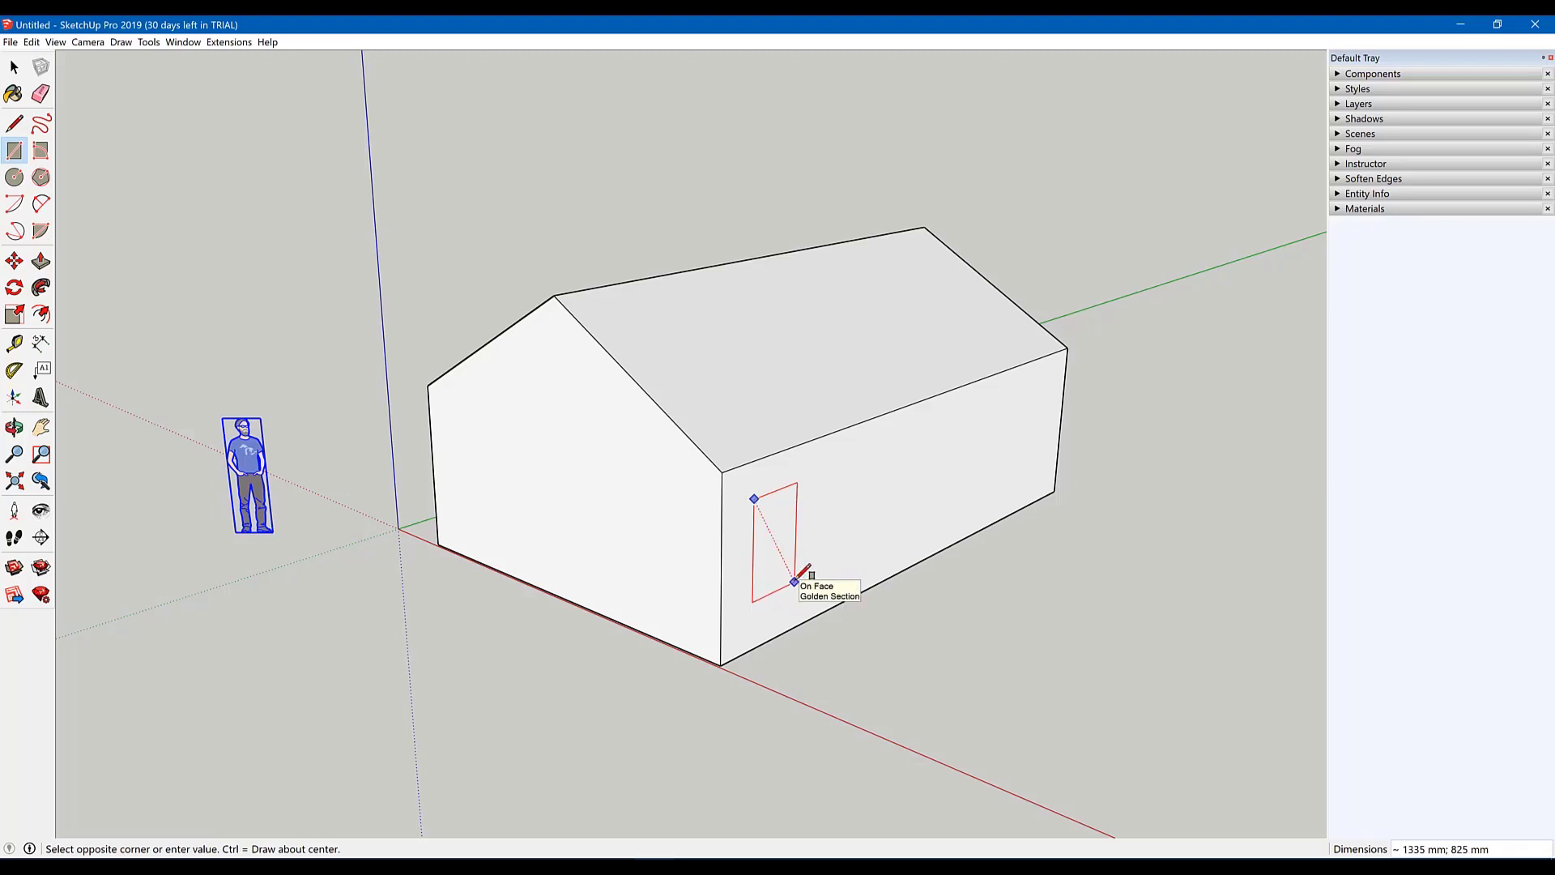
pyautogui.click(795, 583)
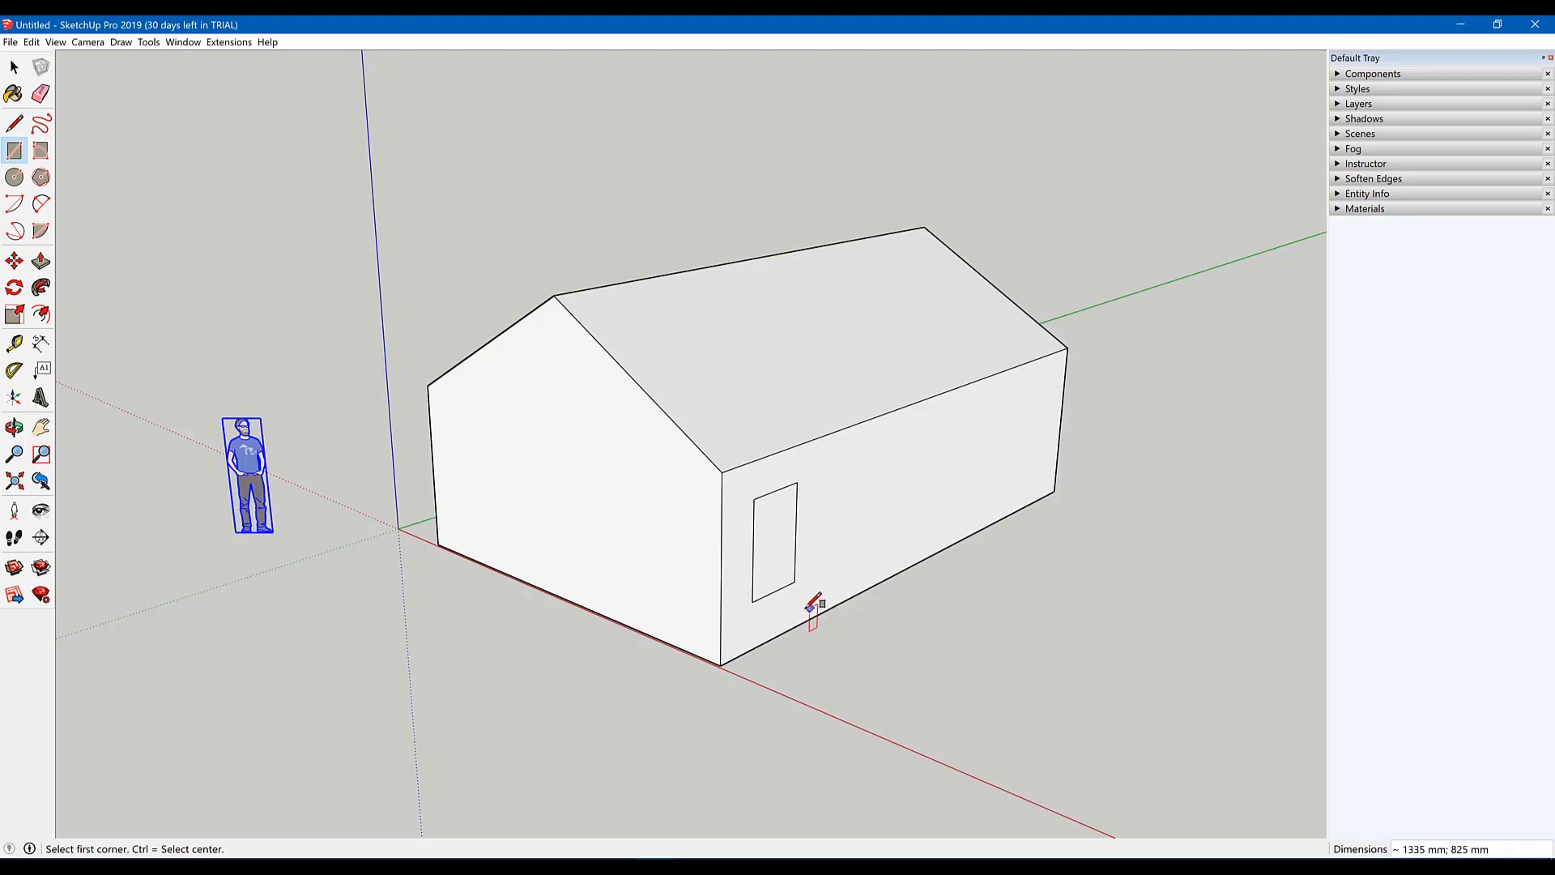
pyautogui.moveTo(809, 603)
pyautogui.mouseDown(button='middle')
pyautogui.moveTo(587, 566)
pyautogui.moveTo(604, 462)
pyautogui.moveTo(828, 429)
pyautogui.moveTo(788, 573)
pyautogui.moveTo(802, 548)
pyautogui.moveTo(438, 448)
pyautogui.moveTo(538, 448)
pyautogui.moveTo(714, 579)
pyautogui.mouseUp(button='middle')
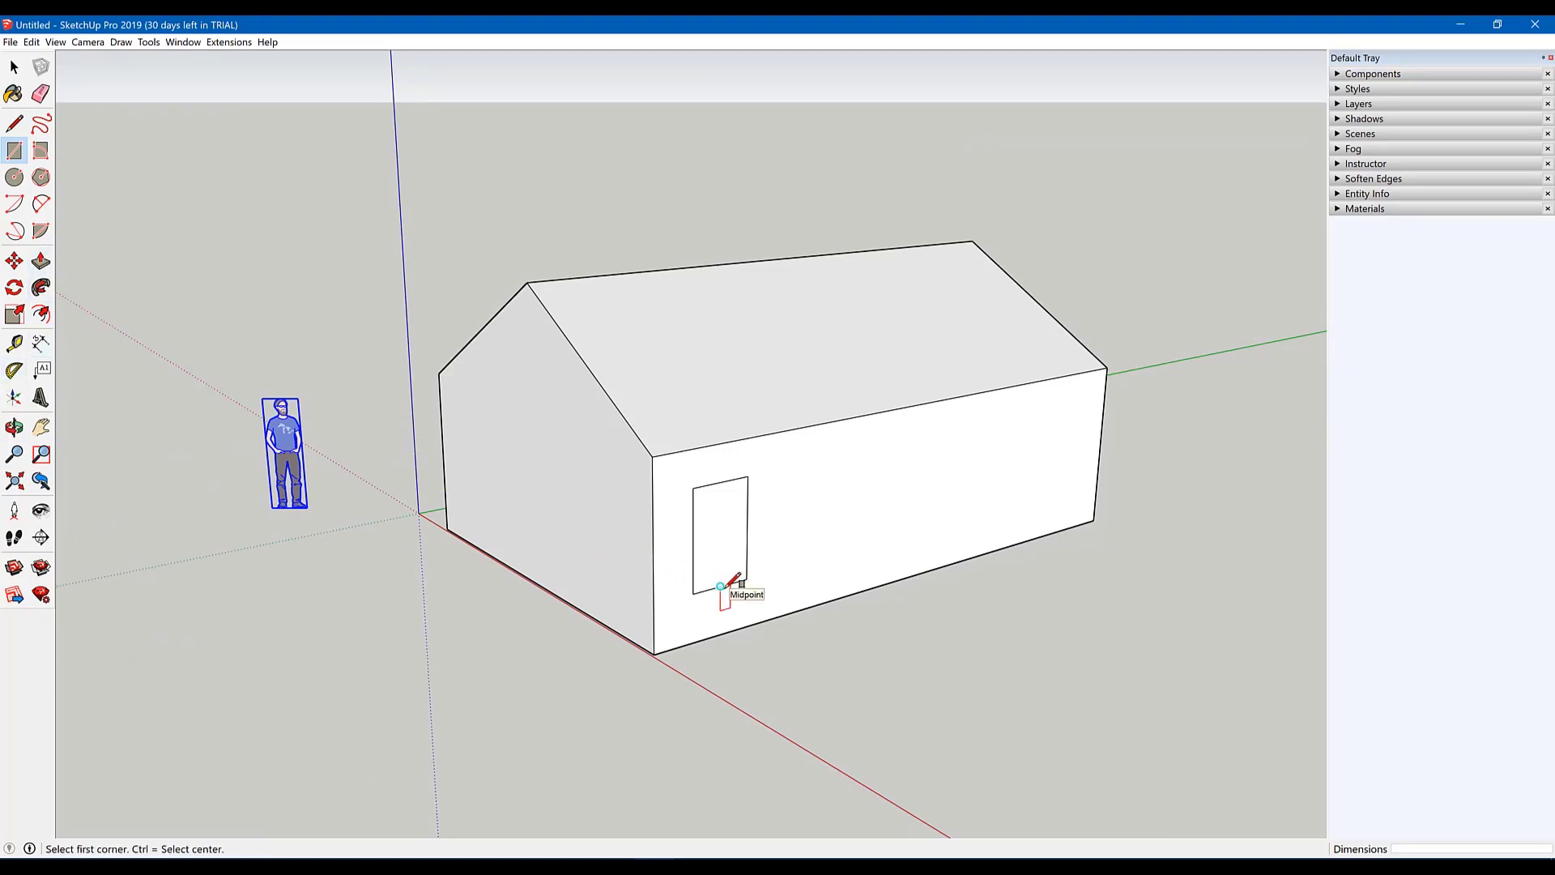
pyautogui.press('p')
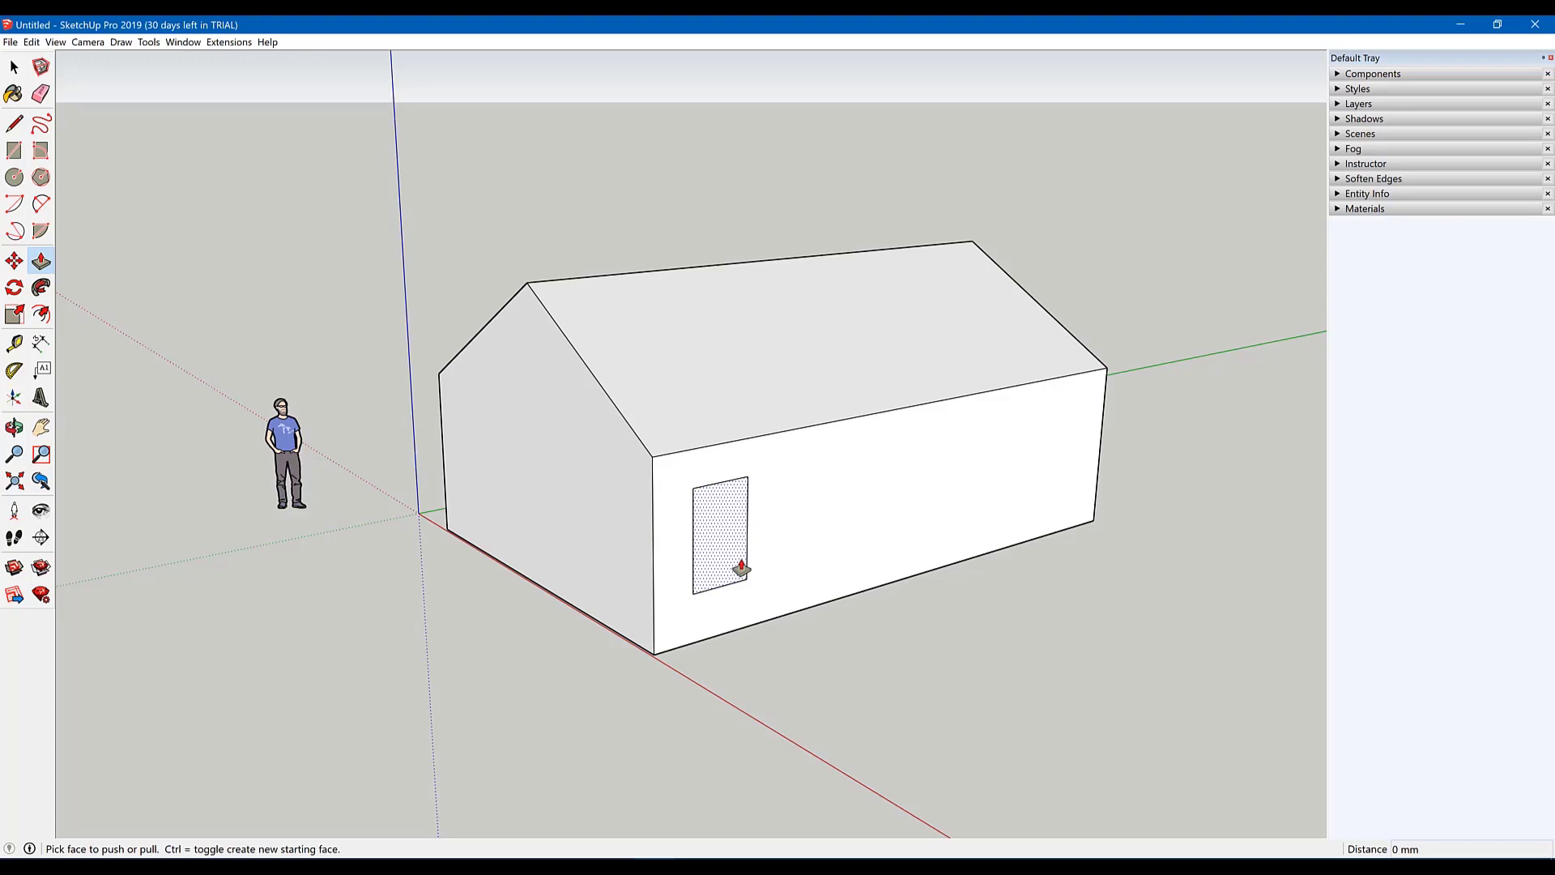
# Step: Push the window rectangle 100 mm into the long wall, then orbit to face the wall
pyautogui.click(741, 567)
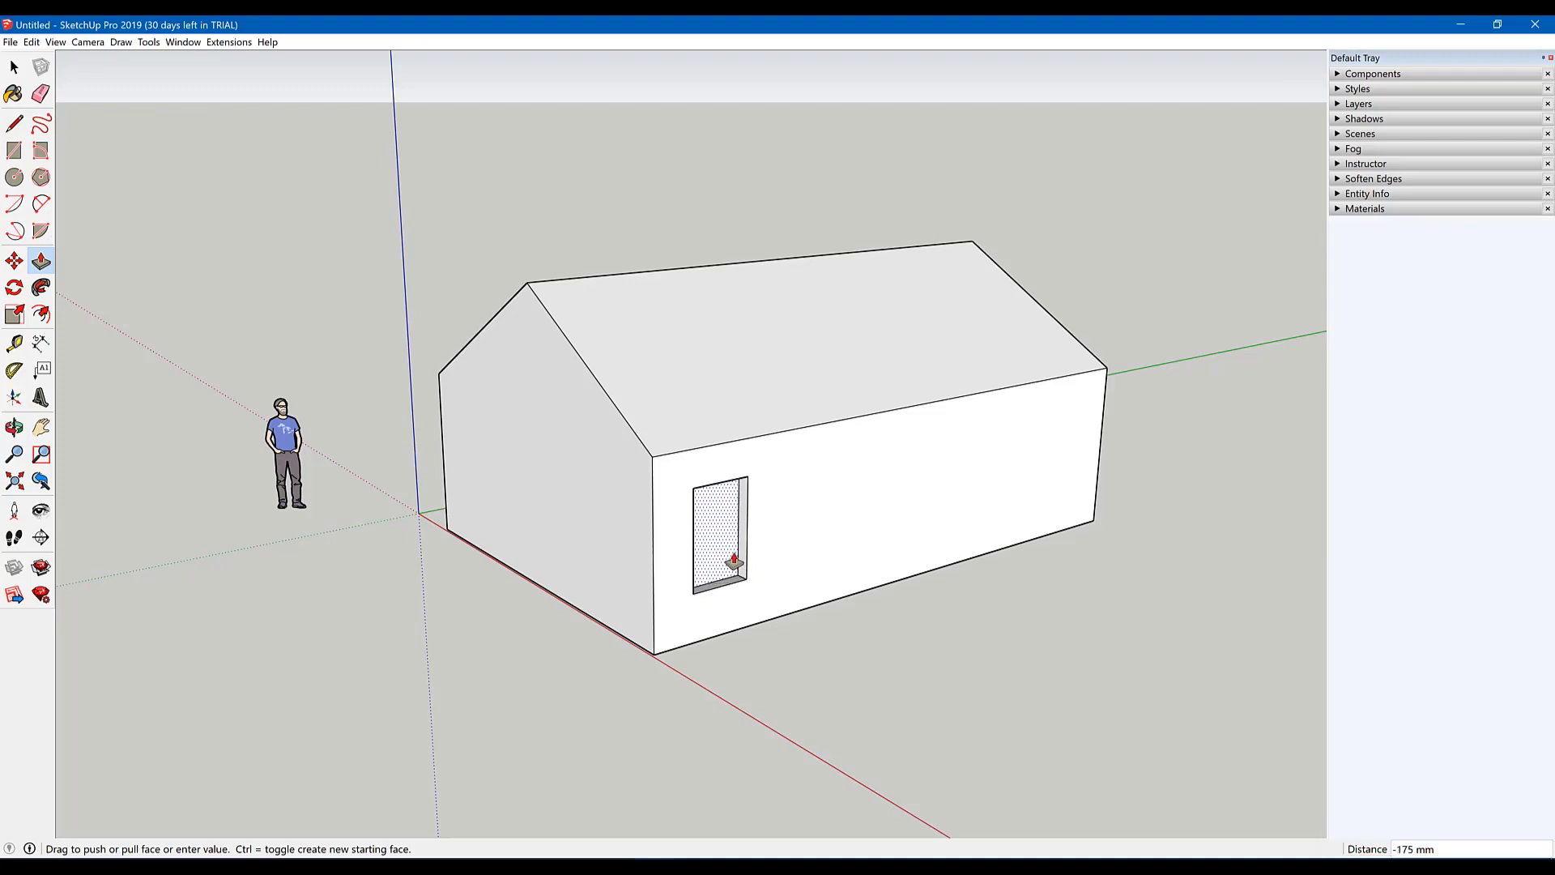
pyautogui.write('100')
pyautogui.press('Return')
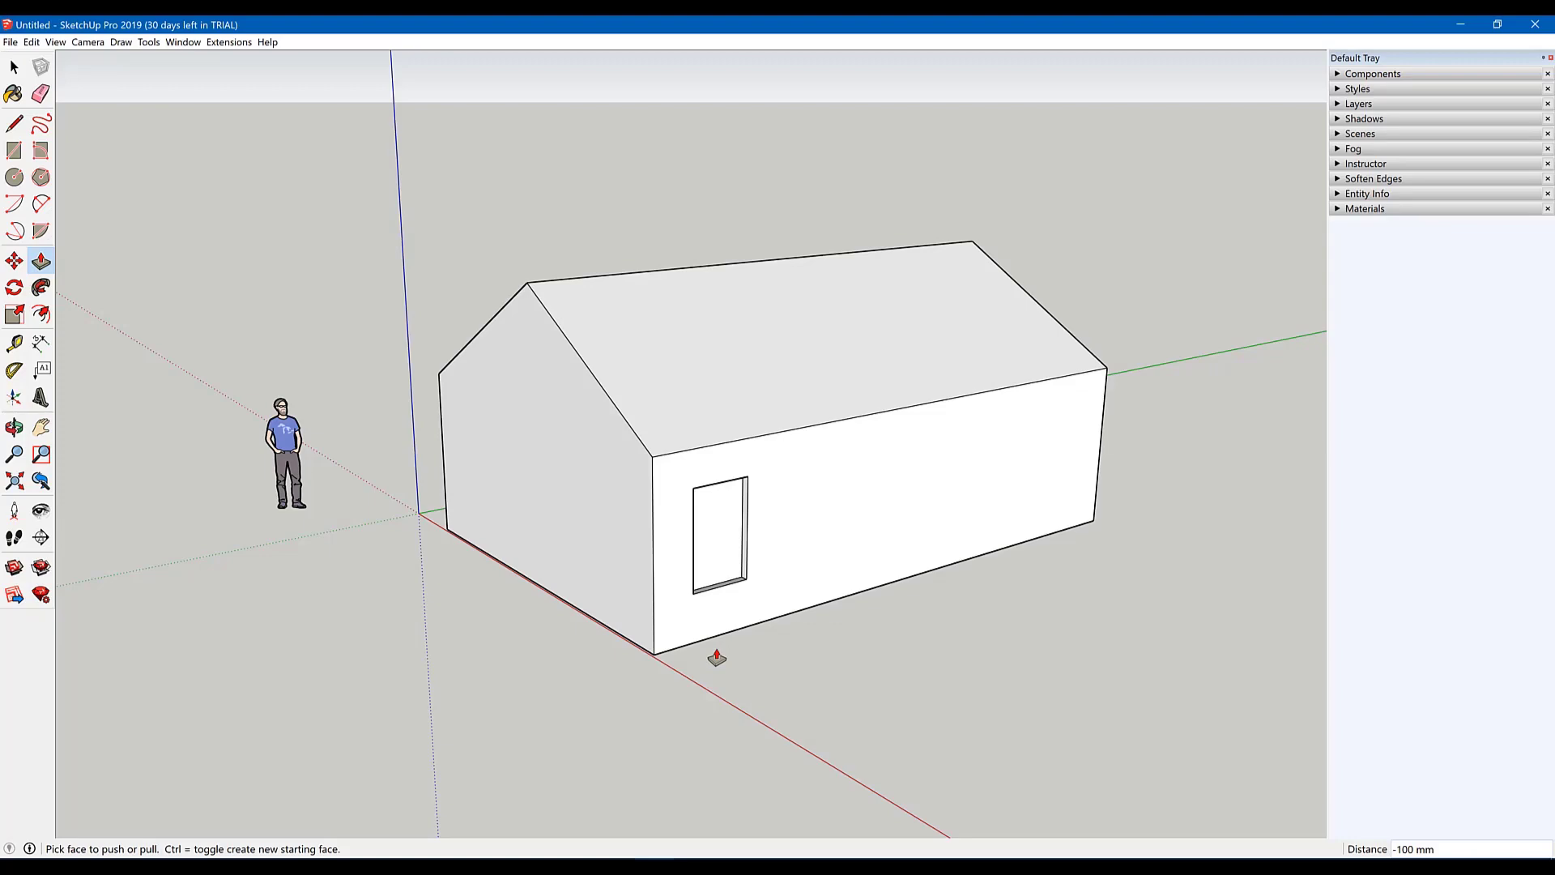
pyautogui.scroll(1, 806, 580)
pyautogui.scroll(2, 805, 580)
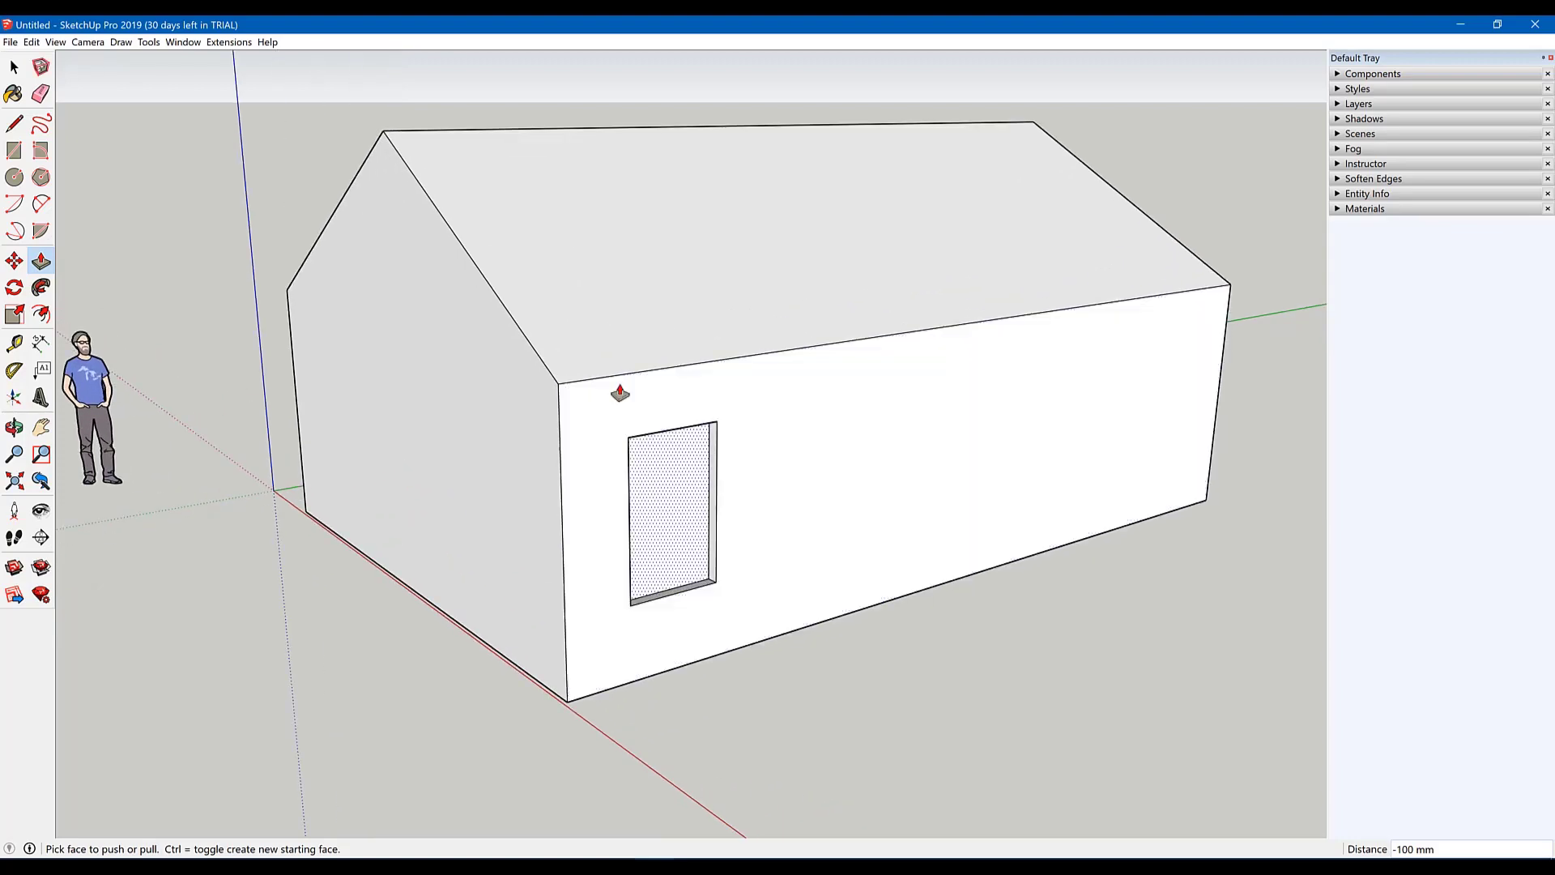
pyautogui.moveTo(708, 548)
pyautogui.mouseDown(button='middle')
pyautogui.moveTo(638, 364)
pyautogui.moveTo(578, 389)
pyautogui.moveTo(729, 381)
pyautogui.mouseUp(button='middle')
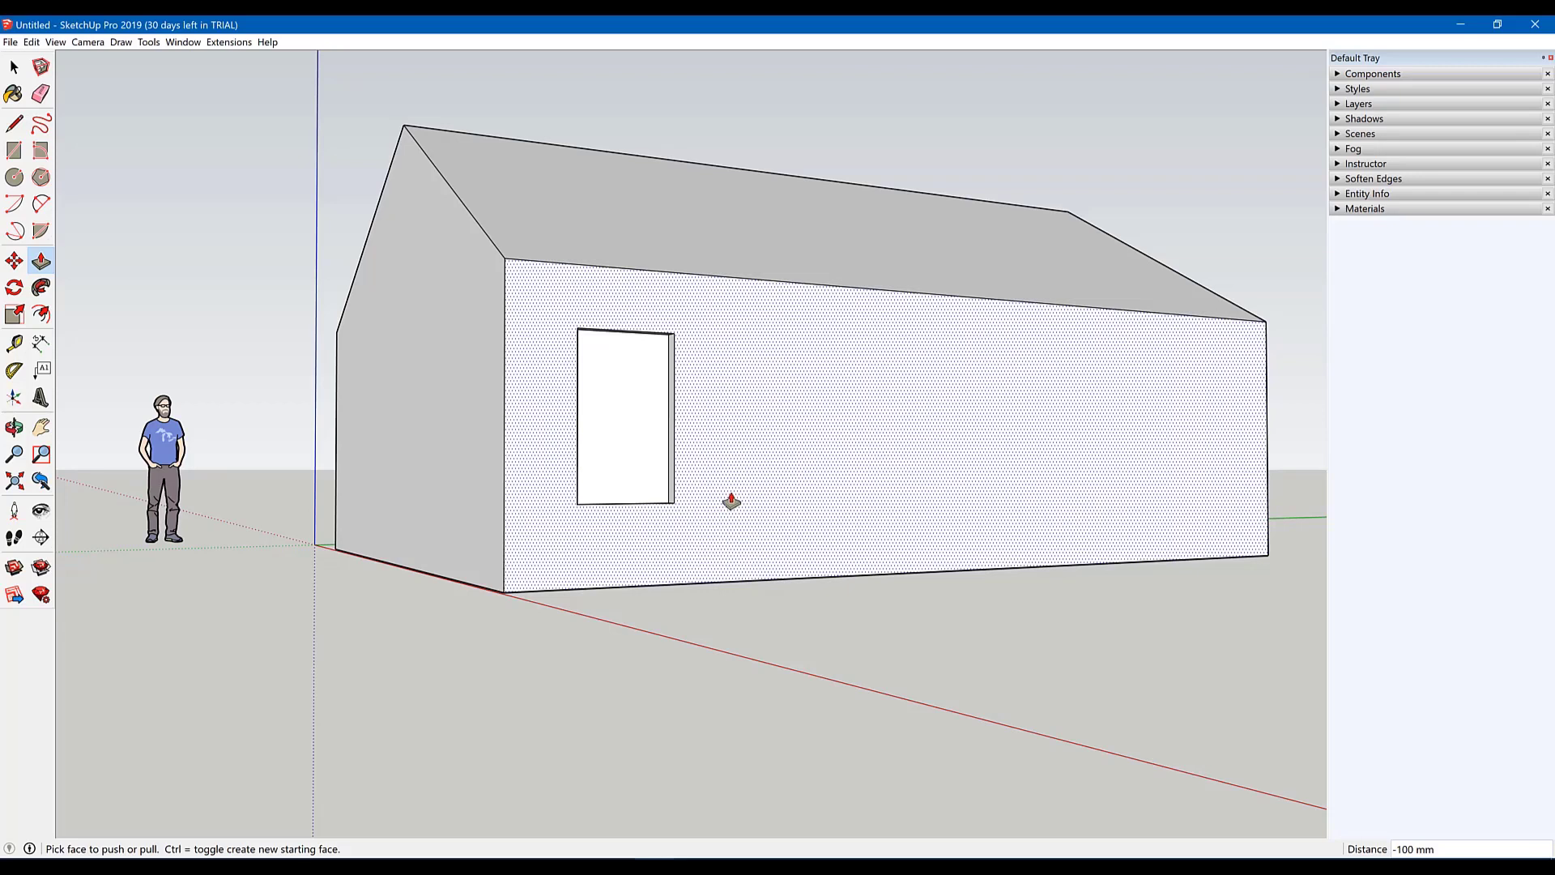
pyautogui.press('r')
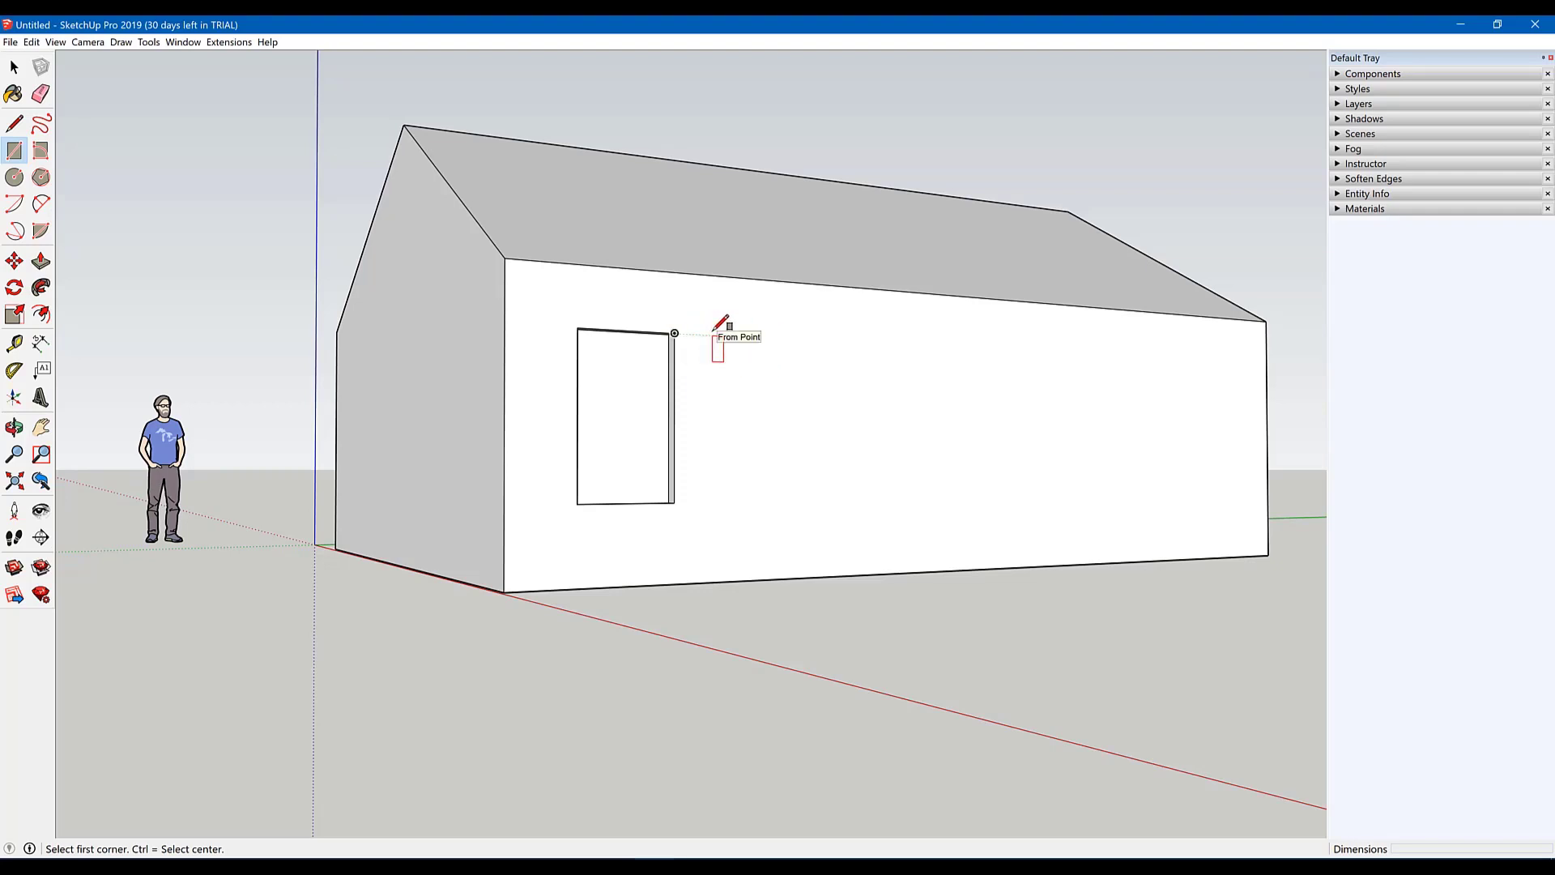
pyautogui.click(712, 336)
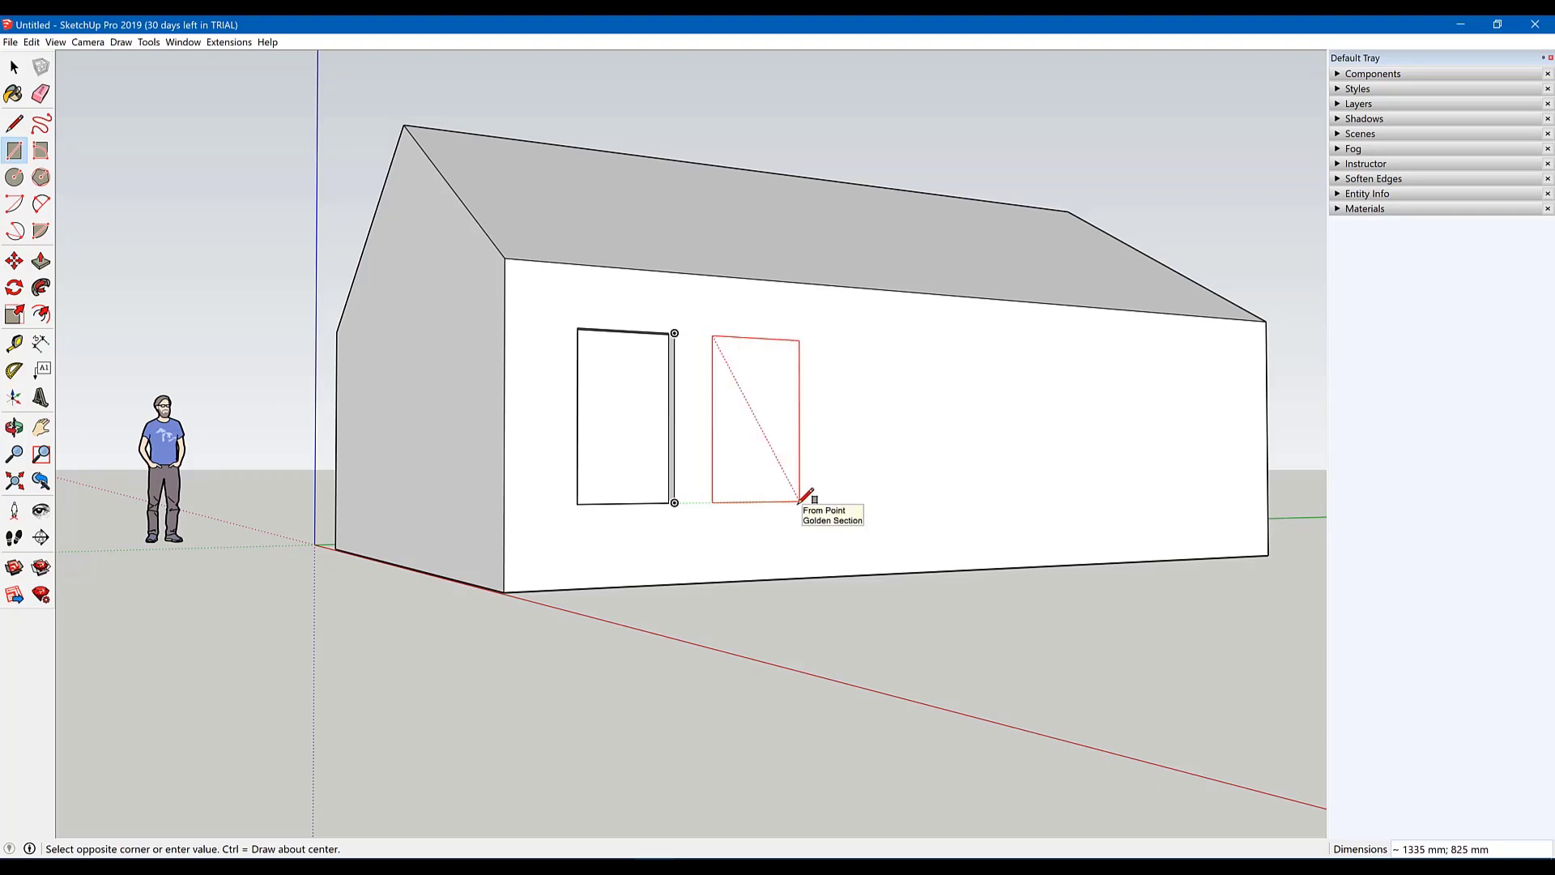
pyautogui.click(800, 501)
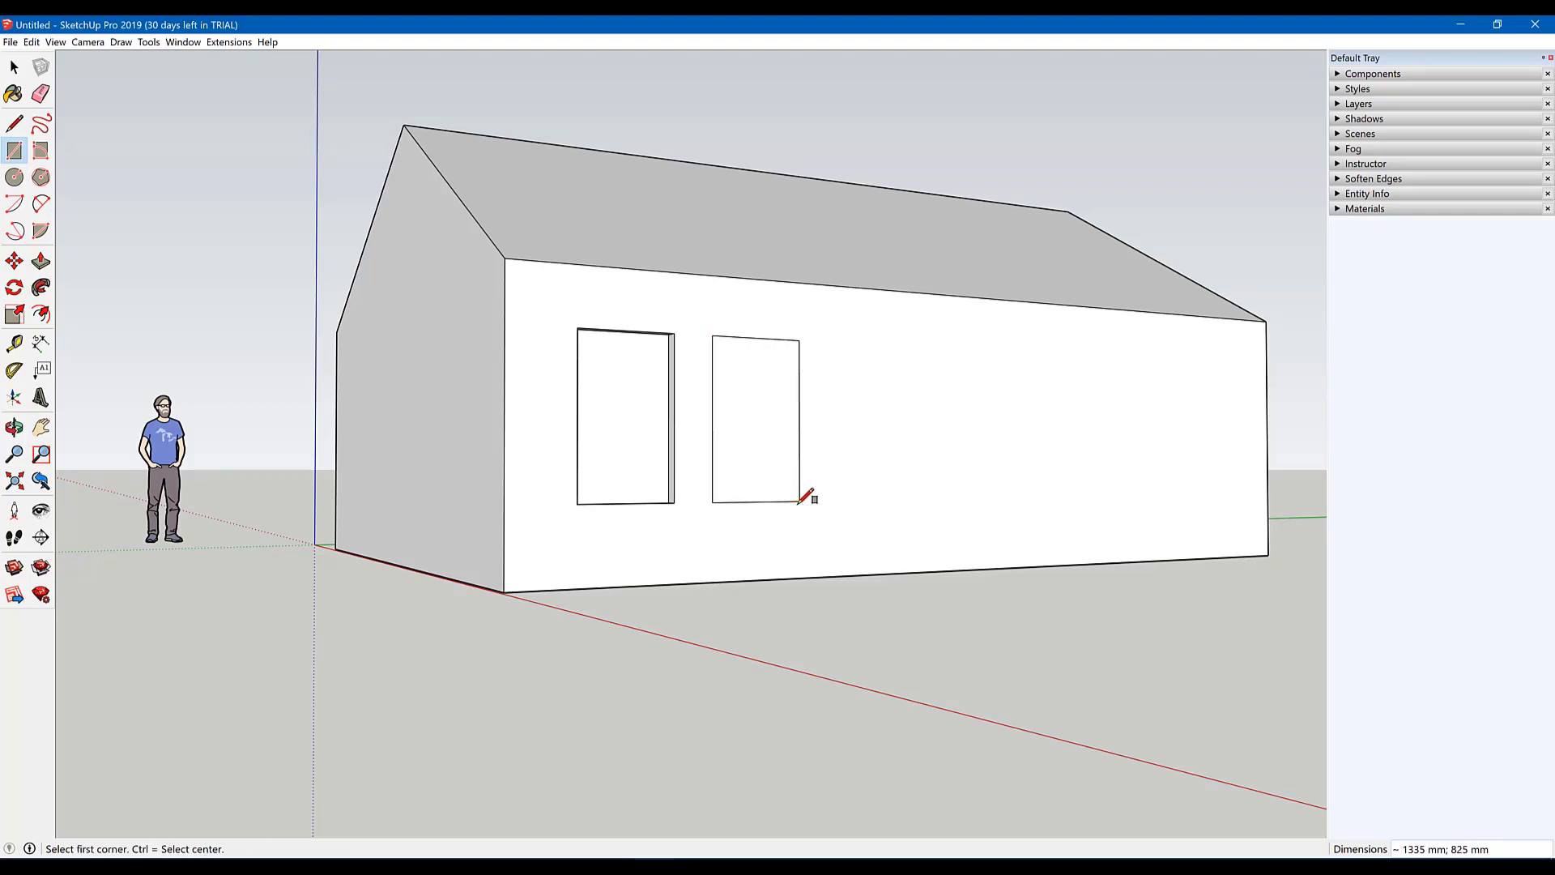
pyautogui.hotkey('ctrl', 'z')
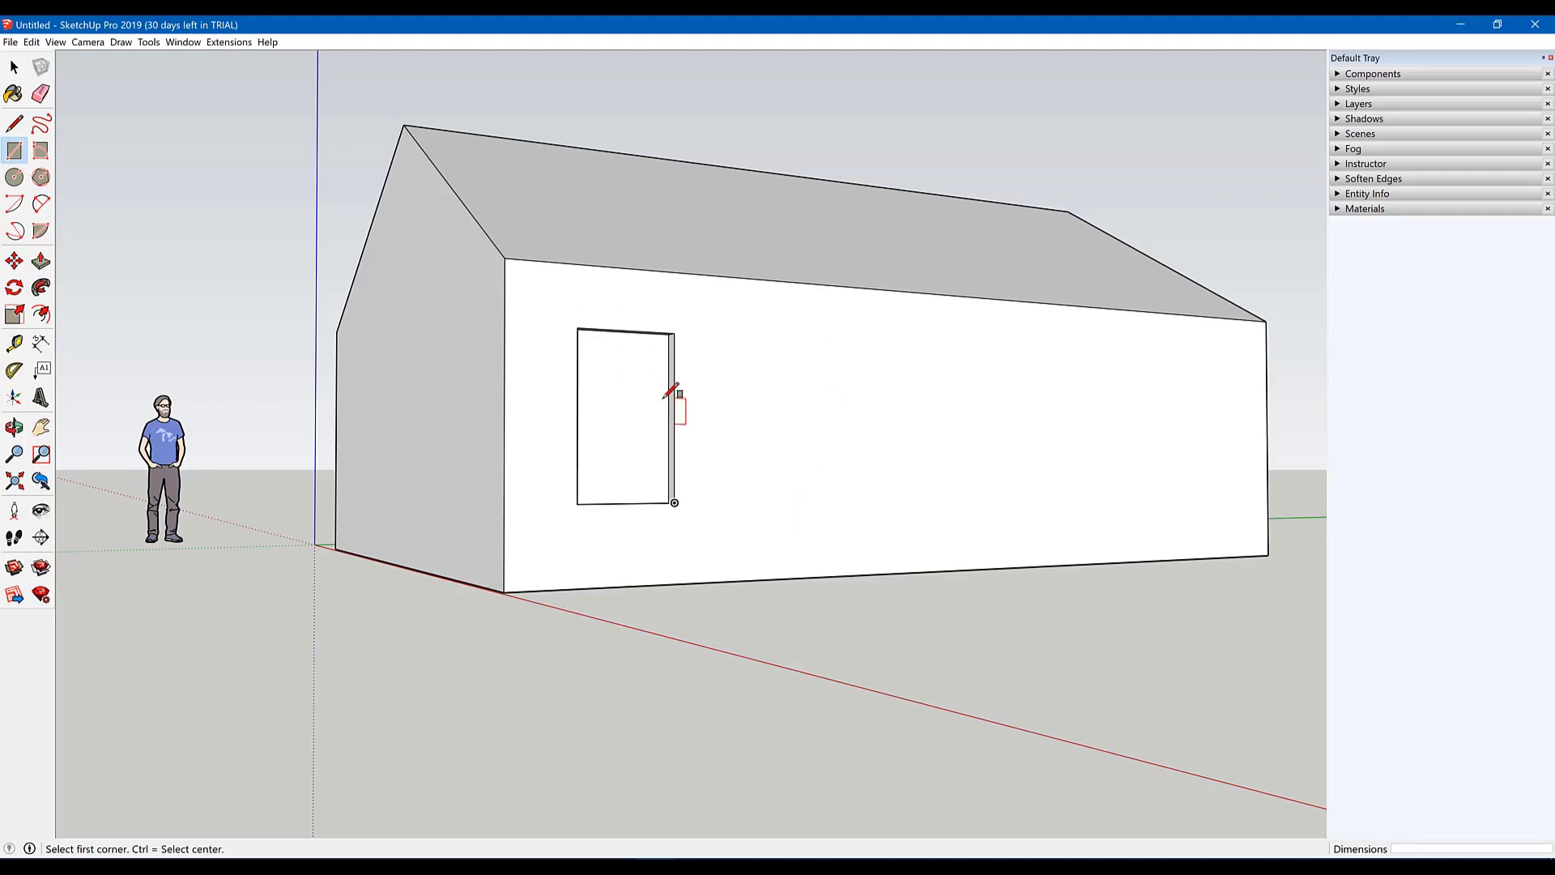
pyautogui.press('space')
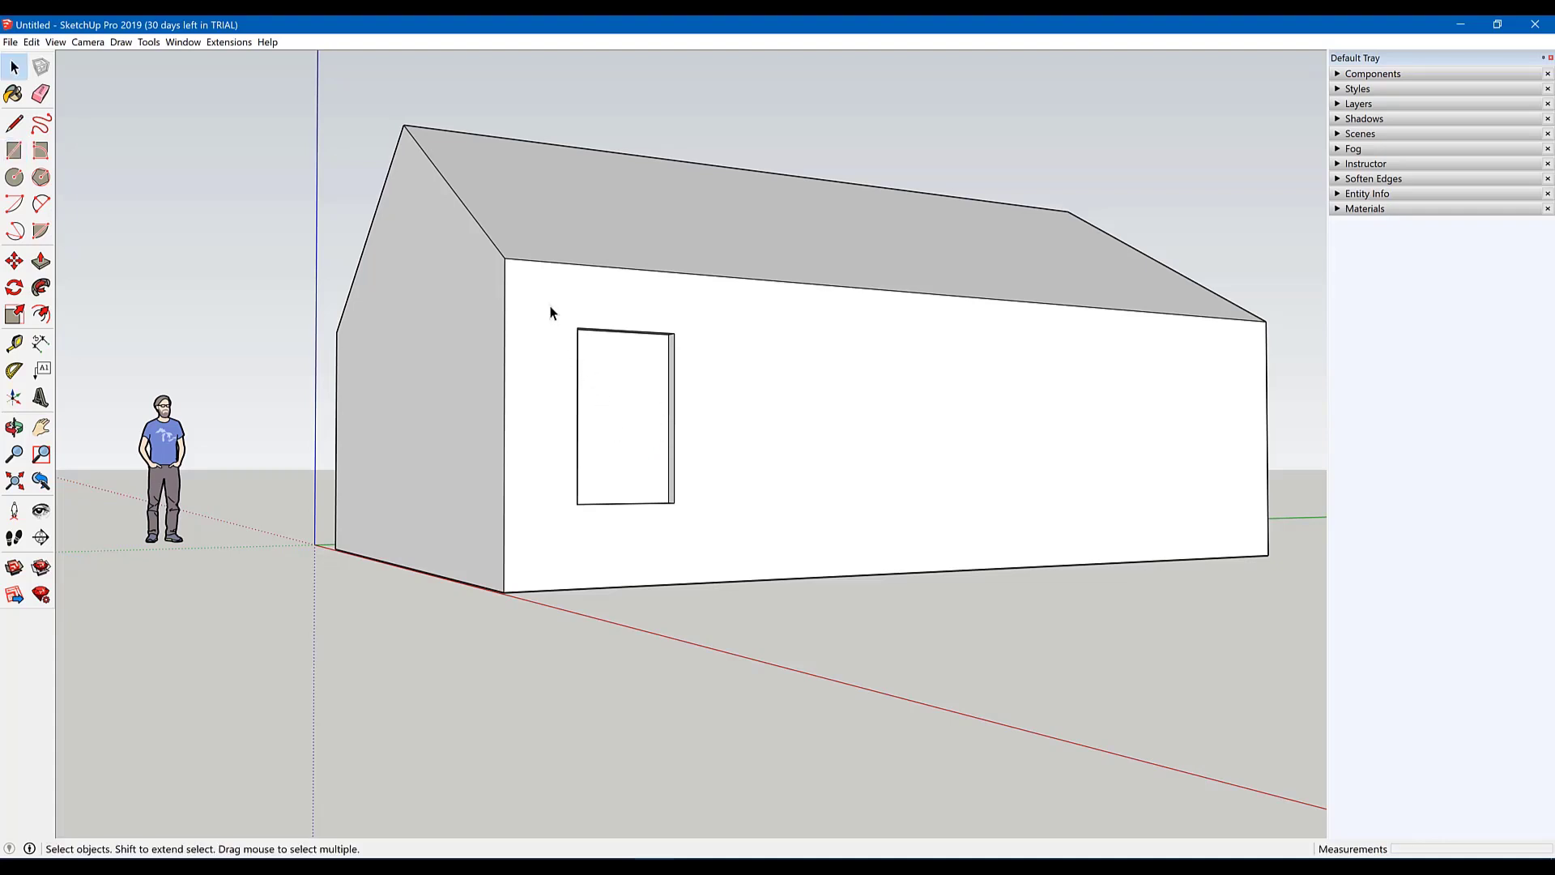
# Step: Box-select the whole recessed window with its inner faces, then view the house from above
pyautogui.moveTo(547, 298); pyautogui.dragTo(700, 534)
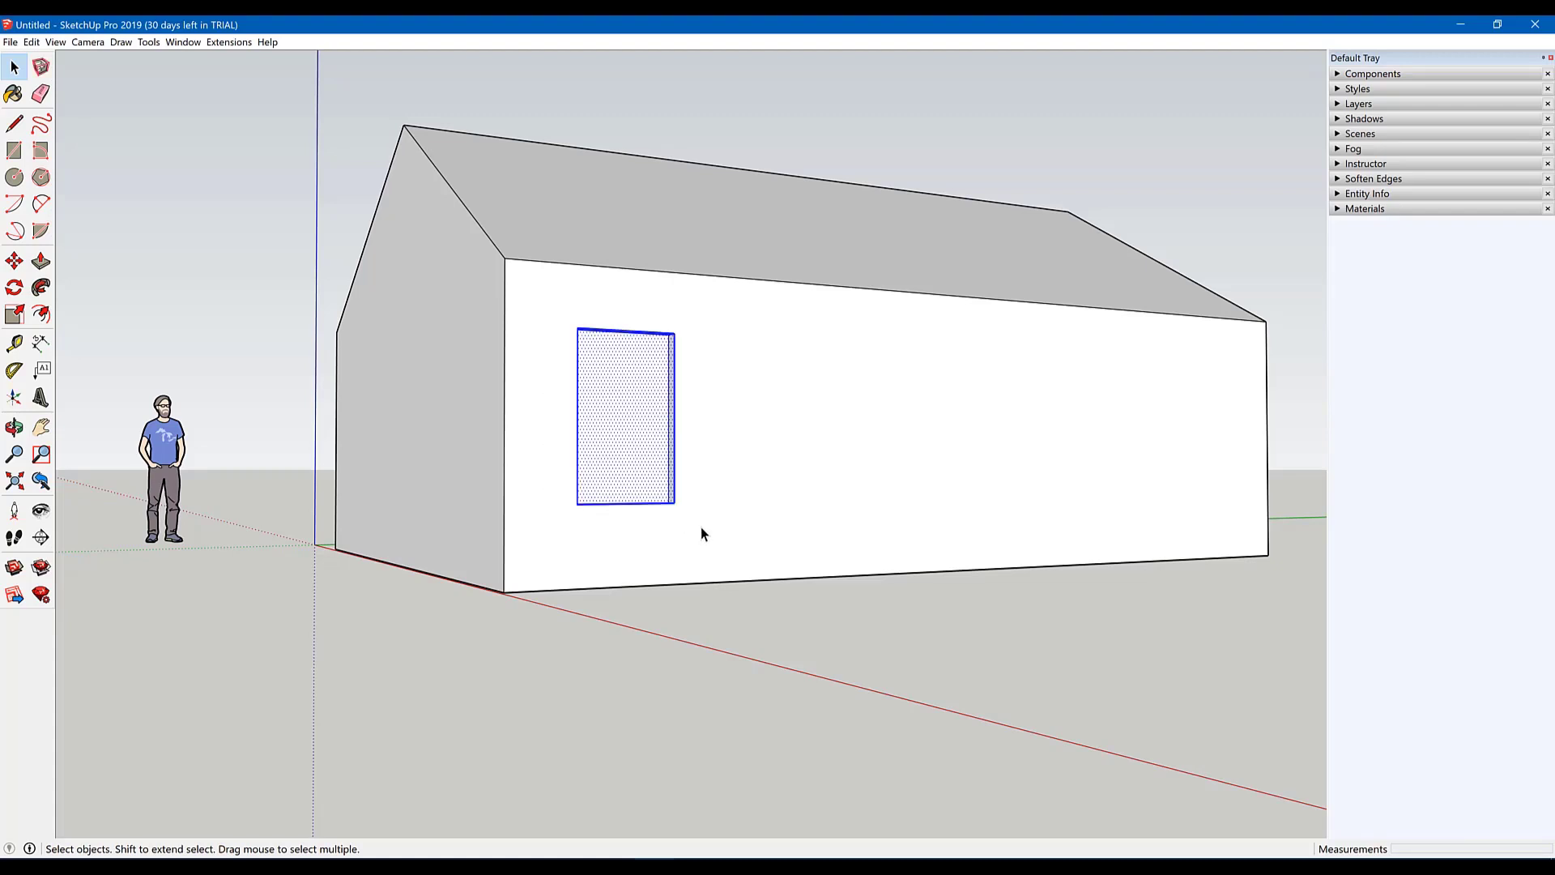
pyautogui.moveTo(828, 406)
pyautogui.mouseDown(button='middle')
pyautogui.moveTo(885, 583)
pyautogui.moveTo(844, 606)
pyautogui.mouseUp(button='middle')
pyautogui.scroll(-3, 426, 568)
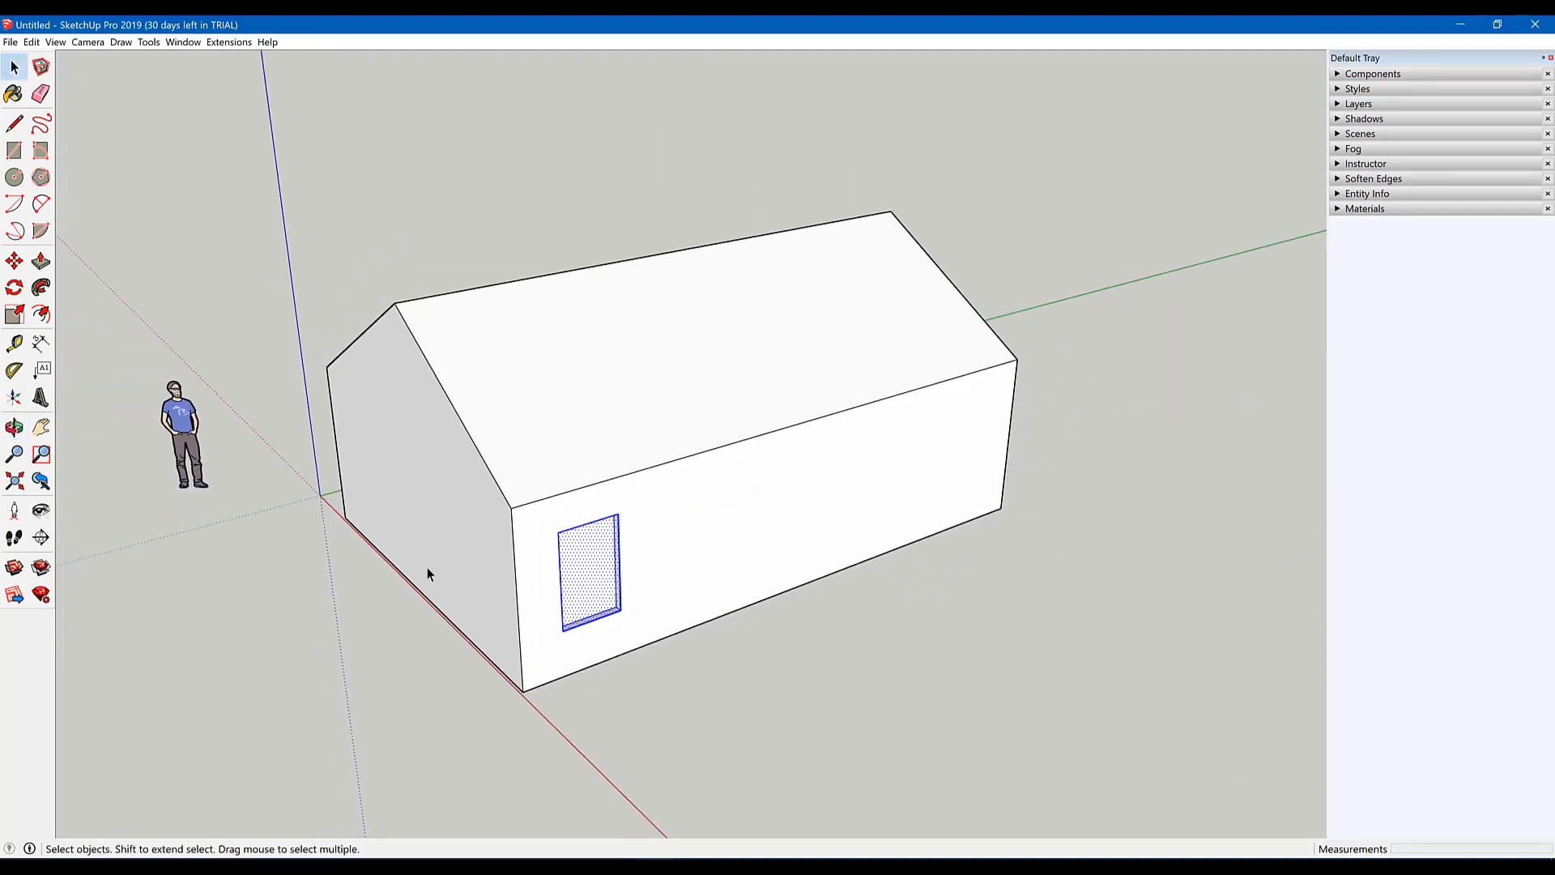
pyautogui.scroll(3, 526, 717)
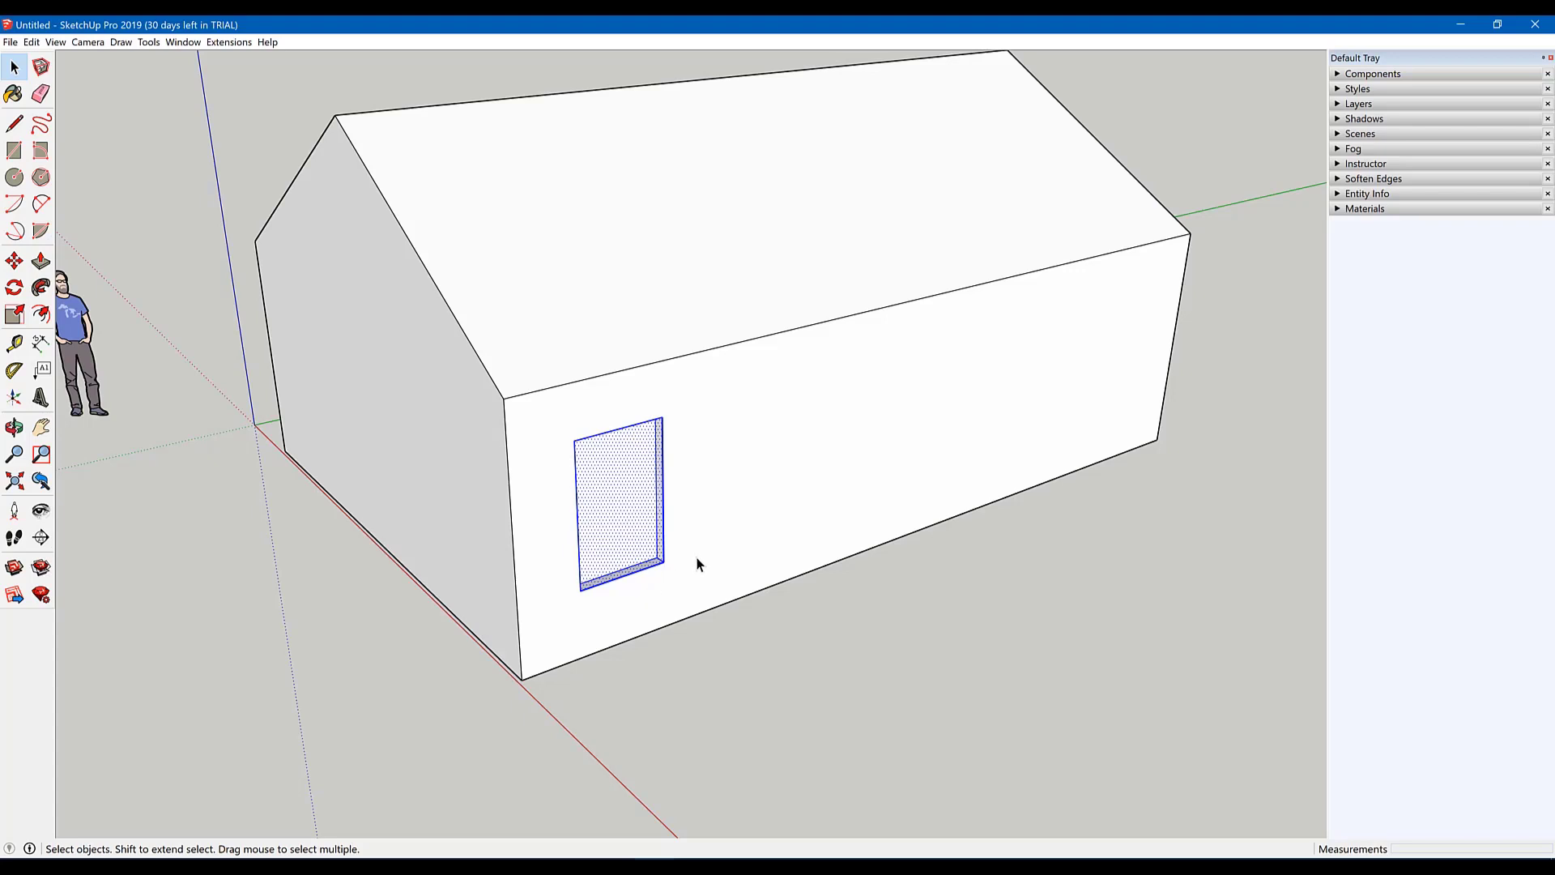
pyautogui.press('m')
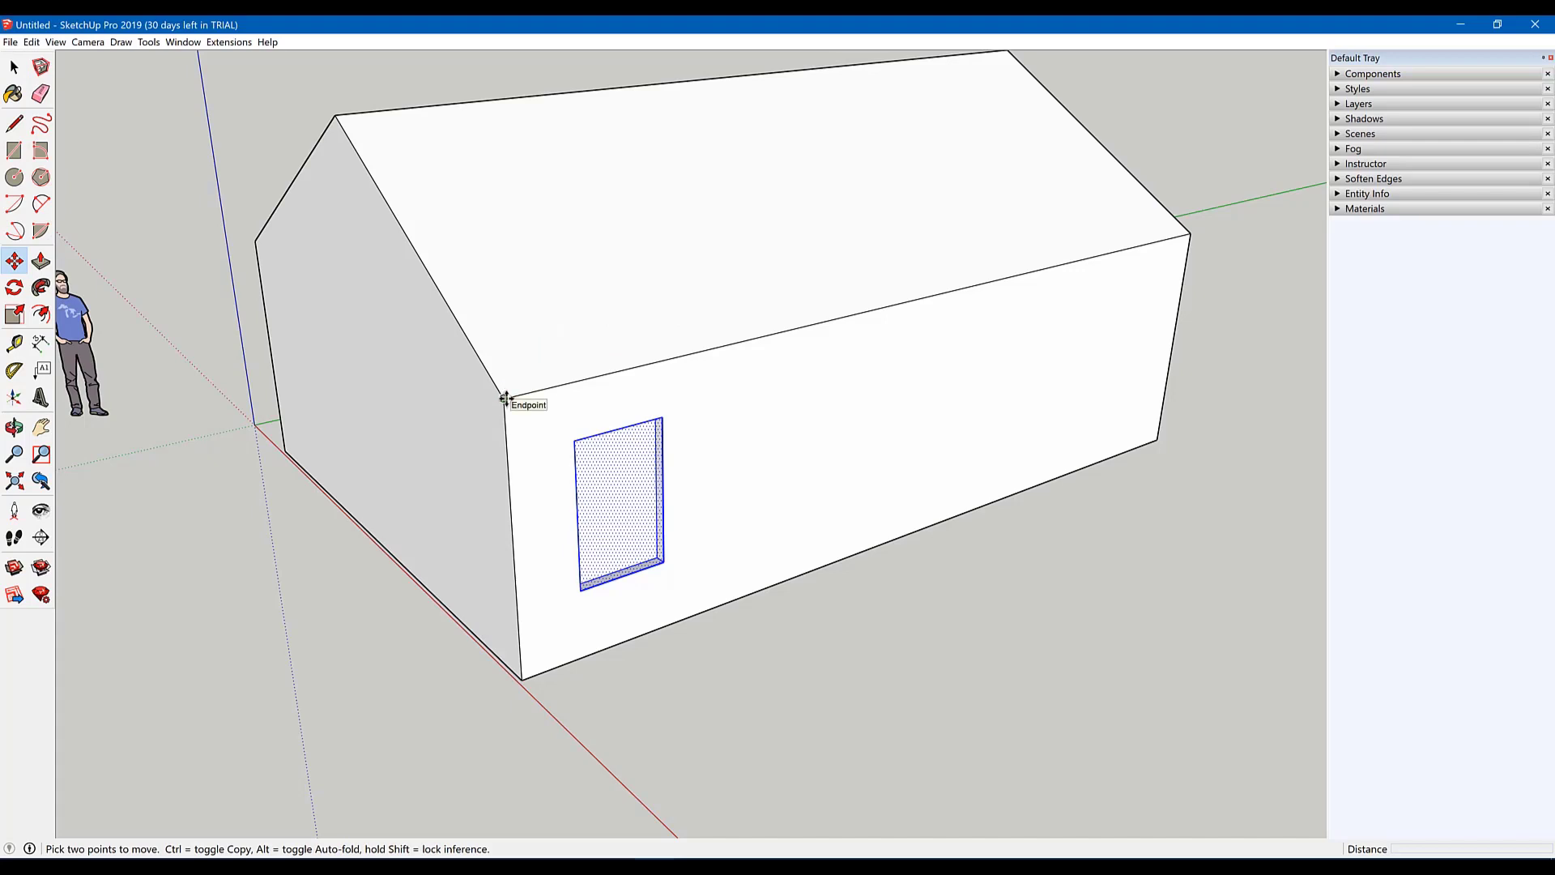
# Step: Copy the selected window 2000 mm to the right along the wall, referenced from the house corner
pyautogui.click(504, 399)
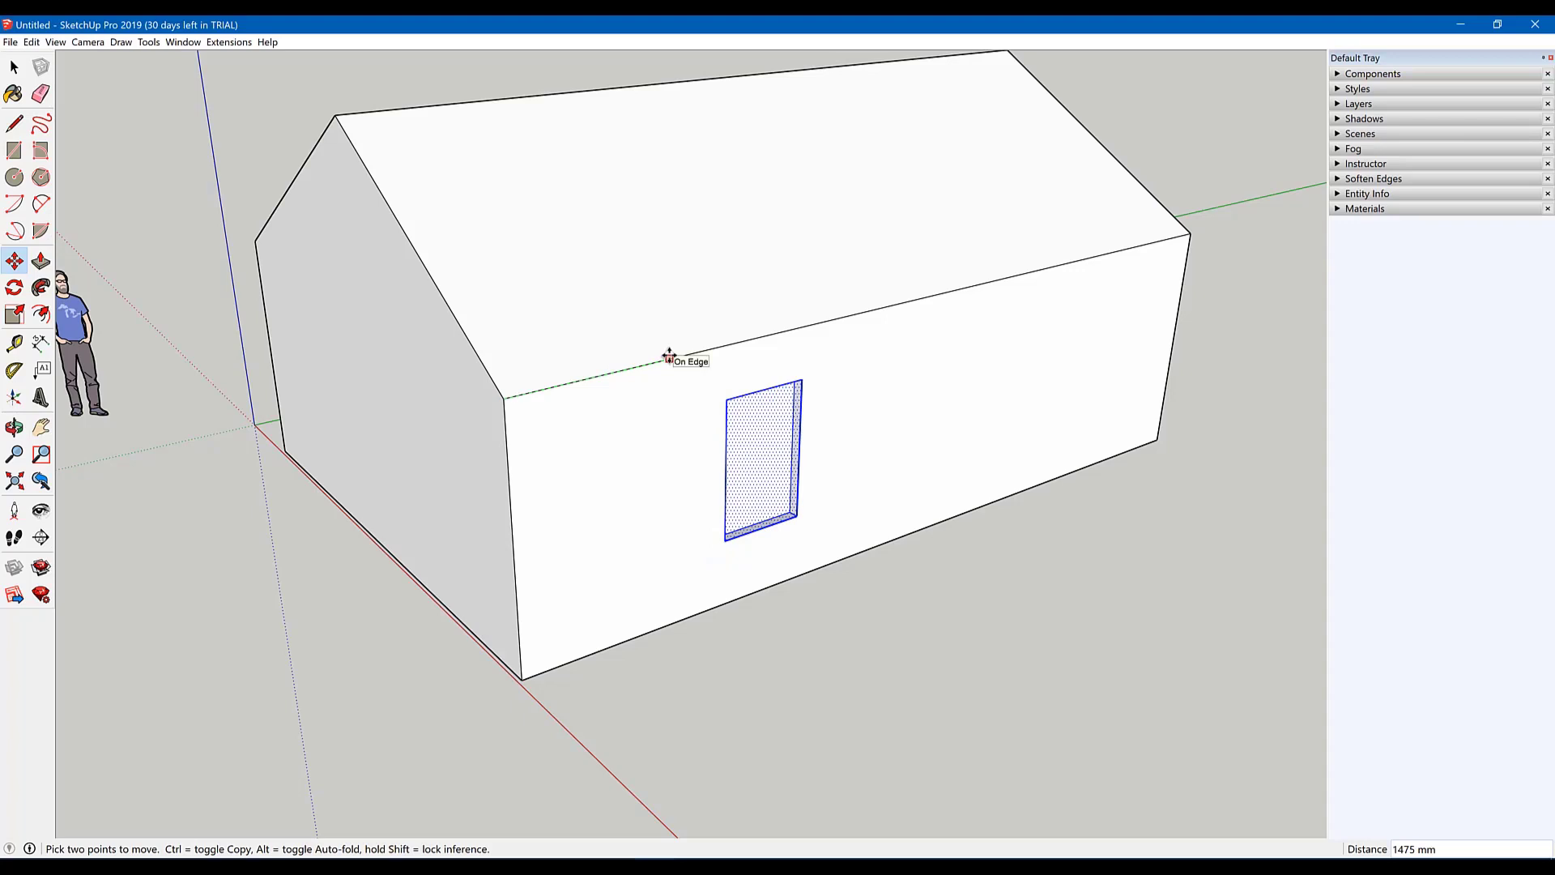
pyautogui.press('ctrl')
pyautogui.write('1600')
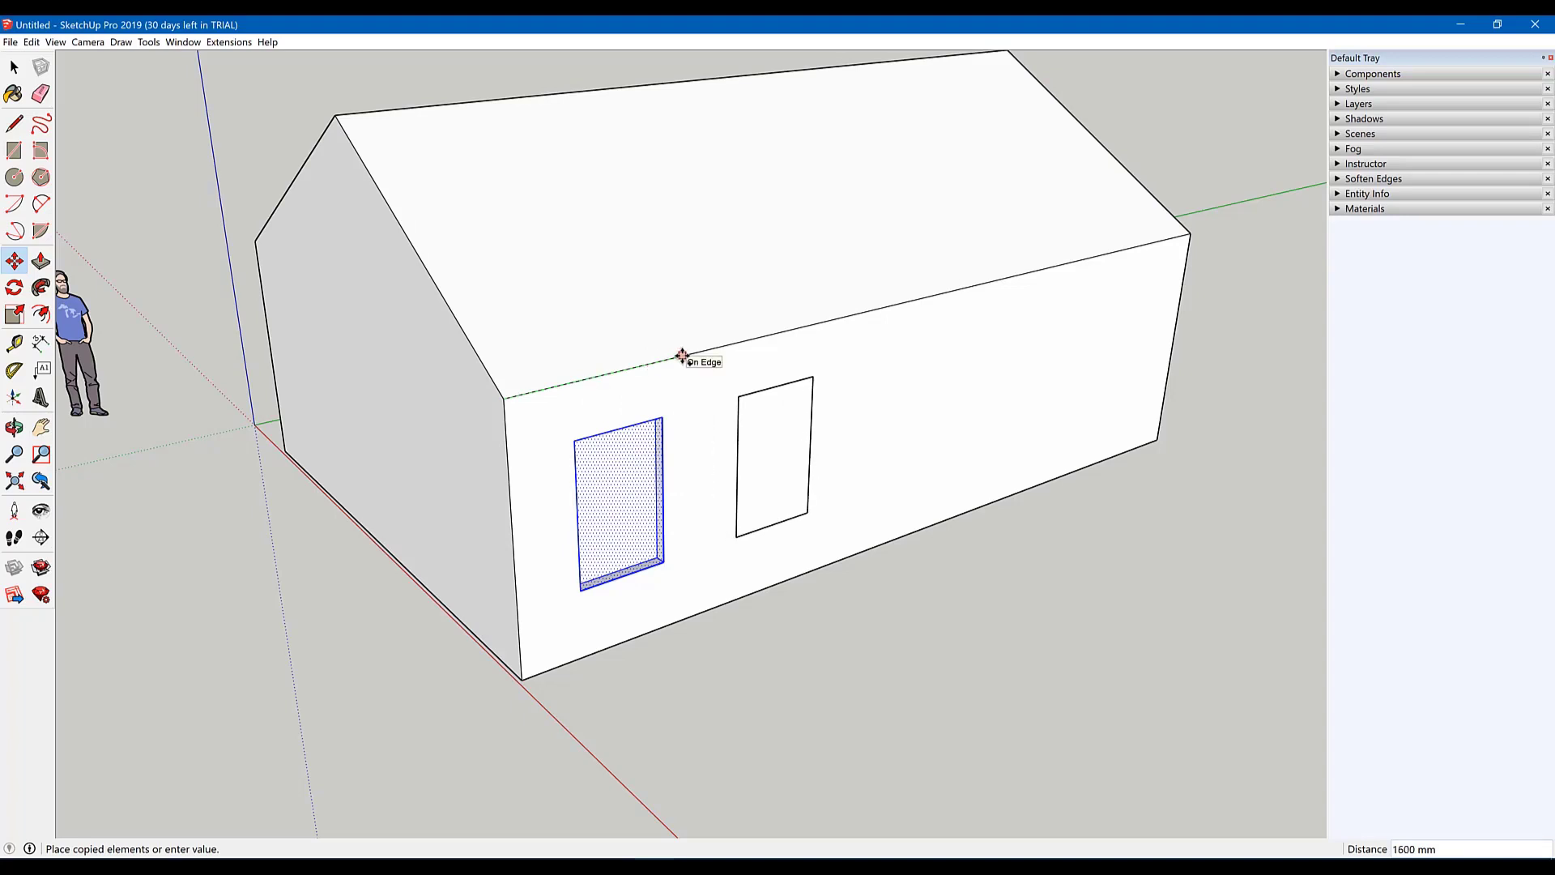
pyautogui.write('25')
pyautogui.press('Return')
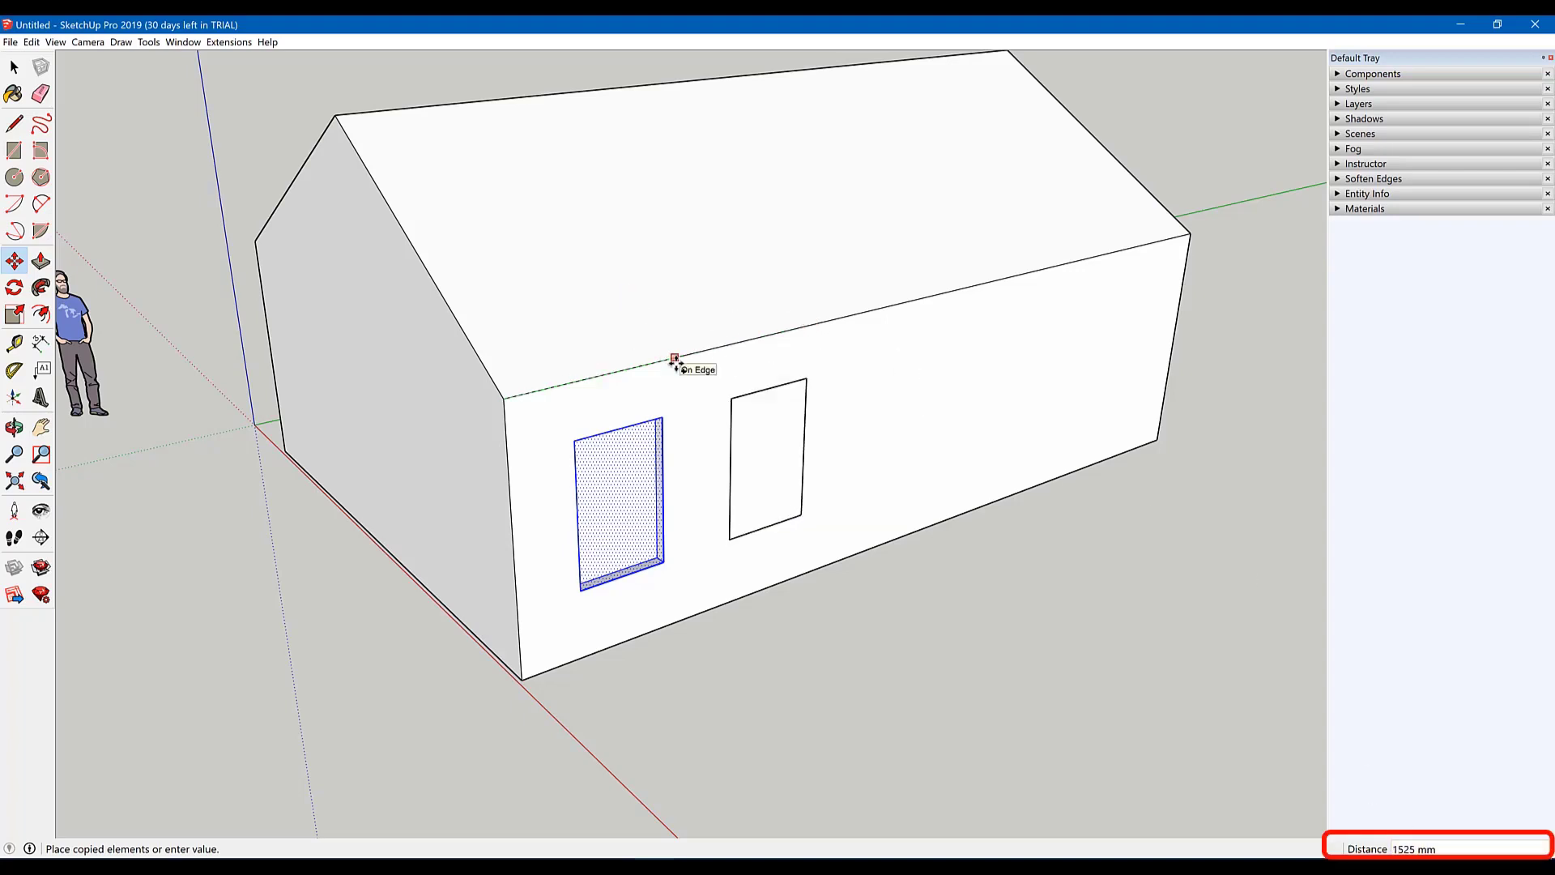
pyautogui.write('2000')
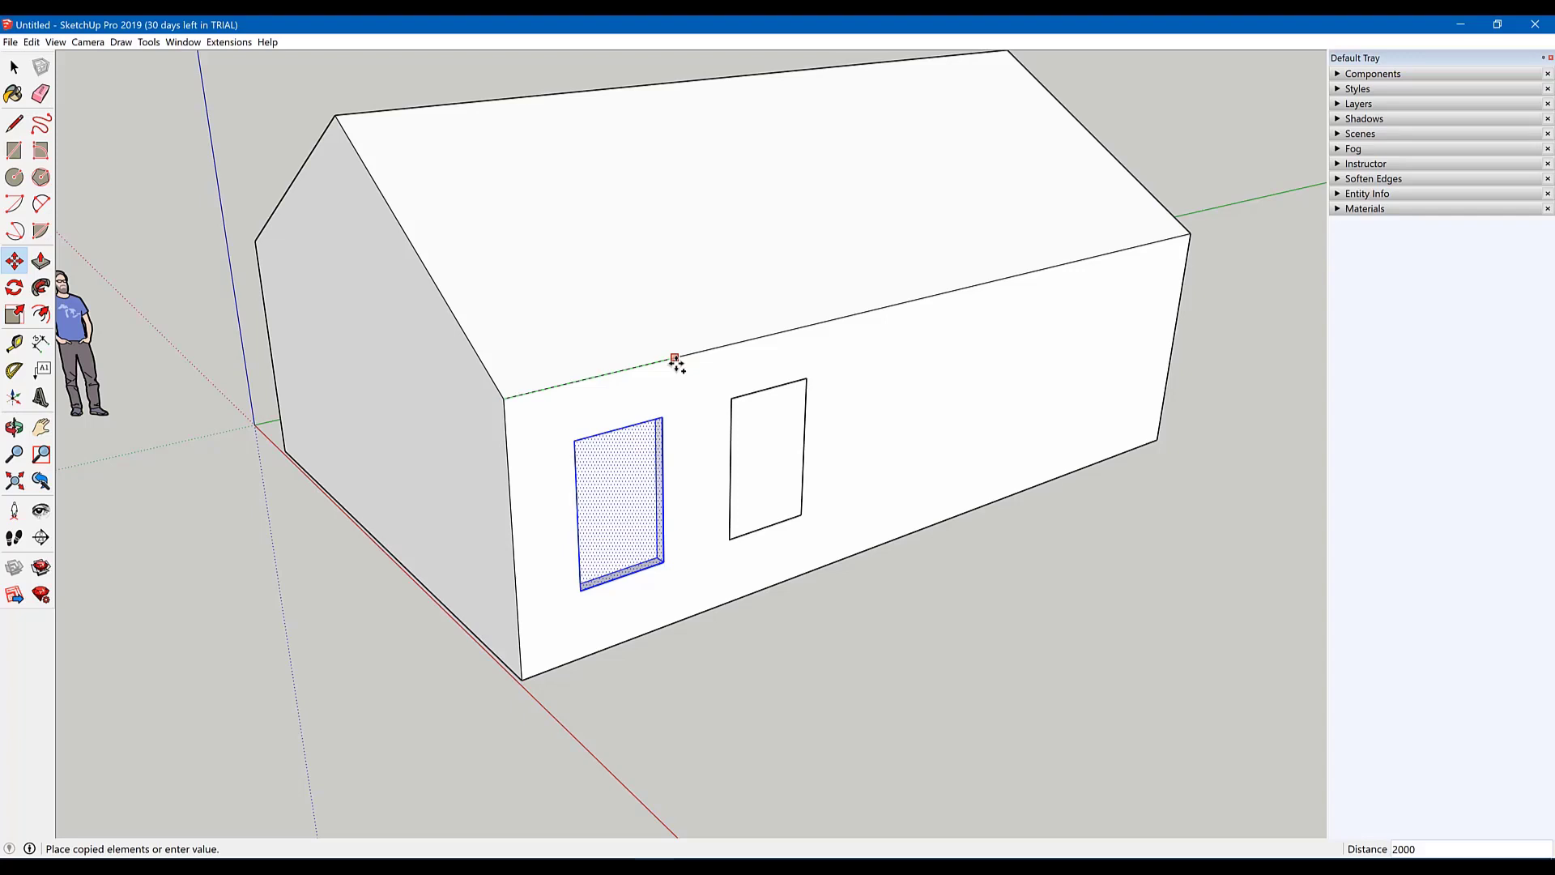
pyautogui.press('Return')
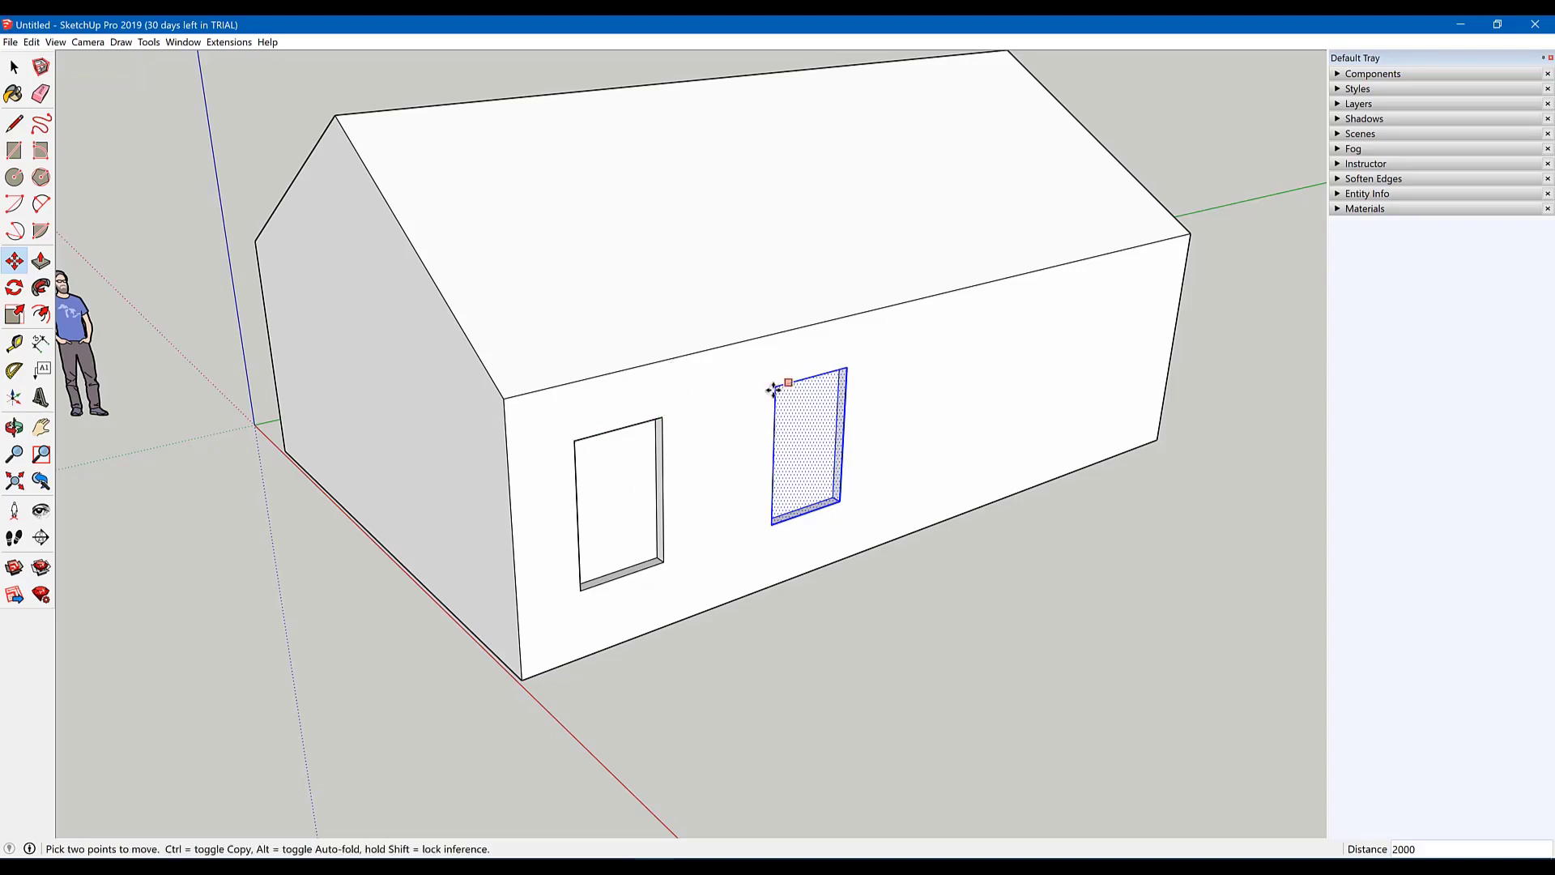
# Step: Abandon a stray line, then array the window copy into four evenly spaced windows along the wall
pyautogui.click(14, 124)
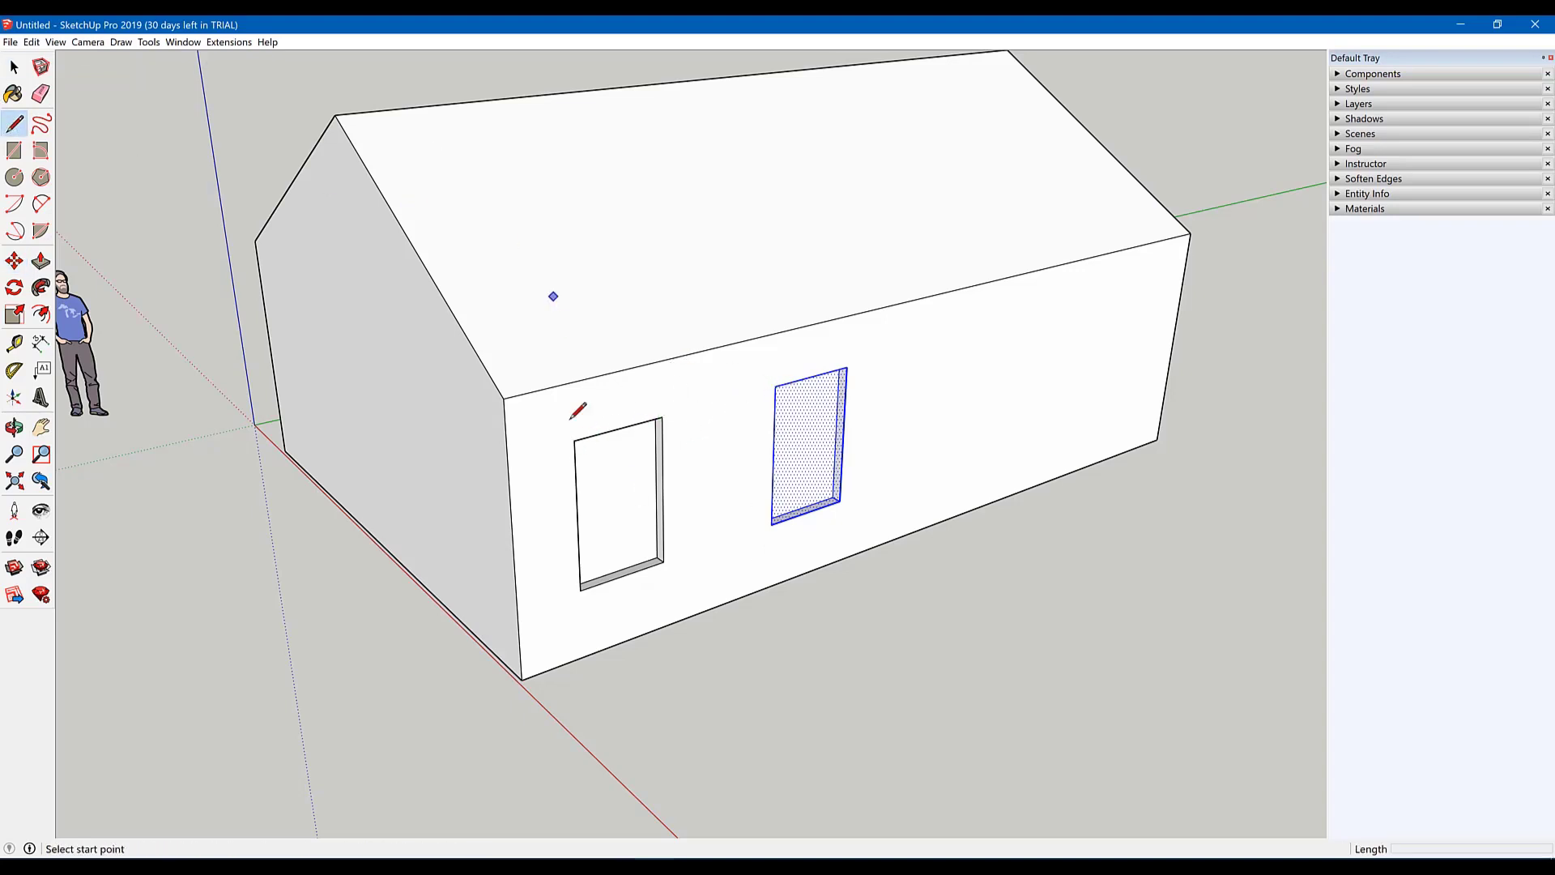
pyautogui.click(575, 440)
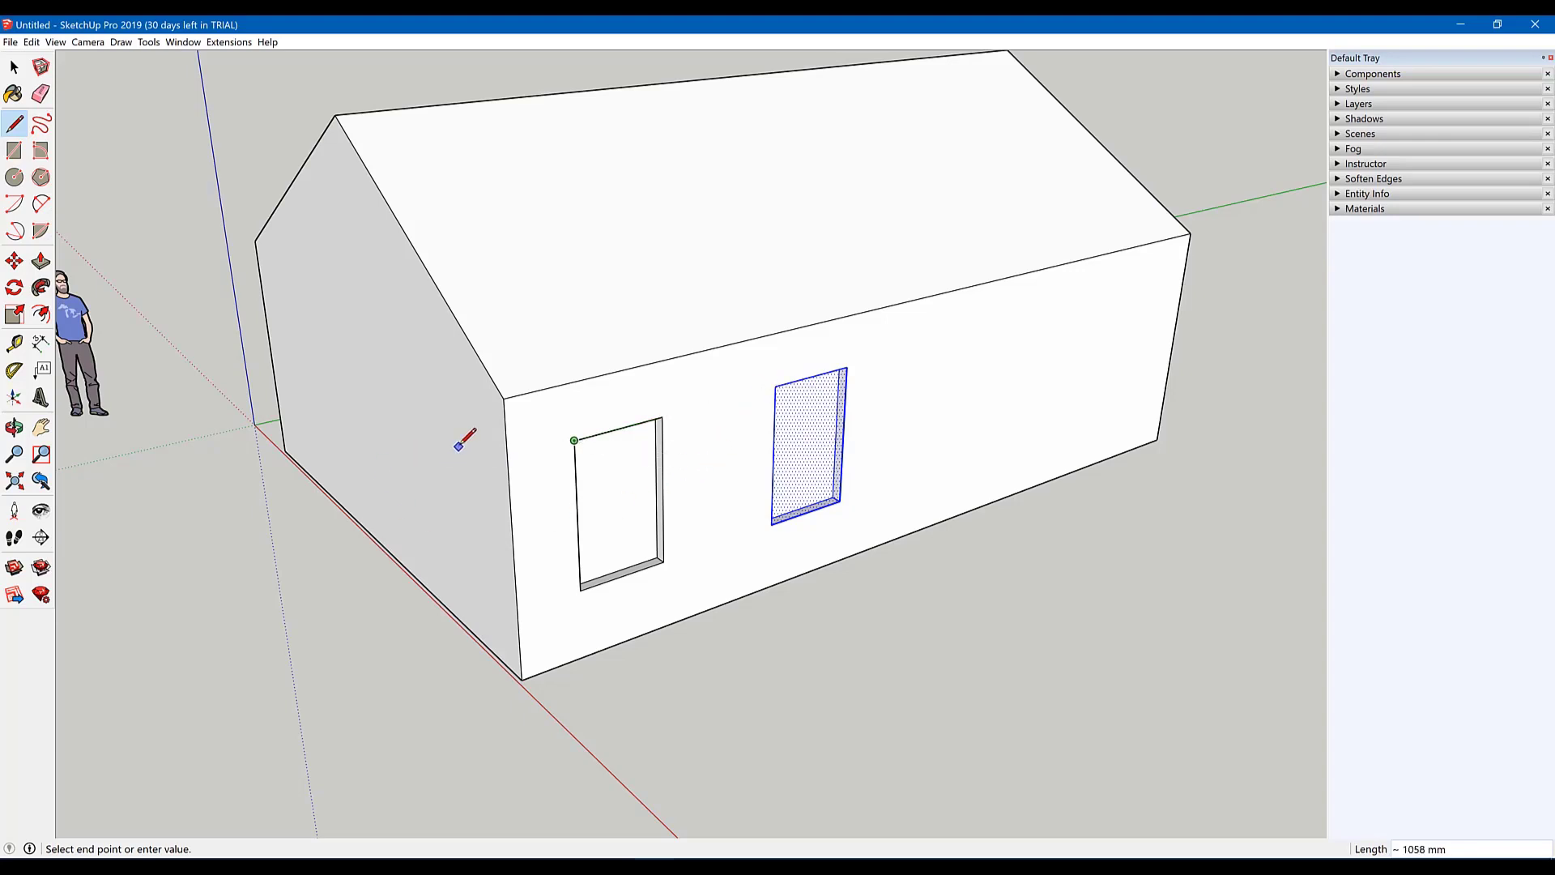
pyautogui.press('Escape')
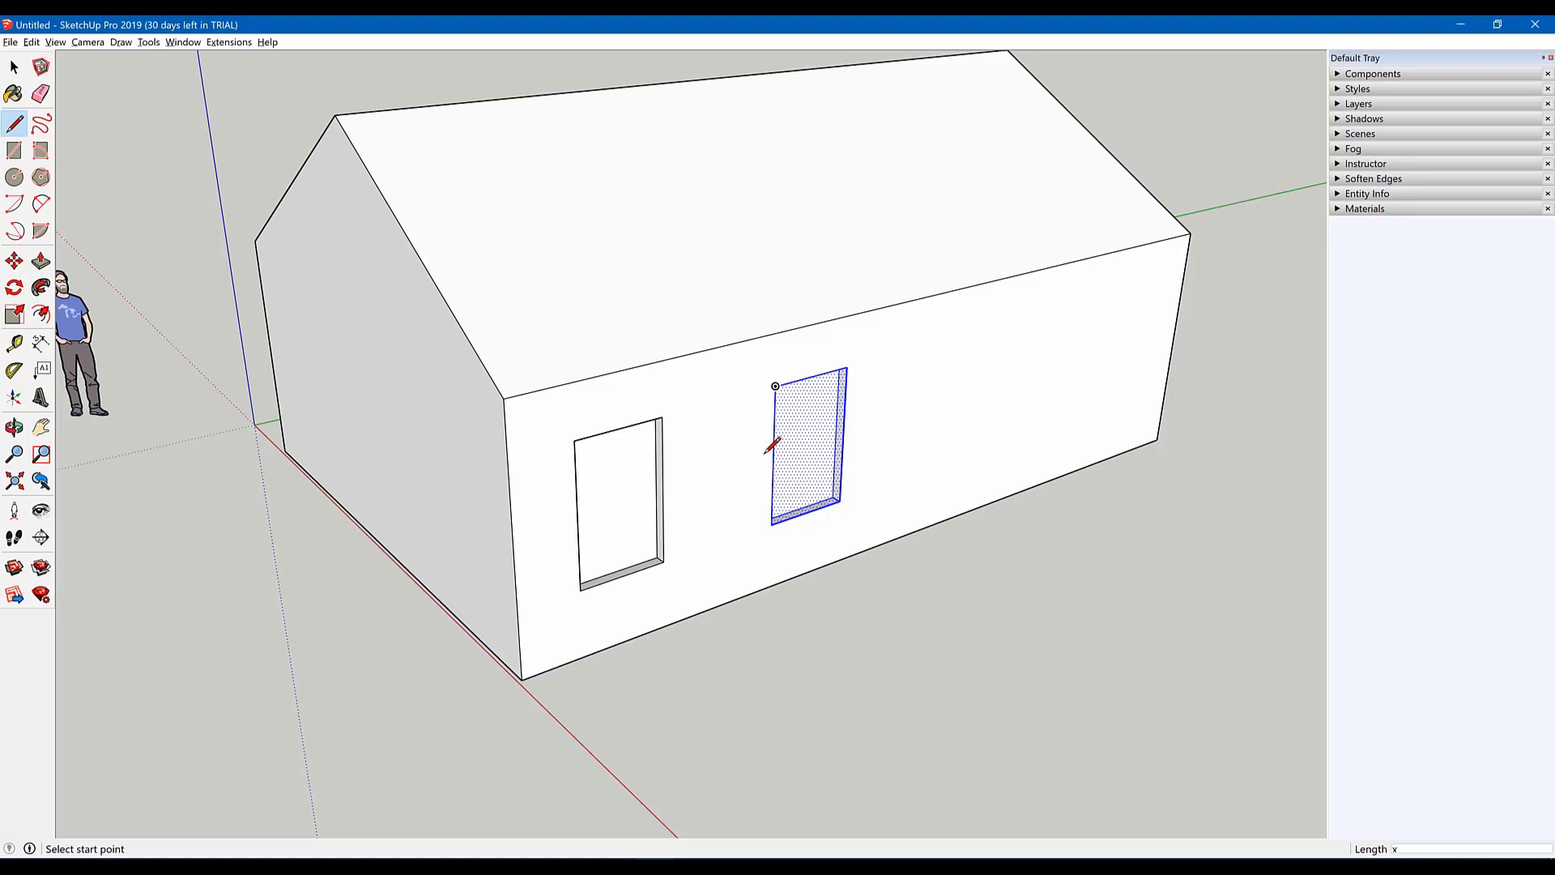
pyautogui.write('x2')
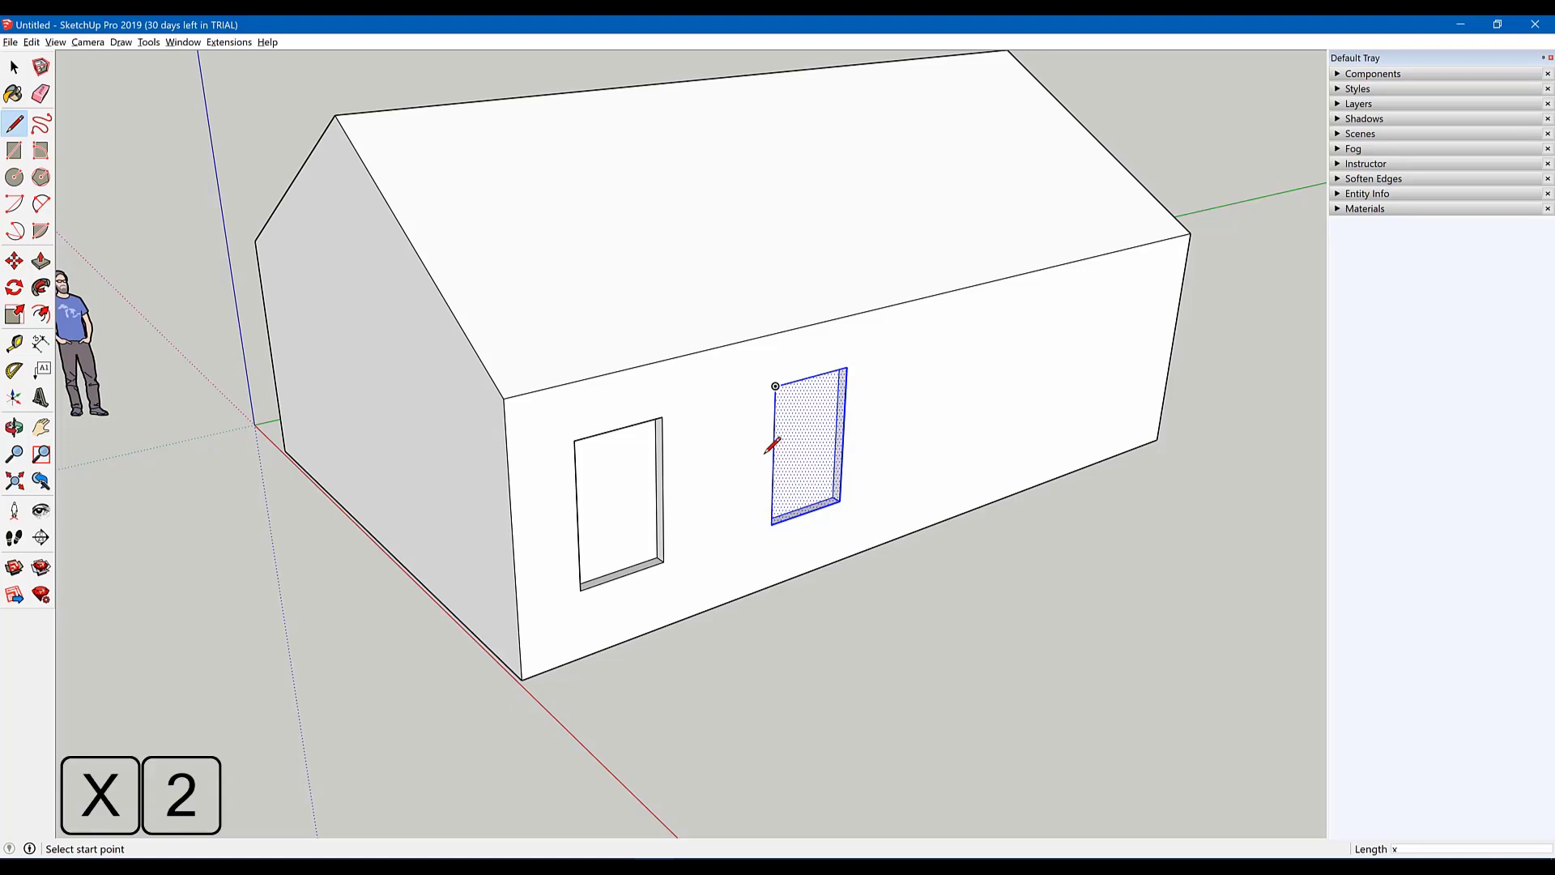
pyautogui.write('x')
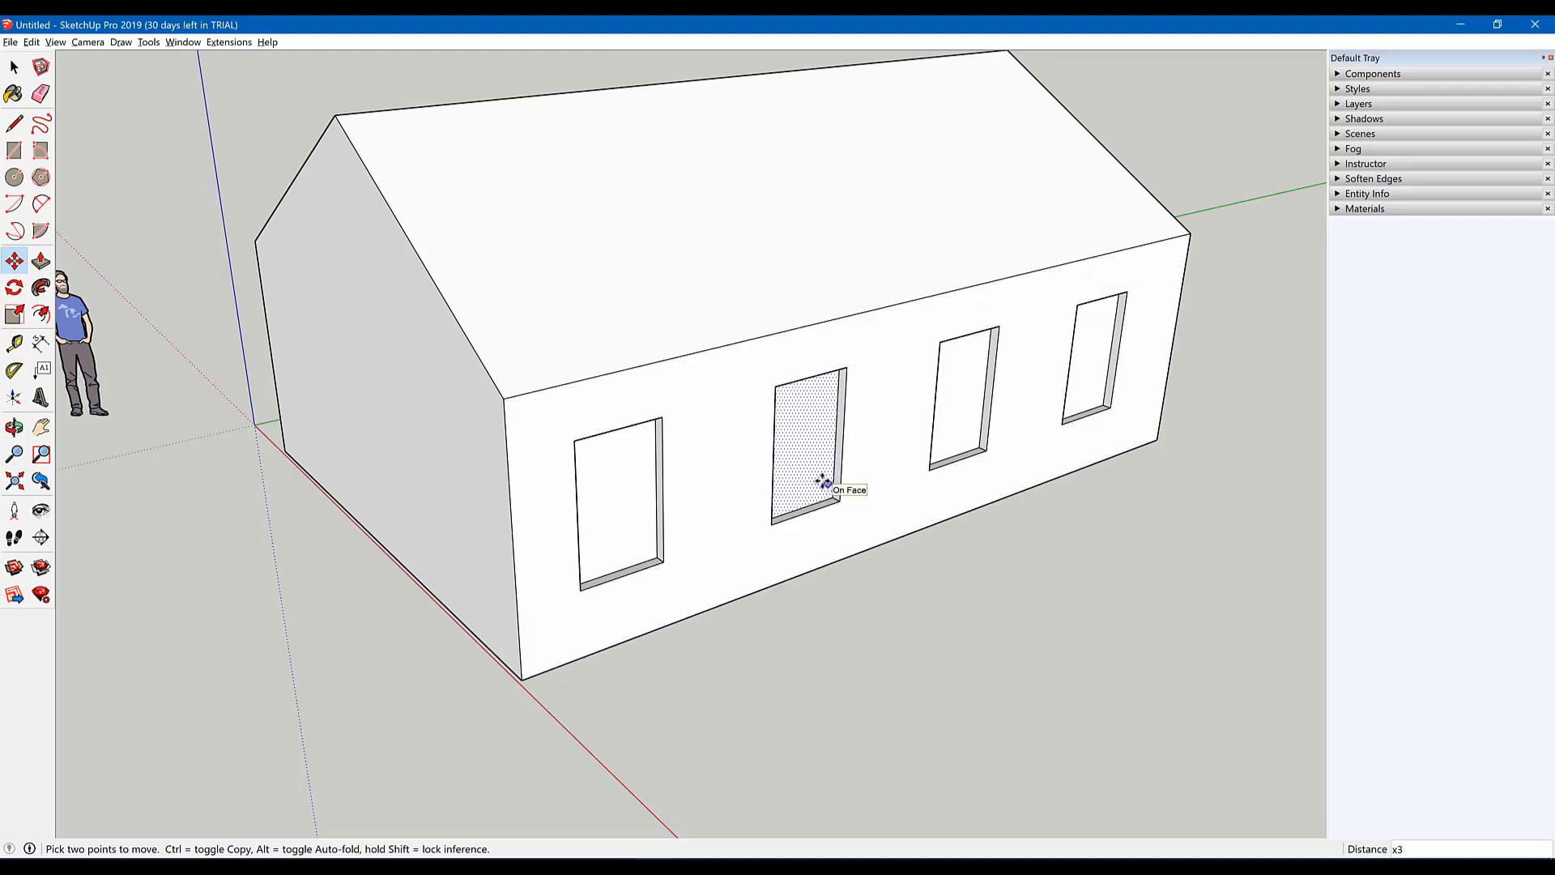
pyautogui.press('space')
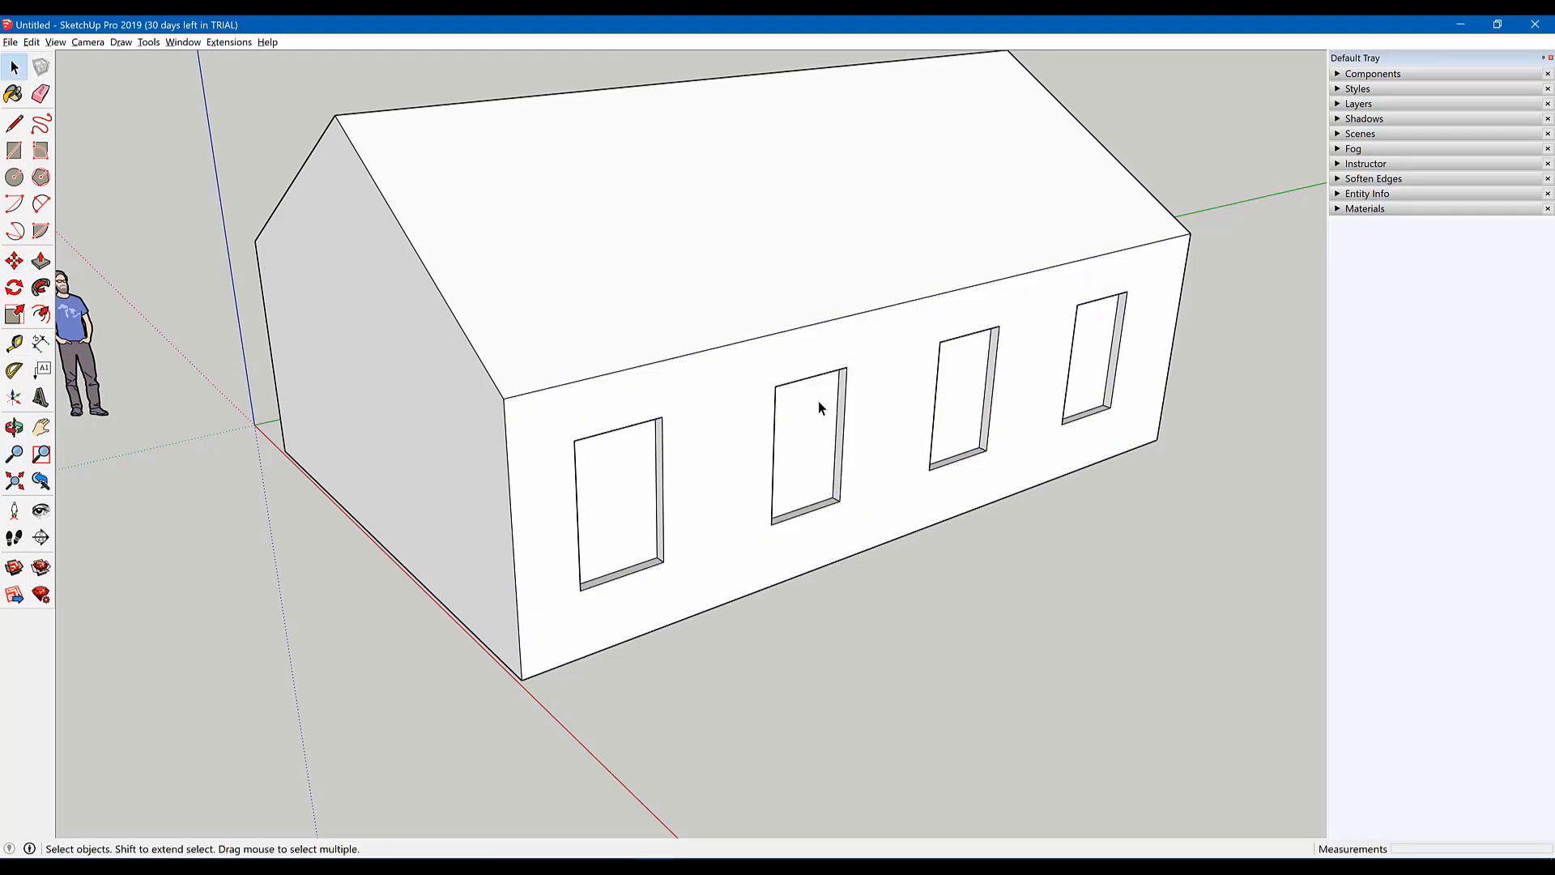
pyautogui.scroll(-2, 819, 401)
pyautogui.scroll(-2, 839, 415)
pyautogui.moveTo(361, 387); pyautogui.dragTo(228, 386, button='middle')
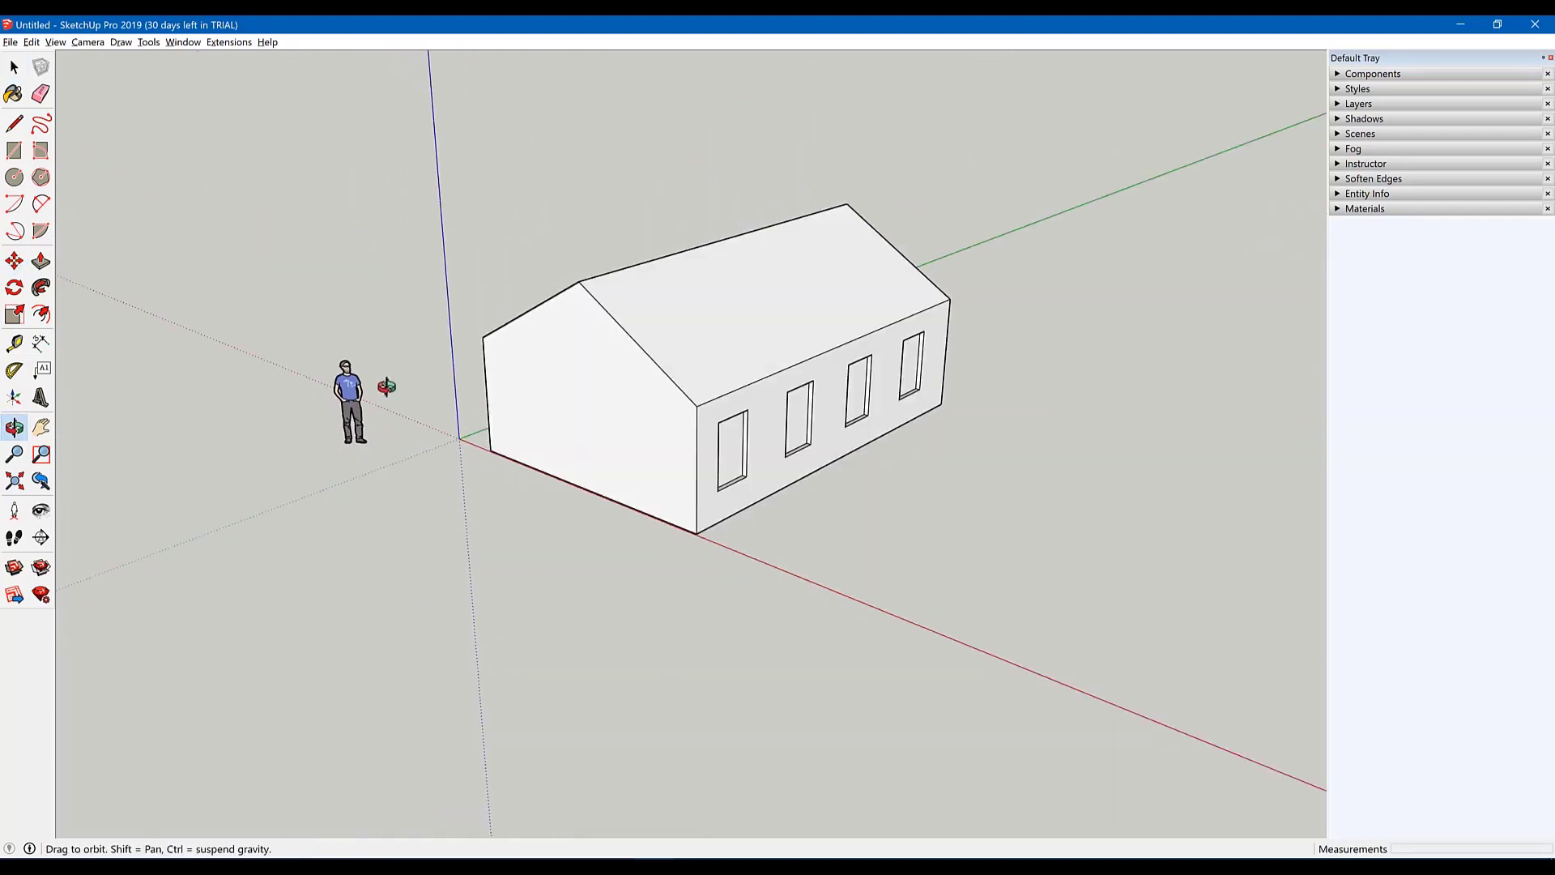
pyautogui.scroll(1, 645, 435)
pyautogui.scroll(2, 659, 448)
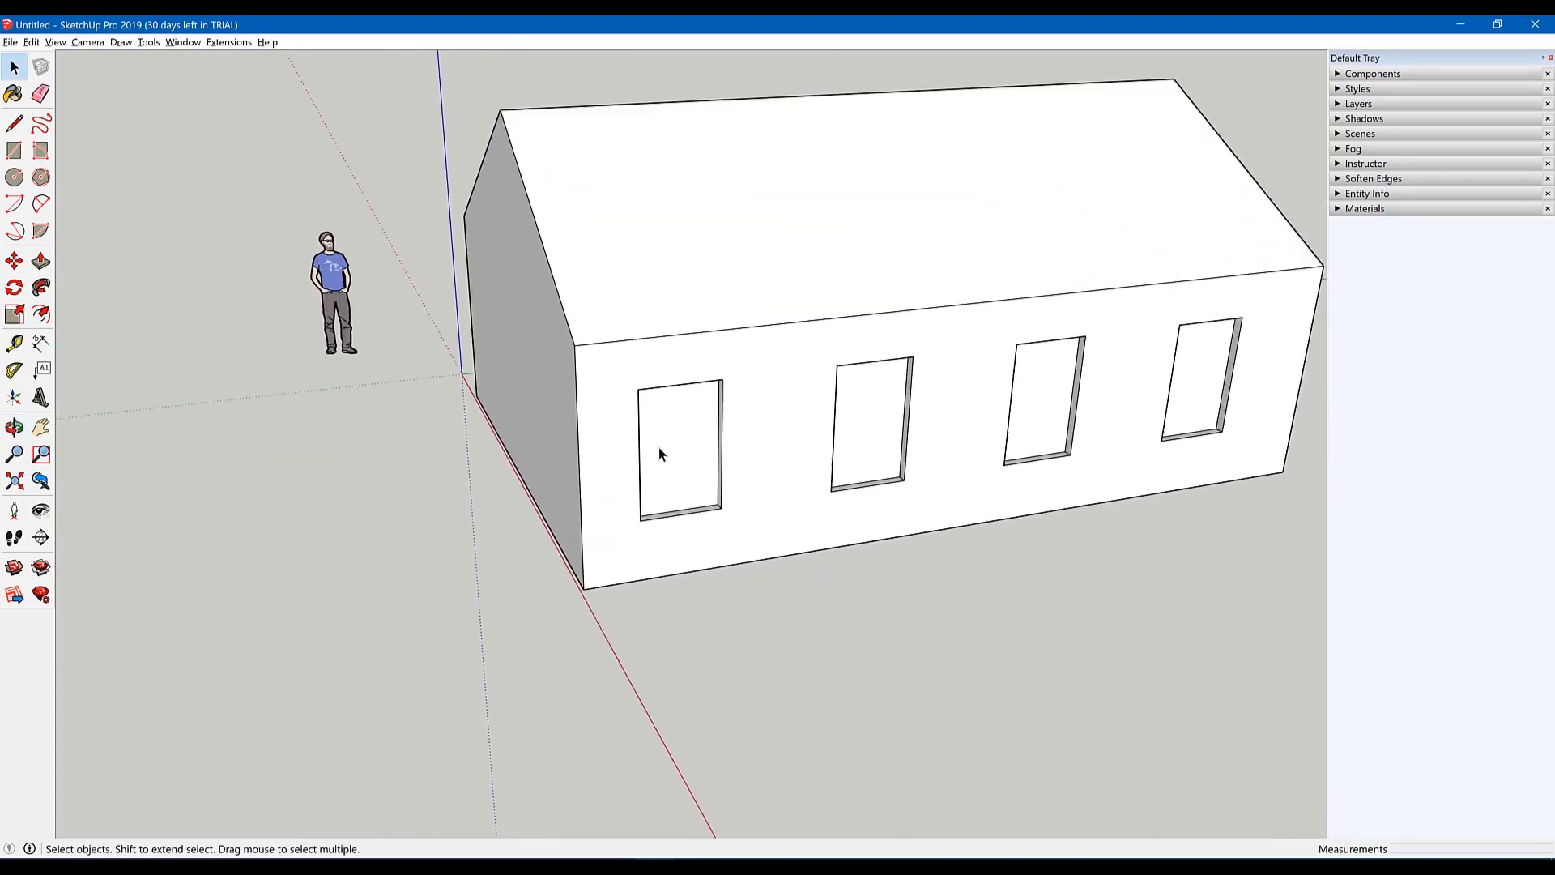
pyautogui.scroll(2, 640, 461)
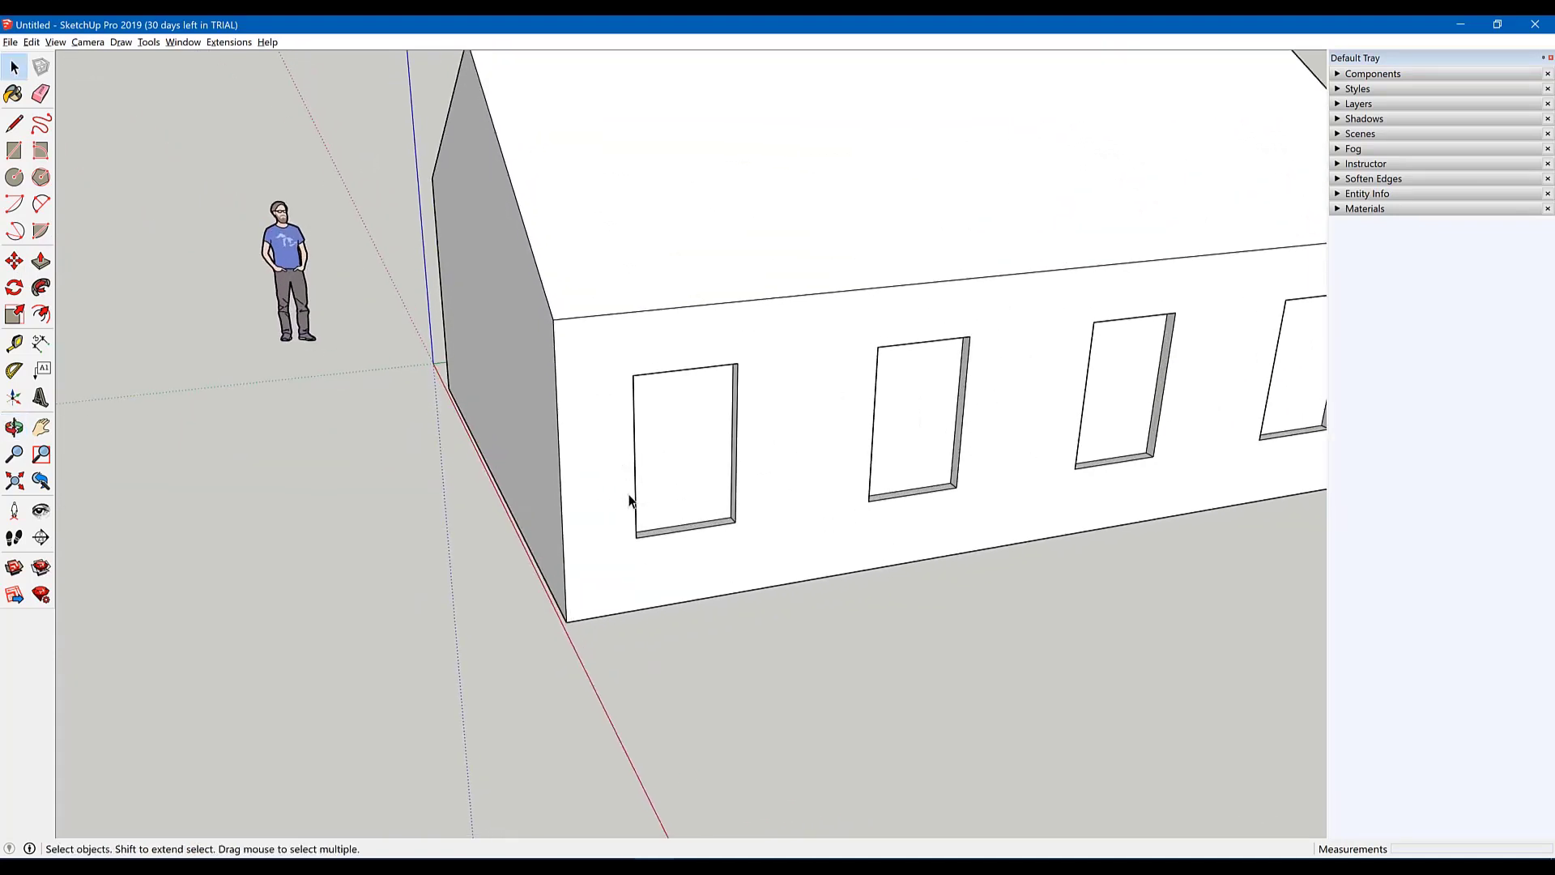
pyautogui.scroll(-3, 624, 500)
pyautogui.scroll(-2, 611, 524)
pyautogui.moveTo(695, 472)
pyautogui.mouseDown(button='middle')
pyautogui.moveTo(708, 513)
pyautogui.moveTo(710, 454)
pyautogui.moveTo(798, 420)
pyautogui.moveTo(174, 476)
pyautogui.mouseUp(button='middle')
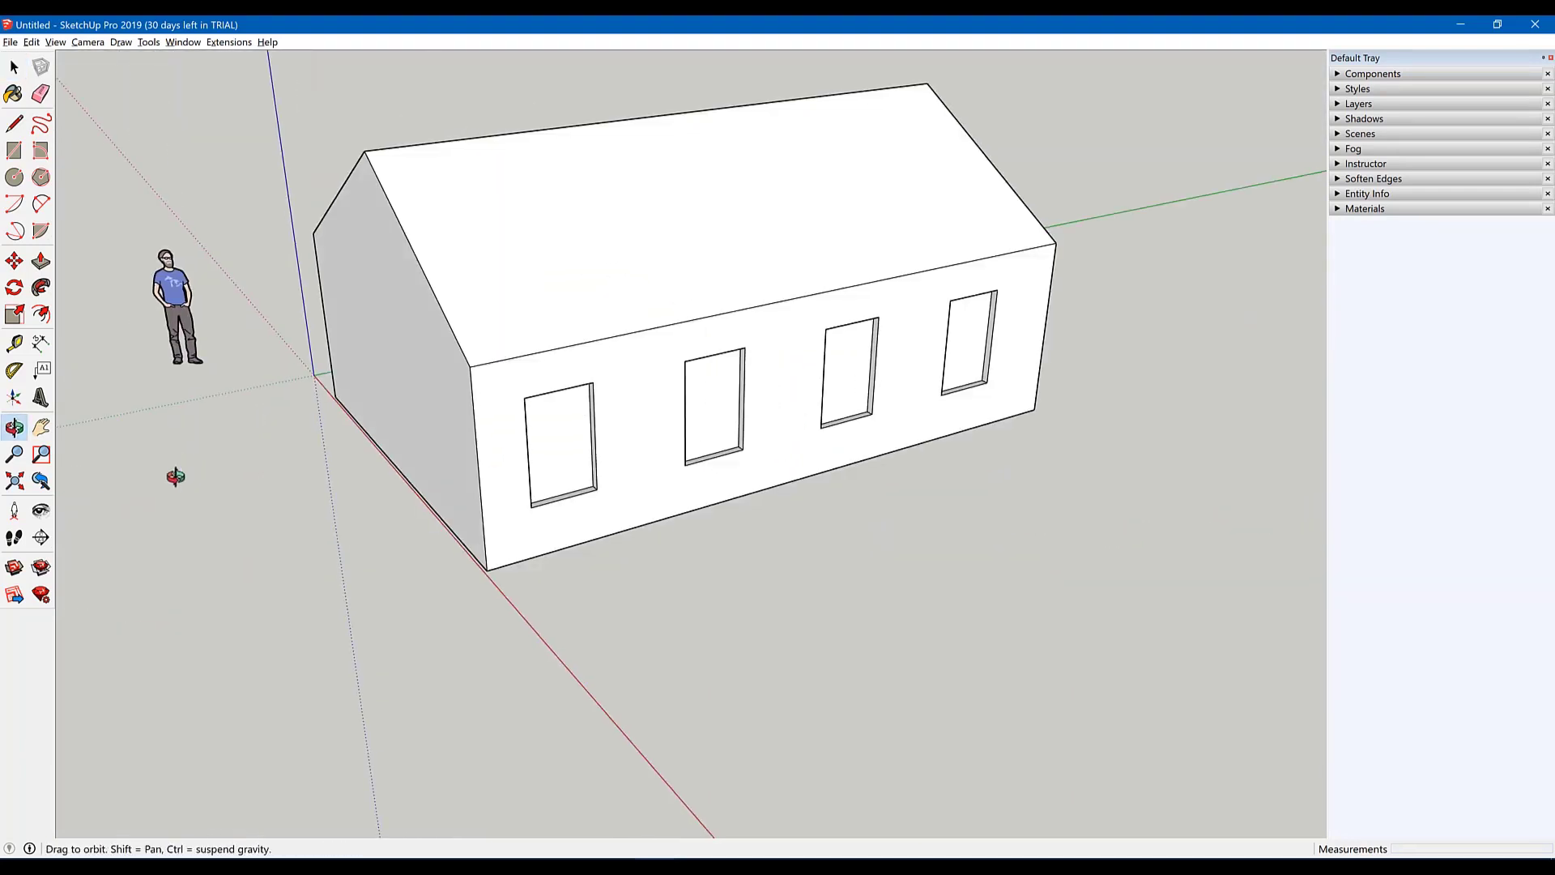
pyautogui.scroll(2, 542, 436)
pyautogui.scroll(2, 533, 448)
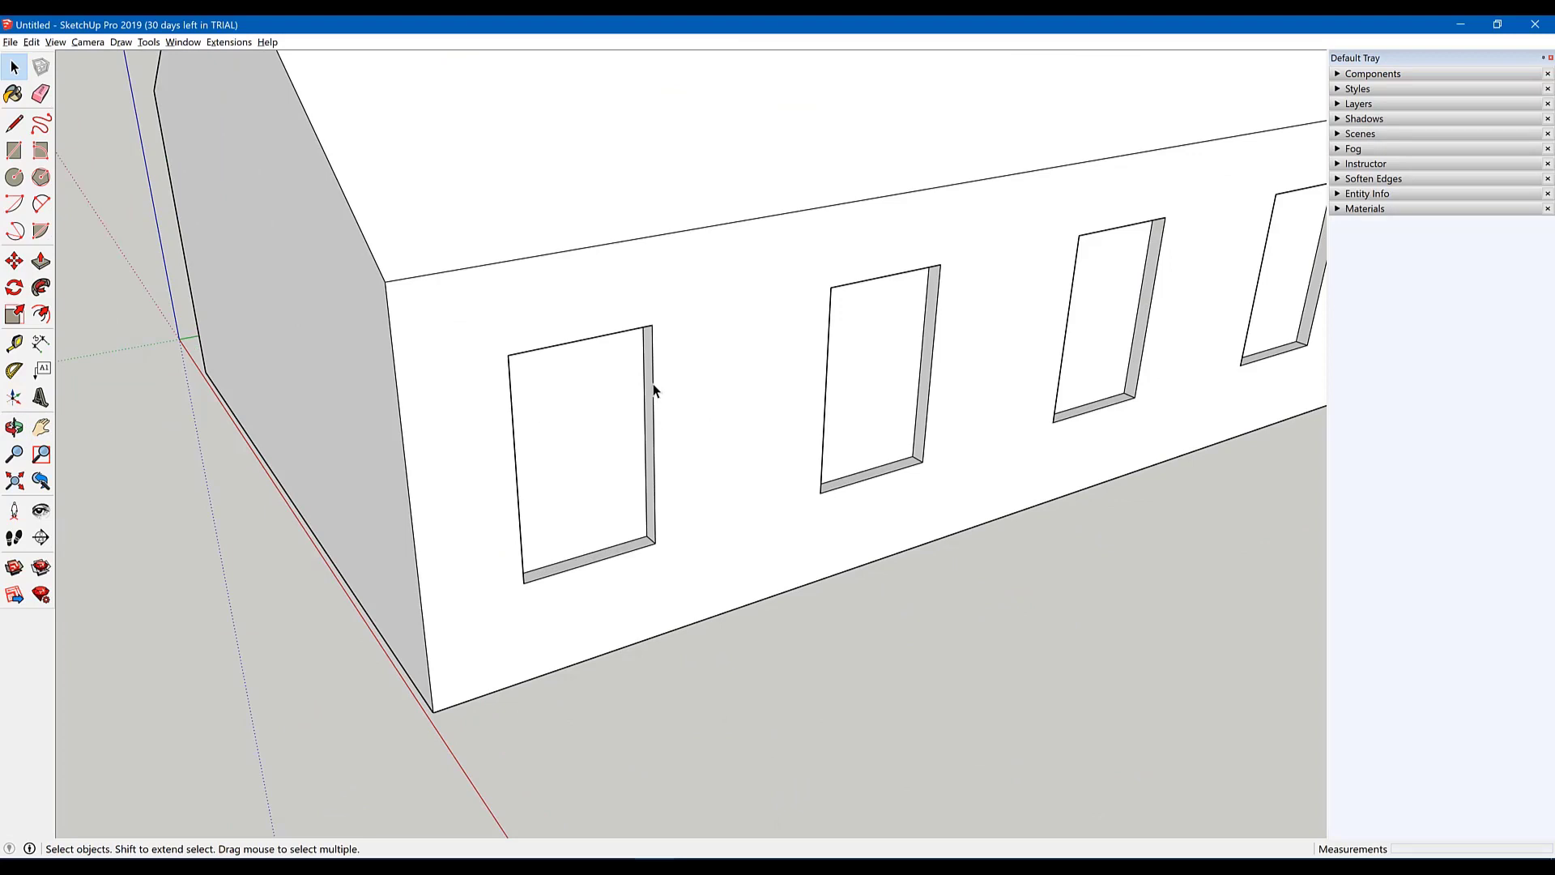
pyautogui.click(652, 414)
pyautogui.click(566, 570)
pyautogui.press('shift')
# Step: Add the top and right edges of the first window opening to the selected outline
pyautogui.press('ctrl')
pyautogui.keyDown('ctrl'); pyautogui.click(654, 496); pyautogui.keyUp('ctrl')
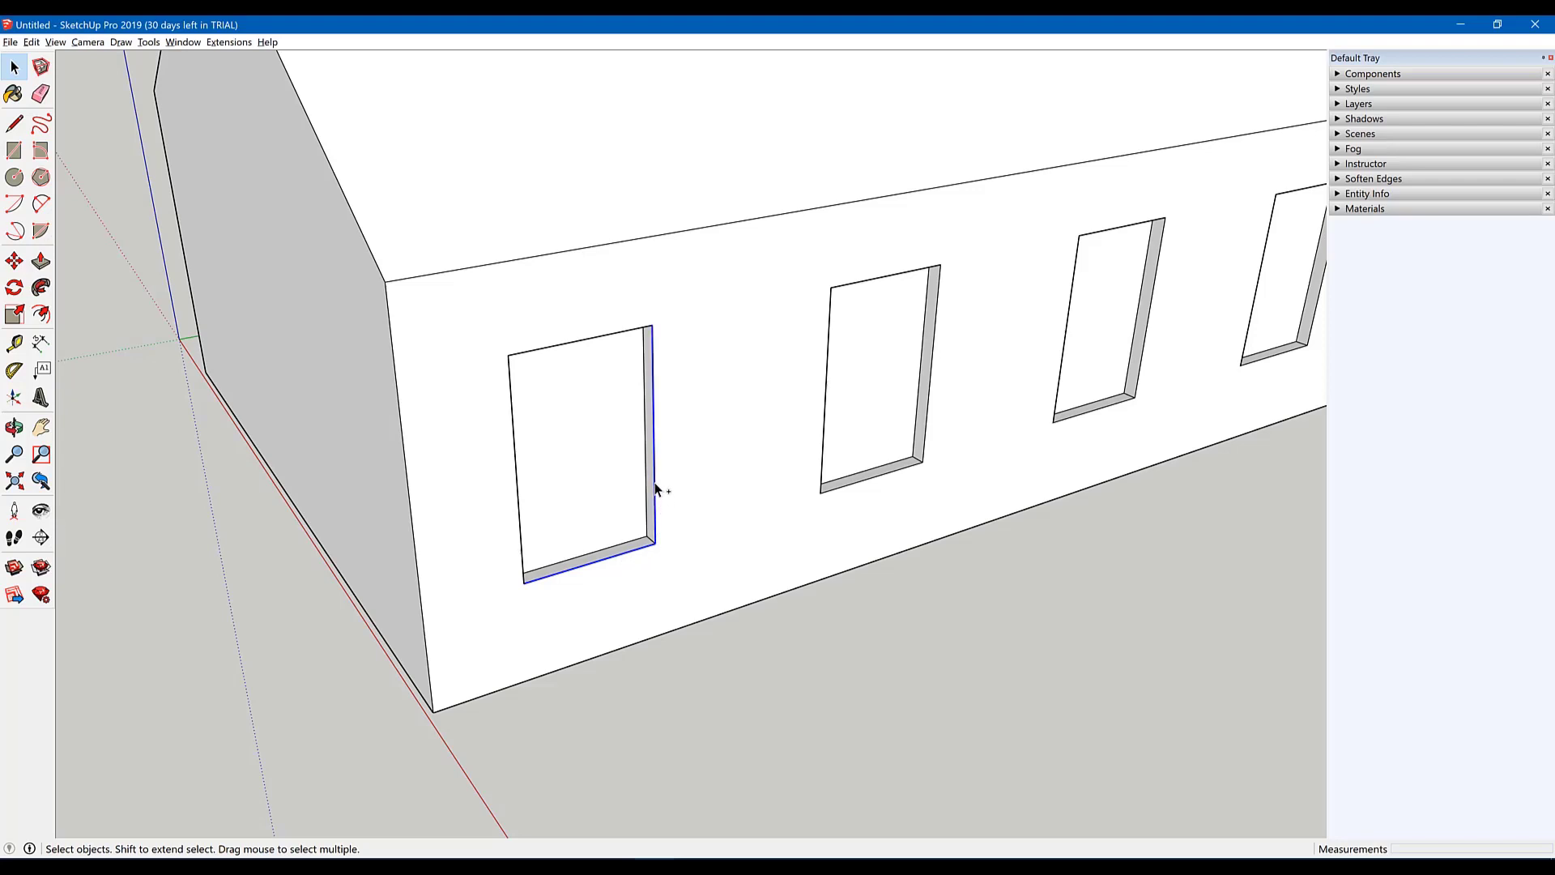
pyautogui.keyDown('ctrl'); pyautogui.click(611, 335); pyautogui.keyUp('ctrl')
# Step: Orbit out so the whole house and its windowed long wall are in view
pyautogui.scroll(-5, 616, 571)
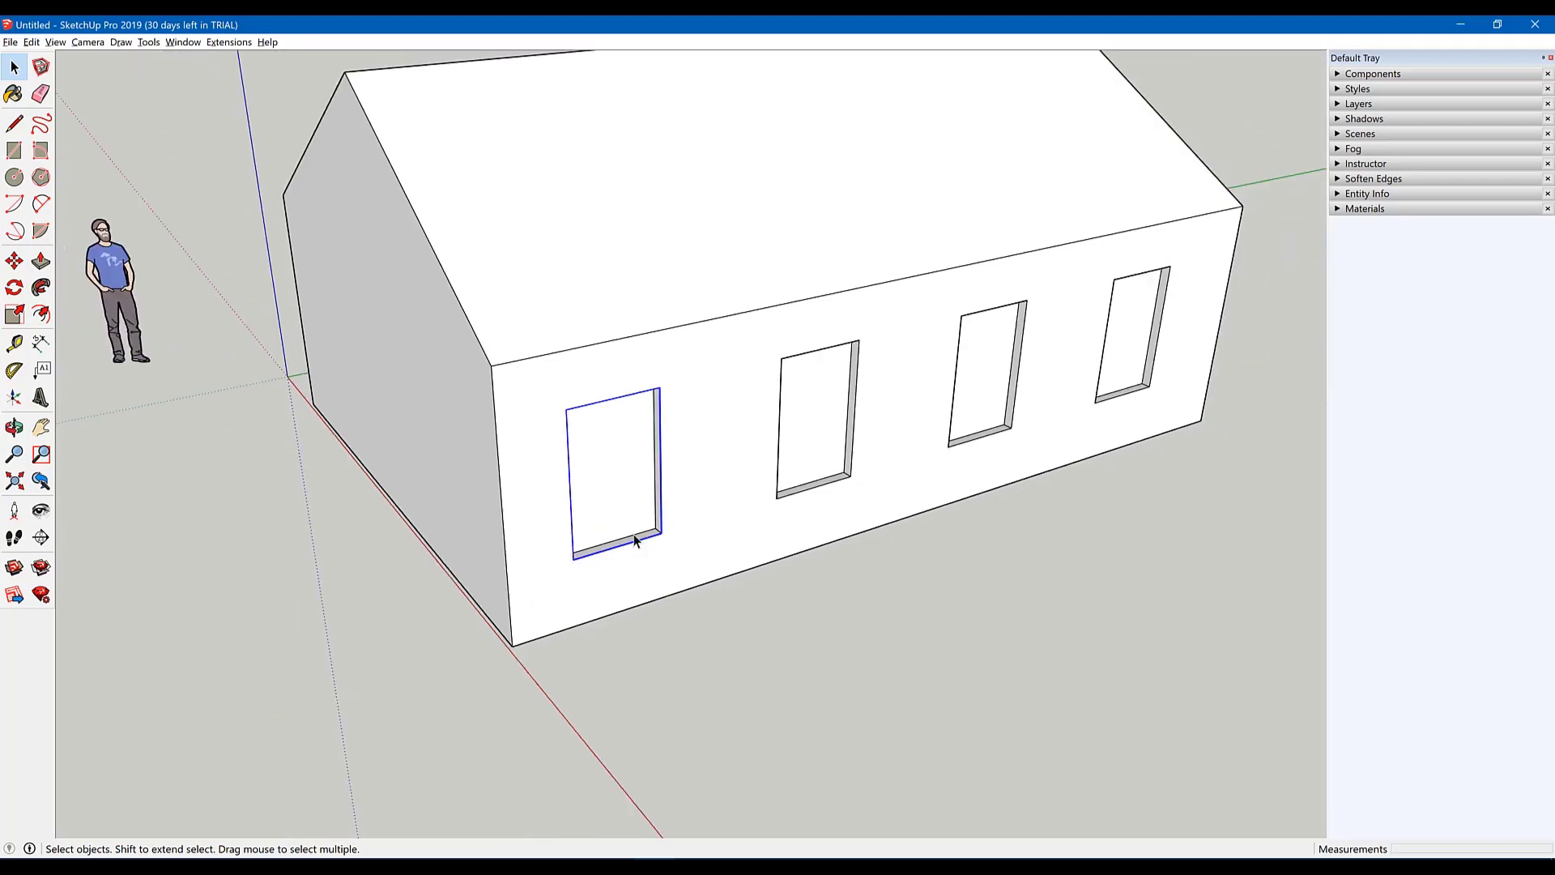
pyautogui.moveTo(636, 538)
pyautogui.mouseDown(button='middle')
pyautogui.moveTo(608, 528)
pyautogui.moveTo(747, 604)
pyautogui.moveTo(708, 581)
pyautogui.moveTo(639, 659)
pyautogui.mouseUp(button='middle')
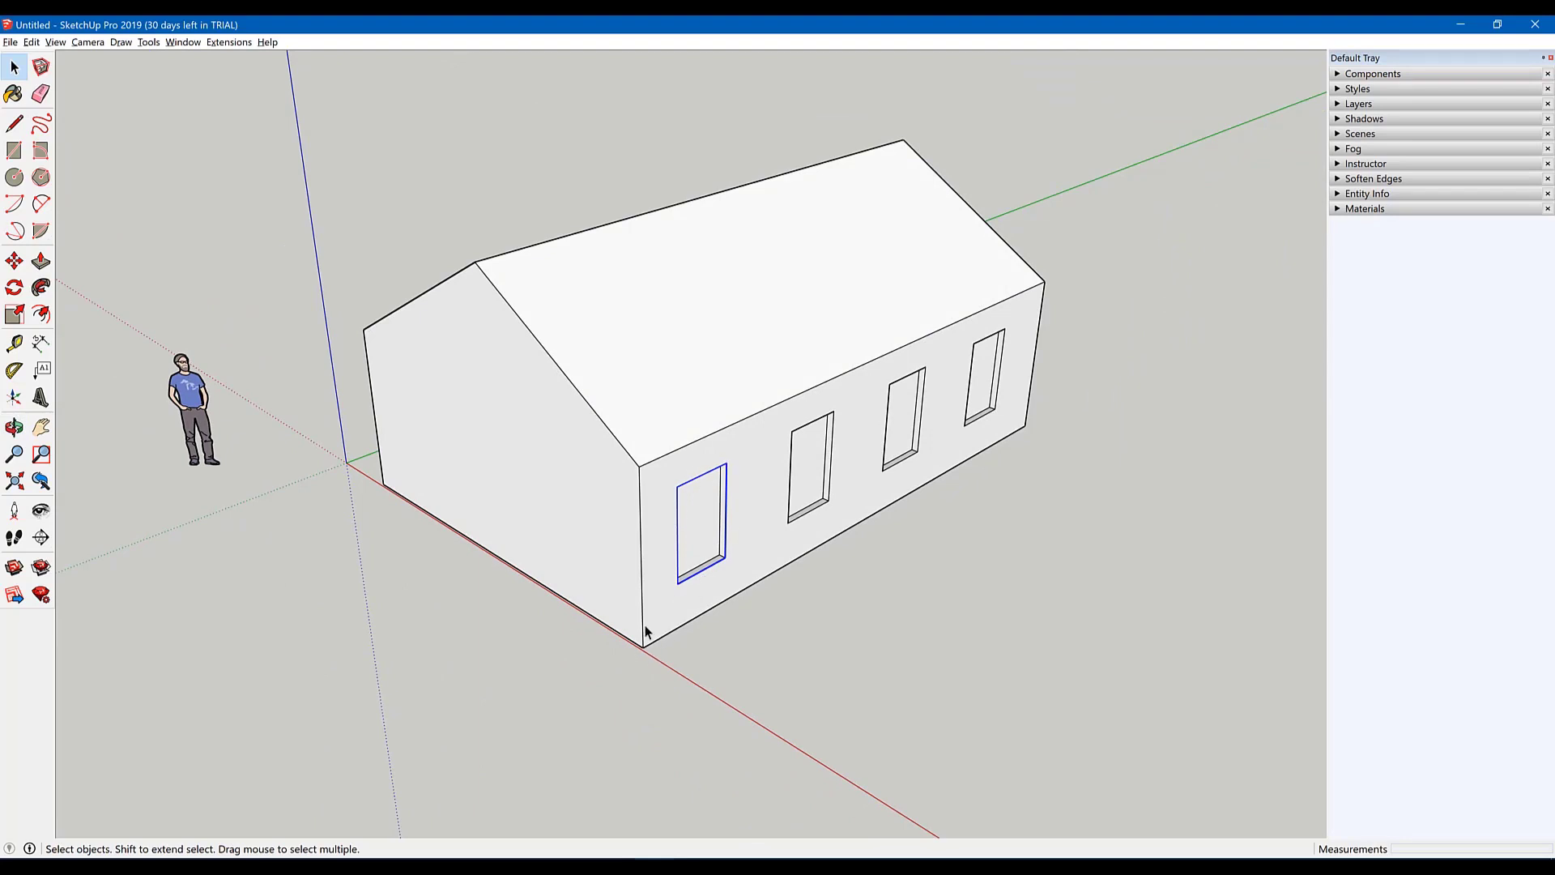
pyautogui.moveTo(604, 500)
pyautogui.mouseDown(button='middle')
pyautogui.moveTo(424, 410)
pyautogui.moveTo(999, 434)
pyautogui.moveTo(429, 645)
pyautogui.mouseUp(button='middle')
pyautogui.moveTo(484, 531)
pyautogui.mouseDown(button='middle')
pyautogui.moveTo(806, 519)
pyautogui.moveTo(324, 507)
pyautogui.moveTo(278, 490)
pyautogui.mouseUp(button='middle')
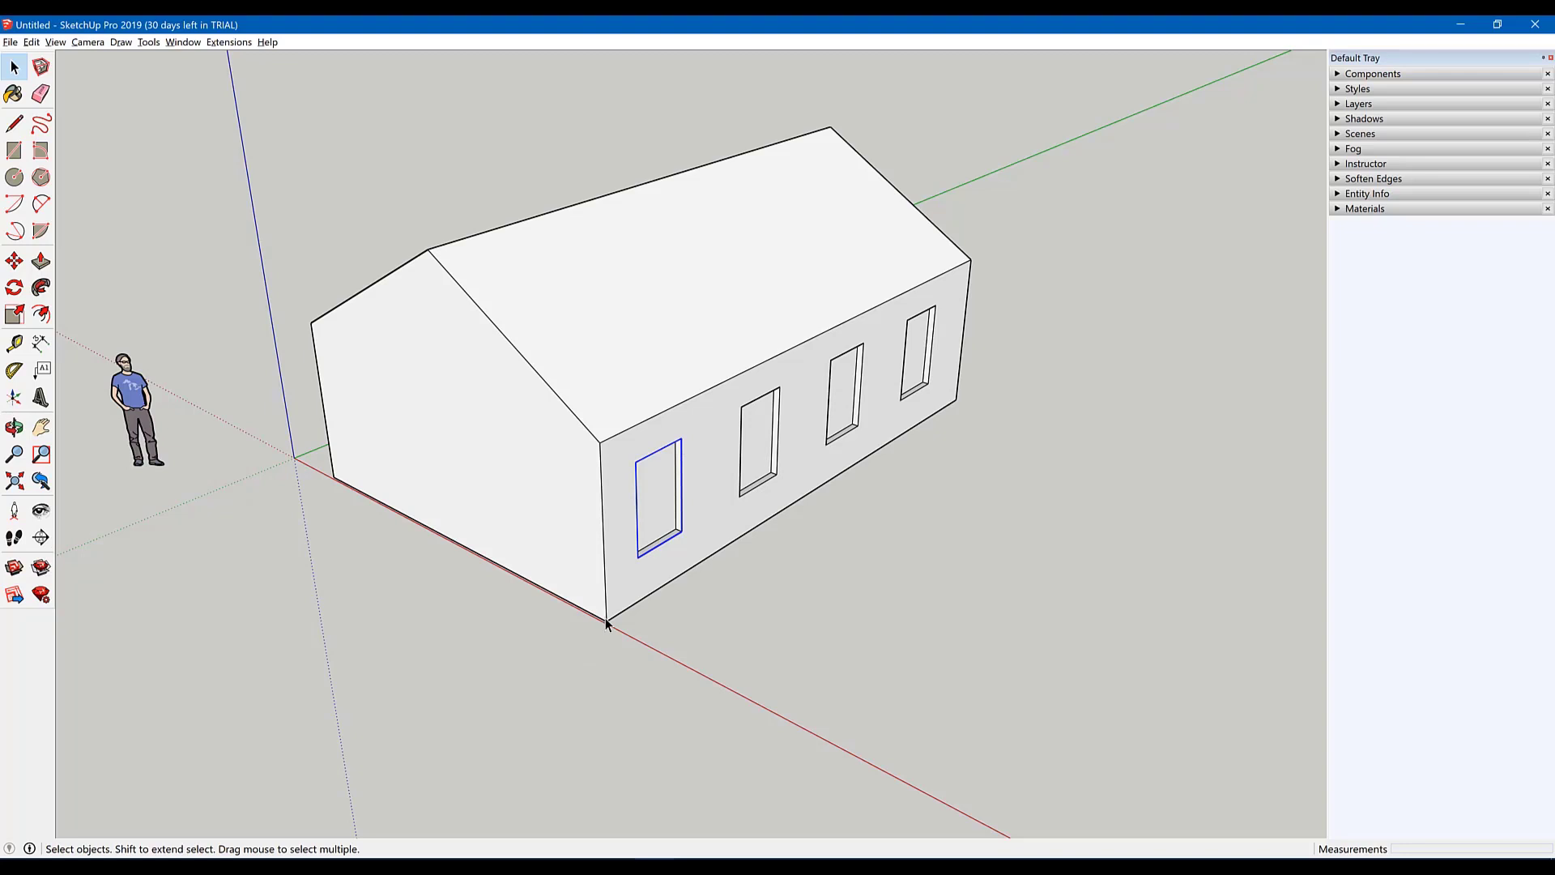
pyautogui.press('m')
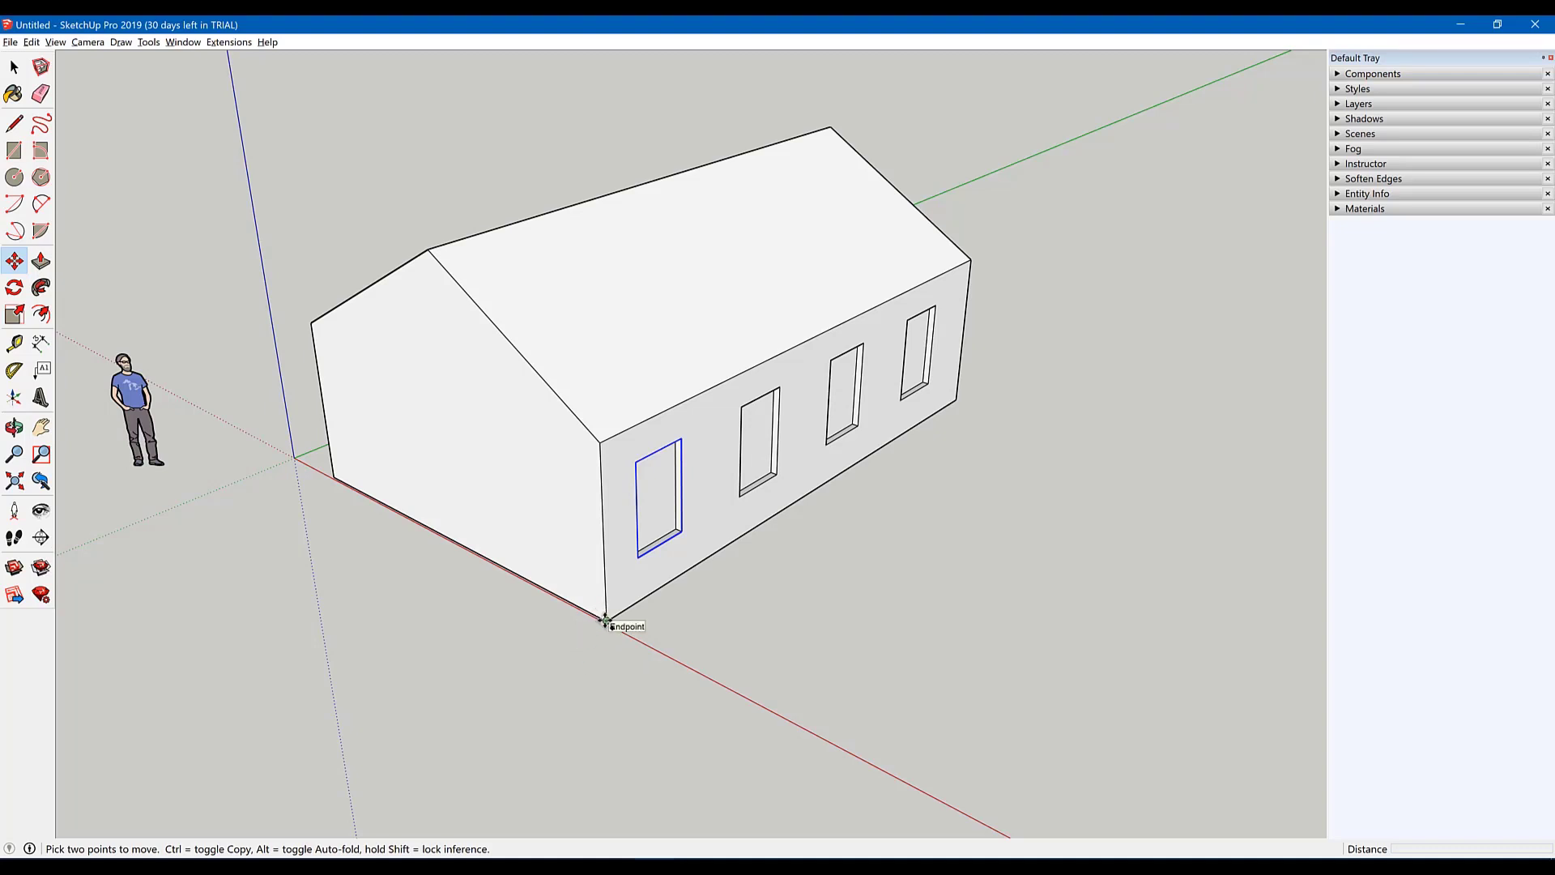
# Step: Copy the first window outline from the front bottom corner to the opposite wall's bottom corner, 5625 mm across
pyautogui.press('ctrl')
pyautogui.click(606, 622)
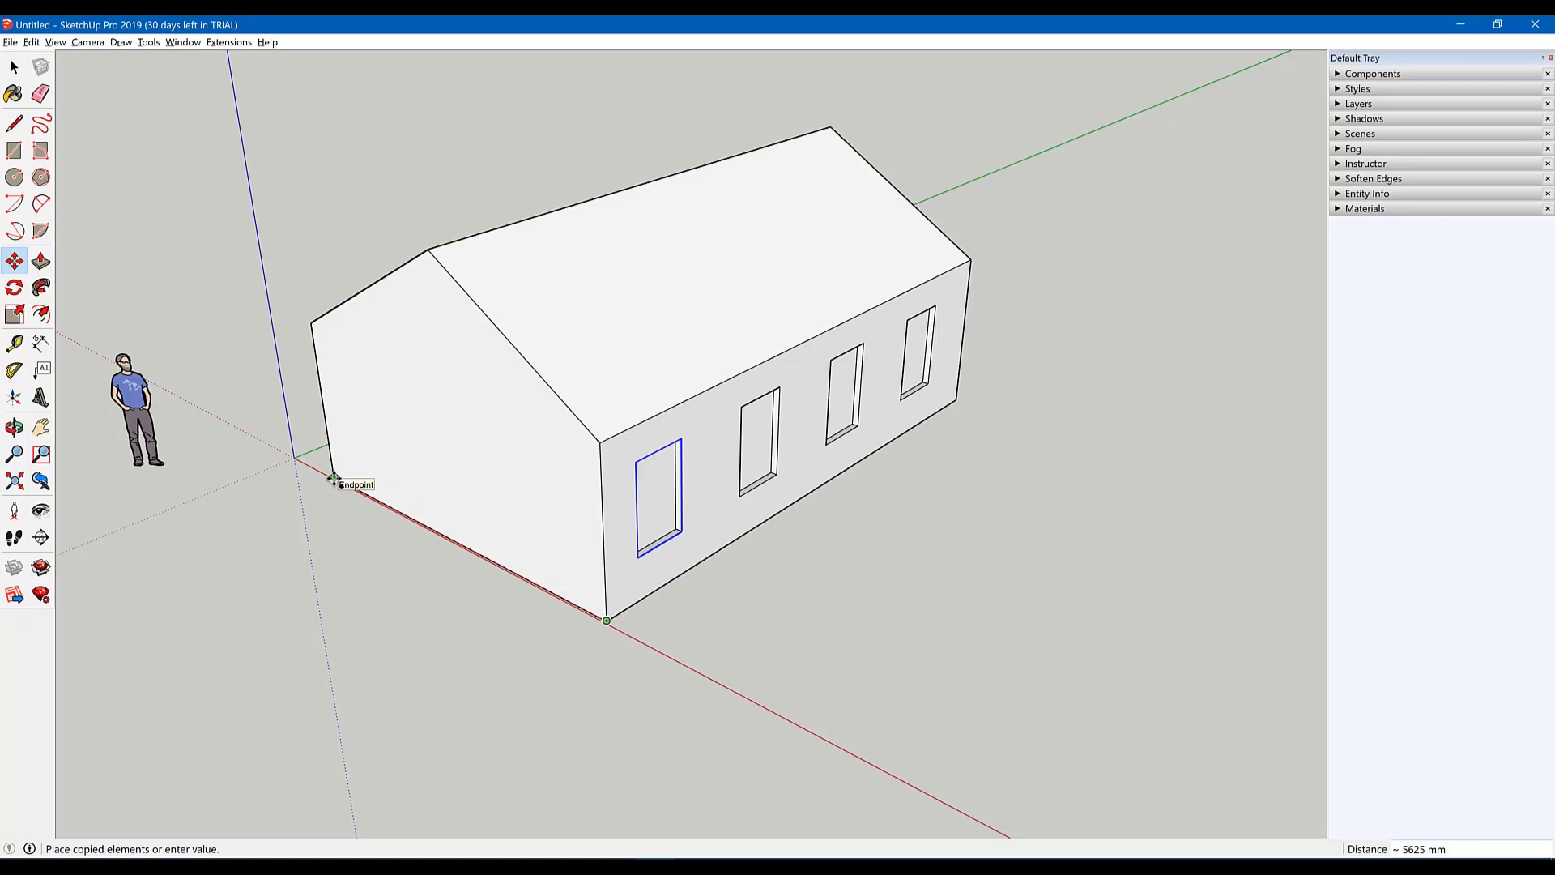
pyautogui.moveTo(335, 479); pyautogui.dragTo(1042, 521, button='middle')
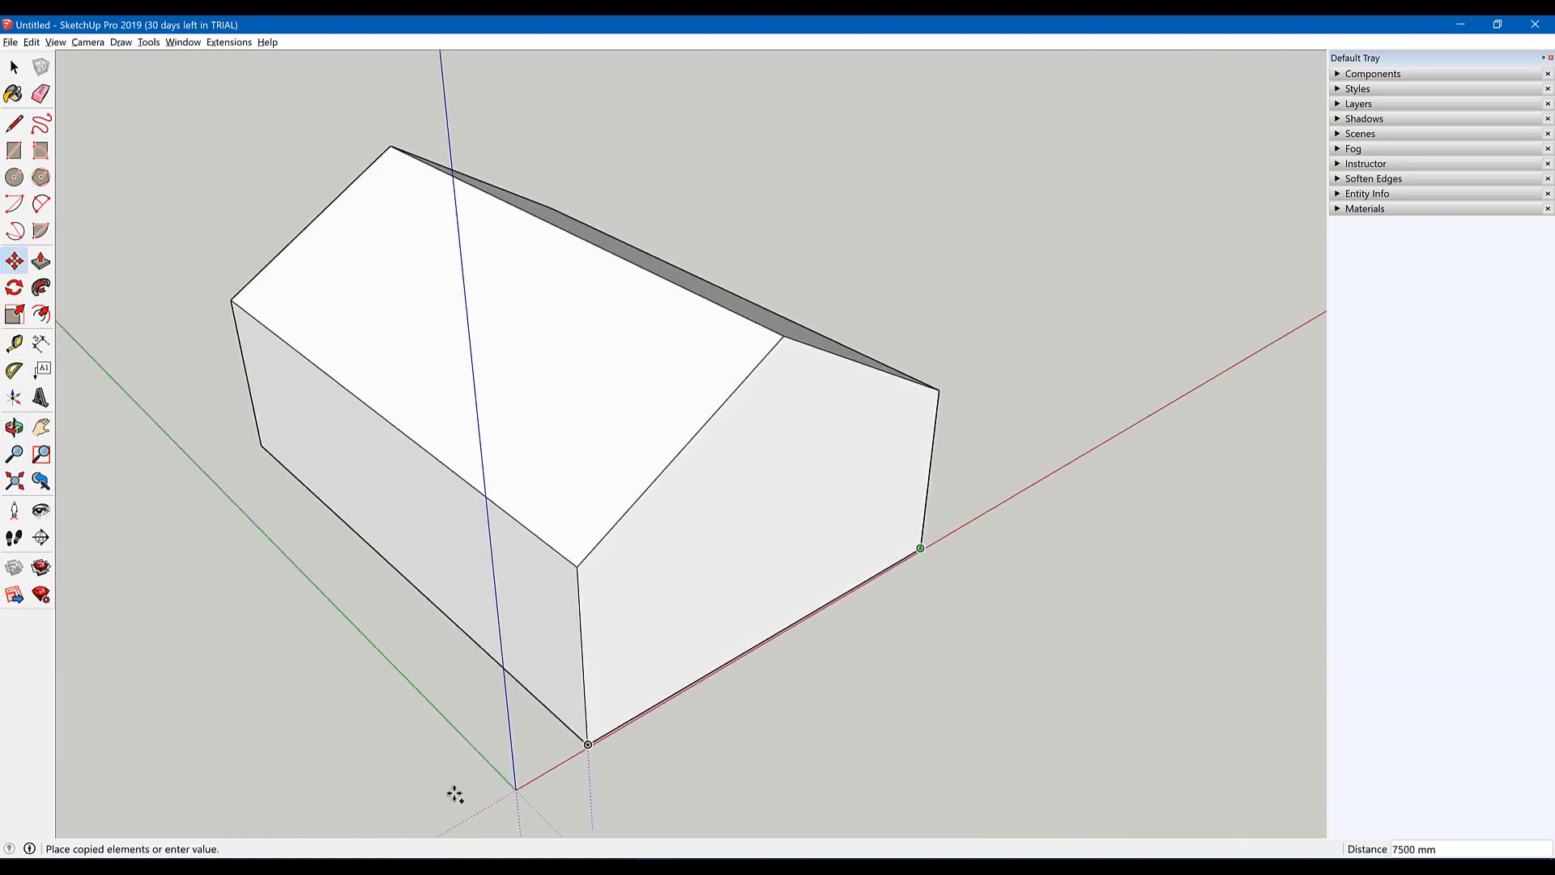
pyautogui.click(587, 743)
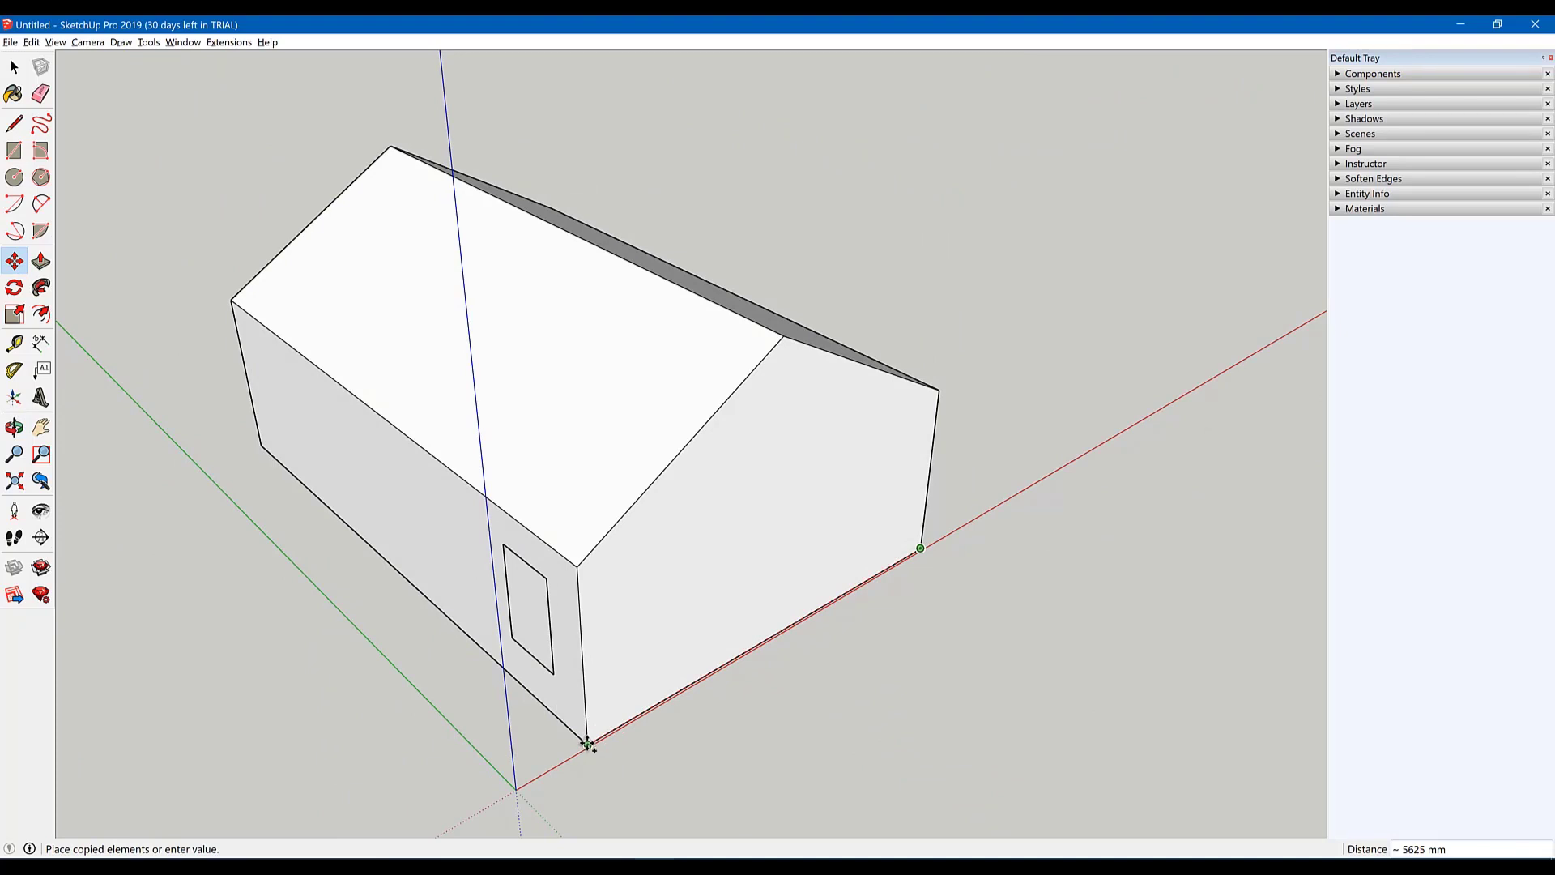
pyautogui.moveTo(587, 742)
pyautogui.mouseDown(button='middle')
pyautogui.moveTo(612, 685)
pyautogui.moveTo(743, 573)
pyautogui.mouseUp(button='middle')
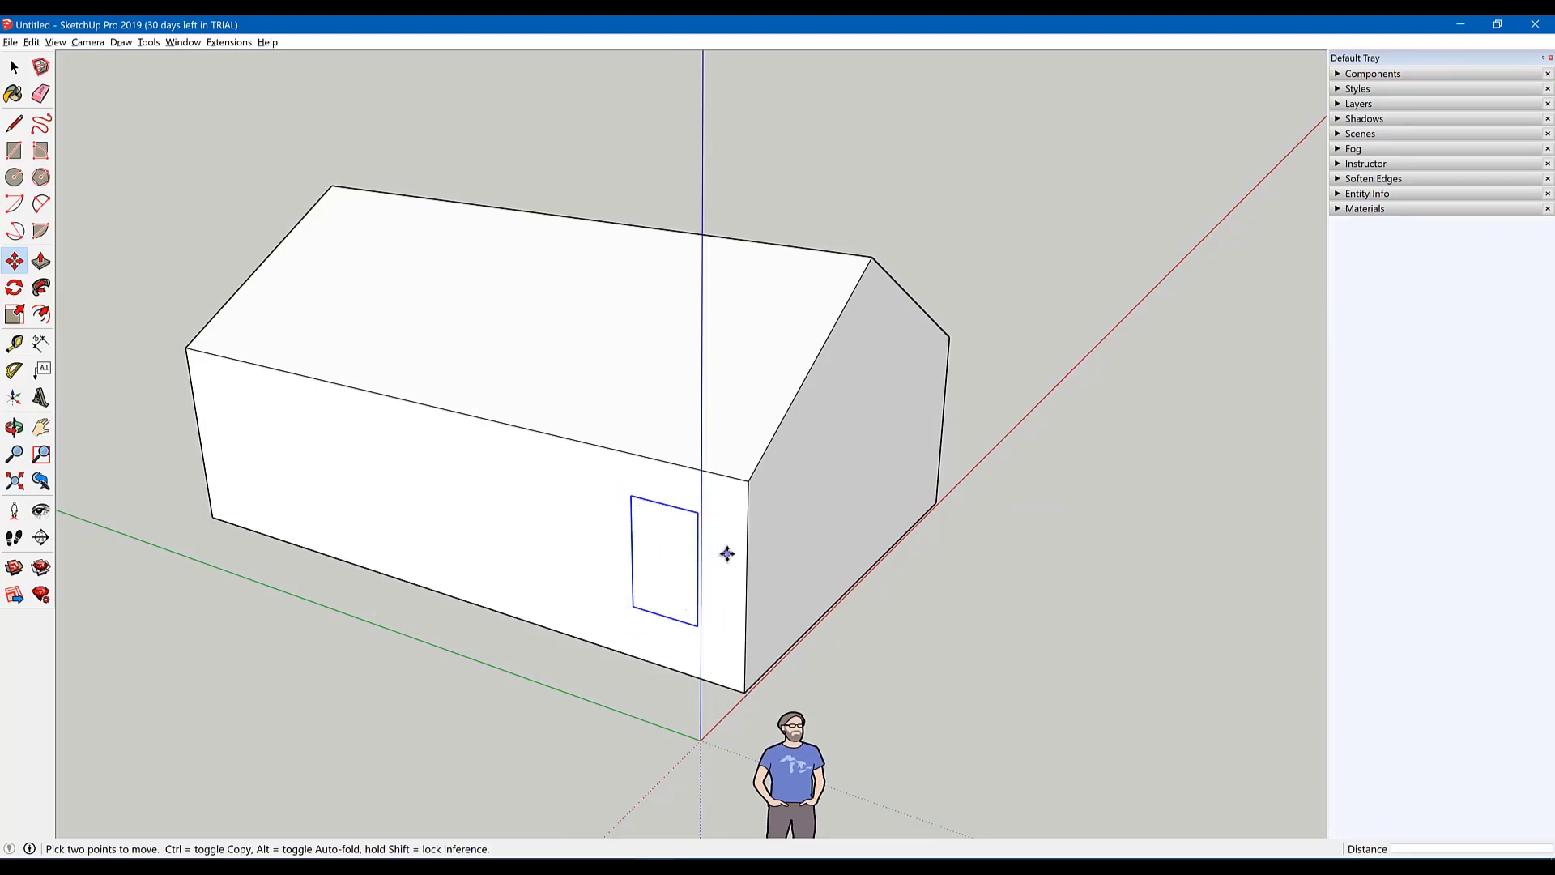
# Step: Recess the copied outline on the opposite wall 100 mm inward and select its inner face
pyautogui.moveTo(692, 595)
pyautogui.mouseDown(button='middle')
pyautogui.moveTo(625, 661)
pyautogui.moveTo(711, 607)
pyautogui.mouseUp(button='middle')
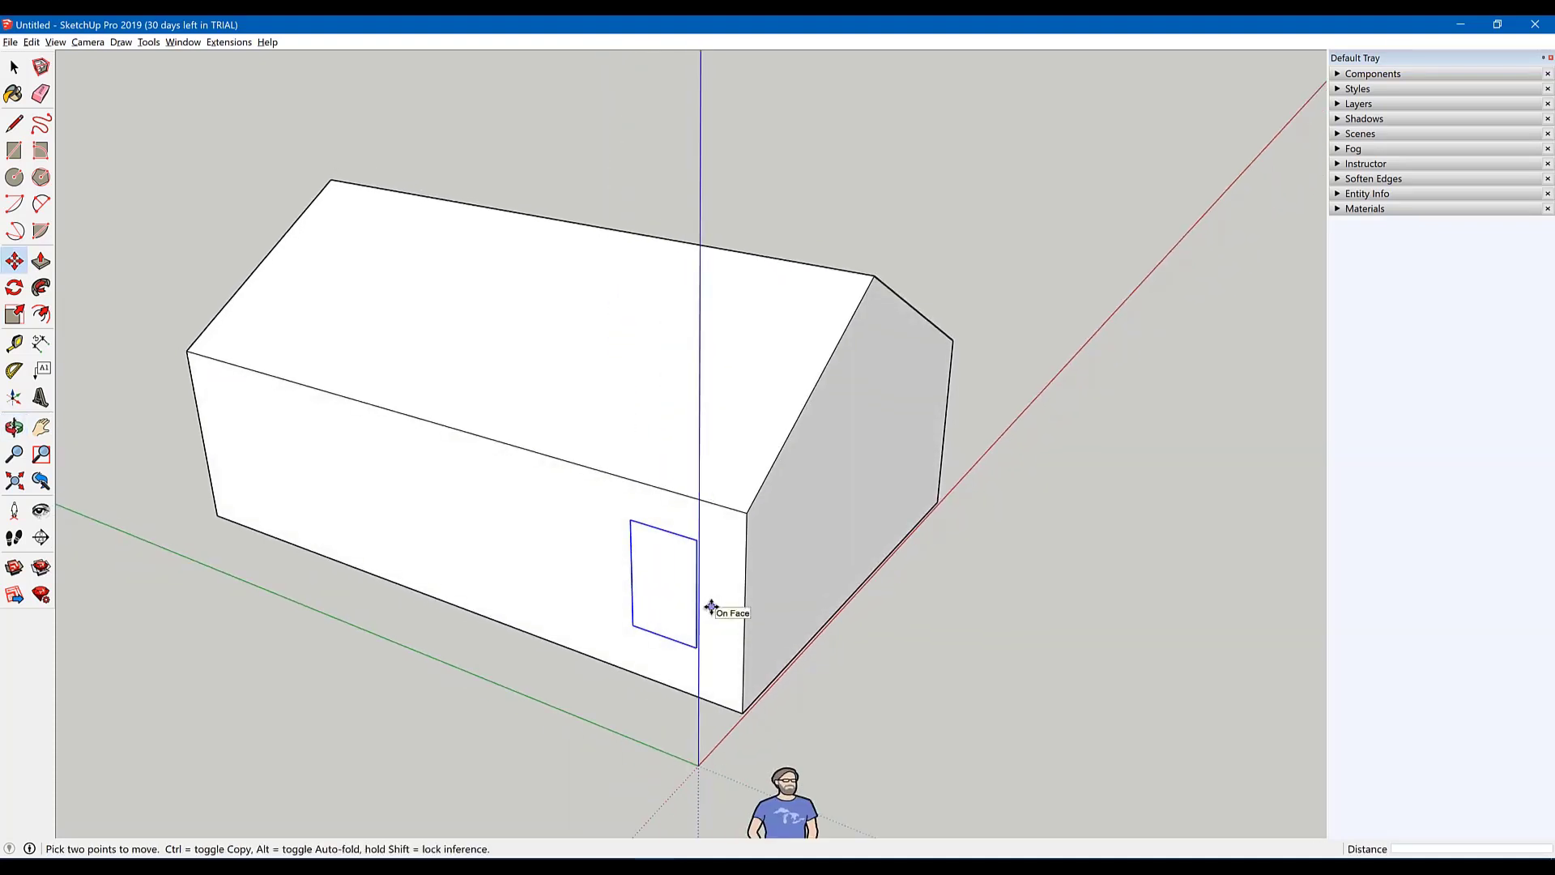
pyautogui.press('p')
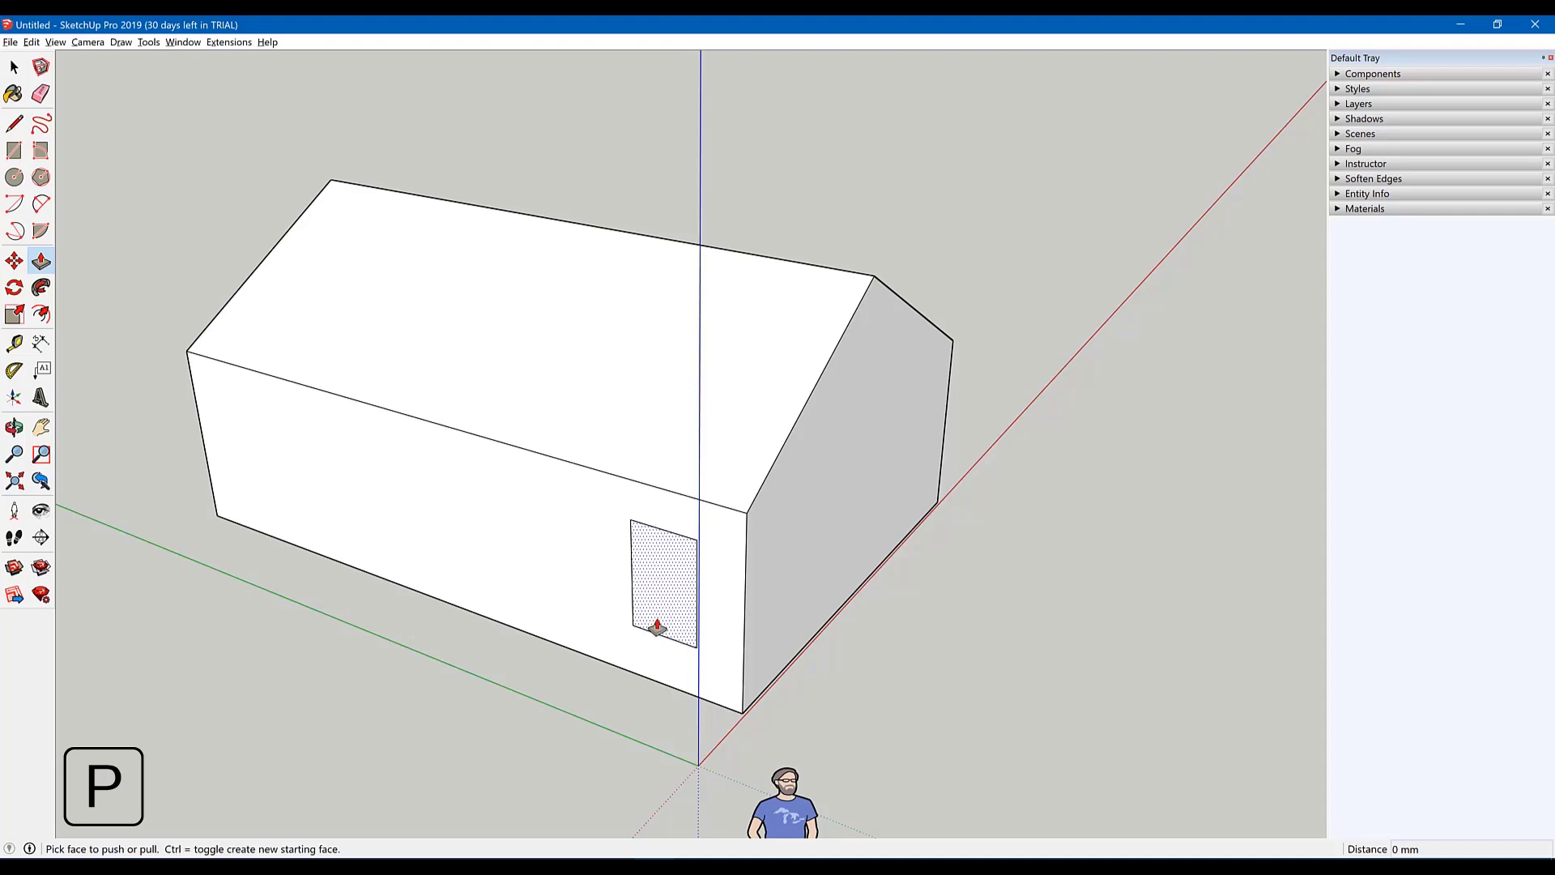
pyautogui.click(655, 626)
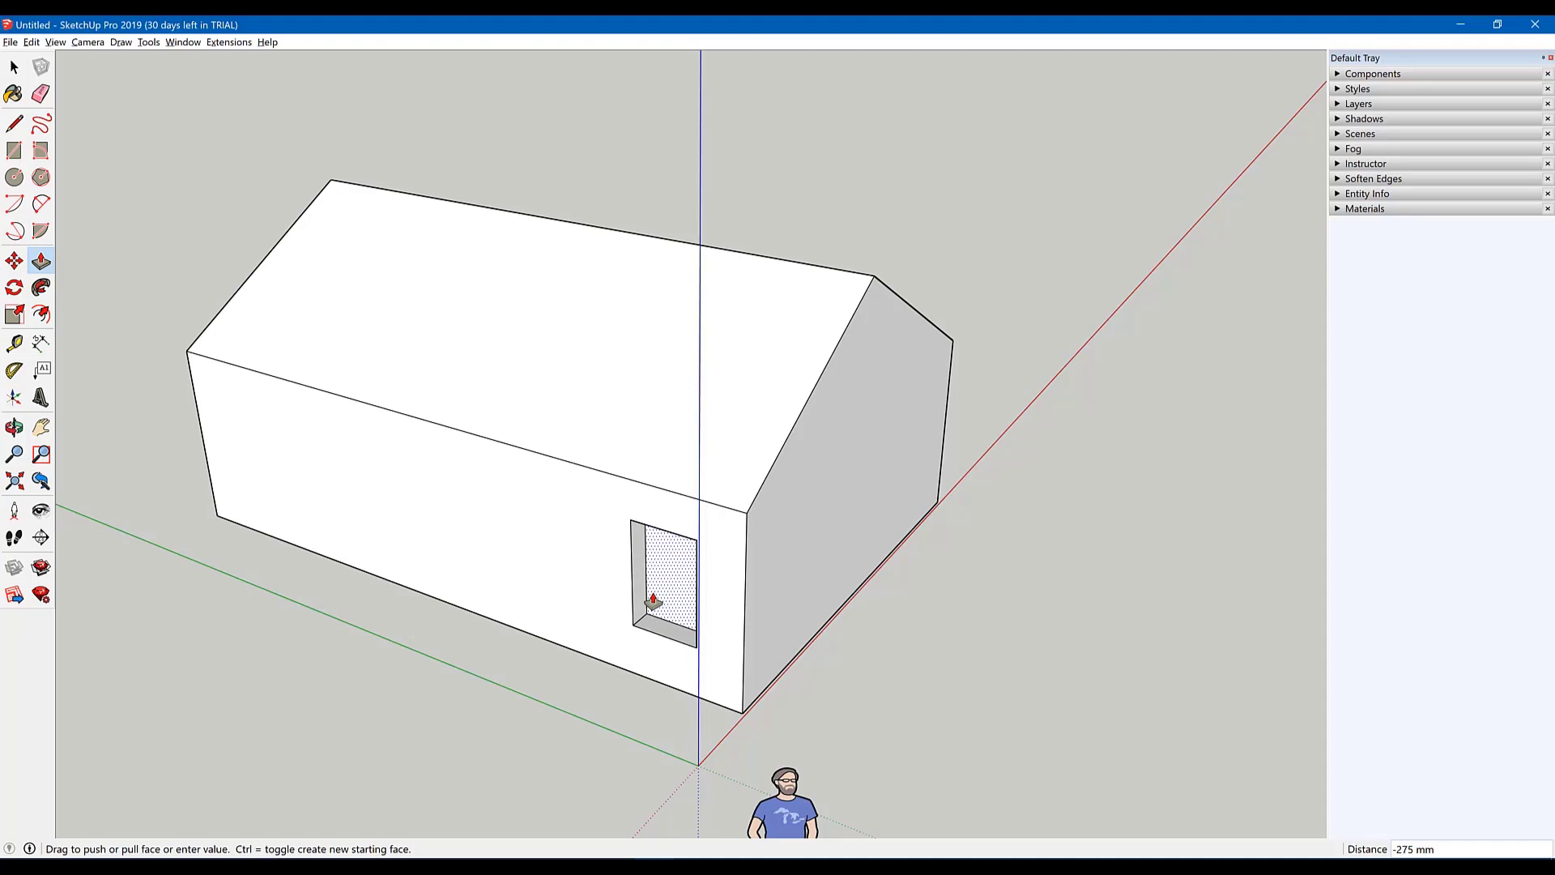
pyautogui.write('100')
pyautogui.press('Return')
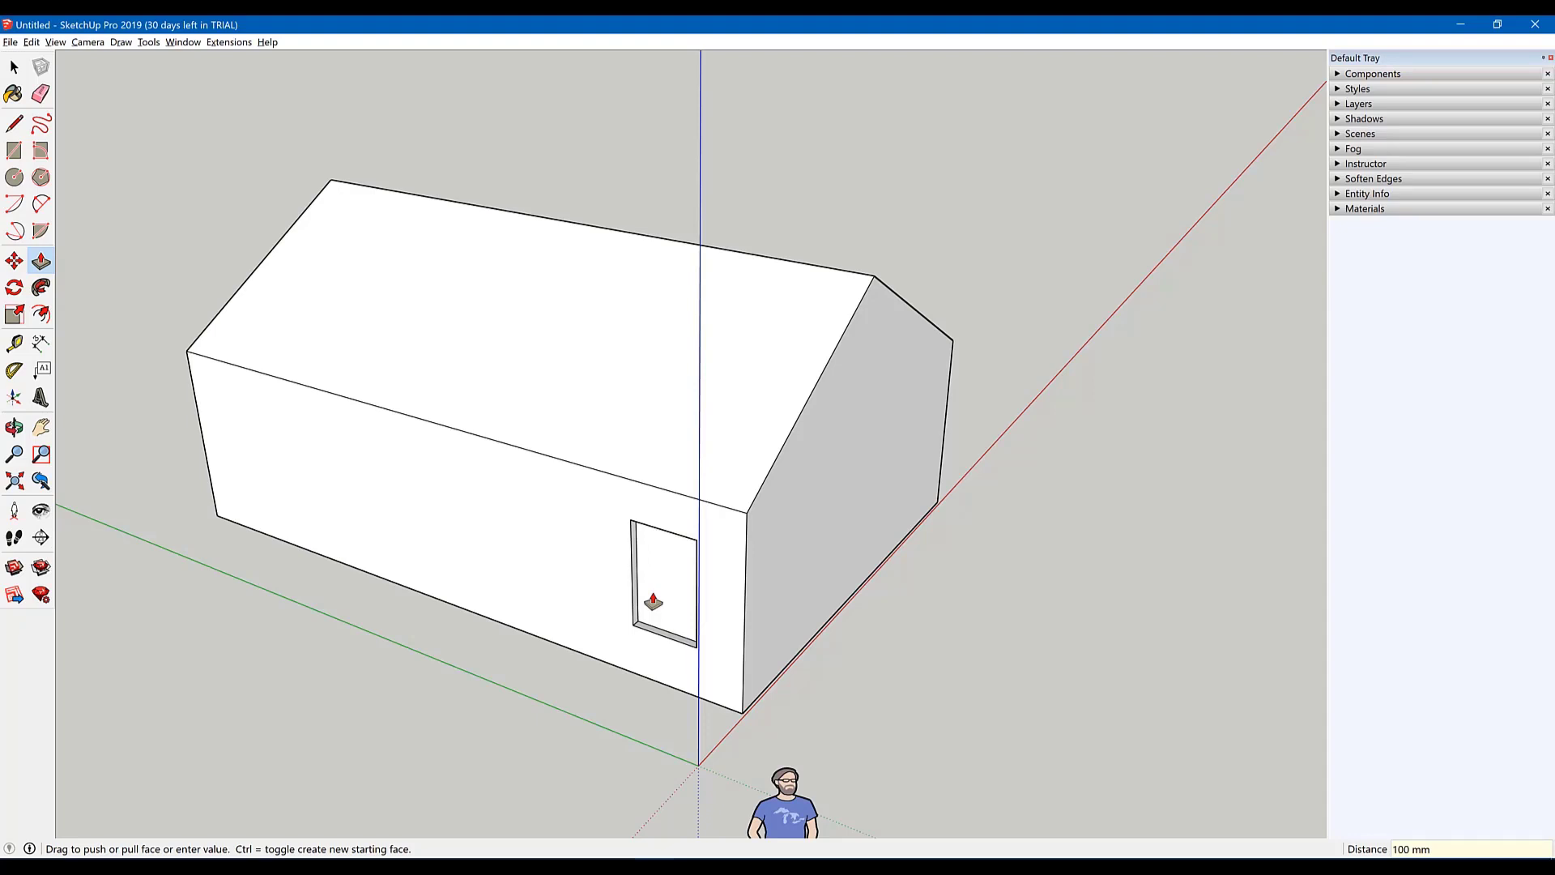
pyautogui.press('space')
pyautogui.moveTo(659, 634)
pyautogui.mouseDown(button='middle')
pyautogui.moveTo(722, 417)
pyautogui.moveTo(684, 423)
pyautogui.moveTo(635, 356)
pyautogui.mouseUp(button='middle')
pyautogui.moveTo(629, 333); pyautogui.dragTo(737, 513)
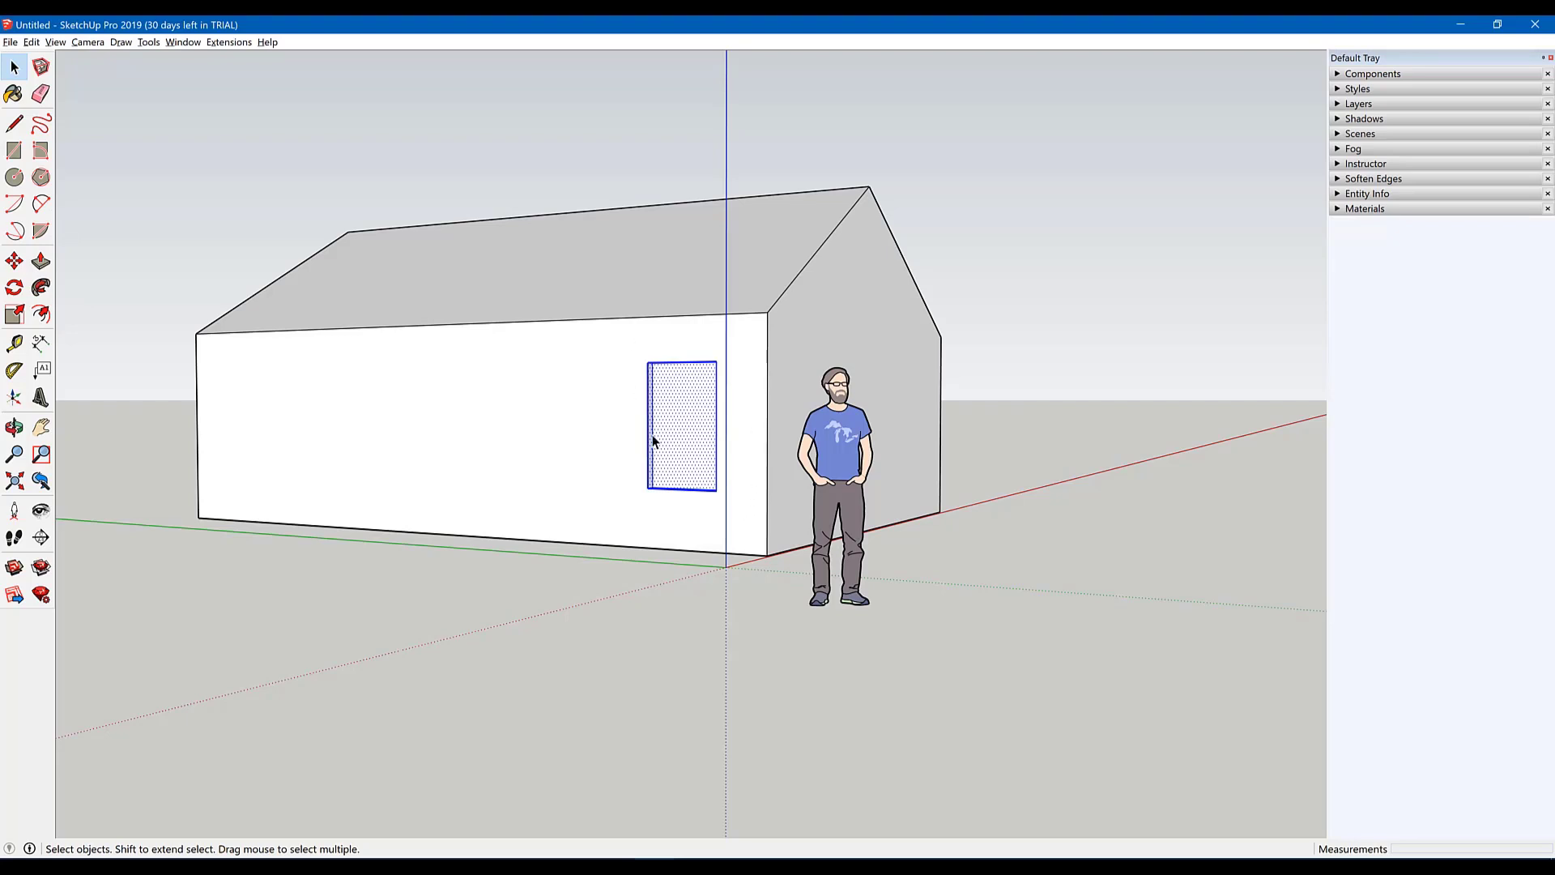
# Step: Box-select around the newly recessed window on the wall
pyautogui.click(624, 322)
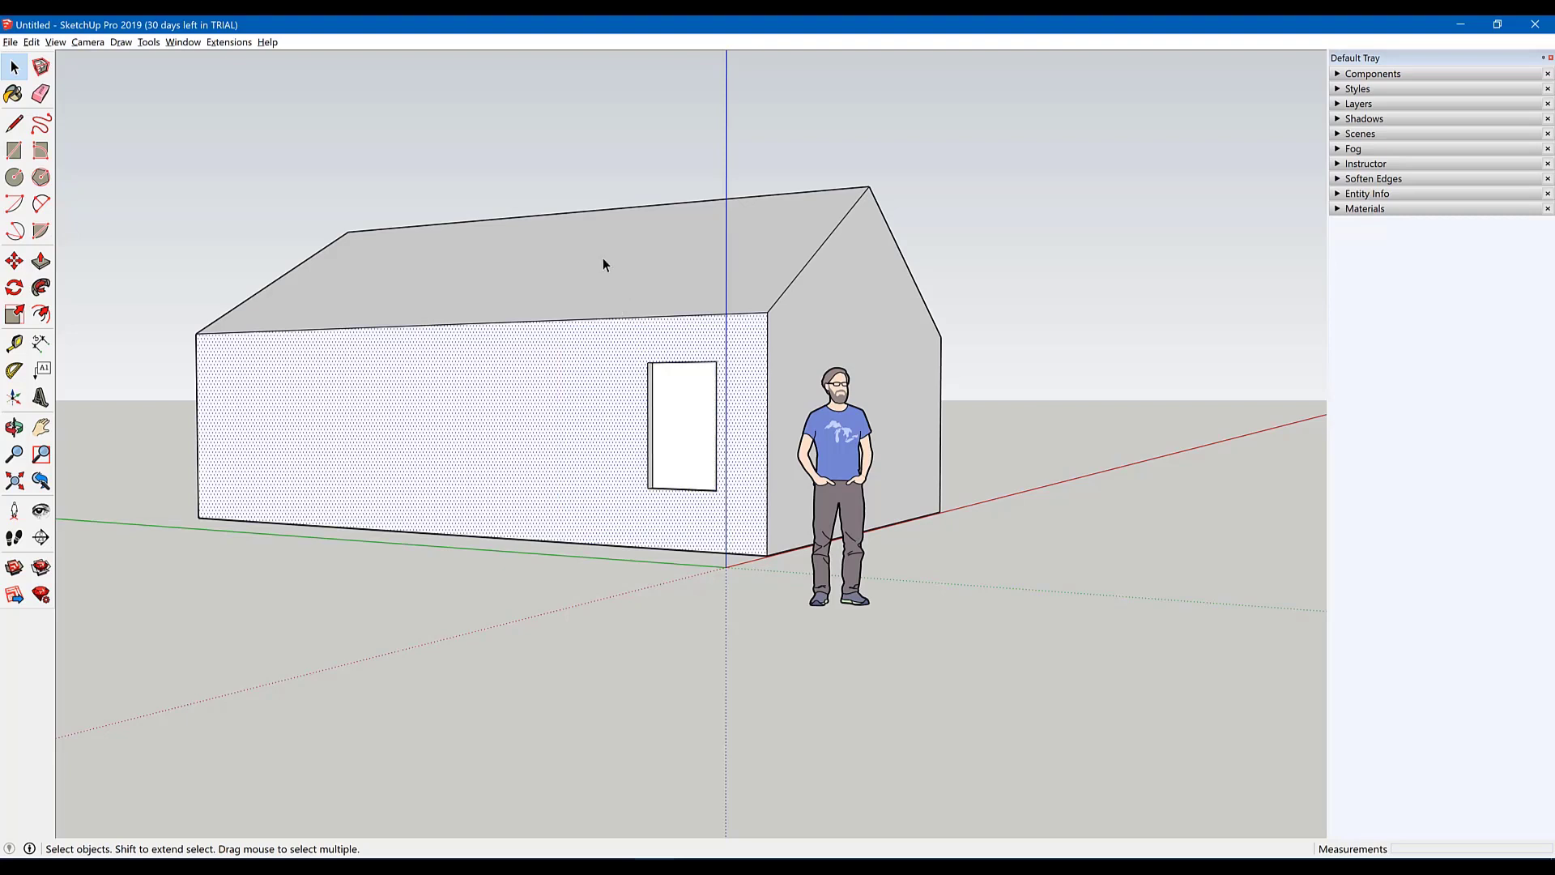
pyautogui.moveTo(601, 256); pyautogui.dragTo(747, 590)
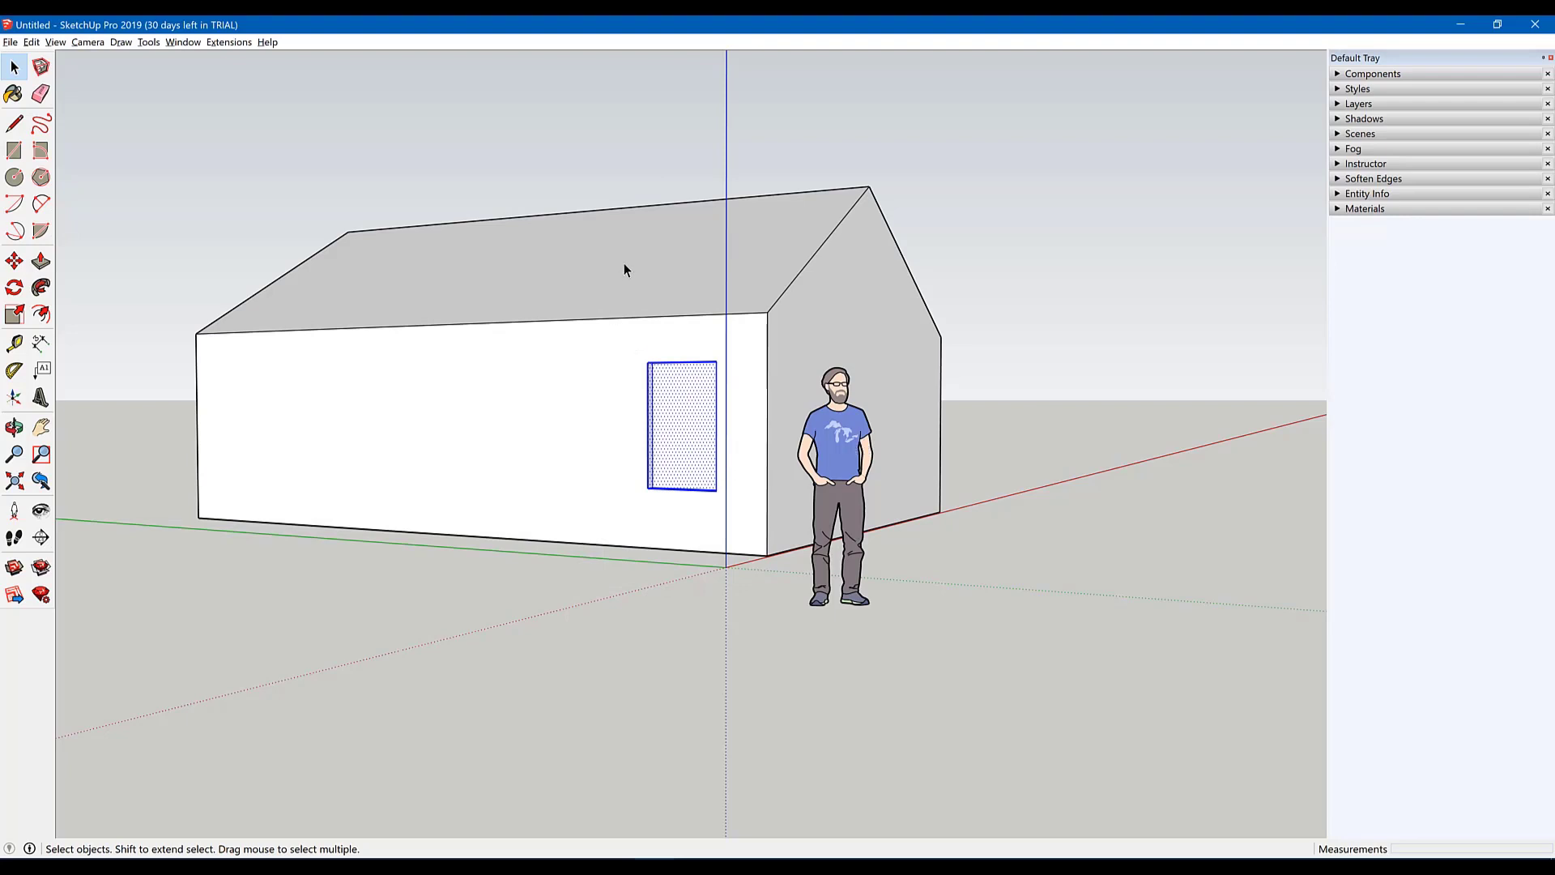
pyautogui.moveTo(624, 264)
pyautogui.mouseDown()
pyautogui.moveTo(731, 585)
pyautogui.moveTo(741, 576)
pyautogui.mouseUp()
pyautogui.moveTo(598, 295); pyautogui.dragTo(737, 565)
# Step: Orbit round to the opposite long wall, zoom in, and box-select its single window
pyautogui.moveTo(877, 391)
pyautogui.mouseDown(button='middle')
pyautogui.moveTo(290, 463)
pyautogui.moveTo(307, 502)
pyautogui.mouseUp(button='middle')
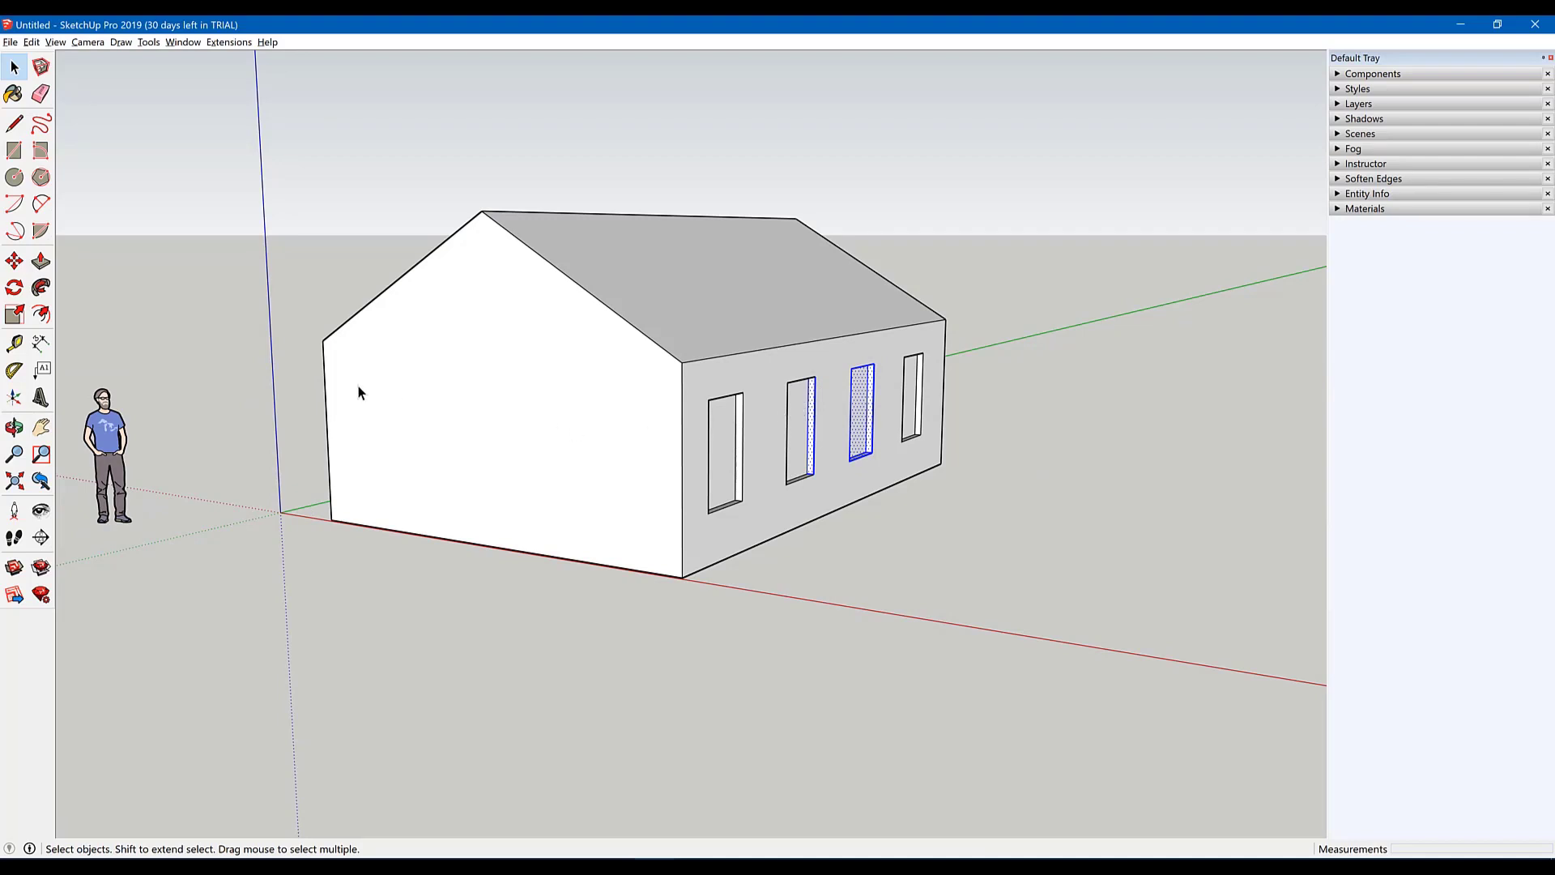
pyautogui.moveTo(358, 386)
pyautogui.mouseDown(button='middle')
pyautogui.moveTo(619, 430)
pyautogui.moveTo(1032, 448)
pyautogui.moveTo(1160, 421)
pyautogui.moveTo(979, 434)
pyautogui.mouseUp(button='middle')
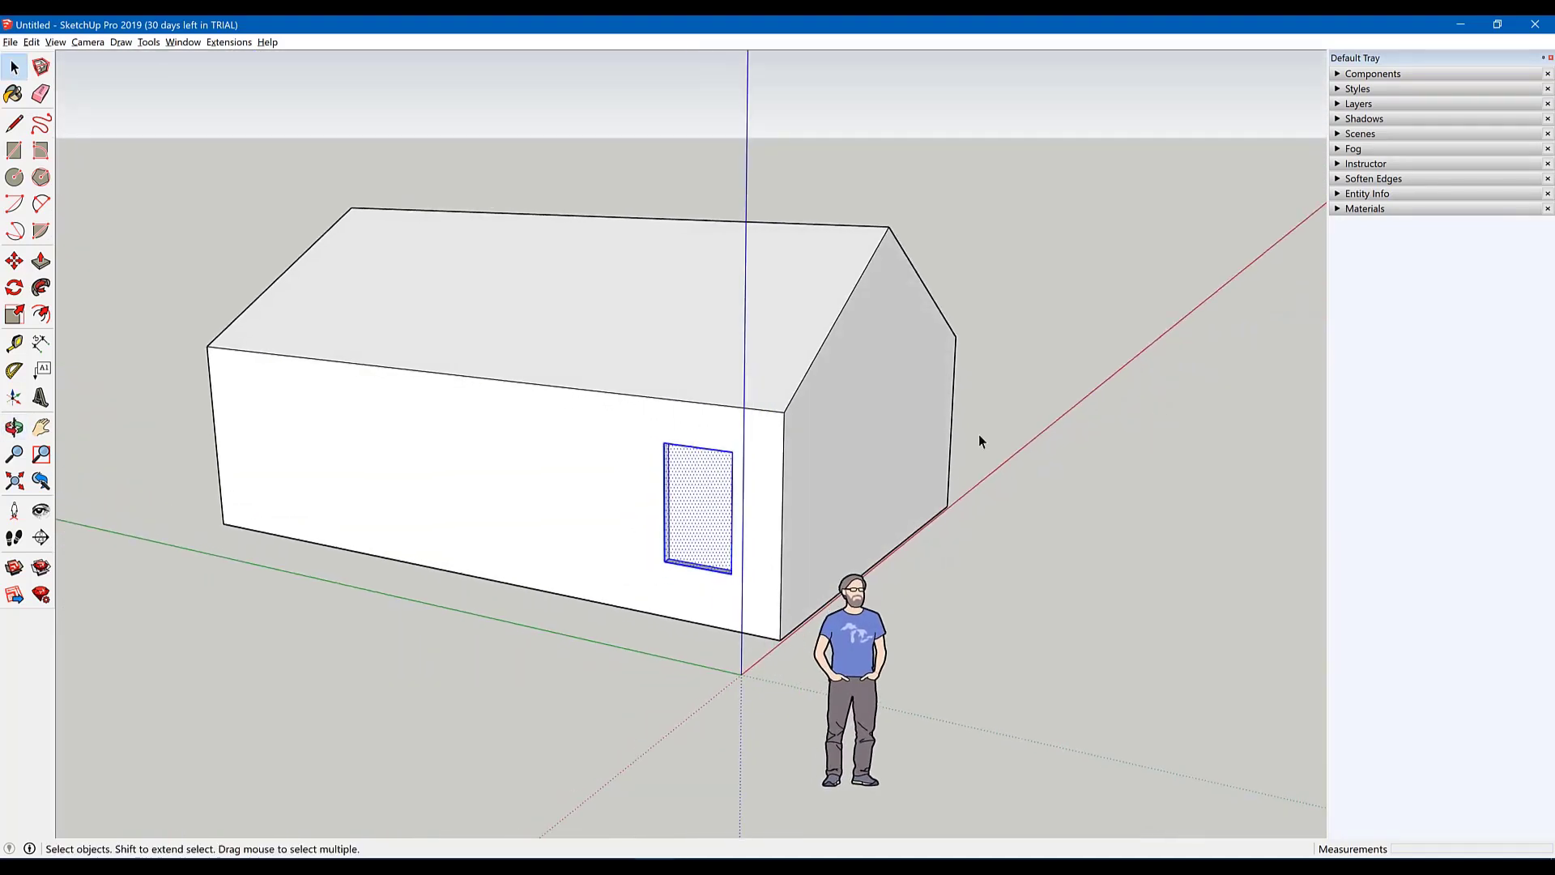
pyautogui.moveTo(891, 283)
pyautogui.mouseDown(button='middle')
pyautogui.moveTo(785, 507)
pyautogui.moveTo(745, 463)
pyautogui.mouseUp(button='middle')
pyautogui.scroll(2, 677, 580)
pyautogui.scroll(3, 679, 565)
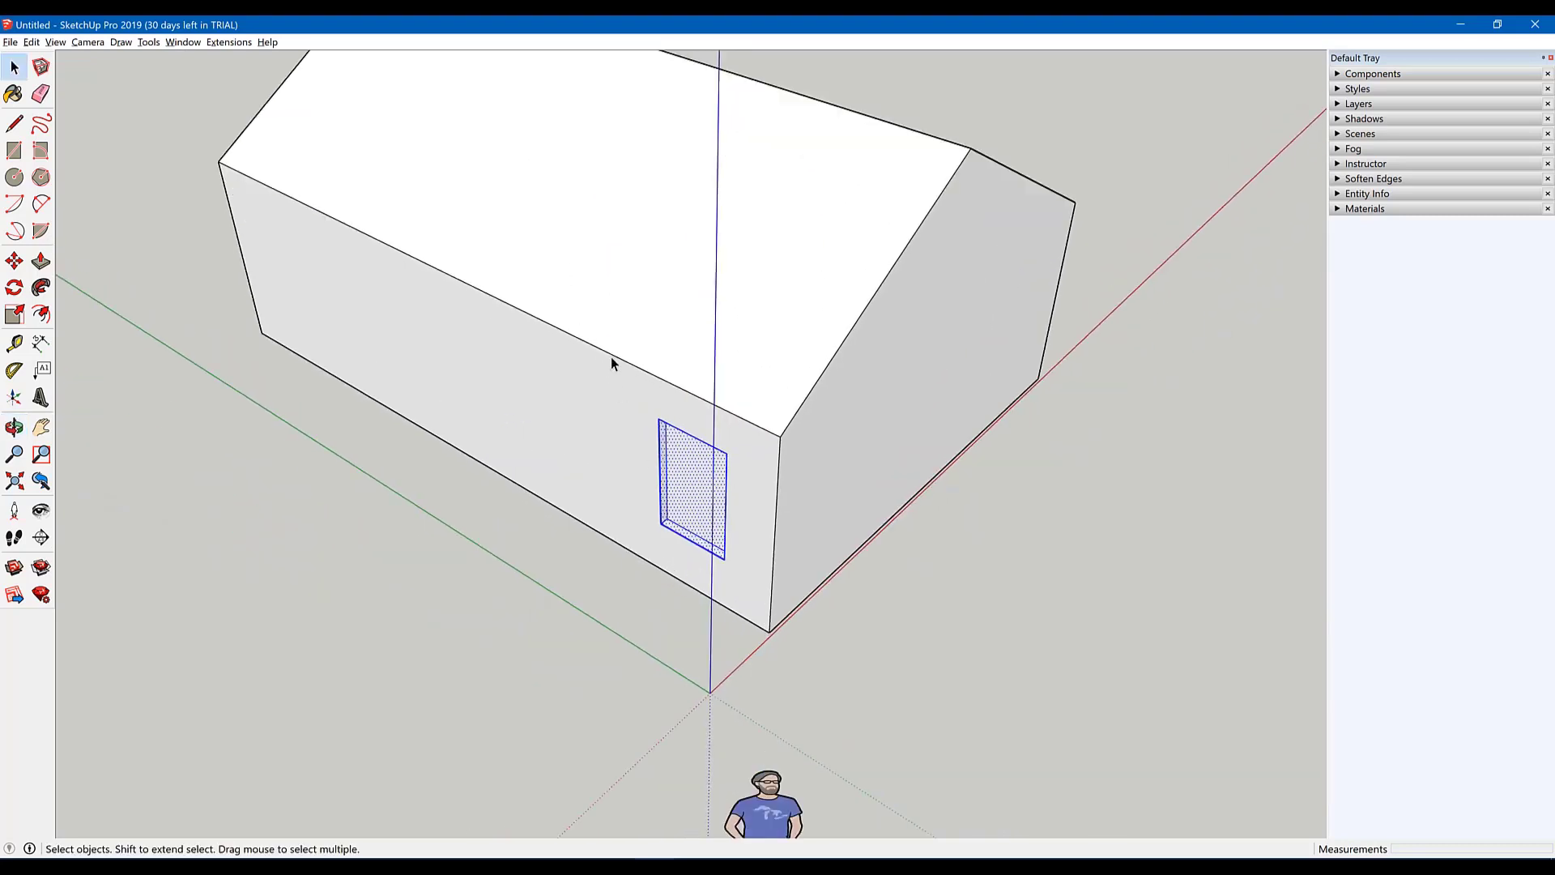
pyautogui.moveTo(611, 319); pyautogui.dragTo(756, 681)
# Step: Turn on Back Edges to see hidden edges dashed, inspect from lower, then turn them off
pyautogui.press('k')
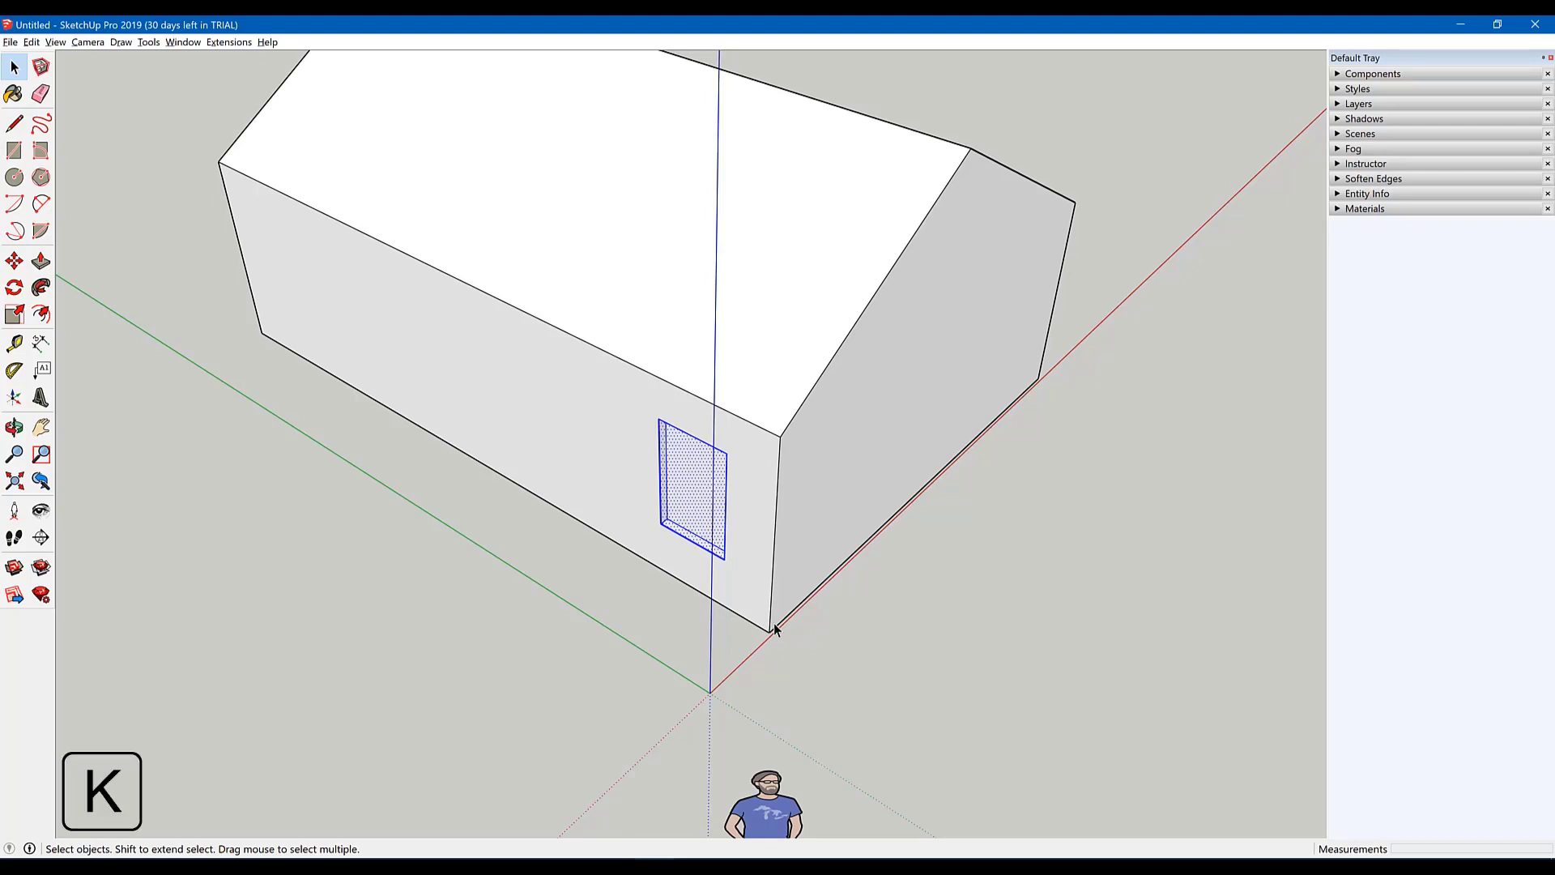
pyautogui.press('k')
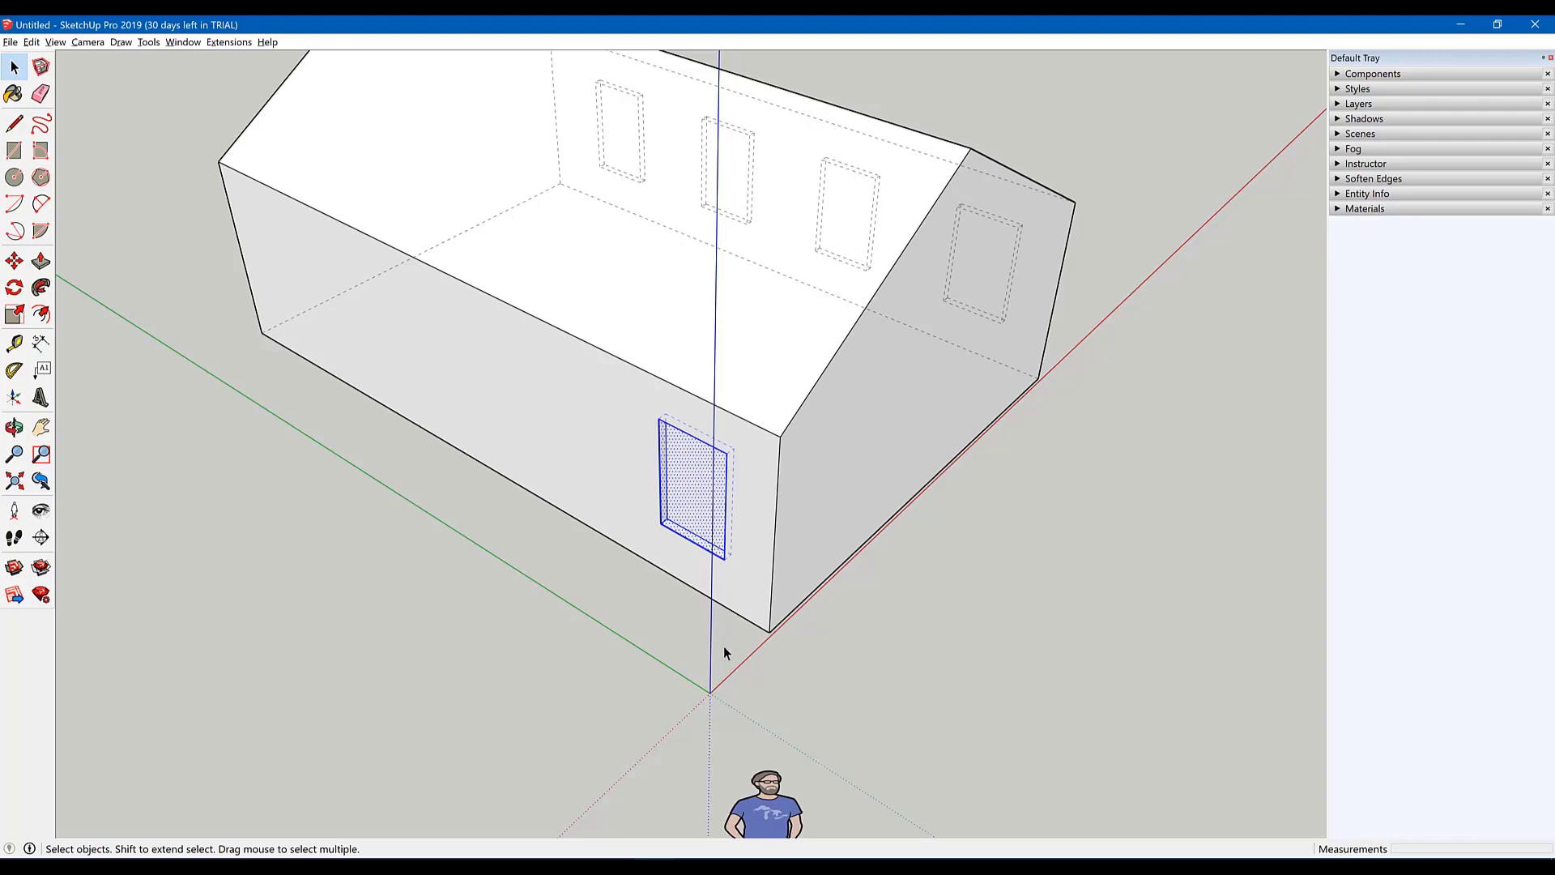
pyautogui.moveTo(722, 646); pyautogui.dragTo(597, 729, button='middle')
pyautogui.moveTo(713, 562); pyautogui.dragTo(693, 512, button='middle')
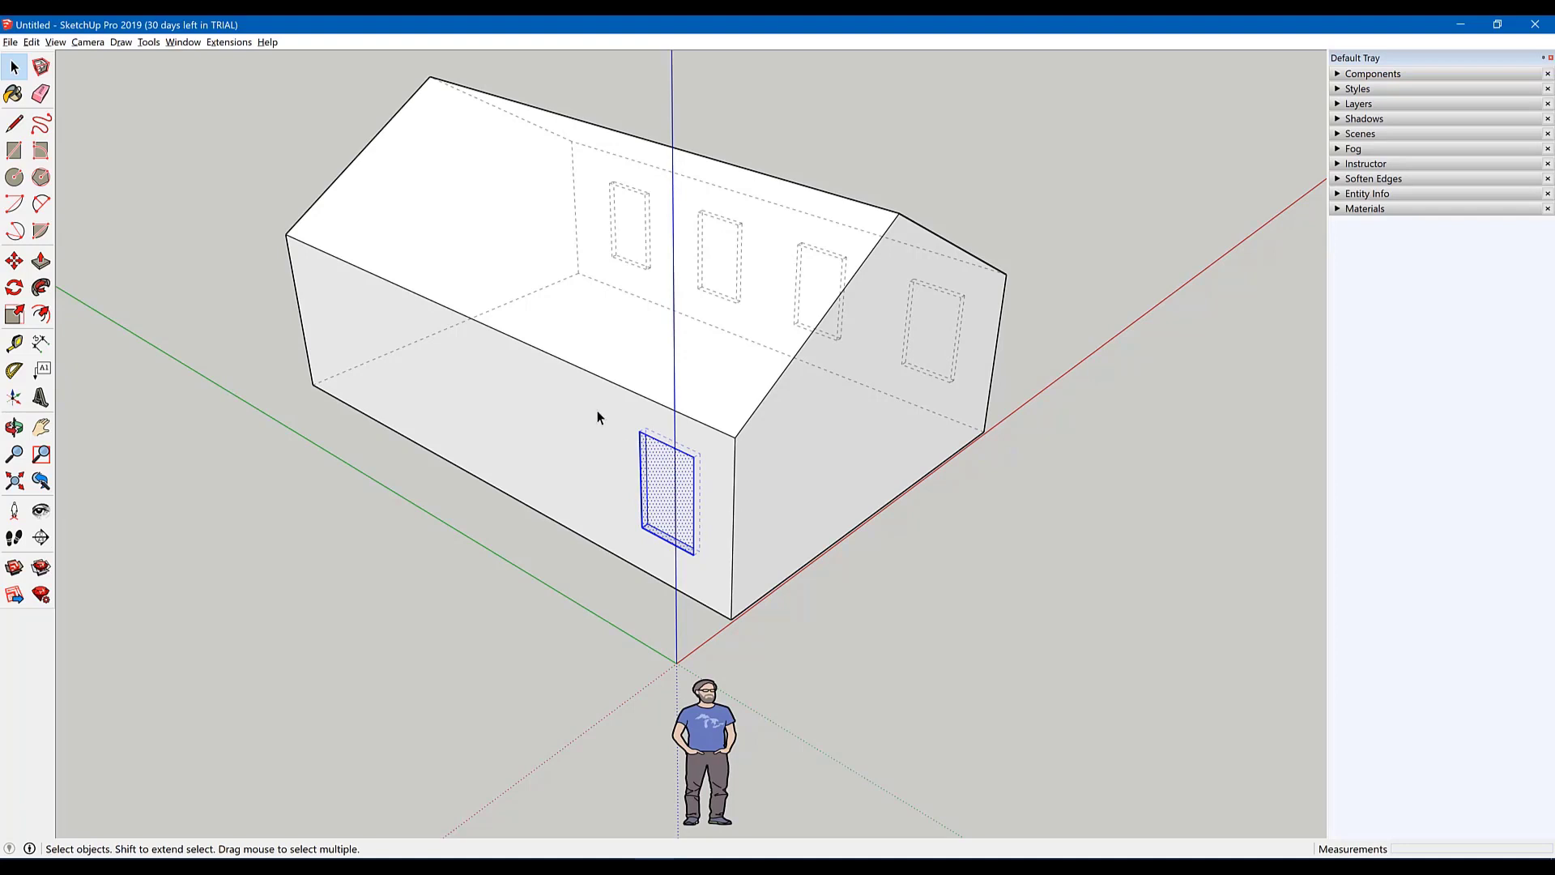
pyautogui.press('k')
pyautogui.press('k')
# Step: Reselect the recessed window and ready it for moving
pyautogui.moveTo(608, 362); pyautogui.dragTo(719, 626)
pyautogui.moveTo(611, 451)
pyautogui.mouseDown(button='middle')
pyautogui.moveTo(709, 409)
pyautogui.moveTo(633, 462)
pyautogui.mouseUp(button='middle')
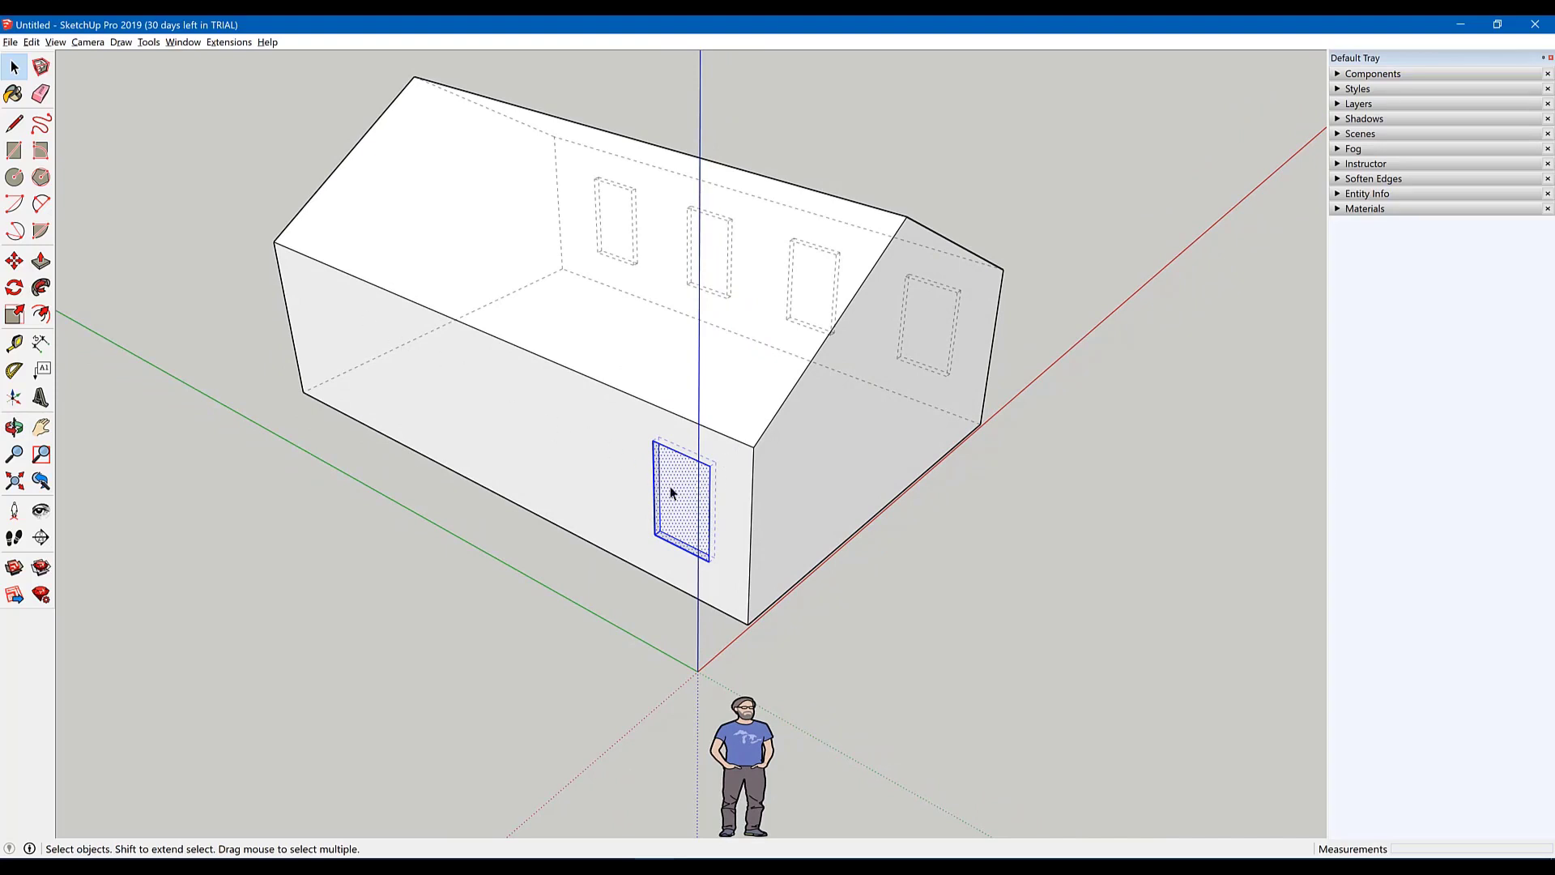
pyautogui.press('m')
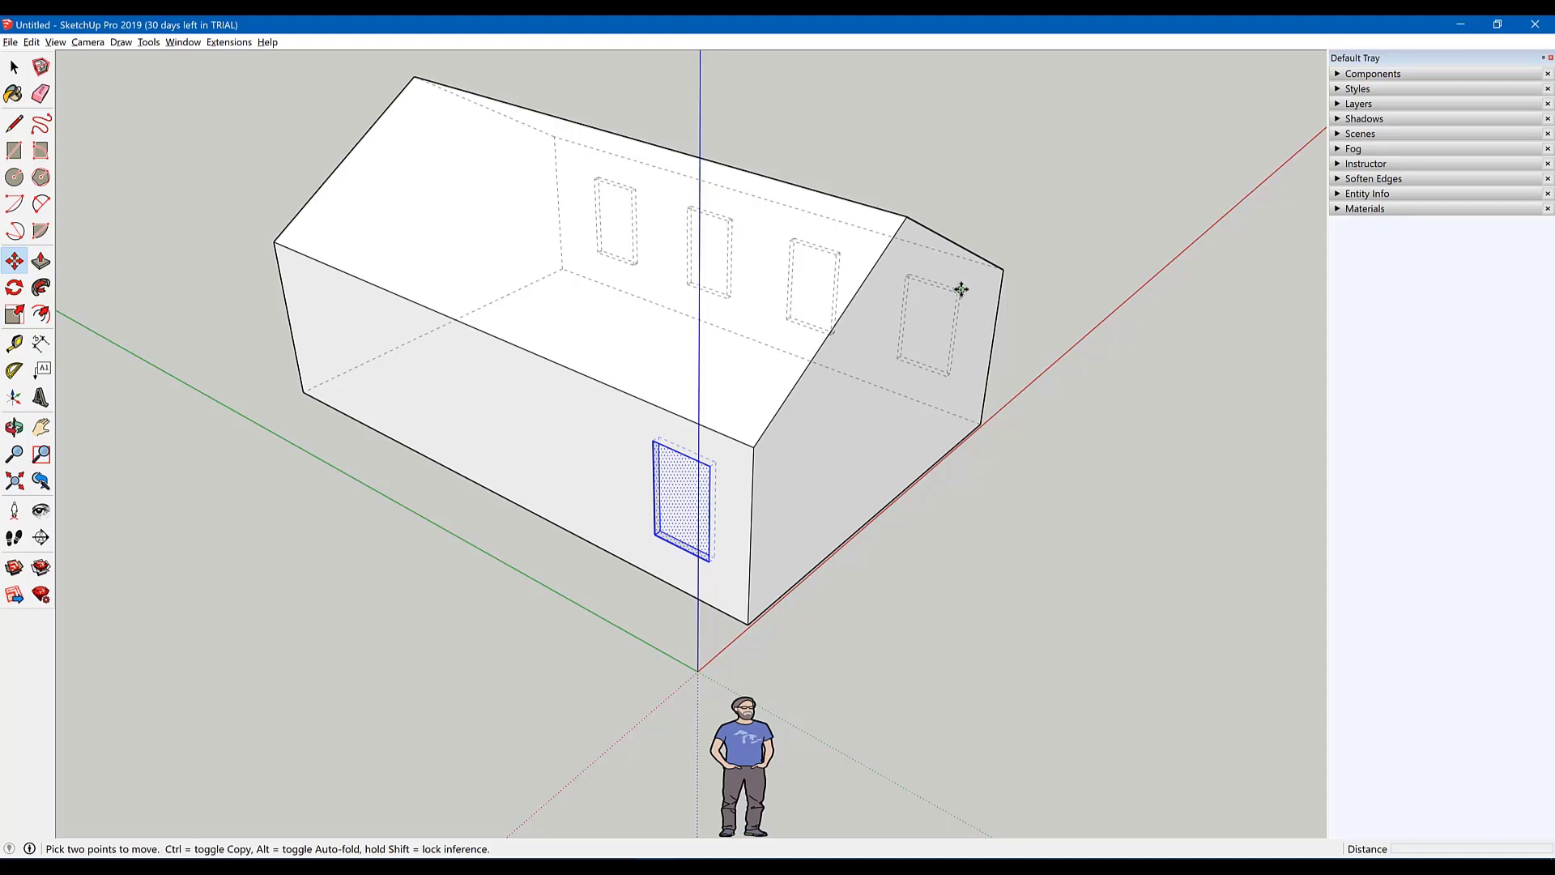
# Step: Copy the window 2000 mm along the near wall, lined up with the far wall's windows
pyautogui.scroll(3, 955, 298)
pyautogui.scroll(2, 956, 298)
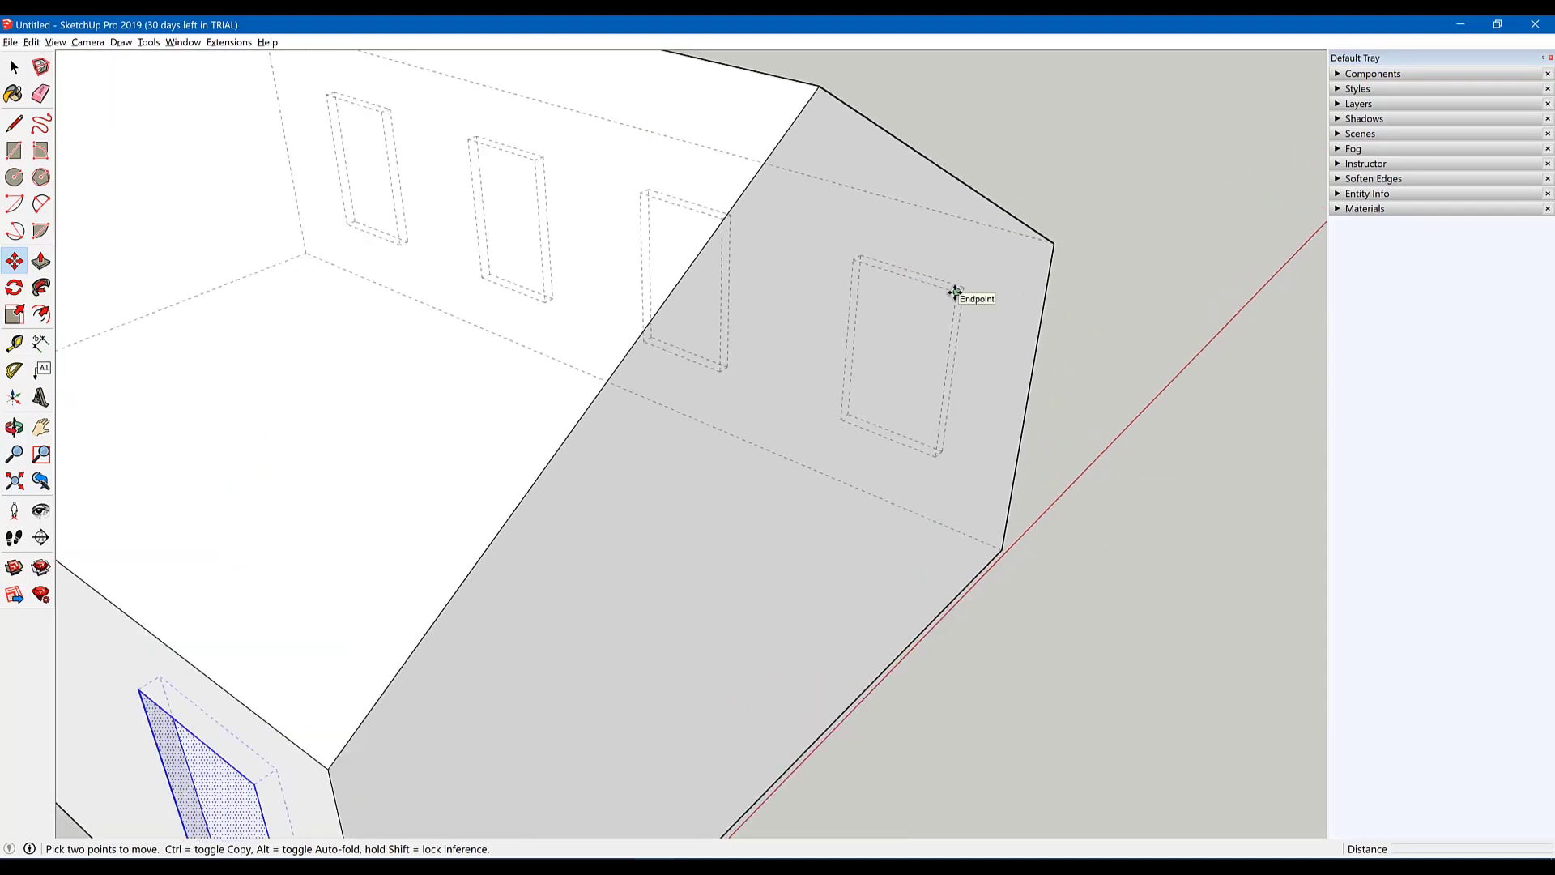
pyautogui.scroll(-2, 956, 293)
pyautogui.scroll(-1, 956, 293)
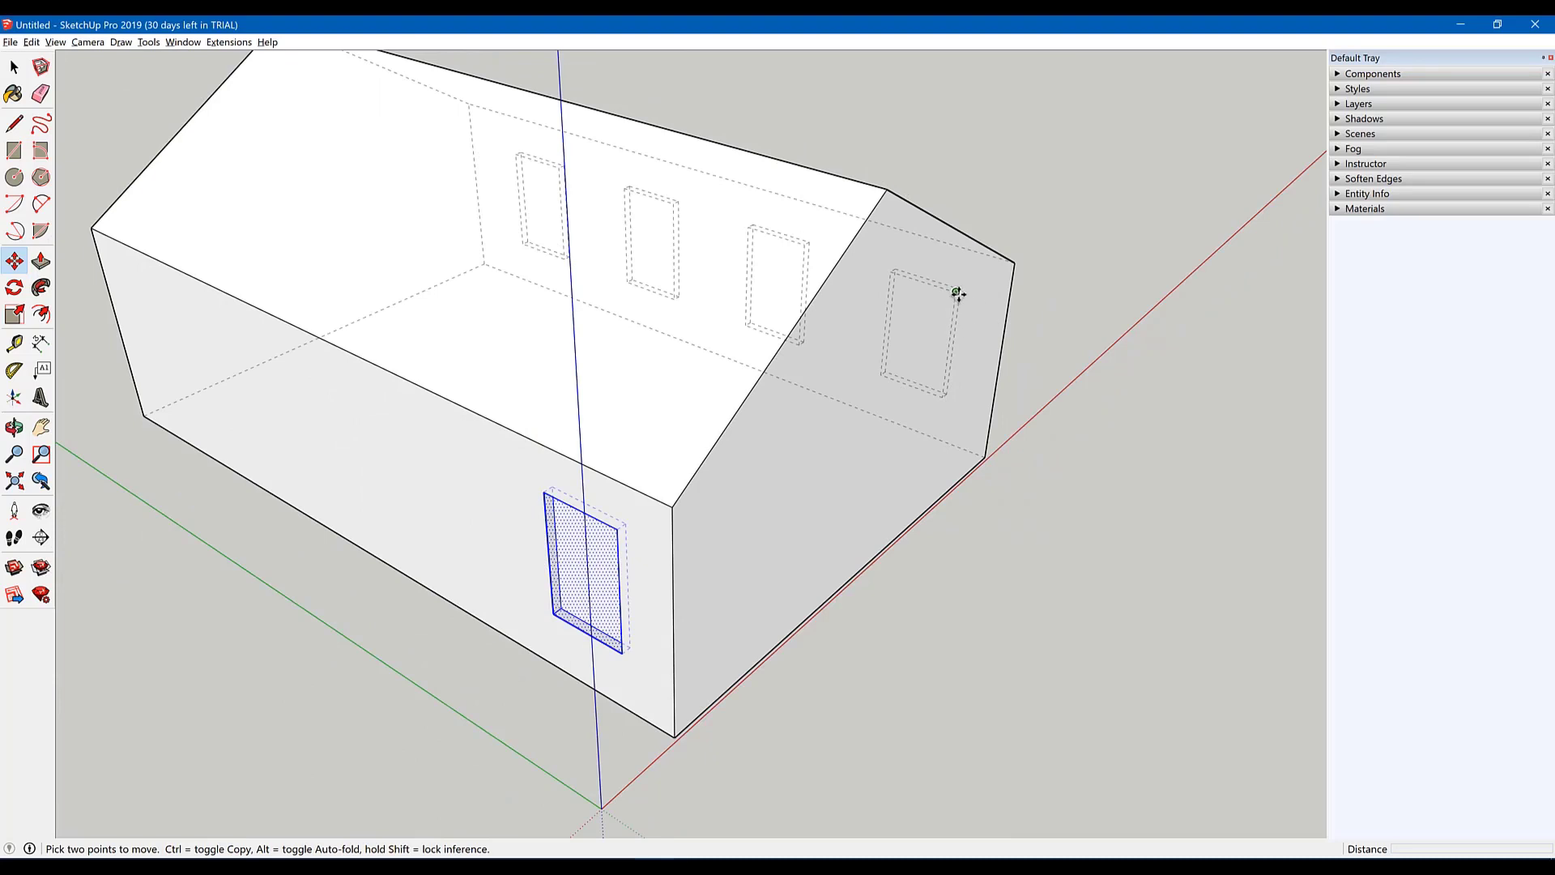
pyautogui.scroll(4, 957, 293)
pyautogui.scroll(-3, 954, 294)
pyautogui.scroll(-1, 955, 292)
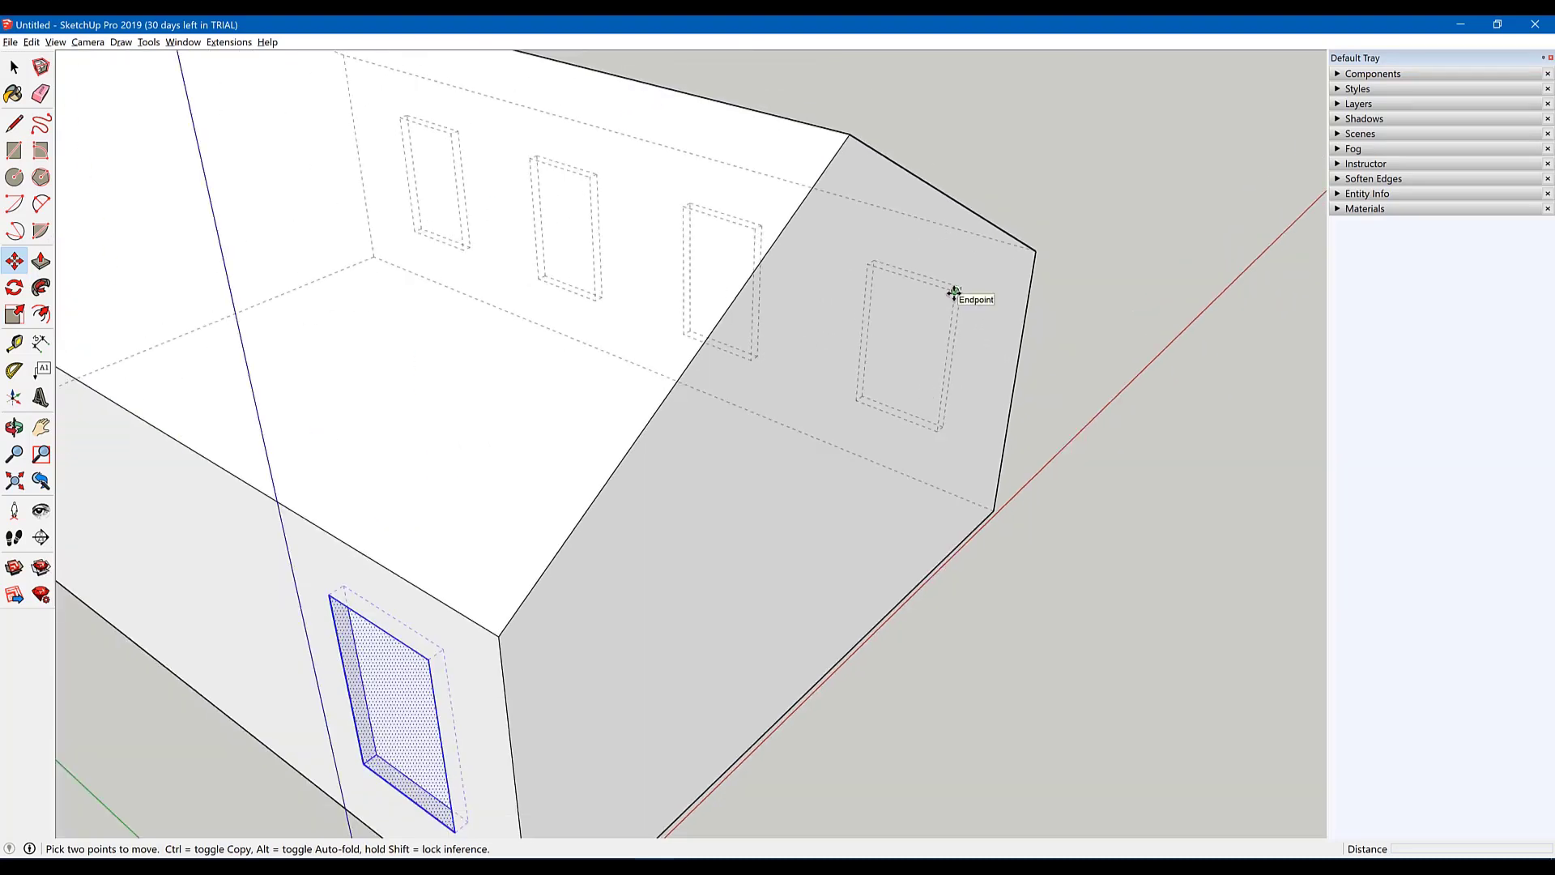
pyautogui.moveTo(955, 291)
pyautogui.mouseDown(button='middle')
pyautogui.moveTo(946, 264)
pyautogui.moveTo(948, 279)
pyautogui.mouseUp(button='middle')
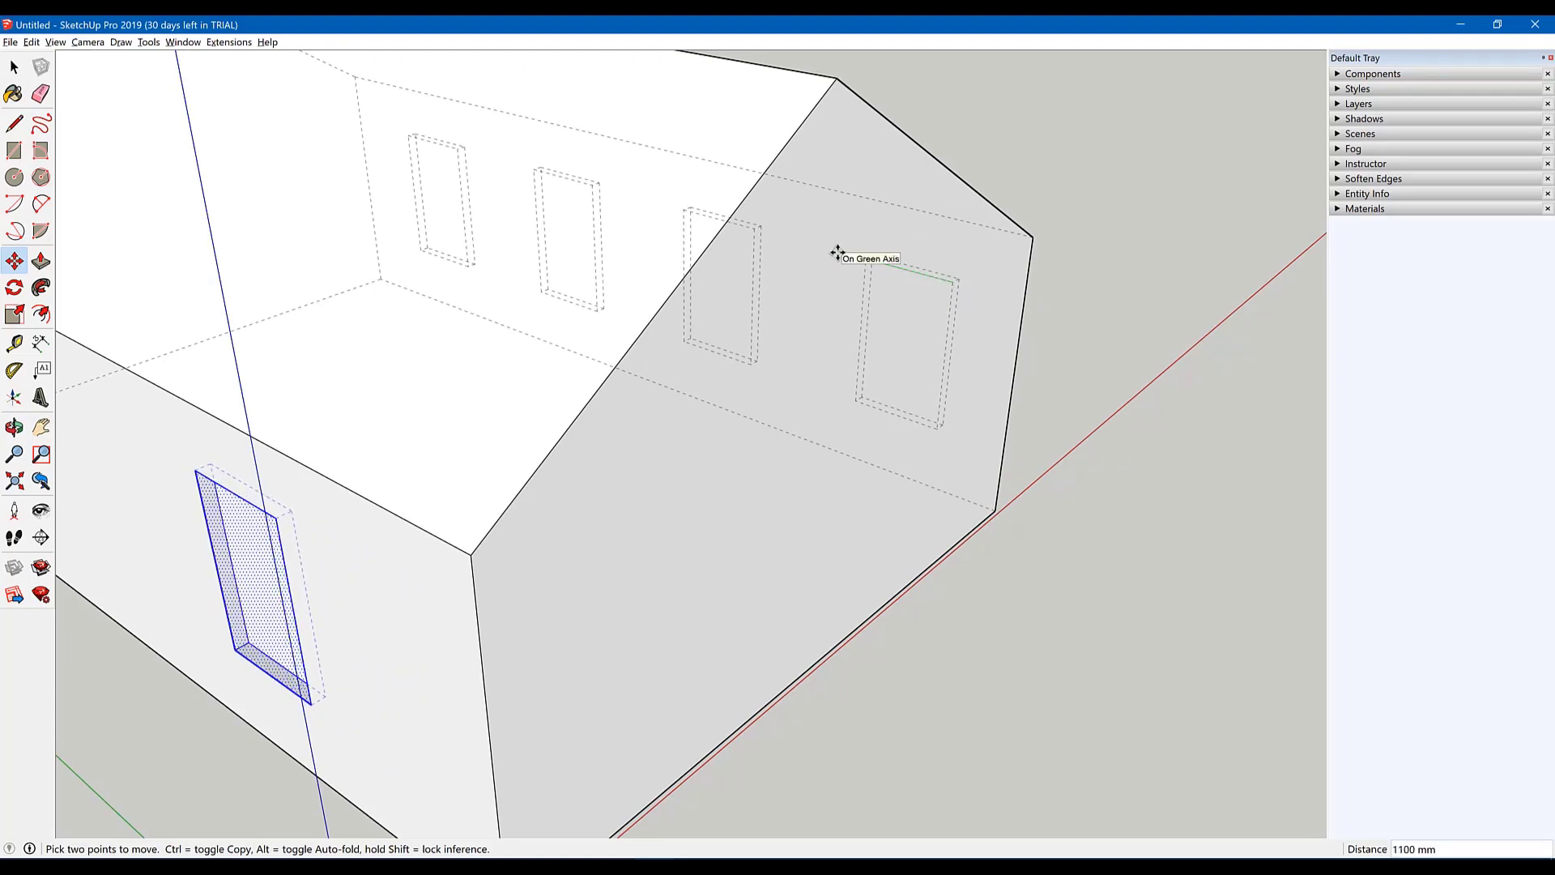
pyautogui.press('ctrl')
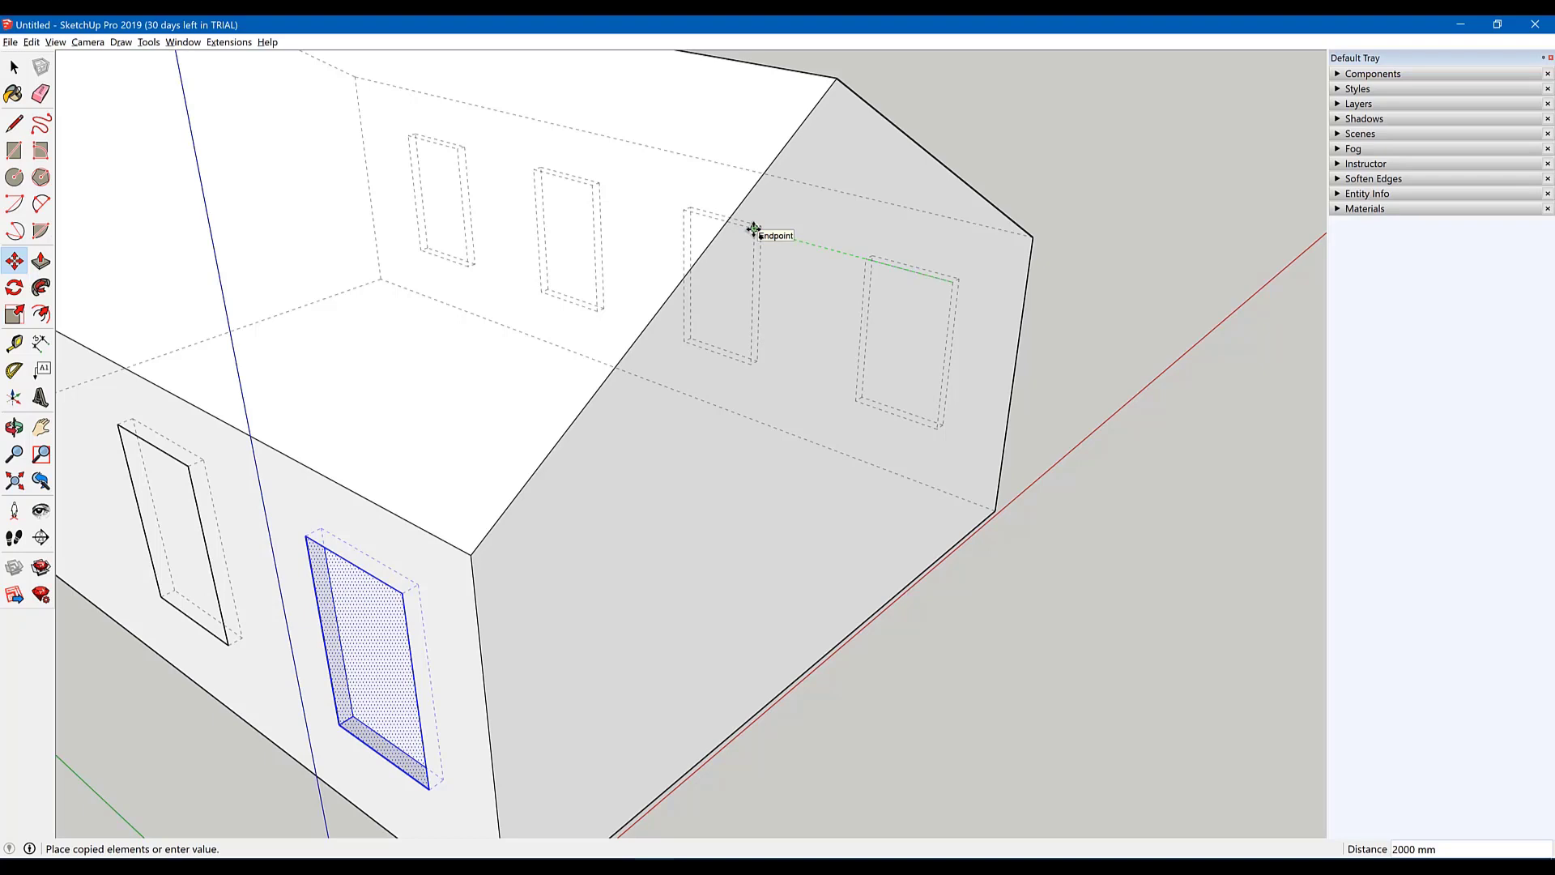
# Step: Dismiss the context menu and select the newly copied window on the front wall
pyautogui.rightClick(753, 230)
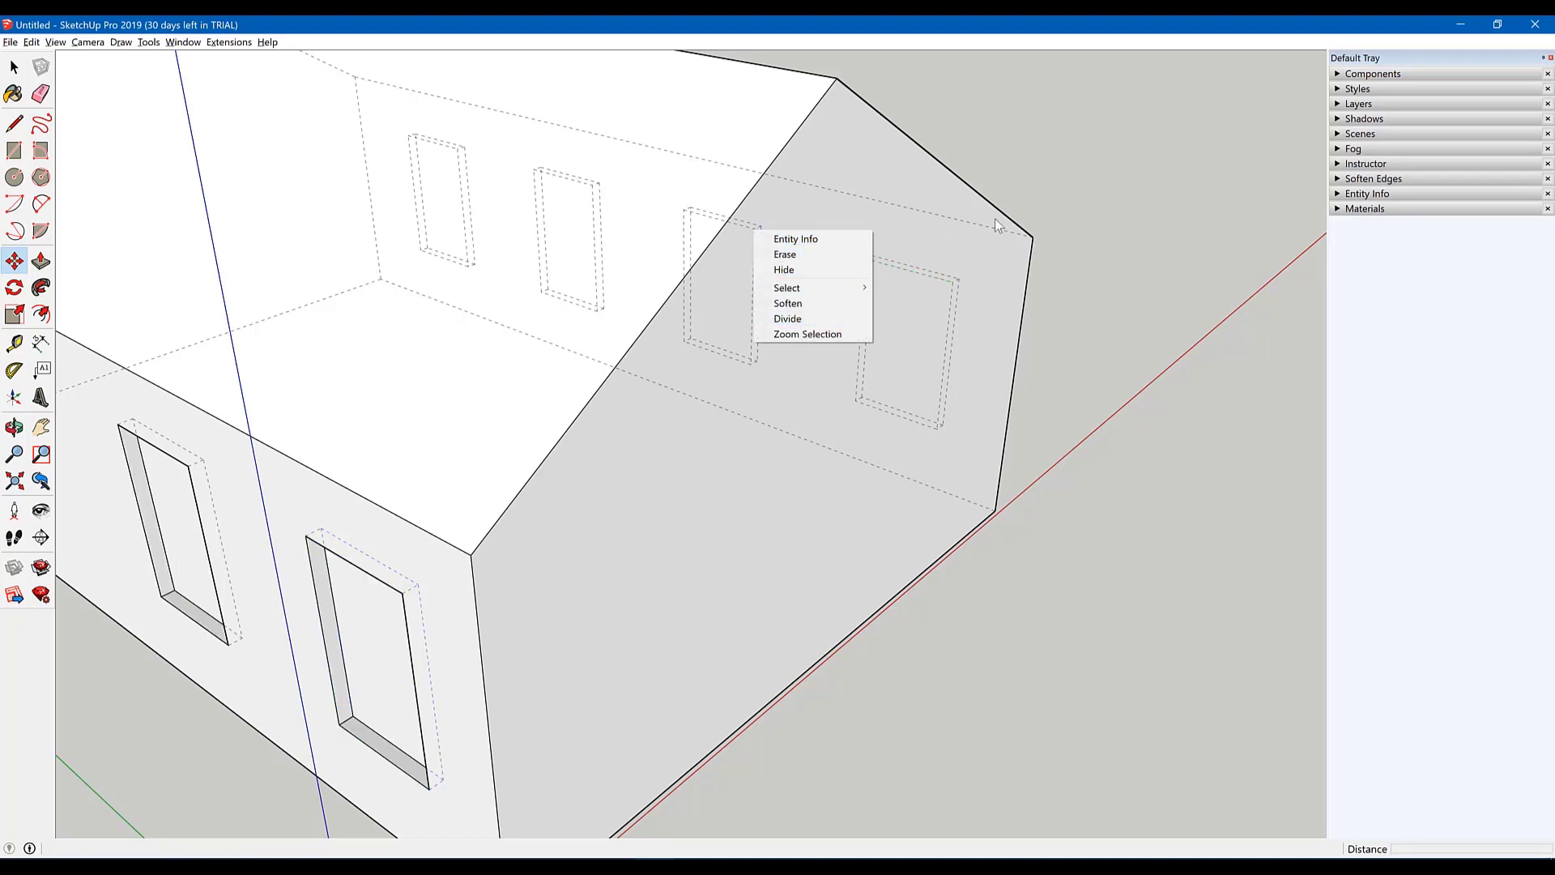
pyautogui.click(1063, 202)
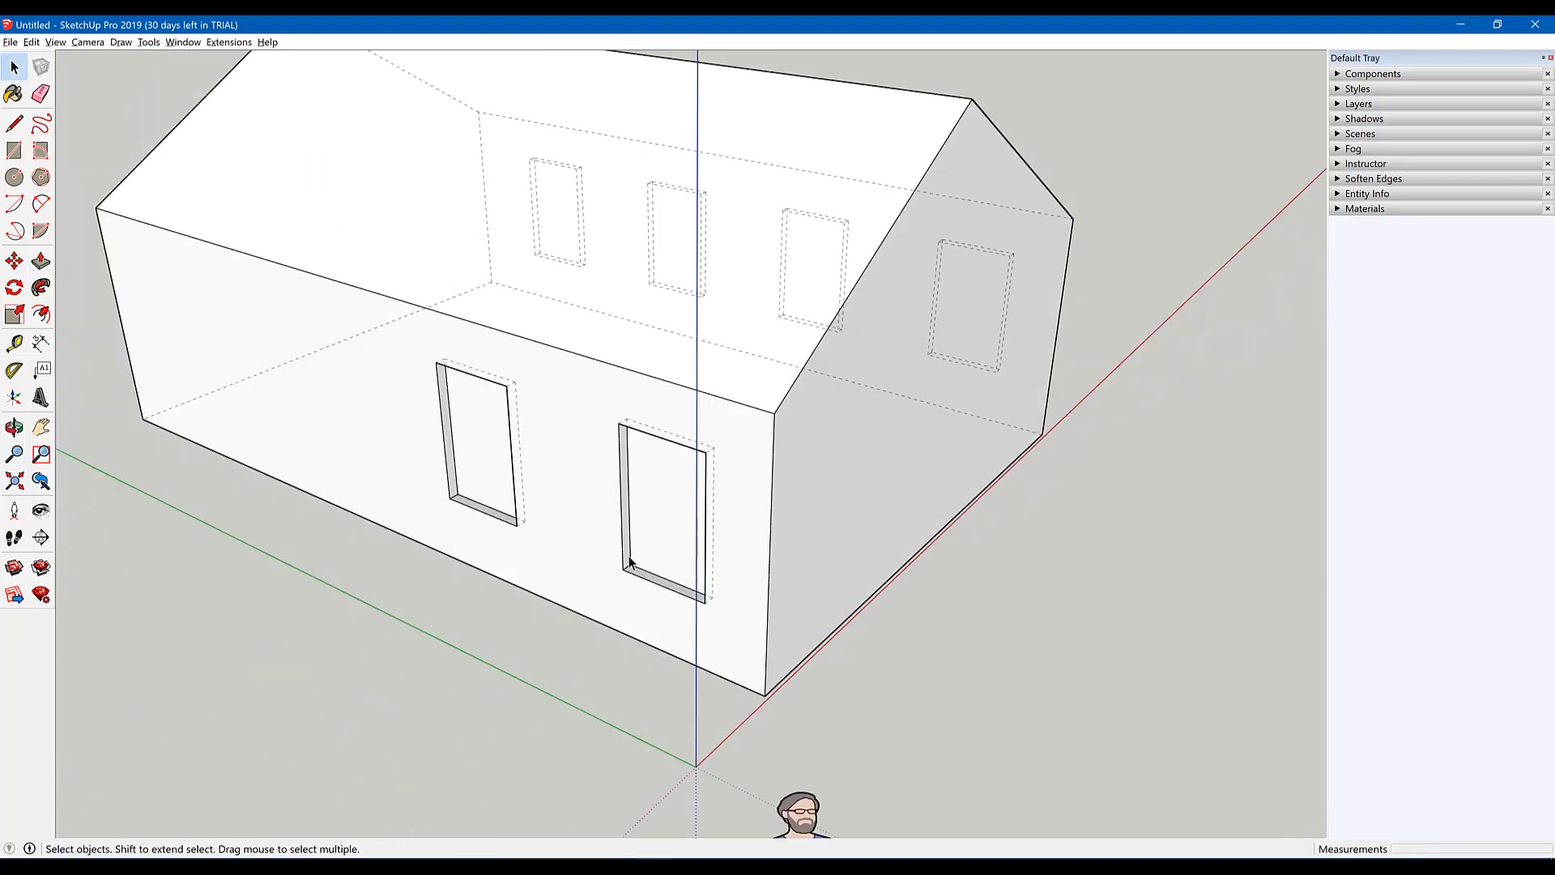
pyautogui.moveTo(406, 326); pyautogui.dragTo(564, 638)
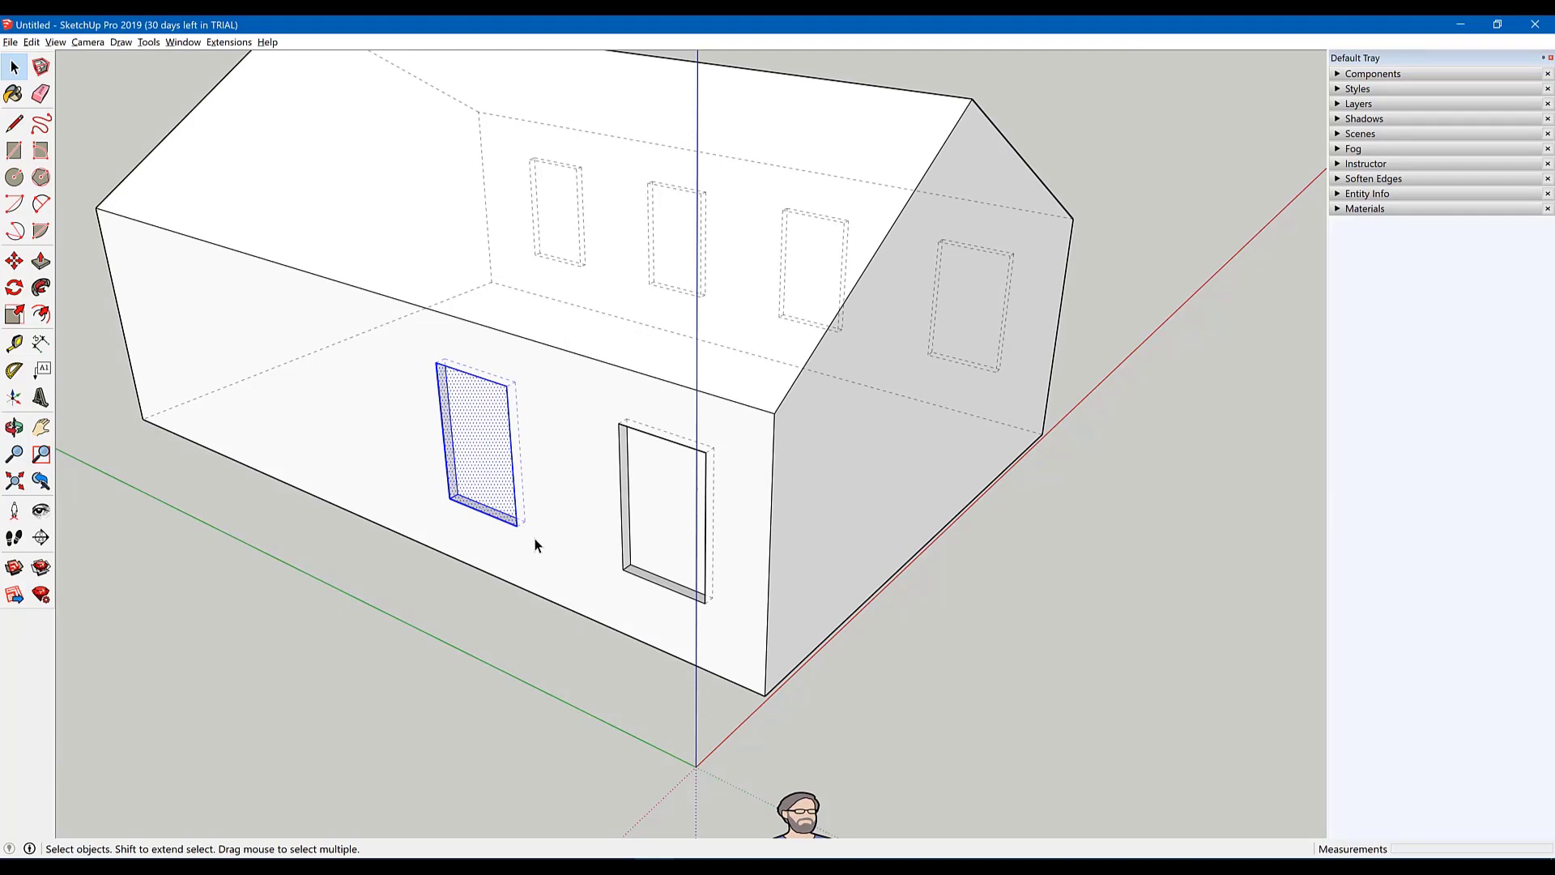
# Step: Copy the left front window 2000 mm along the wall, repeated x2 for four evenly spaced windows
pyautogui.click(1019, 527)
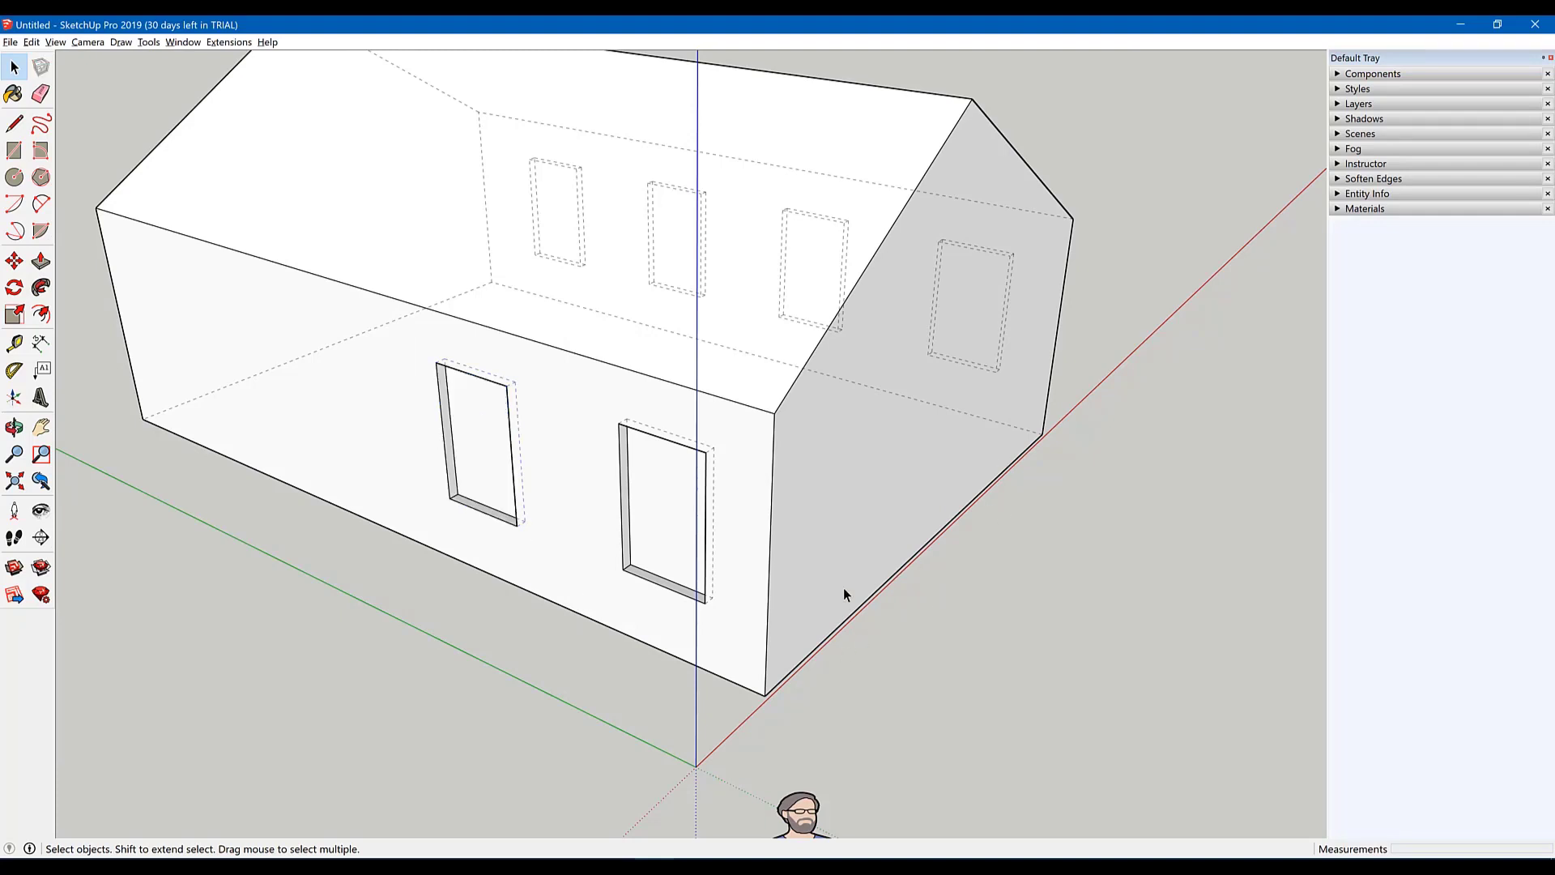
pyautogui.moveTo(843, 586)
pyautogui.mouseDown(button='middle')
pyautogui.moveTo(820, 542)
pyautogui.moveTo(889, 646)
pyautogui.mouseUp(button='middle')
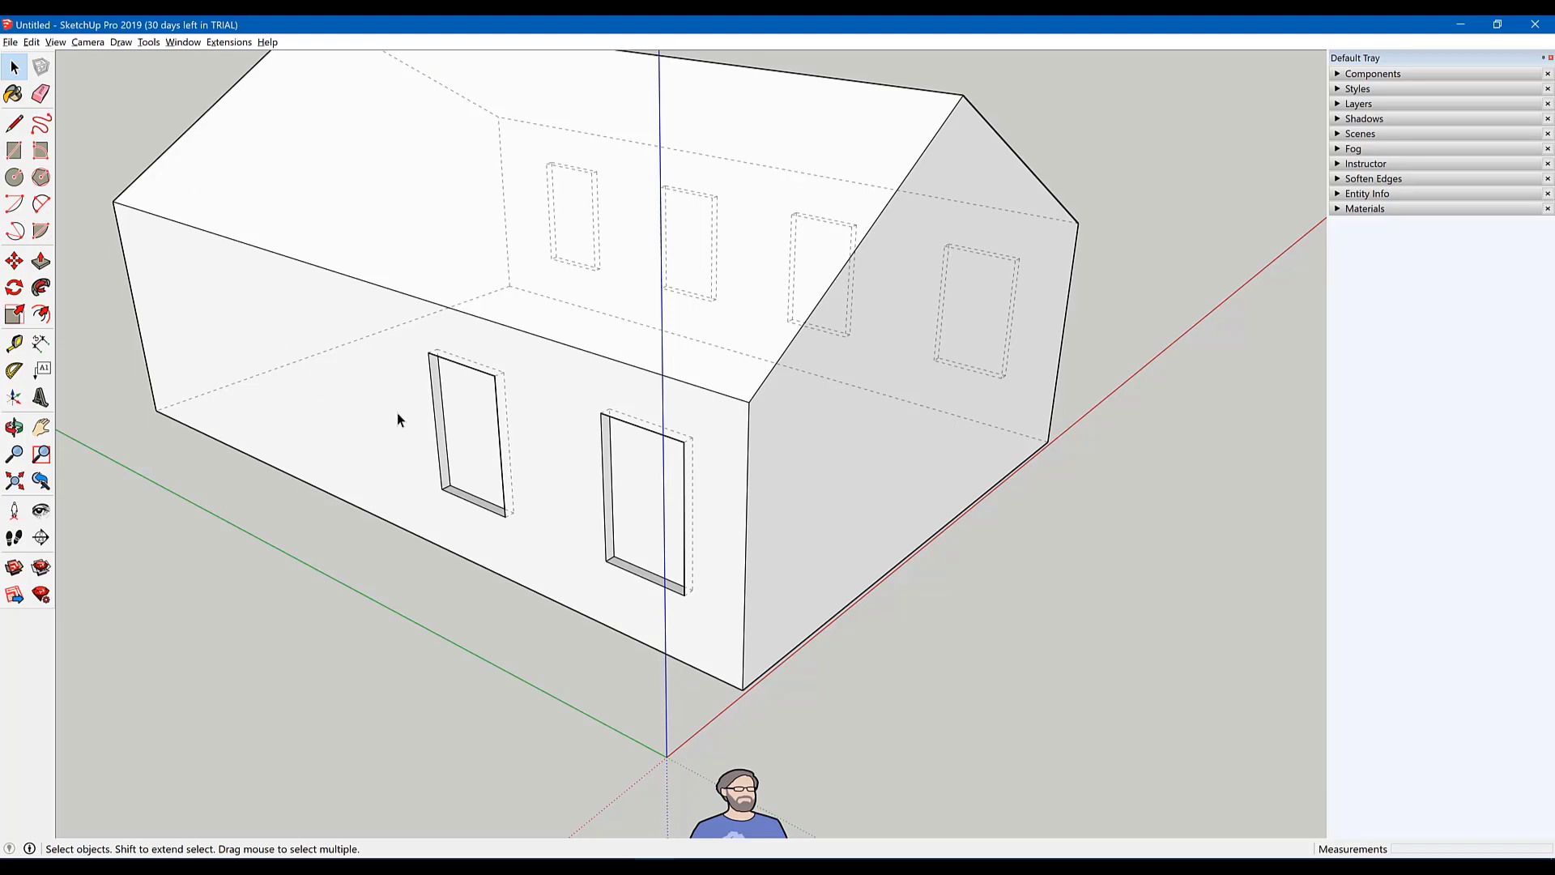
pyautogui.moveTo(434, 374); pyautogui.dragTo(540, 542)
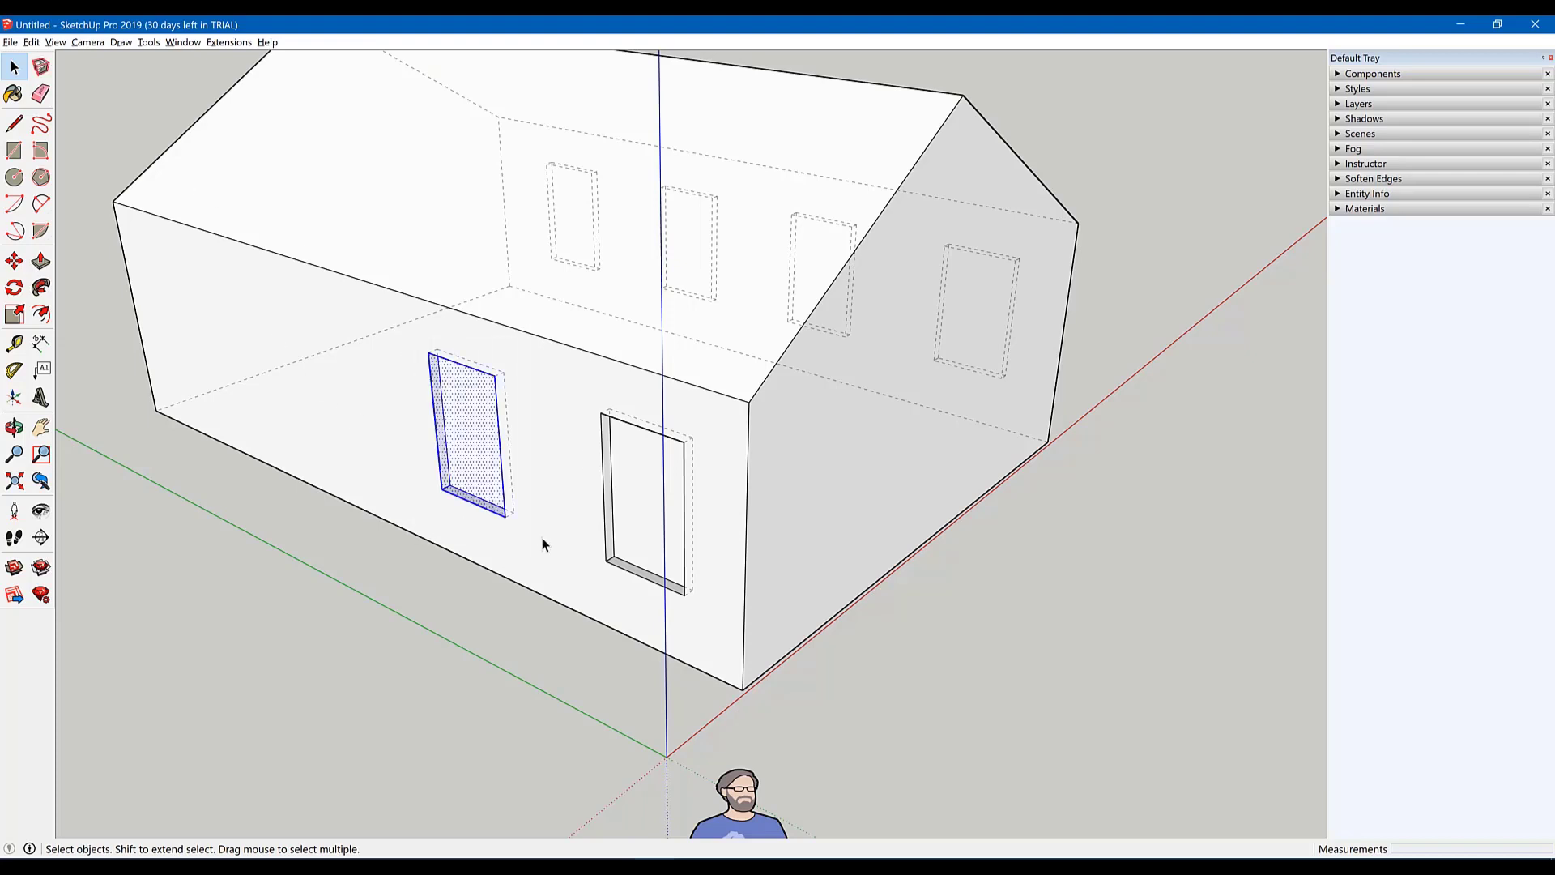
pyautogui.press('m')
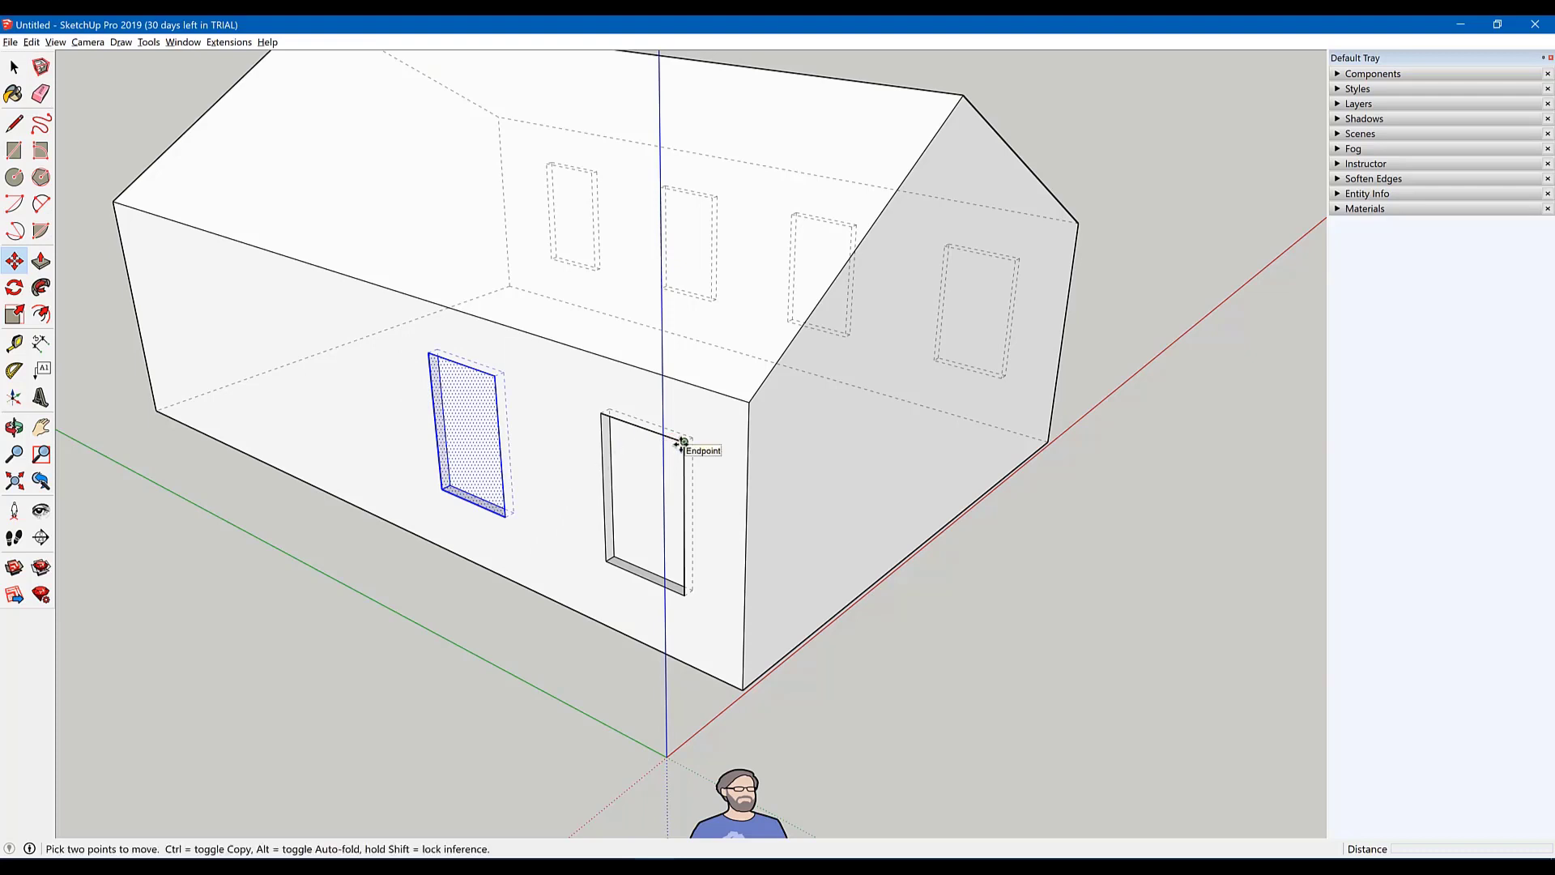
pyautogui.click(681, 442)
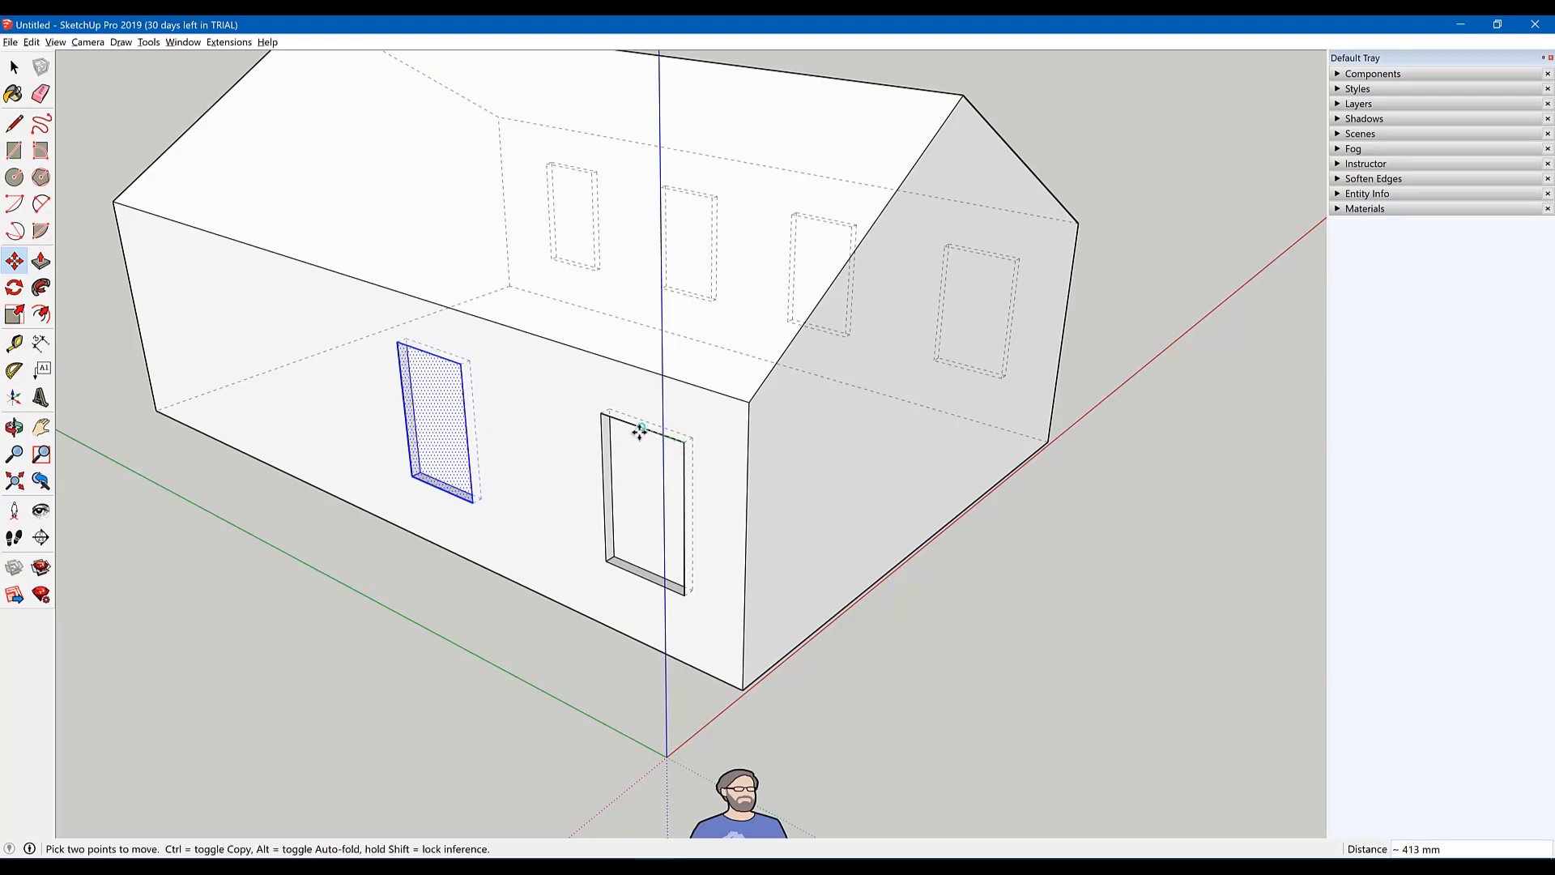
pyautogui.press('ctrl')
pyautogui.write('2000')
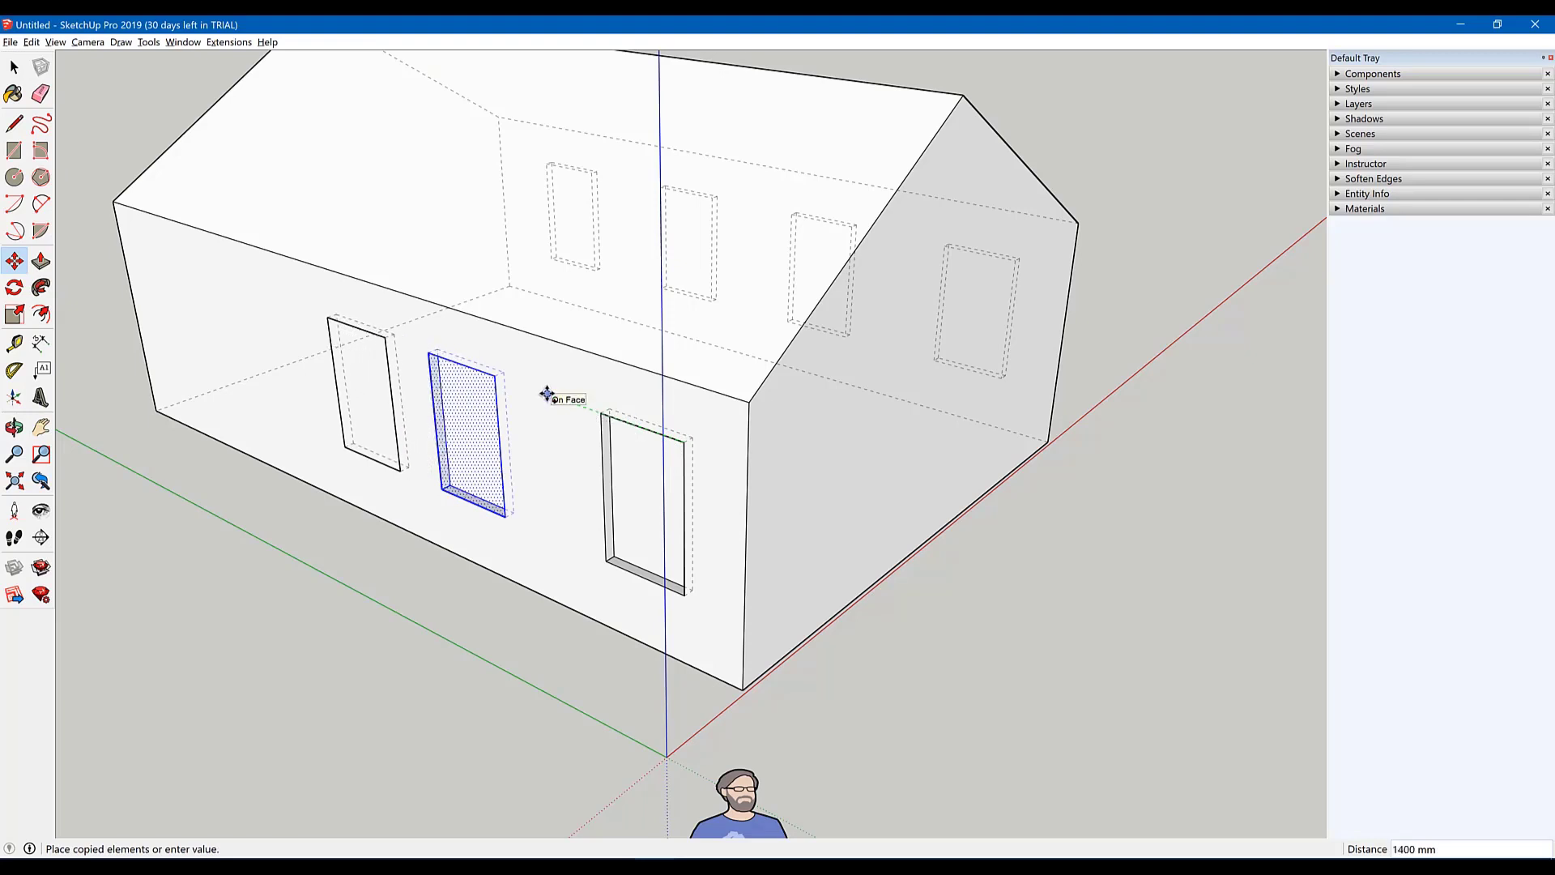
pyautogui.click(493, 375)
pyautogui.write('x2')
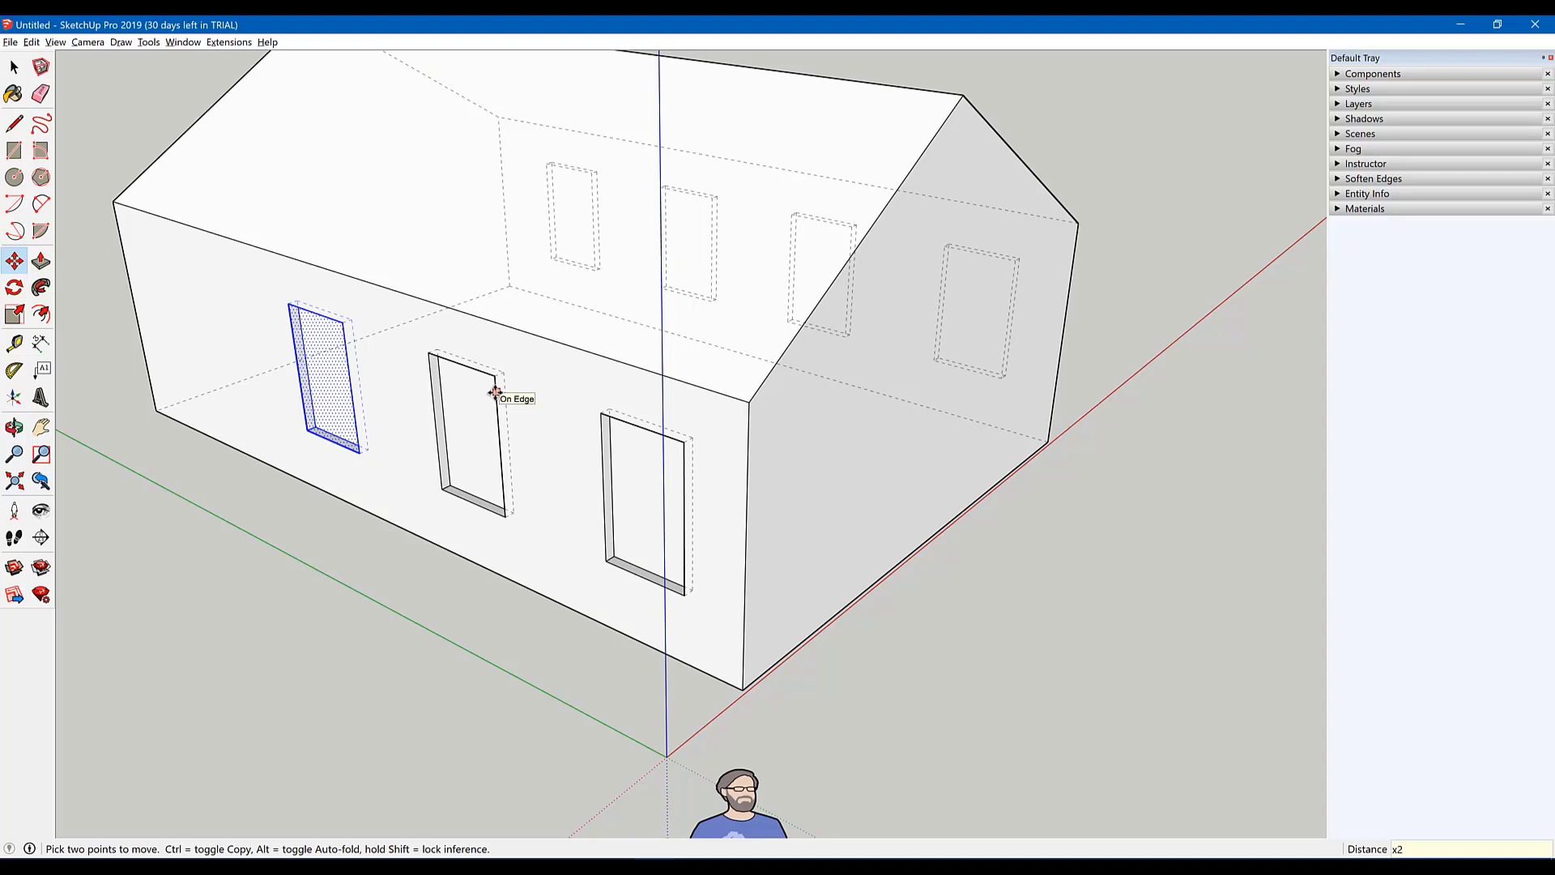
pyautogui.press('Return')
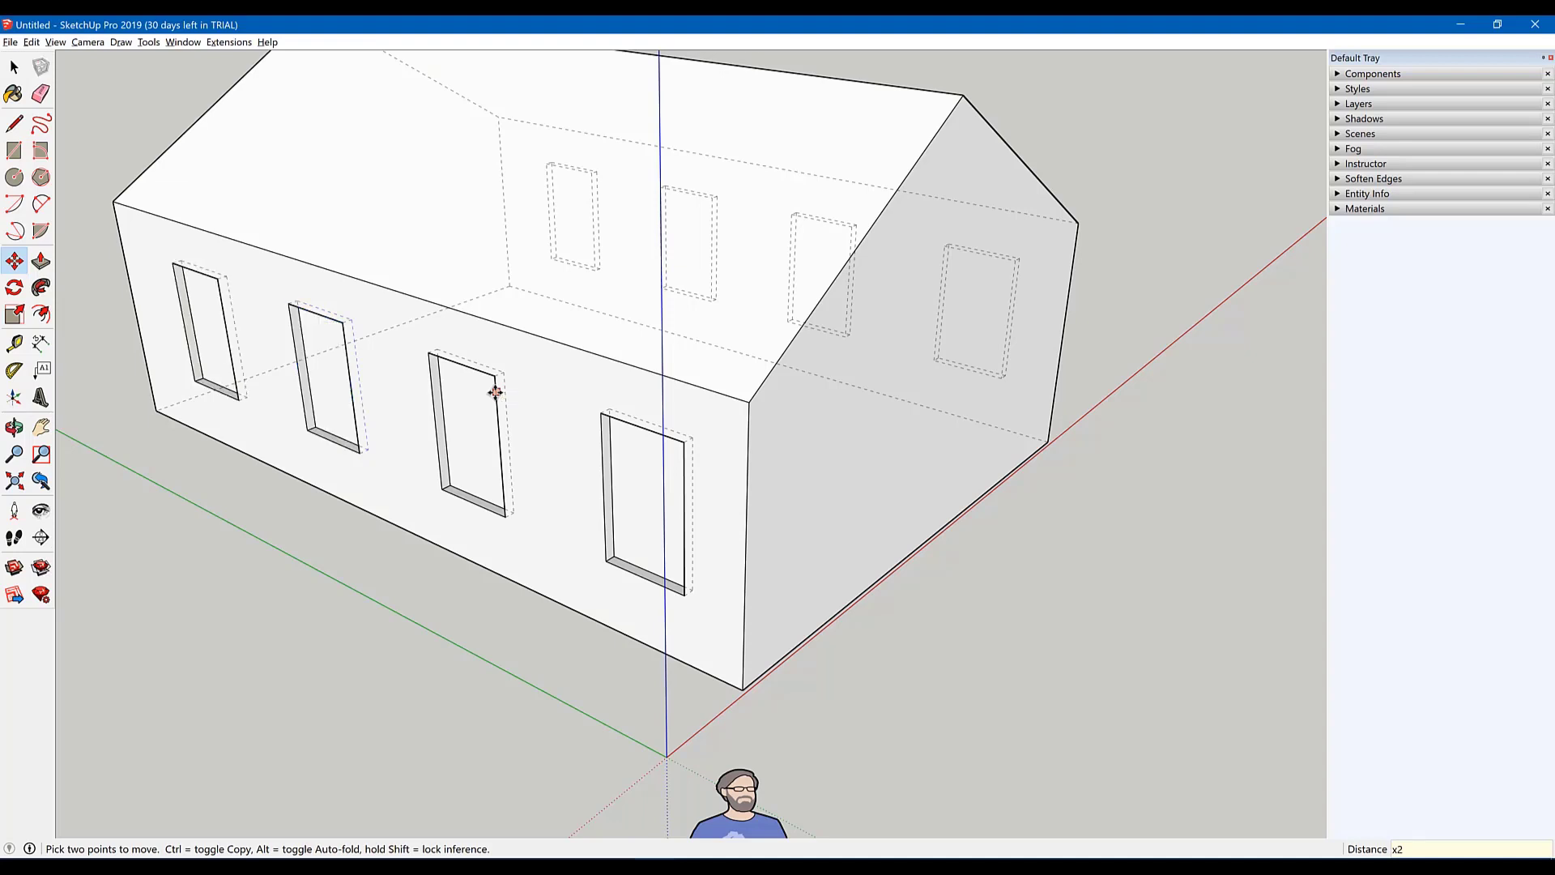
# Step: Zoom and orbit out to view the whole house
pyautogui.scroll(-2, 514, 566)
pyautogui.scroll(-2, 513, 566)
pyautogui.moveTo(514, 567)
pyautogui.mouseDown(button='middle')
pyautogui.moveTo(545, 491)
pyautogui.moveTo(479, 383)
pyautogui.mouseUp(button='middle')
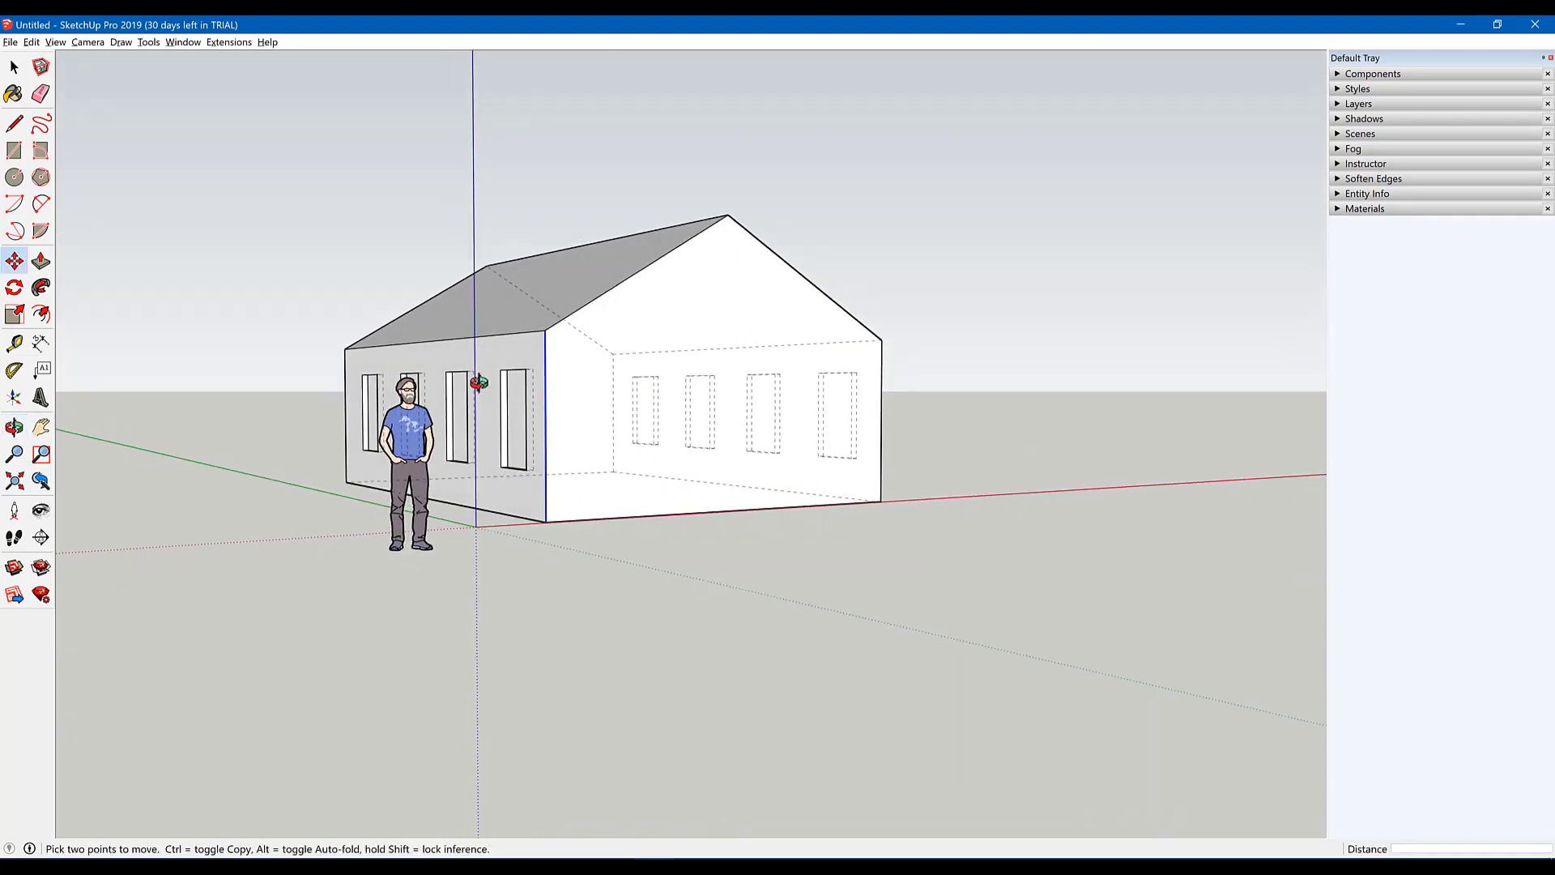
# Step: Turn off Back Edges and orbit to show the long side's four recessed windows
pyautogui.press('space')
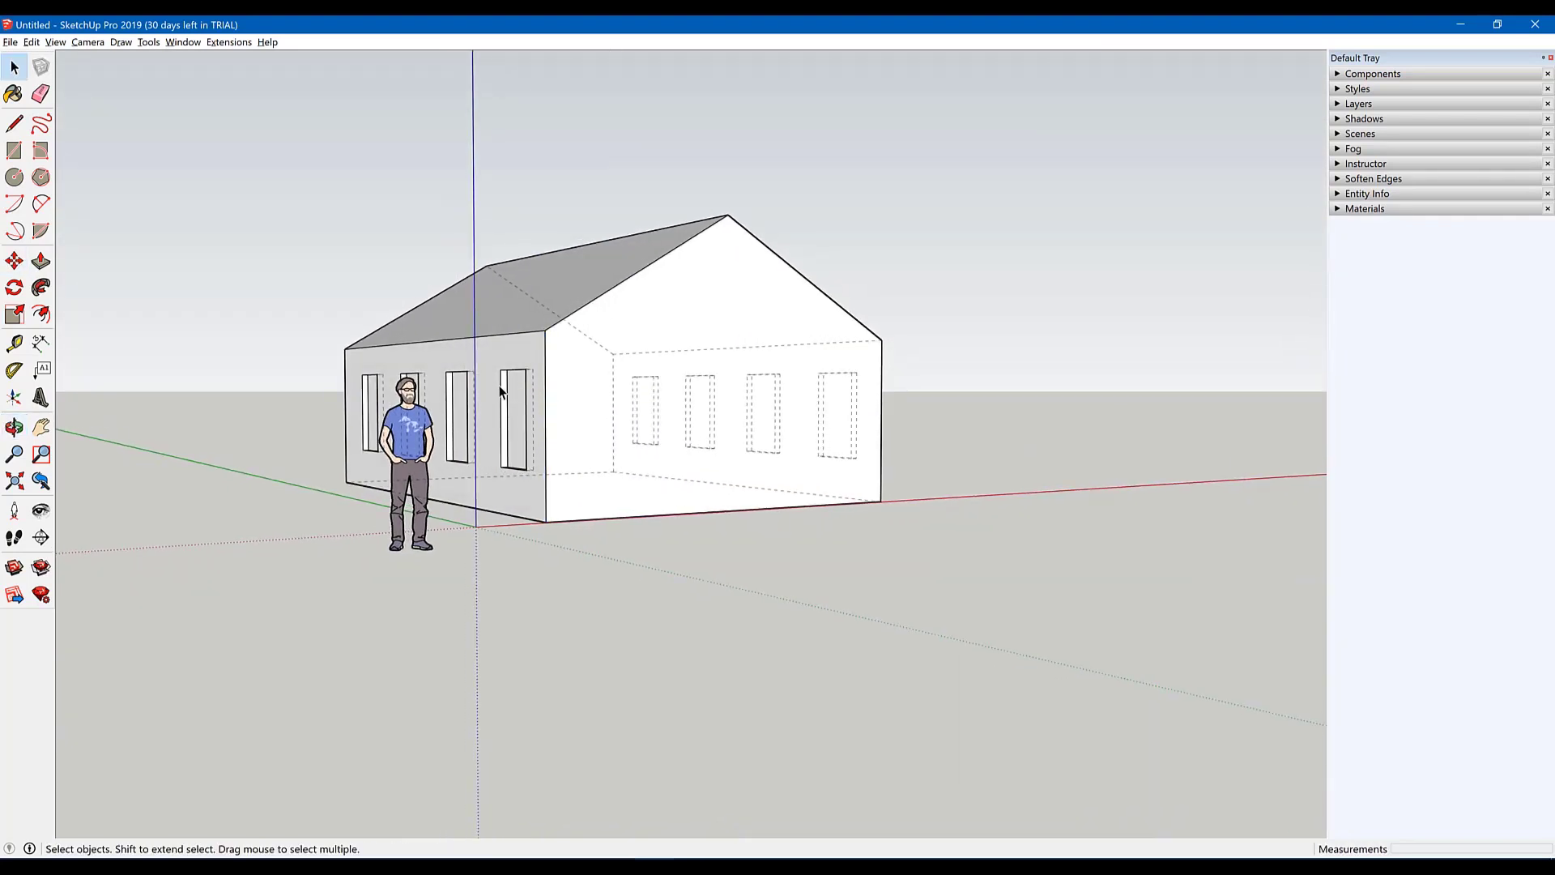
pyautogui.press('k')
pyautogui.press('o')
pyautogui.moveTo(473, 416)
pyautogui.mouseDown()
pyautogui.moveTo(1131, 416)
pyautogui.moveTo(351, 407)
pyautogui.moveTo(441, 378)
pyautogui.moveTo(931, 402)
pyautogui.moveTo(1069, 503)
pyautogui.moveTo(1058, 566)
pyautogui.mouseUp()
pyautogui.press('space')
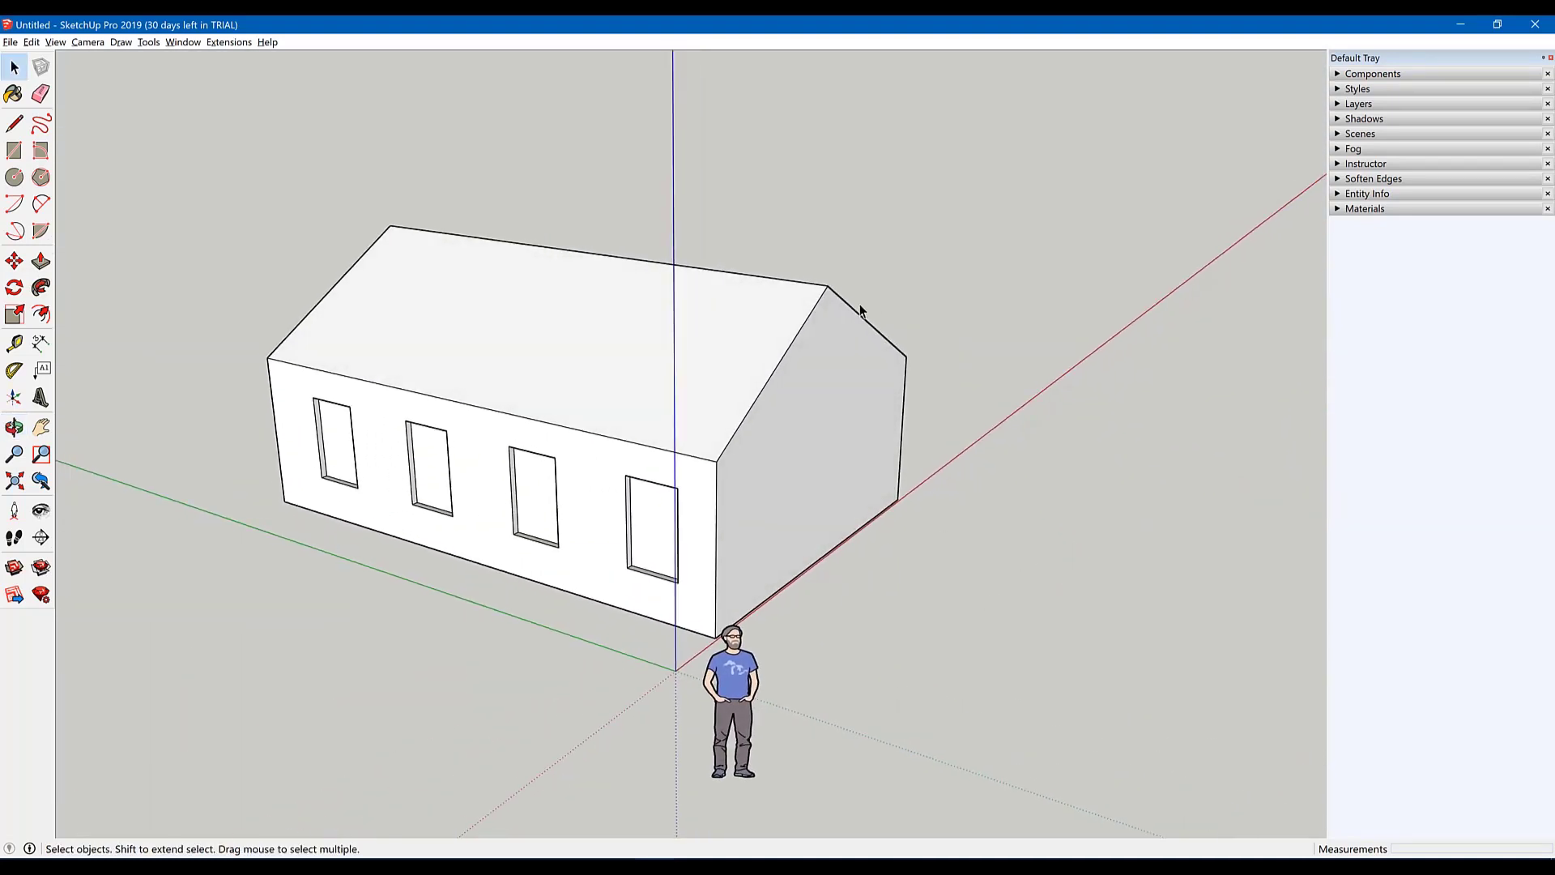
pyautogui.scroll(-3, 840, 316)
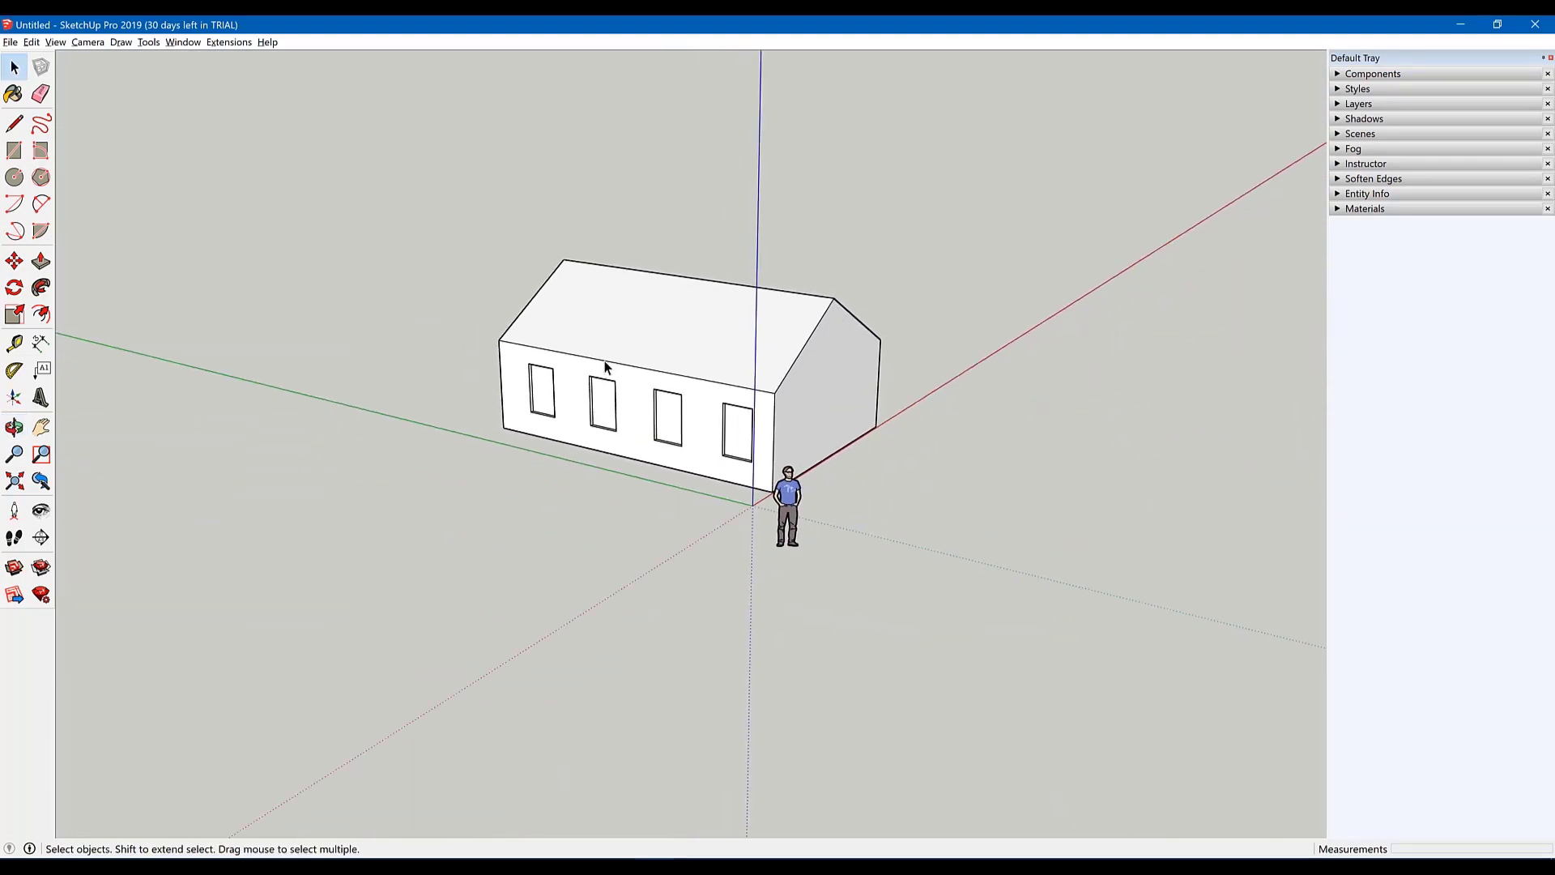